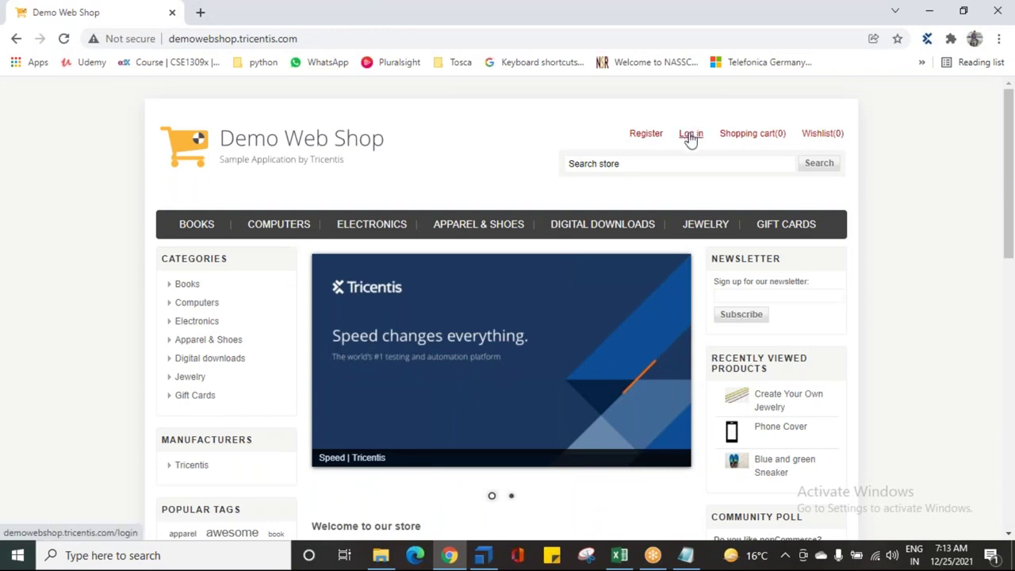
Step: Open the Demo Web Shop login page, highlight its Email and Password labels, then return to Tosca Commander
left_click(691, 134)
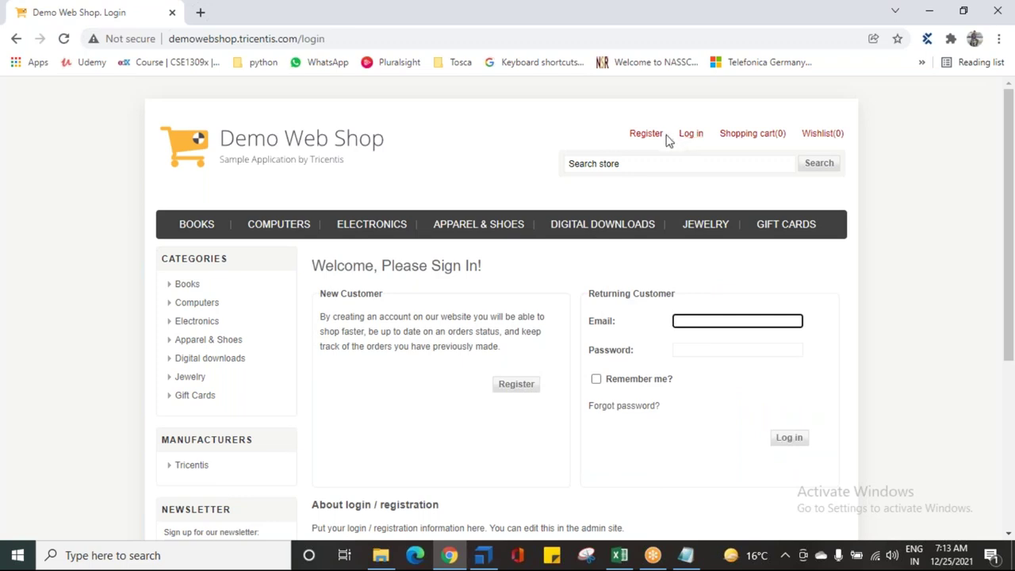
left_click(687, 352)
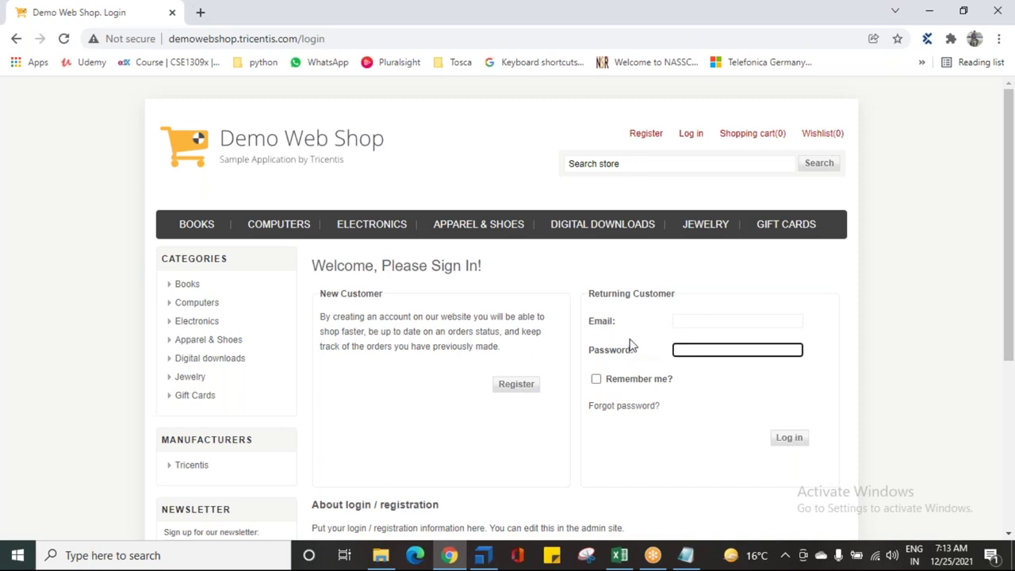
left_click_drag(591, 332, 635, 361)
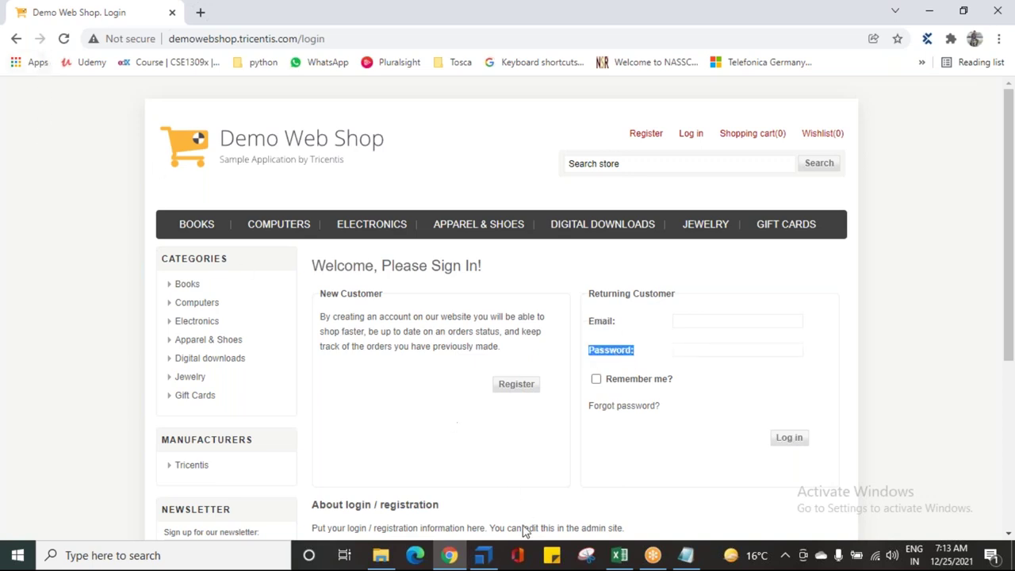
left_click(482, 560)
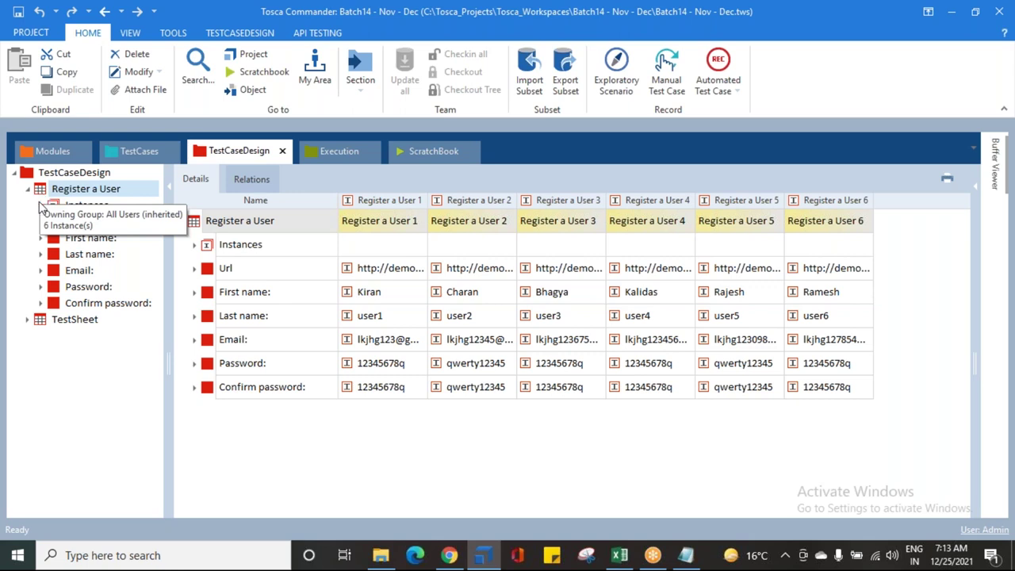
Step: Inspect Register a User's Url, Email and Password attributes, ending on the two password values
left_click(65, 224)
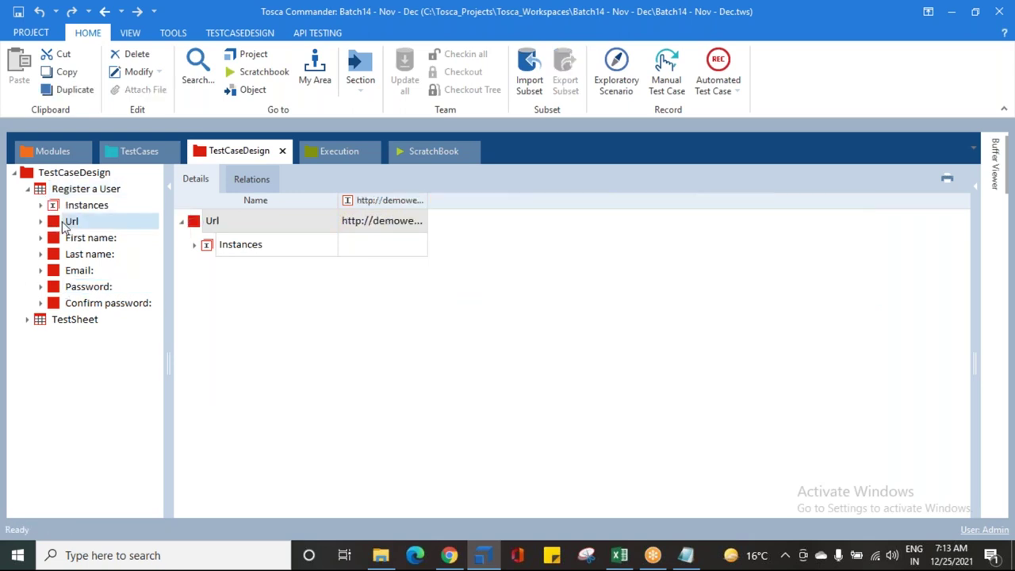
left_click(69, 270)
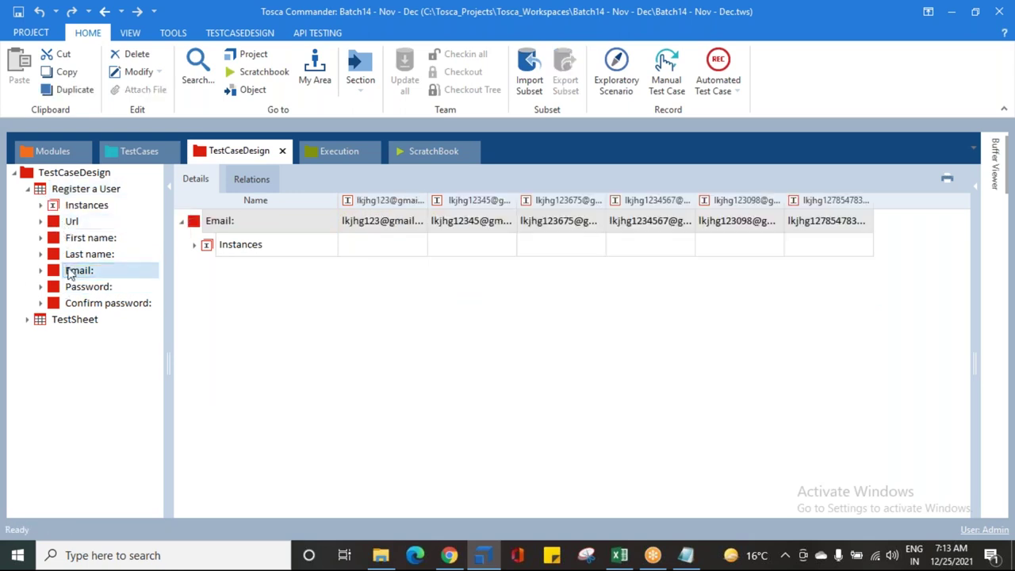
left_click(73, 289)
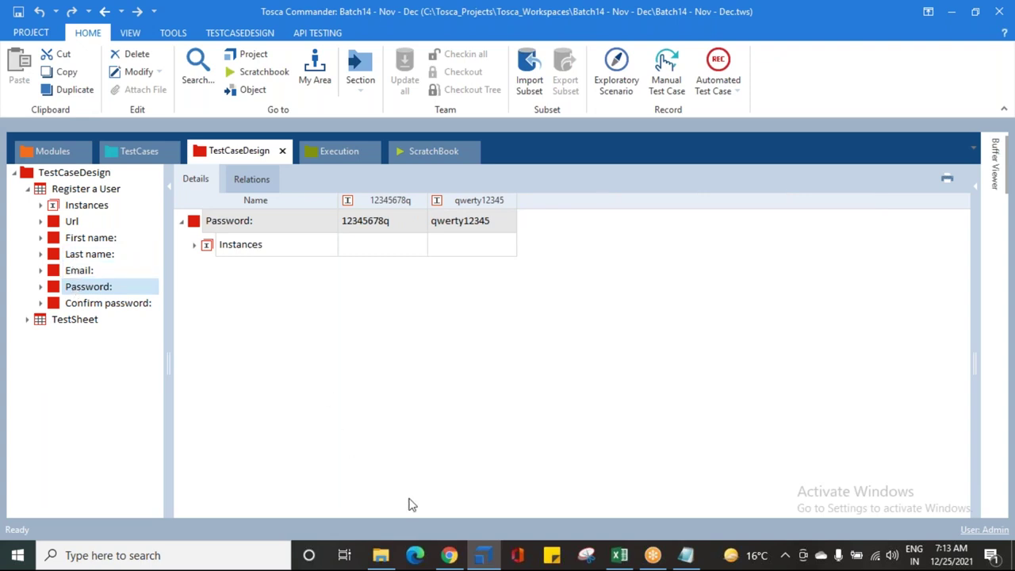
Step: Revisit the Demo Web Shop login form's Email and Password fields, then bring up the Test Case Design notes
left_click(449, 555)
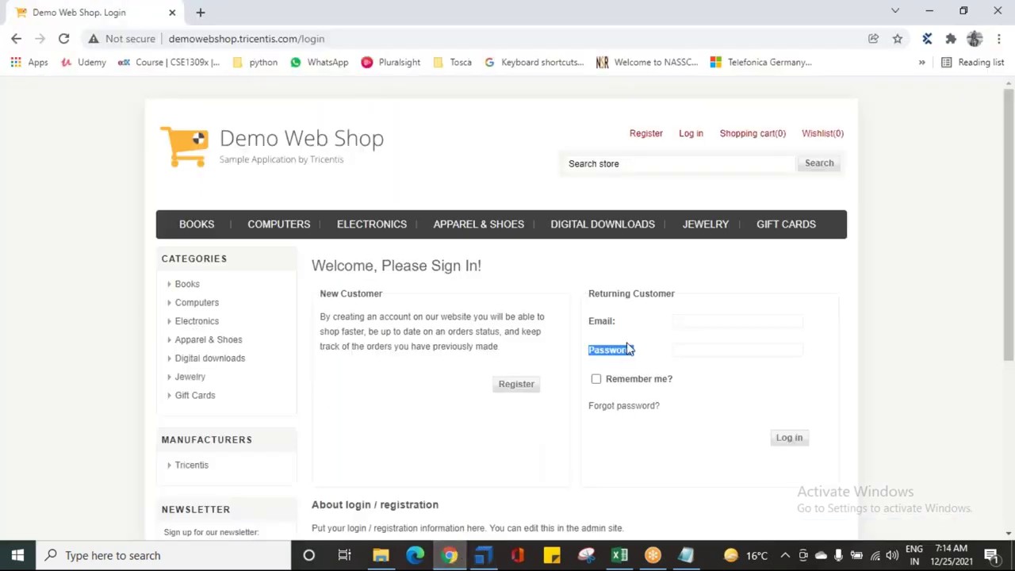
left_click(686, 321)
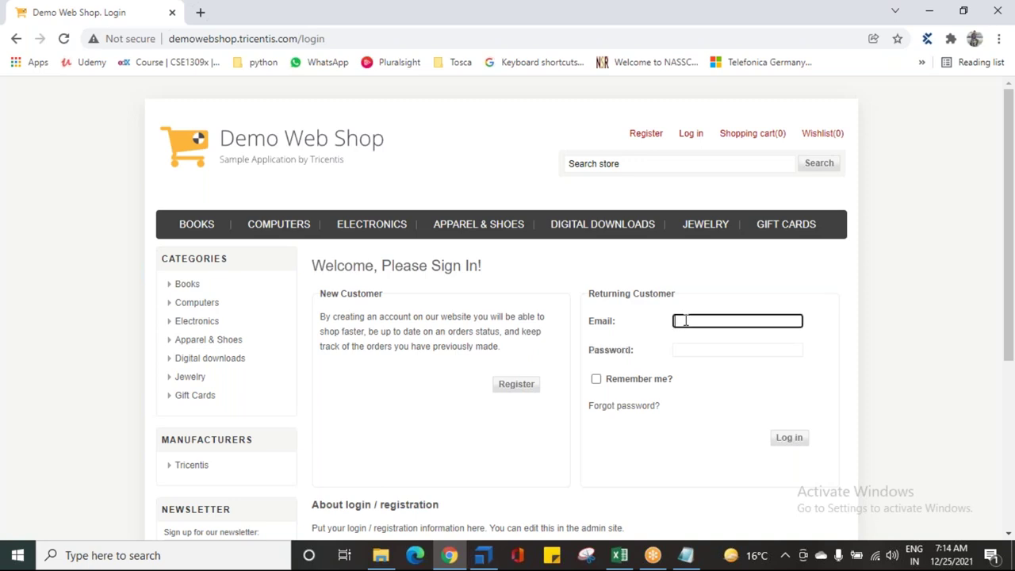
left_click(702, 352)
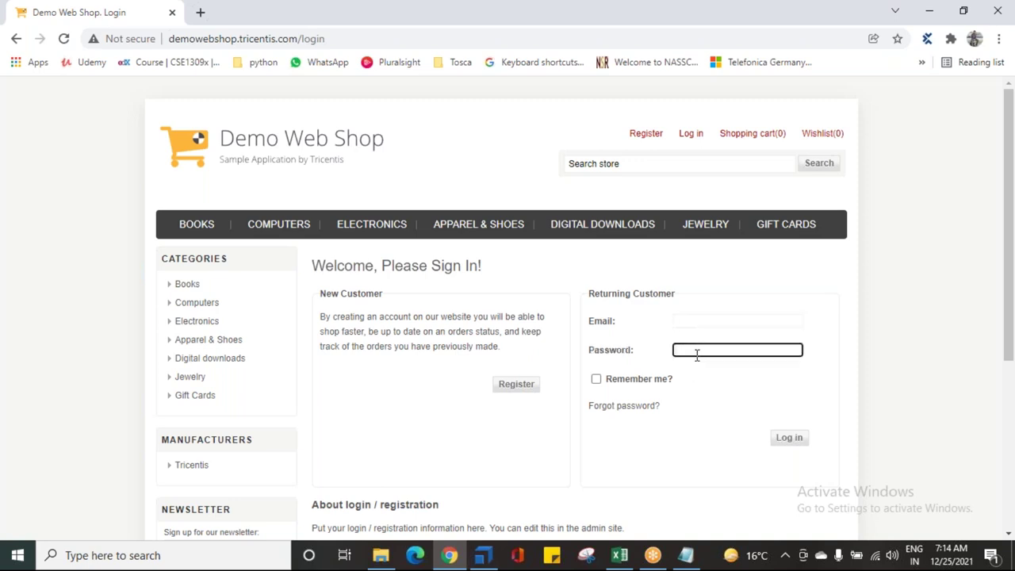
left_click_drag(602, 325, 628, 329)
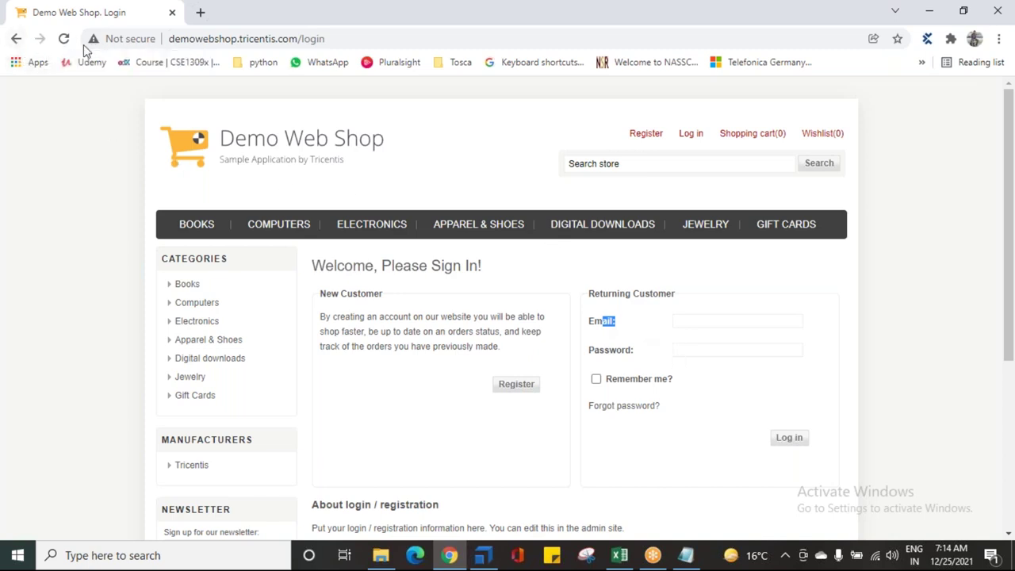
left_click(687, 557)
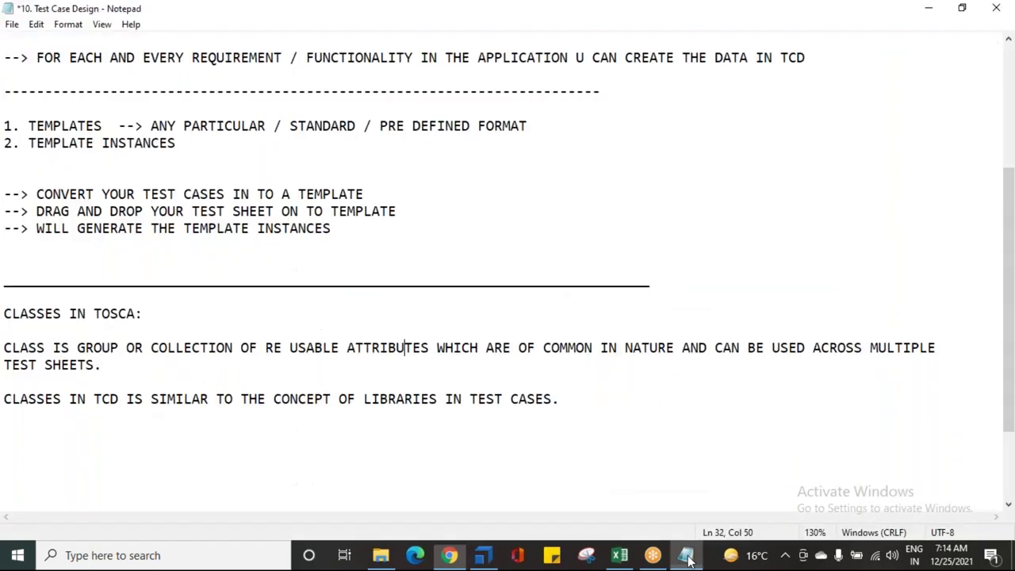
Step: Back in Tosca Commander, re-inspect Url, Email and Password, dragging Password over Last name
left_click(449, 555)
left_click(492, 557)
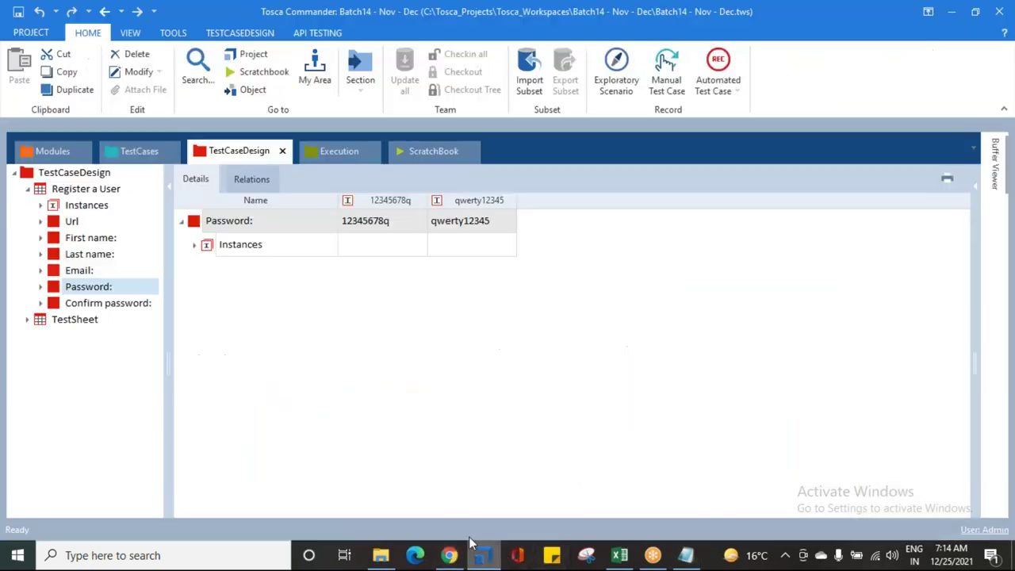
left_click(70, 224)
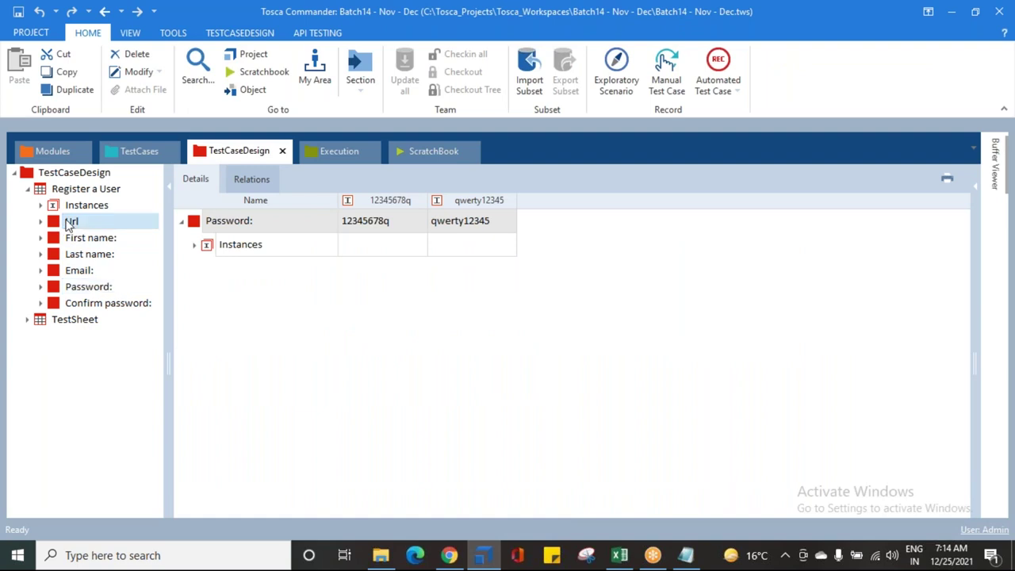
left_click(83, 270)
left_click(86, 287)
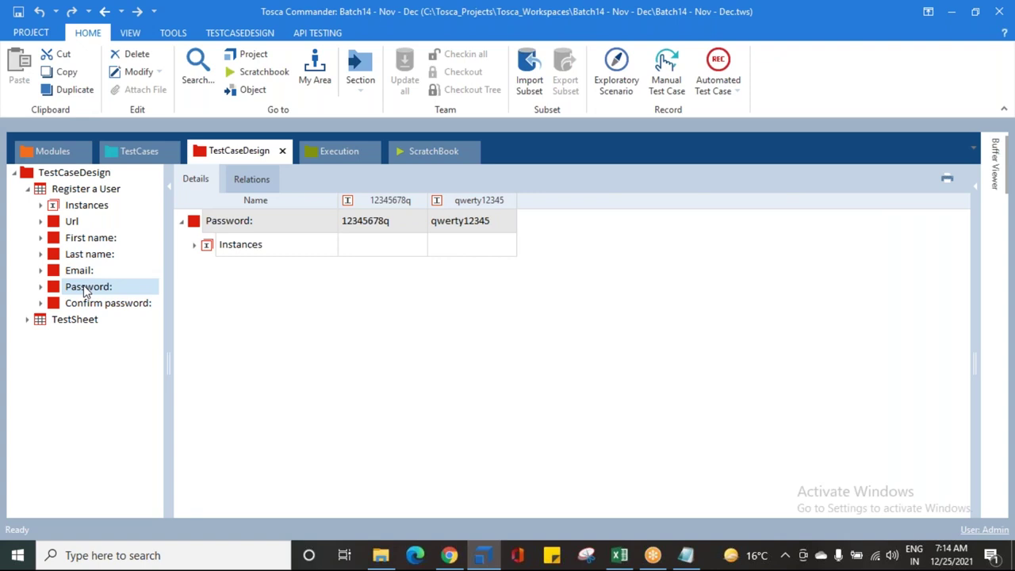
left_click_drag(86, 292, 73, 268)
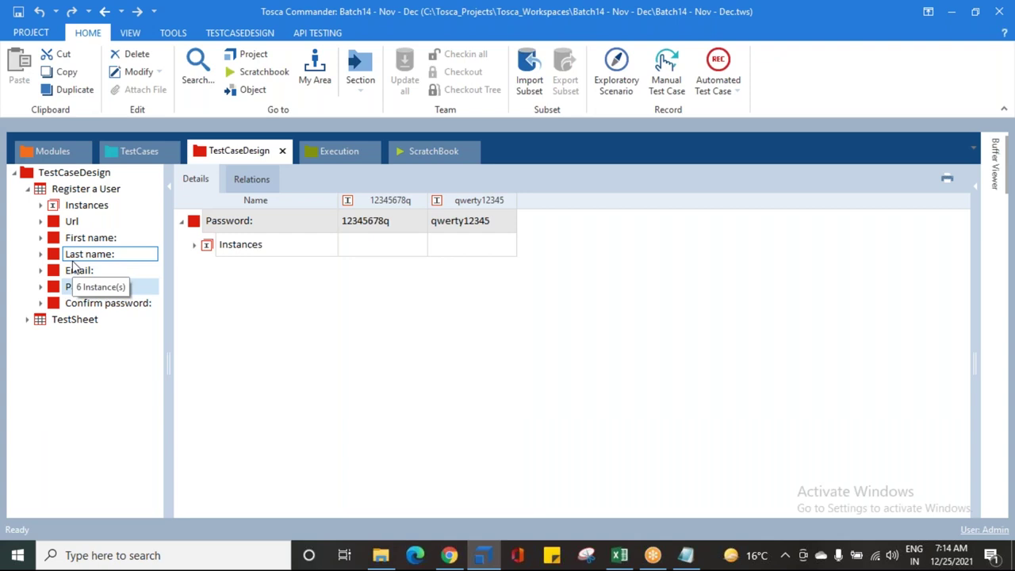
left_click_drag(73, 268, 73, 268)
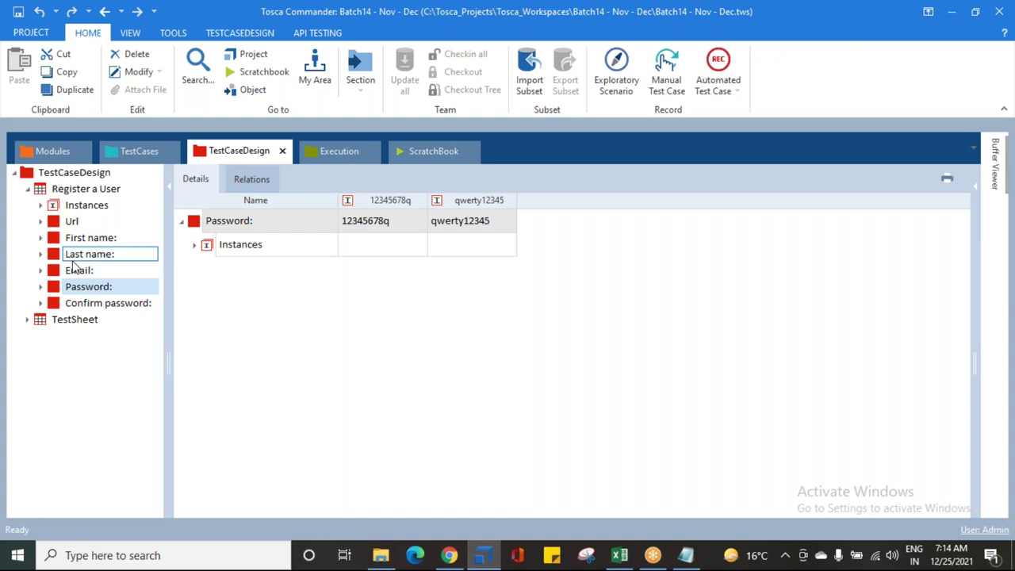
key("Return")
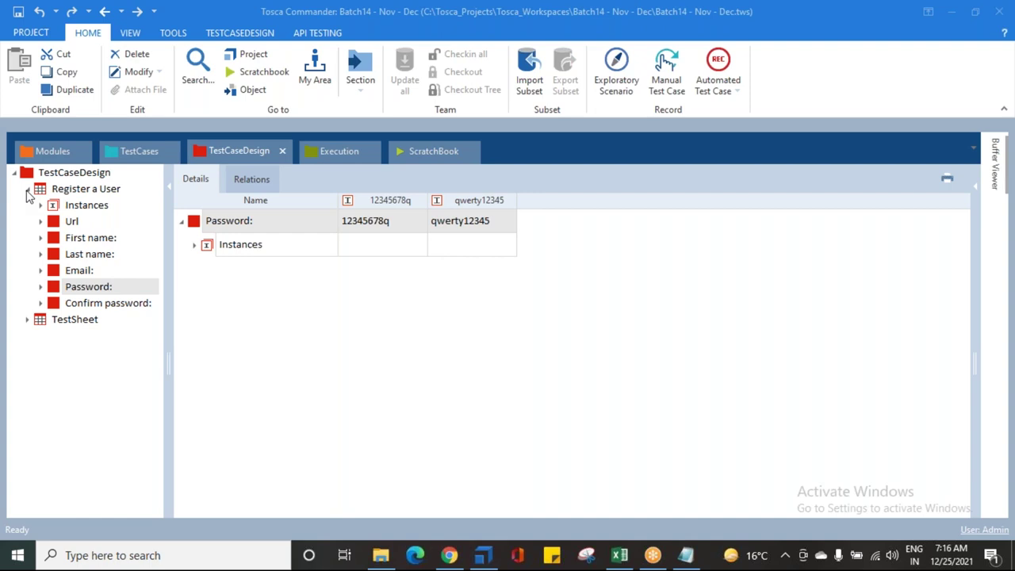
Step: Show Register a User's six instances with Url, Email and Password rows collapsed, then select TestCaseDesign
left_click(27, 190)
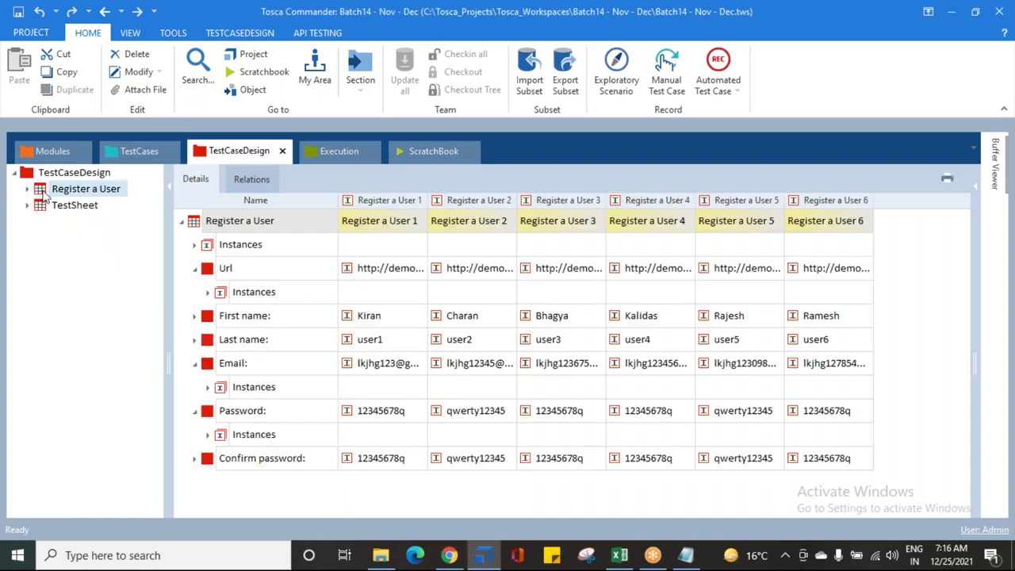
left_click(195, 268)
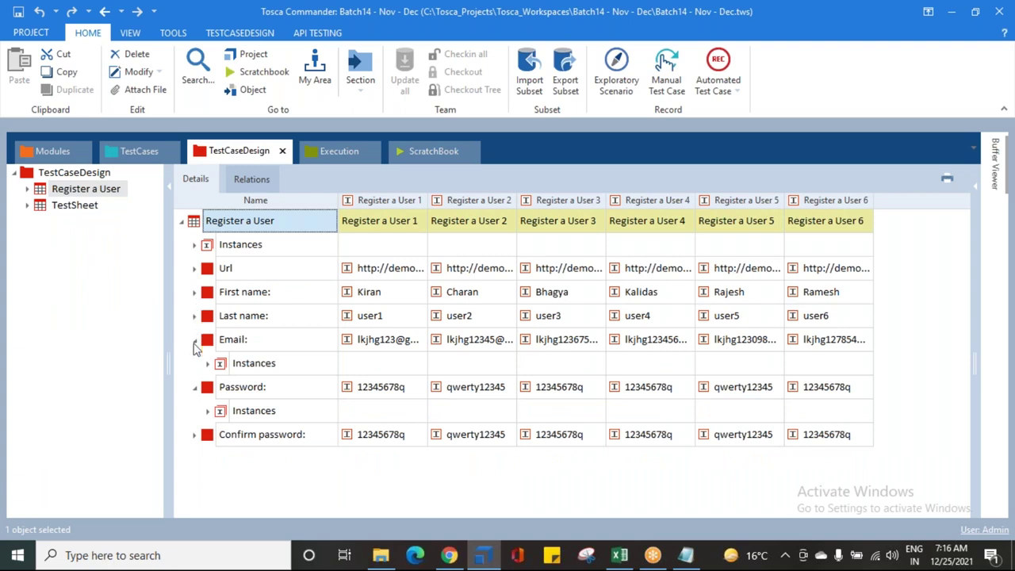
left_click(194, 339)
left_click(195, 363)
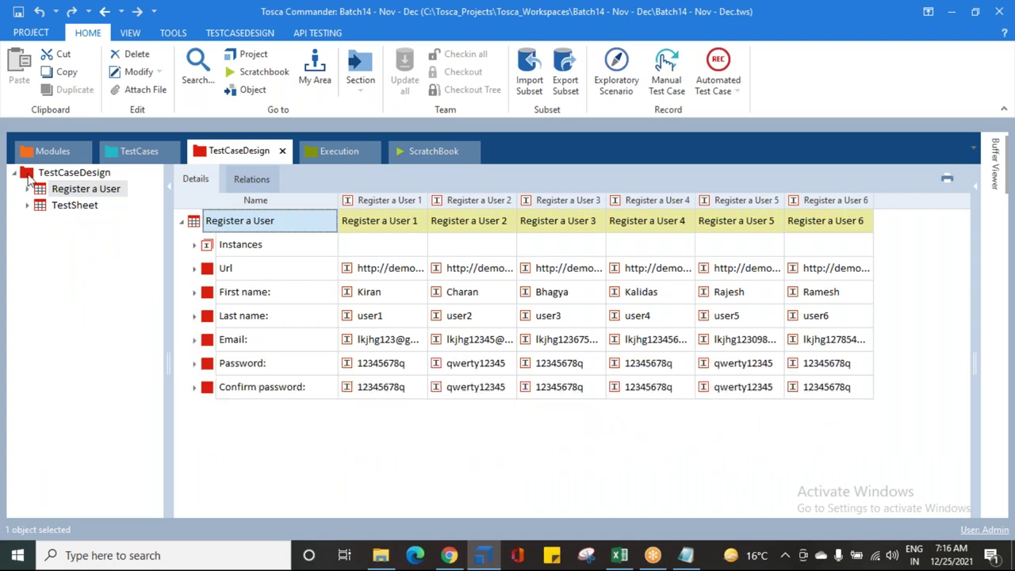
left_click(28, 177)
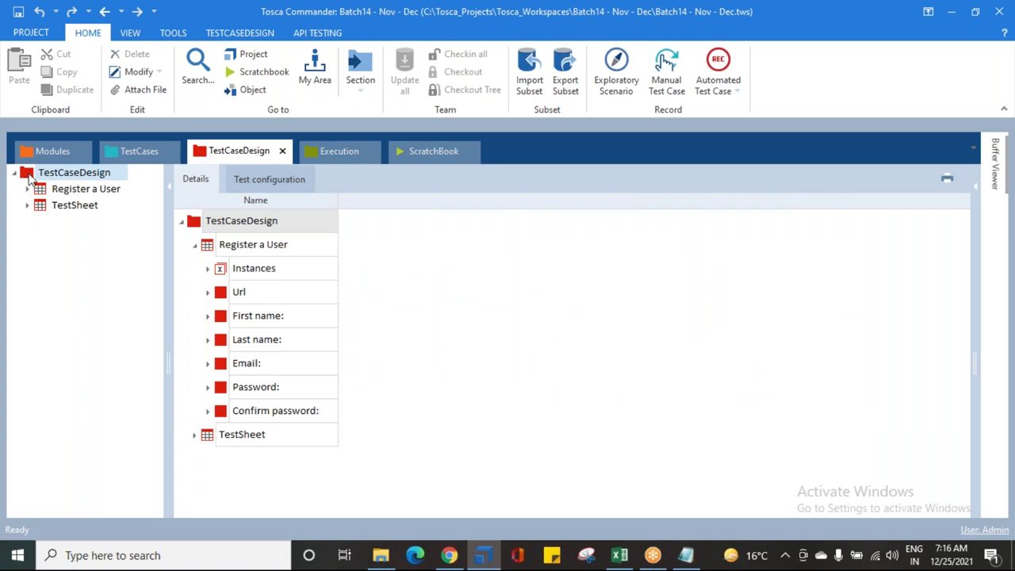
Step: Create a new class under TestCaseDesign, keeping the default name Class
right_click(28, 177)
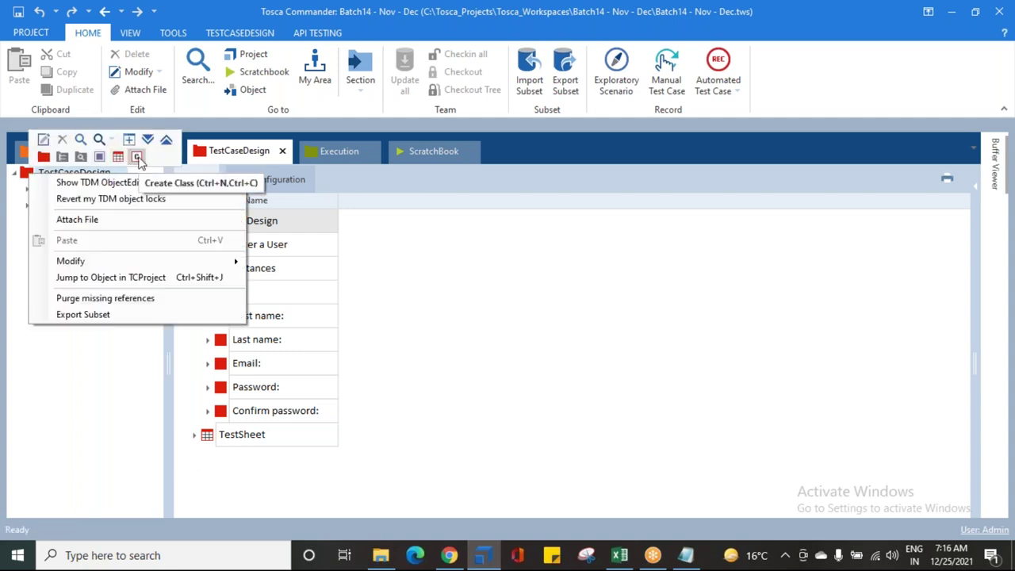
left_click(137, 158)
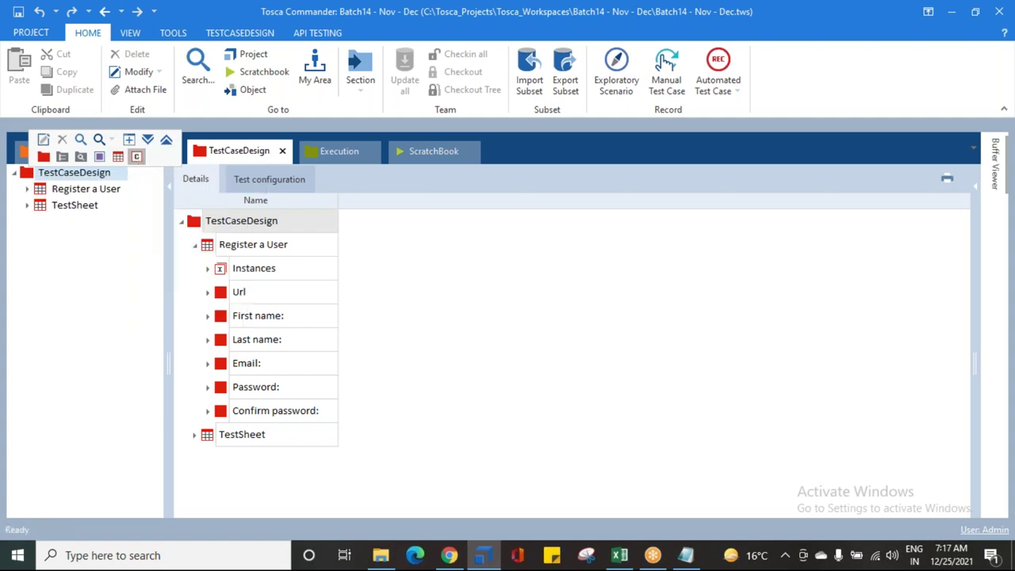
left_click(66, 248)
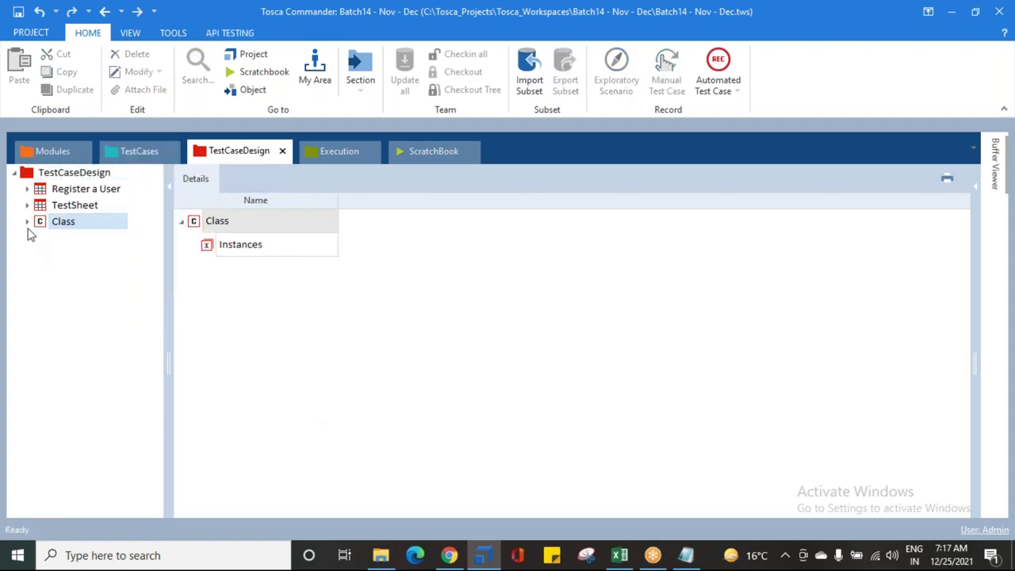
Step: Highlight 'RE USABLE ATTRIBUTES' in the Notepad class definition, then return to Tosca Commander
left_click(686, 555)
left_click(112, 353)
left_click(168, 349)
left_click_drag(274, 349, 439, 350)
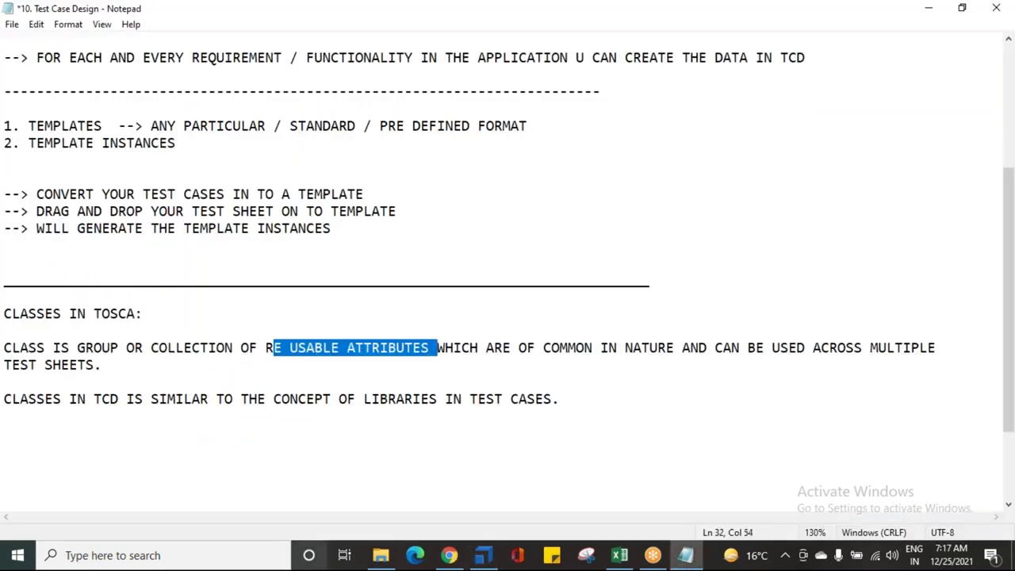
left_click(482, 558)
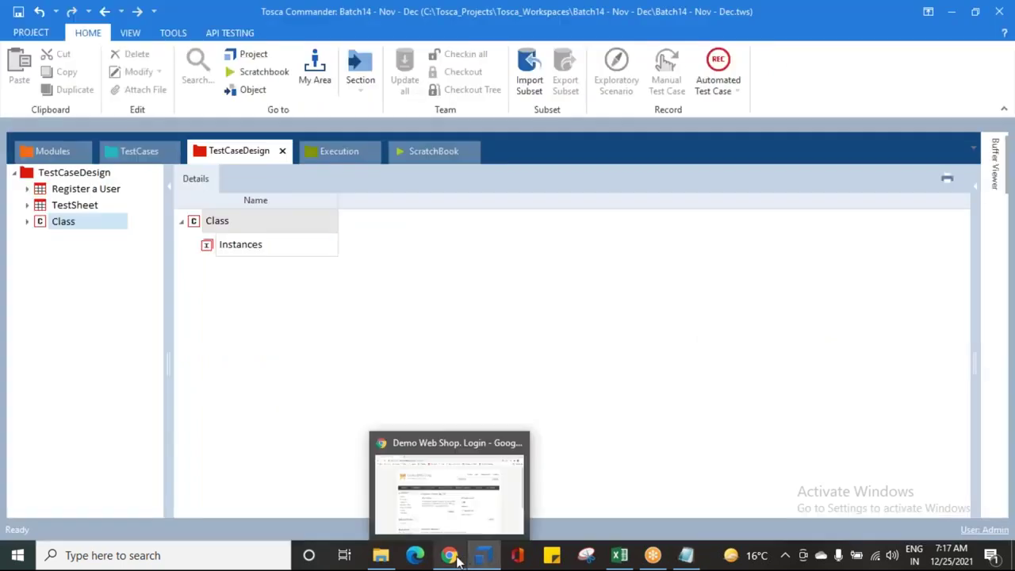
Step: Expand Register a User and copy its Url attribute into the Class
left_click(28, 222)
left_click(27, 228)
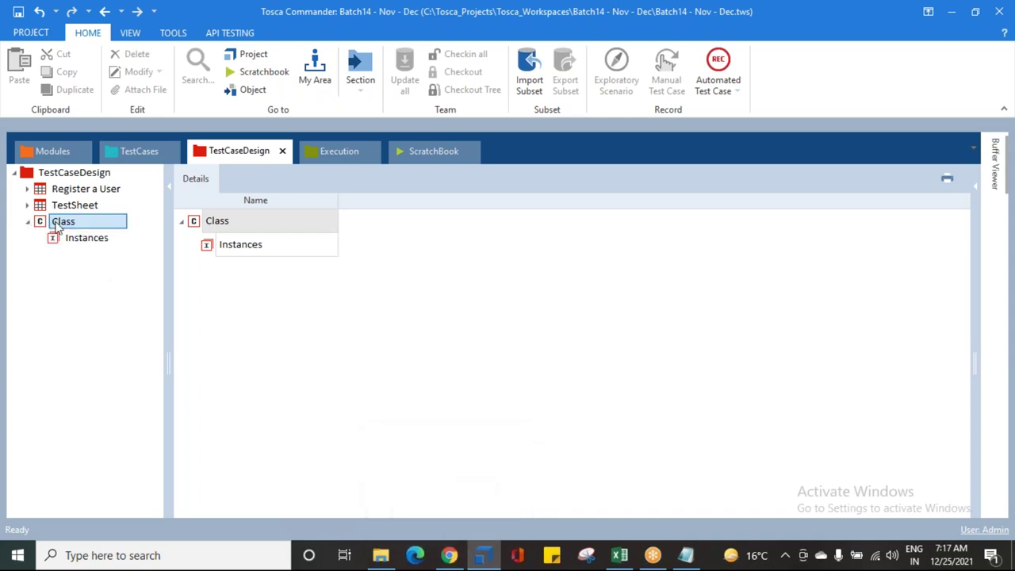
left_click(27, 223)
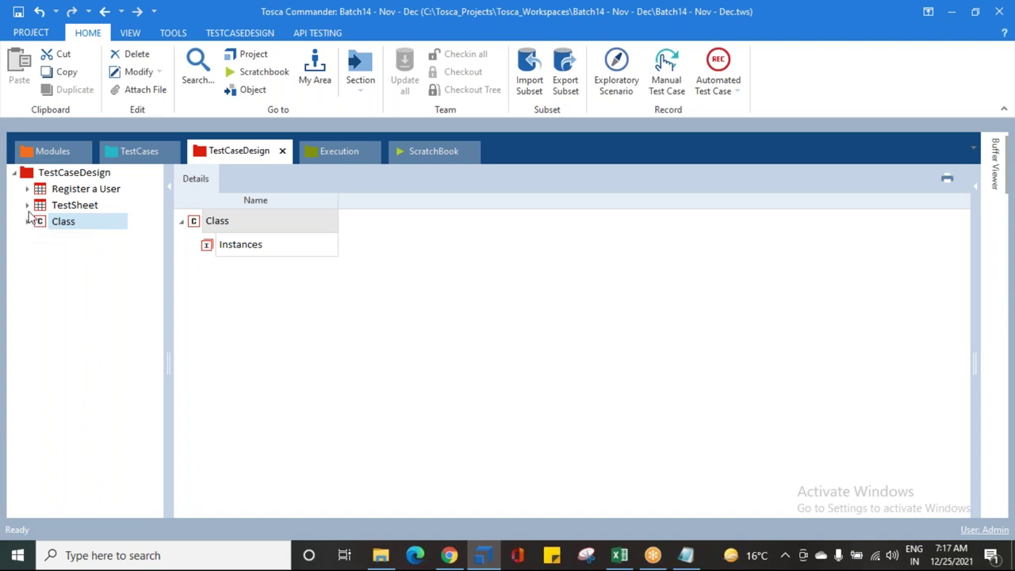
left_click(27, 189)
left_click(57, 223)
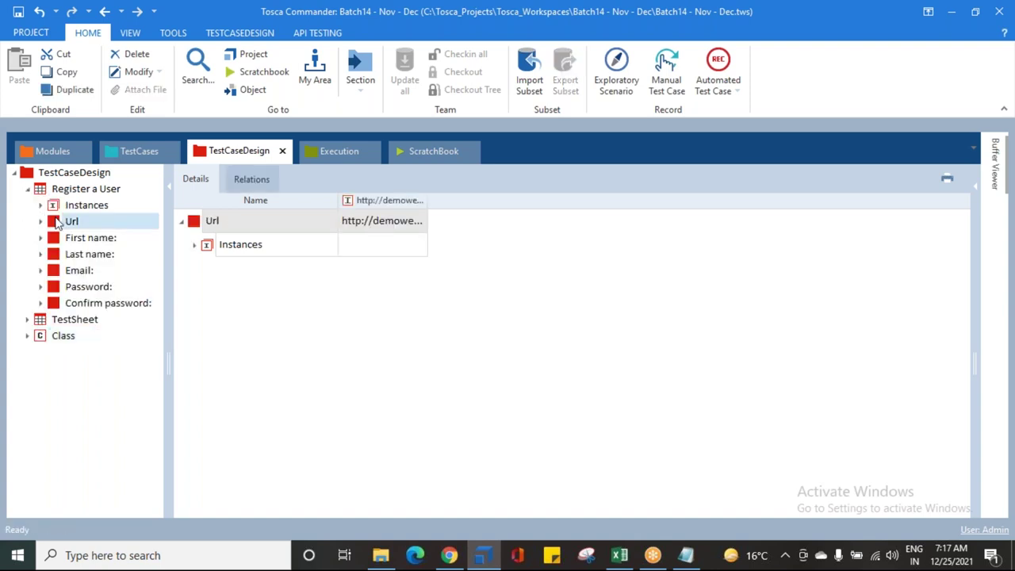
left_click(54, 334)
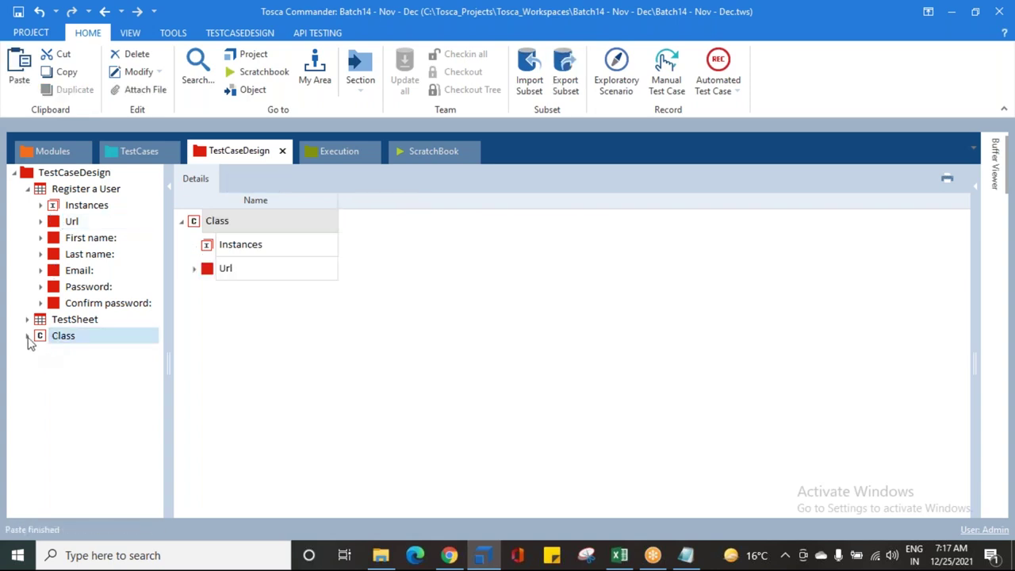
left_click(27, 336)
Step: Copy the Email and Password attributes into the Class with Ctrl+C and Ctrl+V
left_click(64, 271)
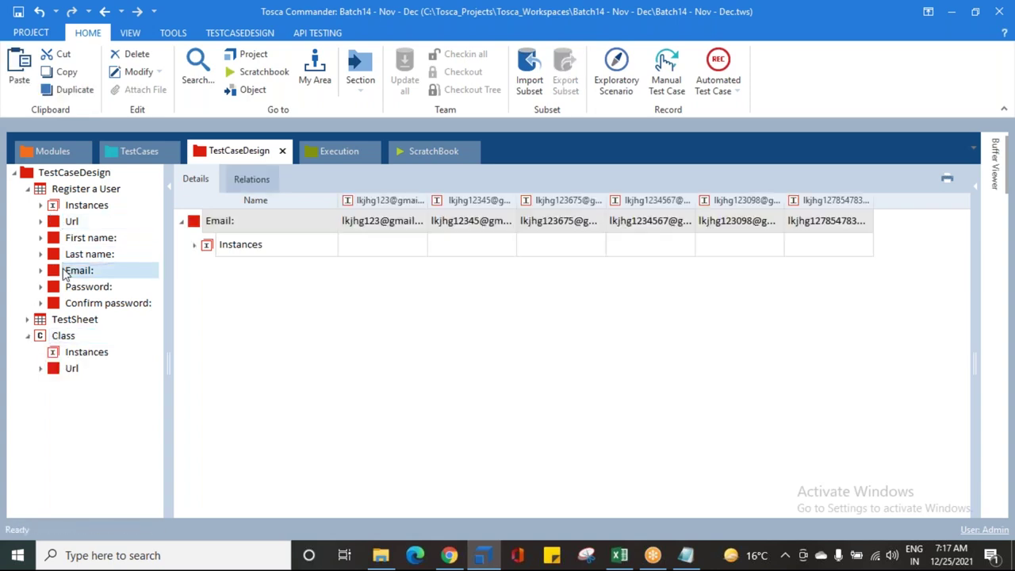
key("ctrl+c")
left_click(62, 336)
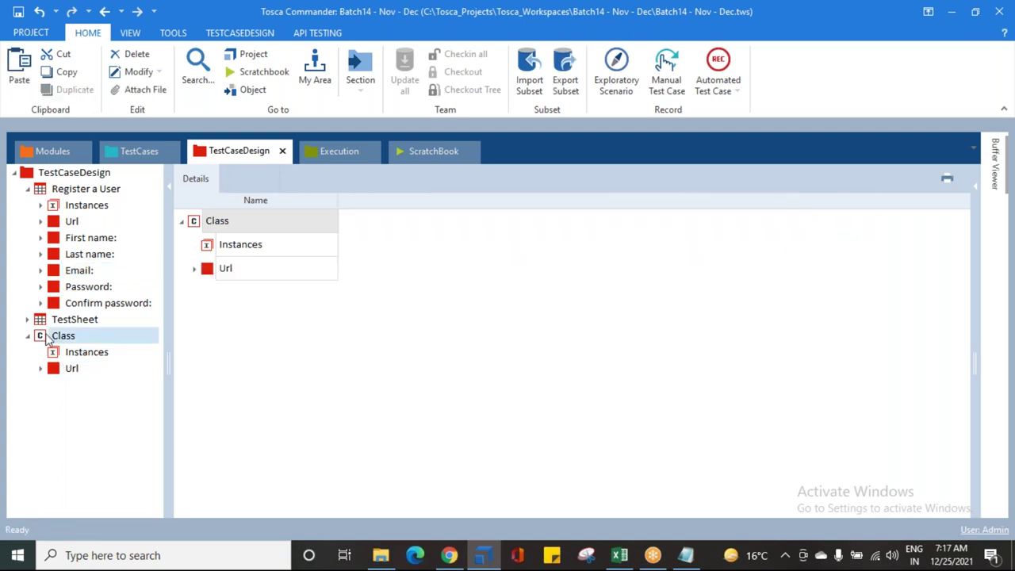
key("ctrl+v")
key("Up")
key("Up")
key("Up")
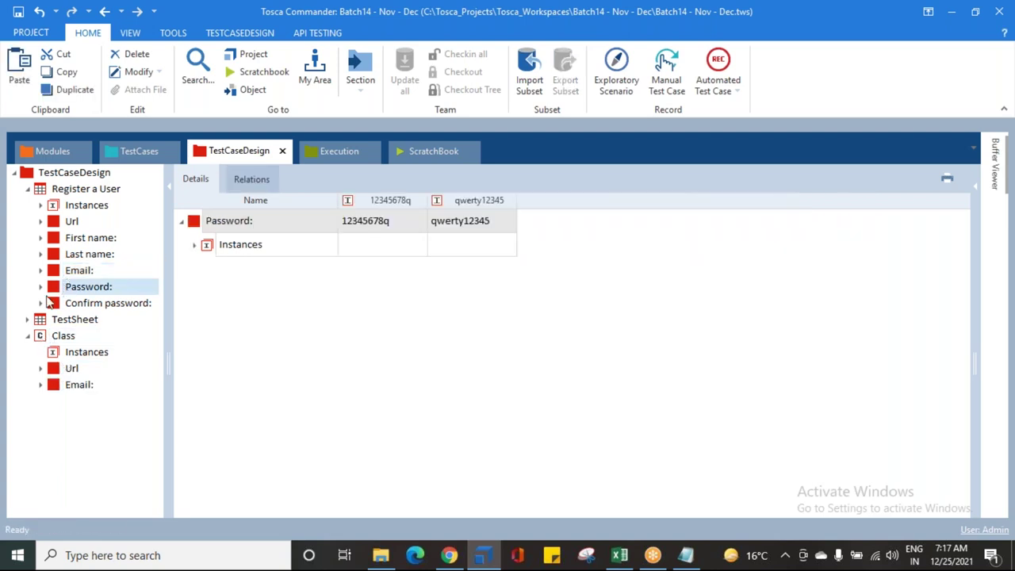
key("ctrl+c")
left_click(57, 337)
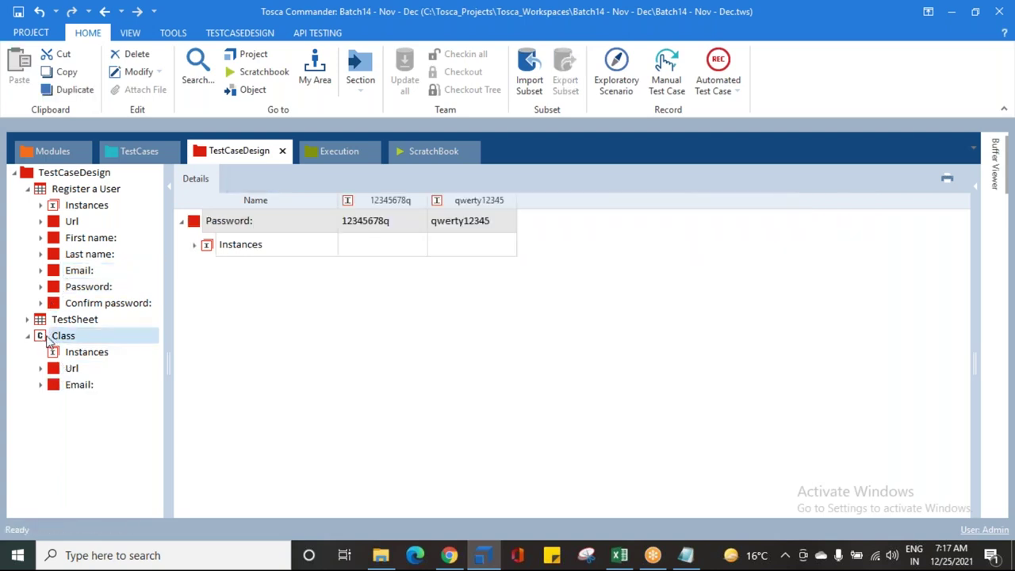
key("ctrl+v")
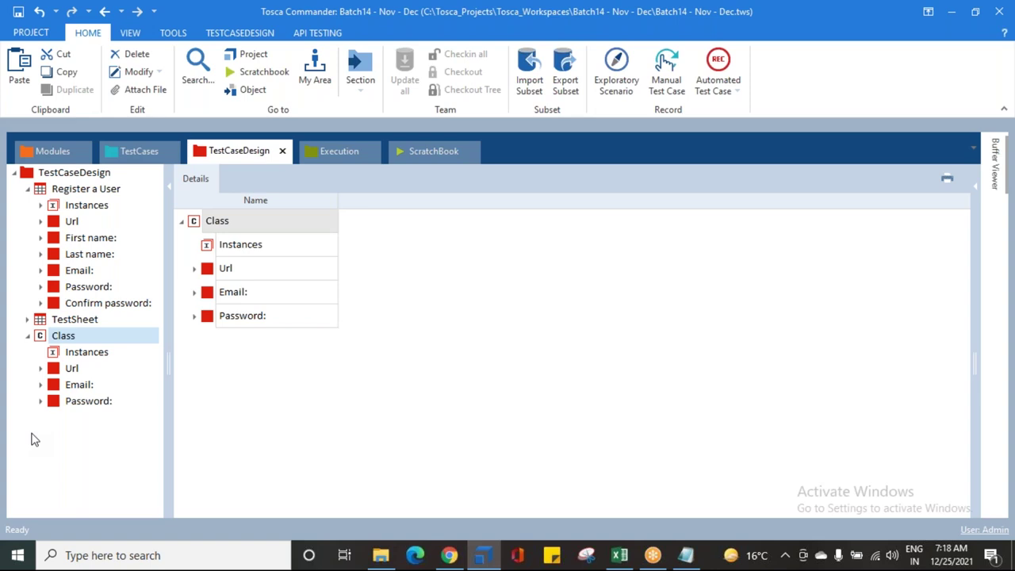
Step: Collapse Register a User and inspect the Class's Url, Email and Password values
left_click(28, 189)
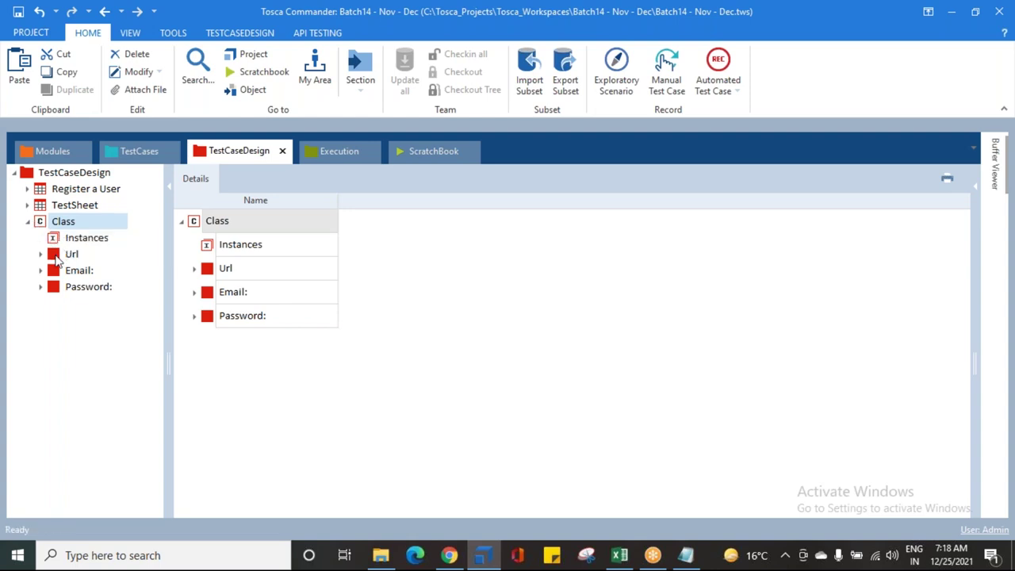
left_click(59, 255)
left_click(60, 272)
left_click(60, 287)
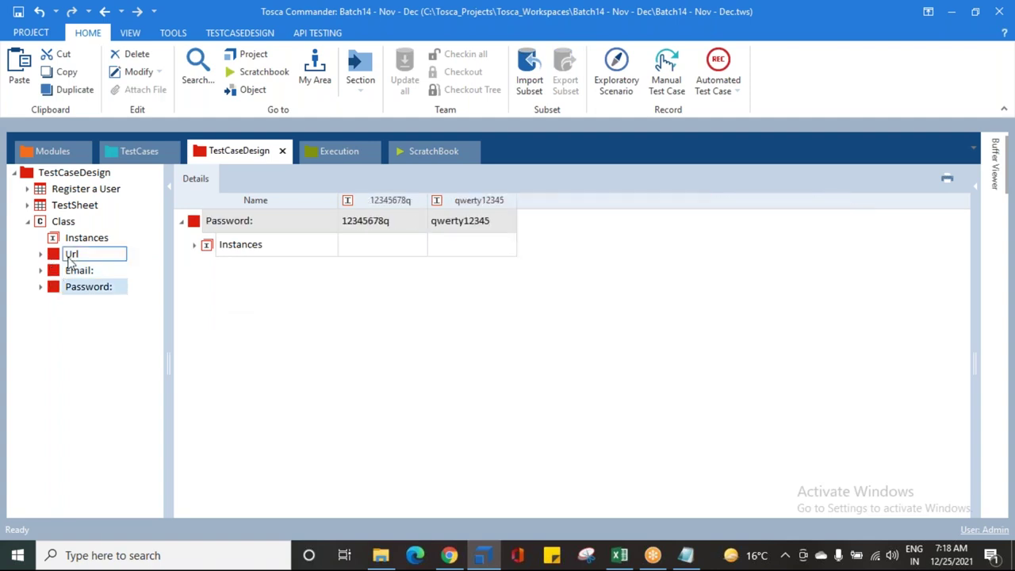
left_click(52, 257)
left_click(56, 274)
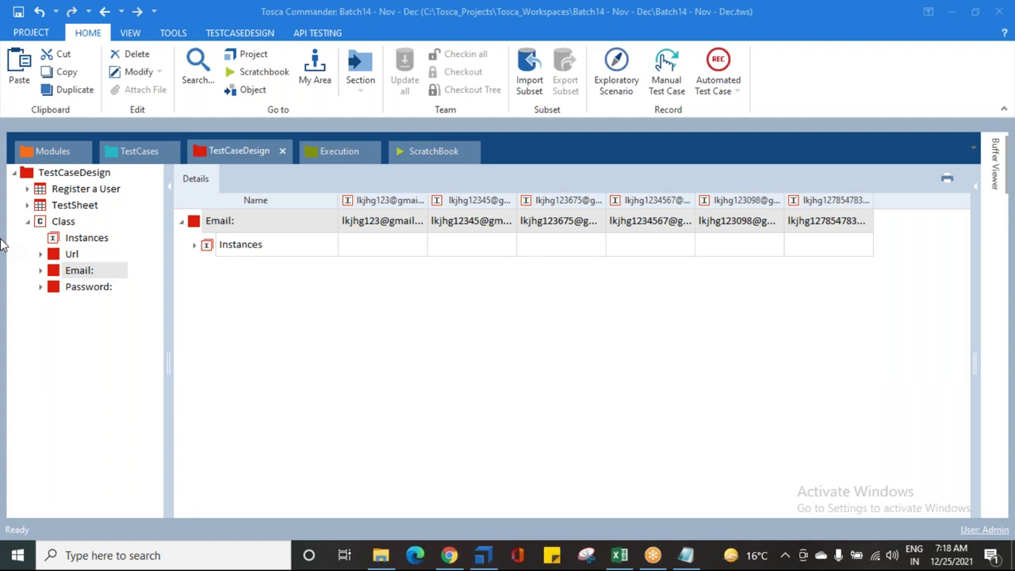
Step: Review the Class's three attributes once more, collapse the Class and save the workspace
left_click(86, 256)
left_click(64, 223)
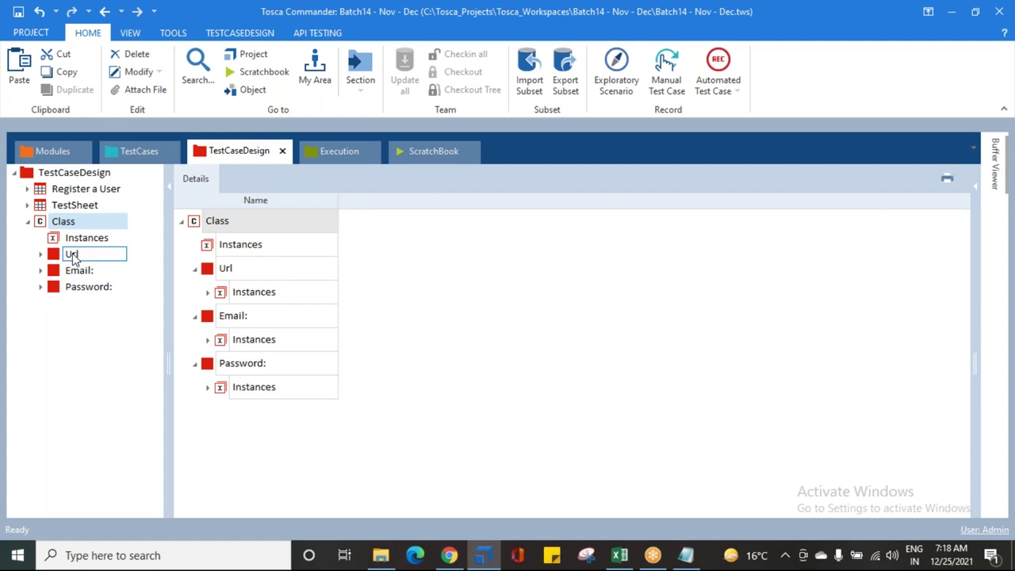
left_click(86, 257)
left_click(84, 271)
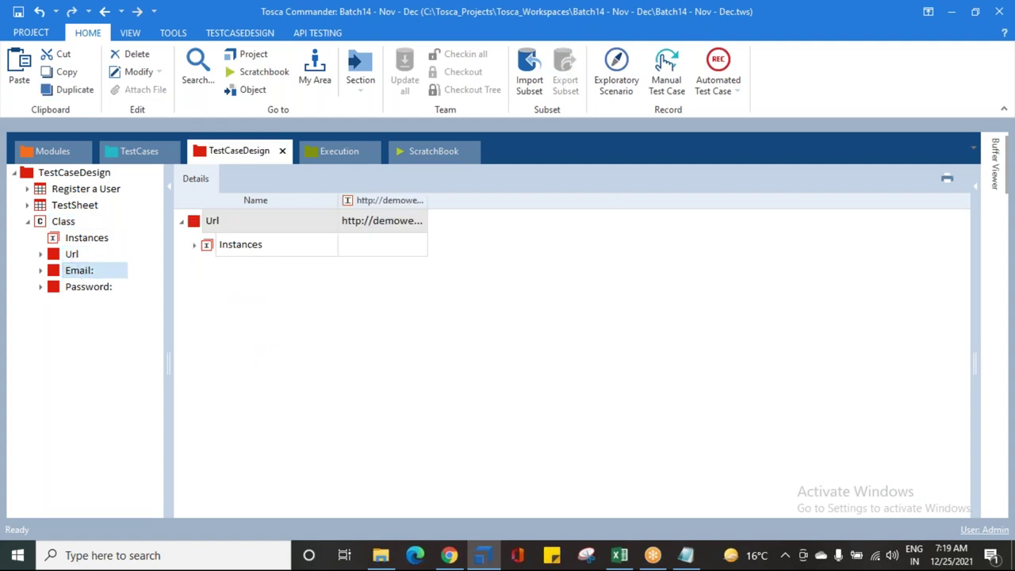
left_click(83, 290)
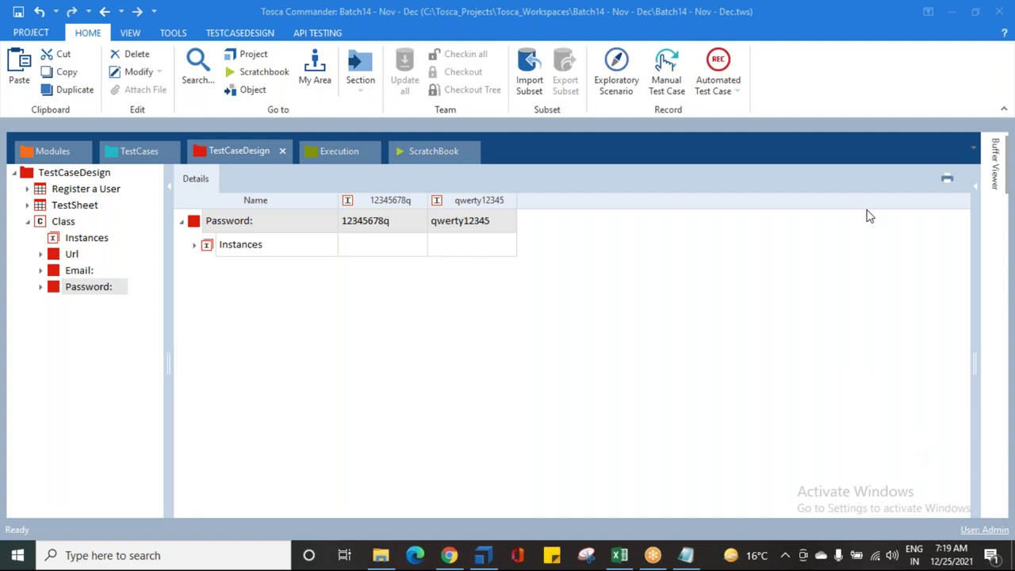
left_click(54, 228)
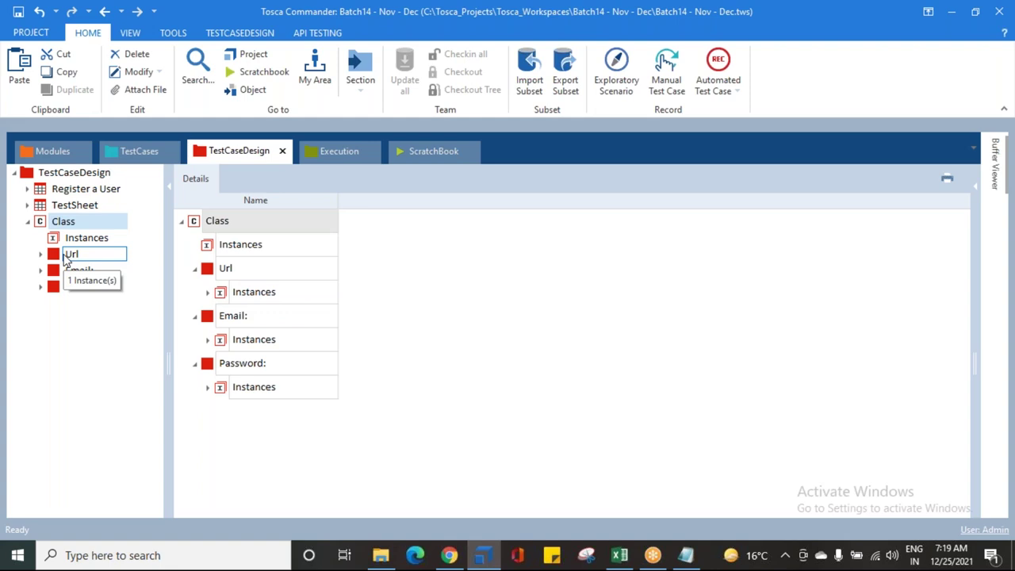
left_click(27, 222)
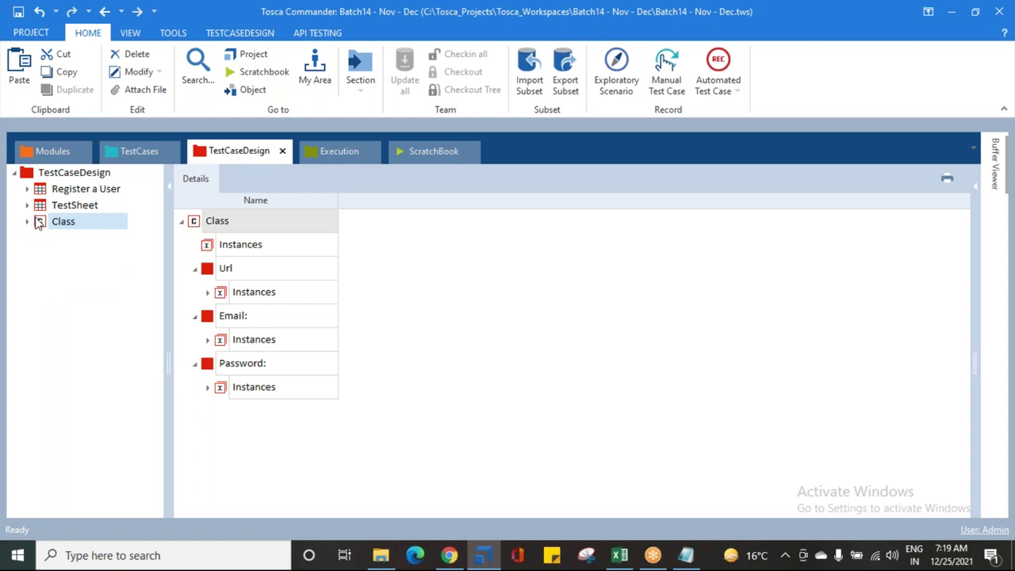
left_click(18, 11)
Step: Copy the Register a User sheet and paste it into the TestCaseDesign folder
left_click(24, 174)
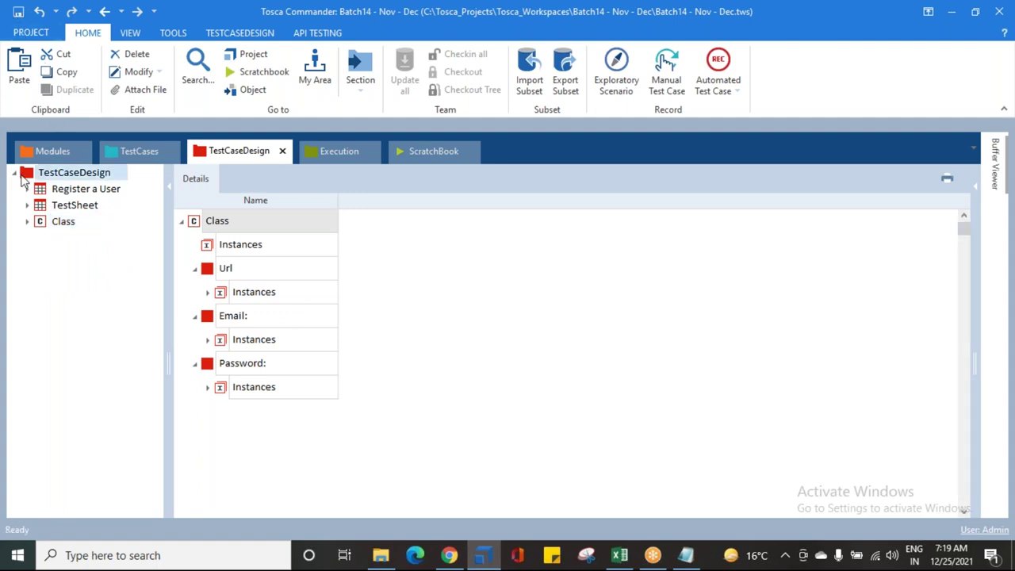
left_click(39, 190)
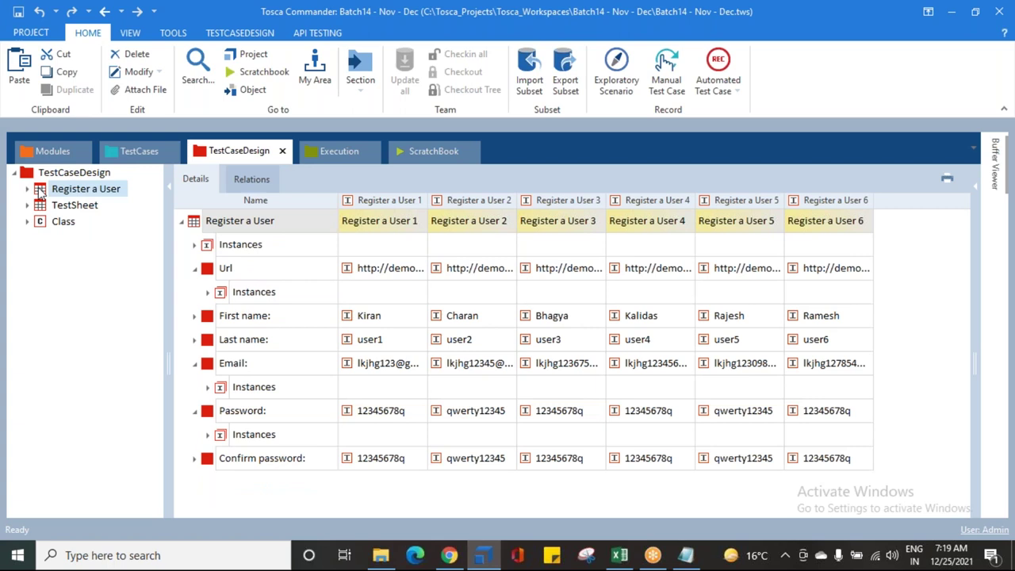
key("ctrl+c")
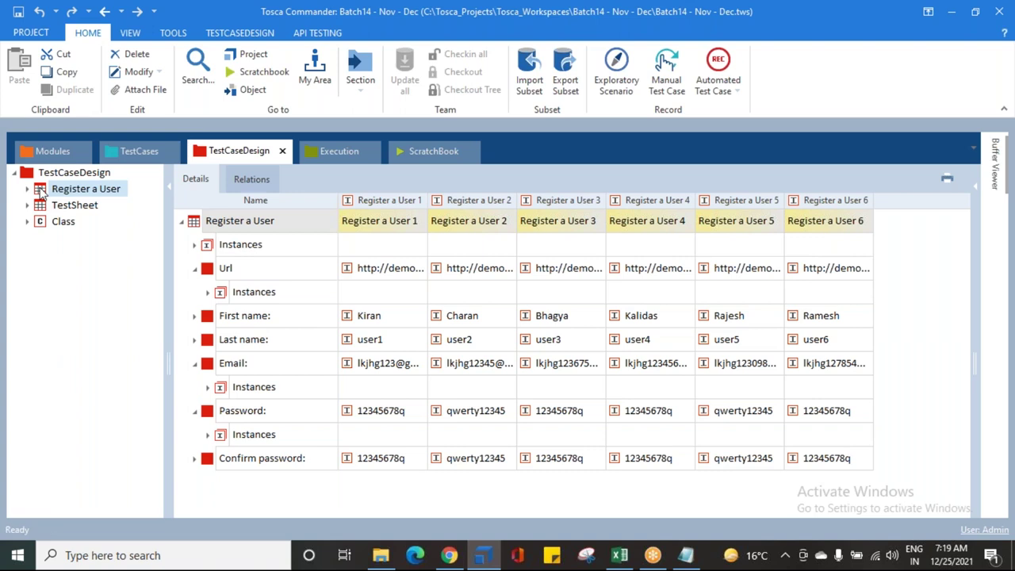
left_click(27, 177)
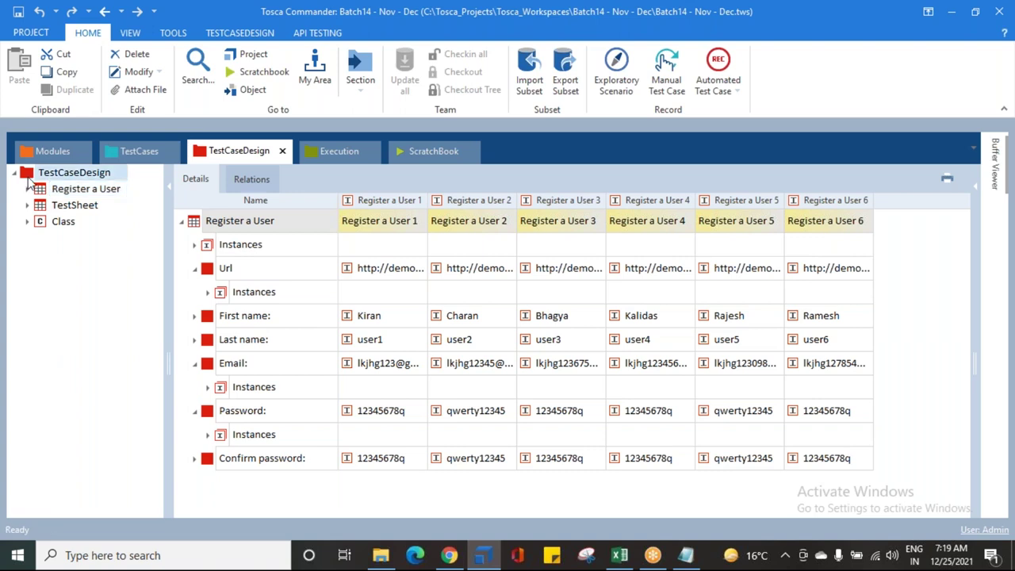
key("ctrl+v")
Step: Rename the pasted copy Register a User_1 to 'Class Example'
left_click(73, 245)
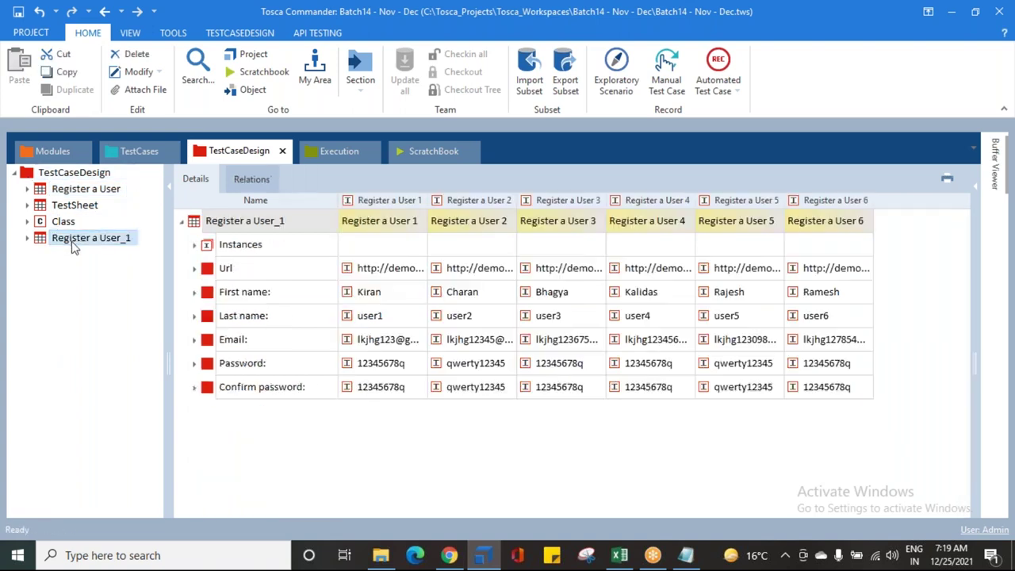
key("F2")
type("Class Ex")
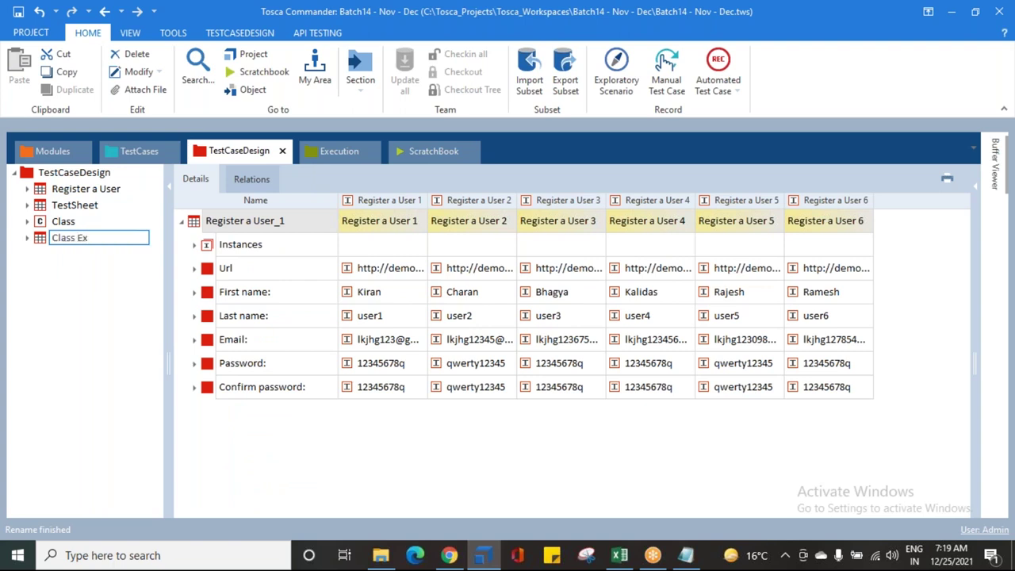
type("ample")
key("Return")
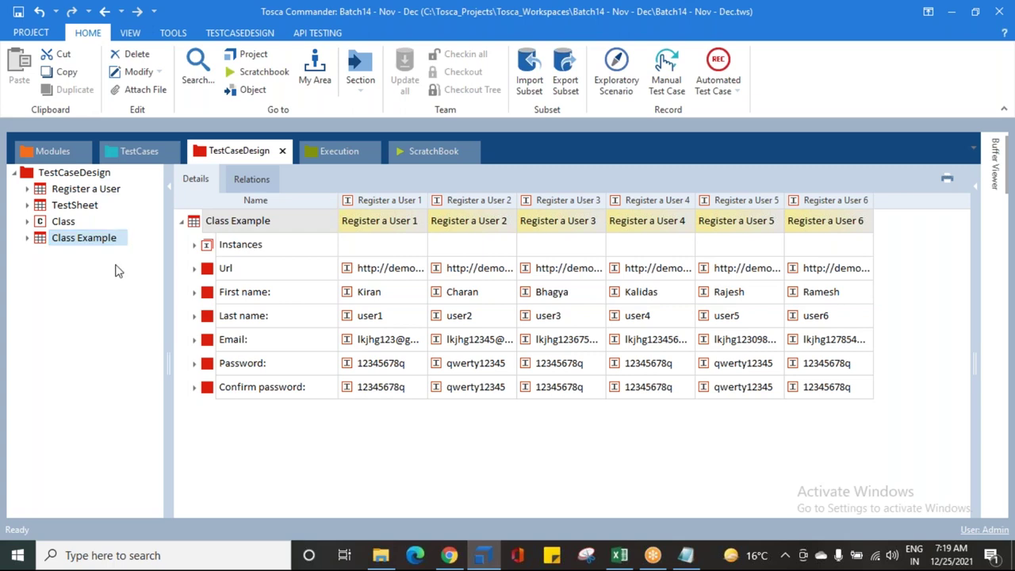
Step: Review Class Example's Url, Email and Password, then drag the Class node onto the sheet
left_click(54, 242)
left_click(24, 239)
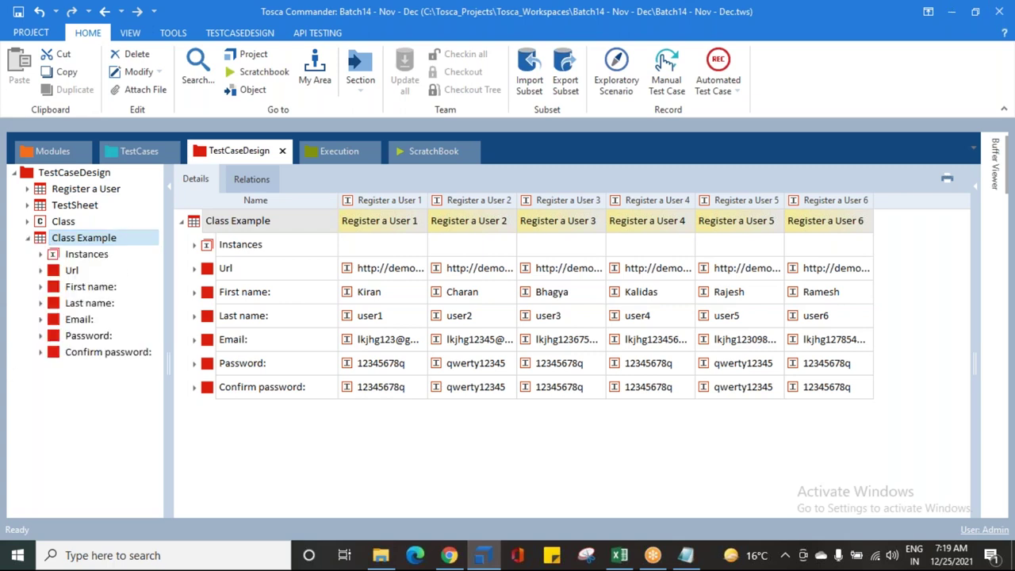
left_click(28, 222)
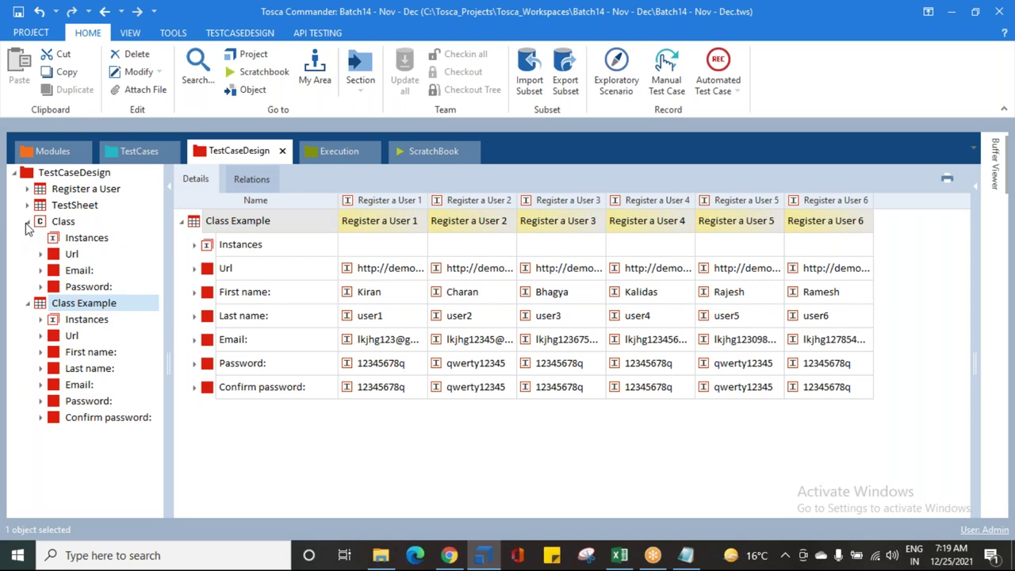
left_click(27, 222)
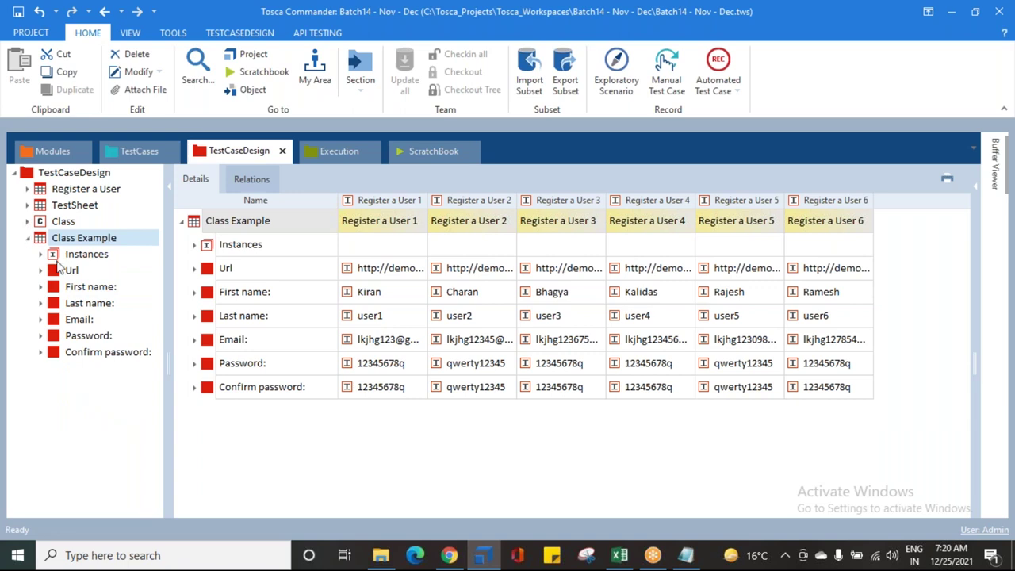
left_click(70, 270)
left_click(68, 318)
left_click(76, 337)
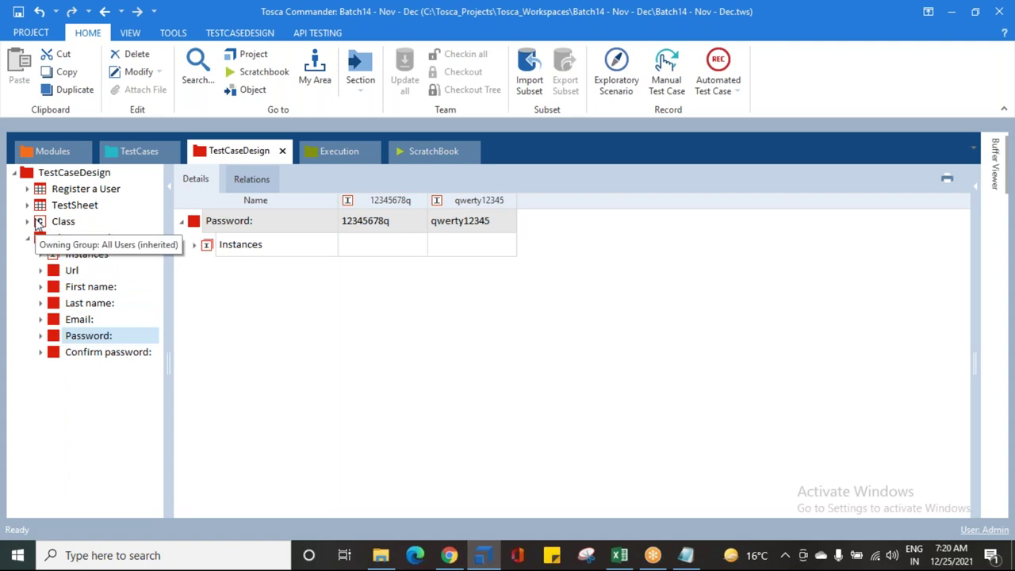
left_click_drag(37, 224, 55, 242)
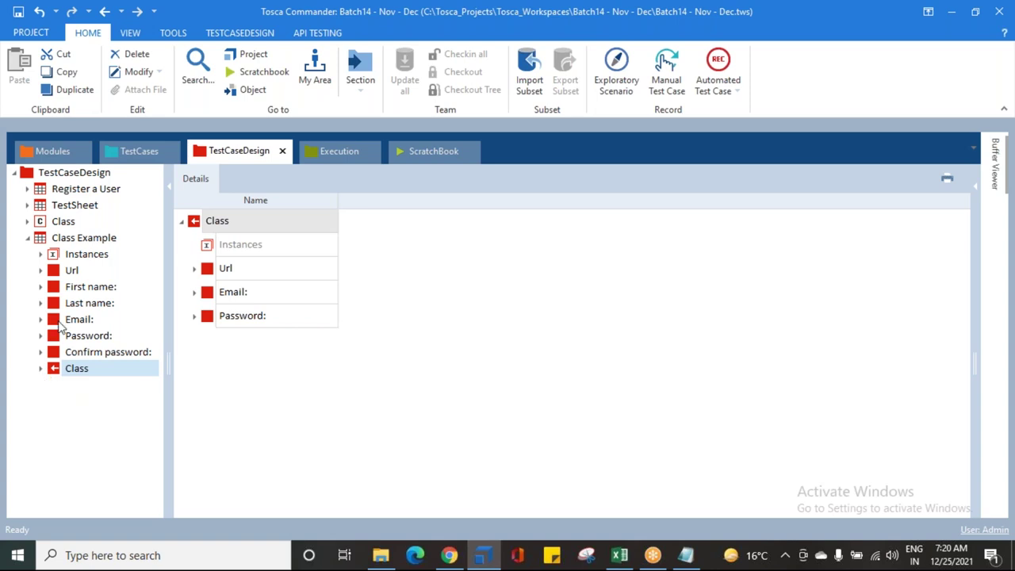
Step: In the test cases section, expand Library and look at the Click on Login block
left_click(121, 156)
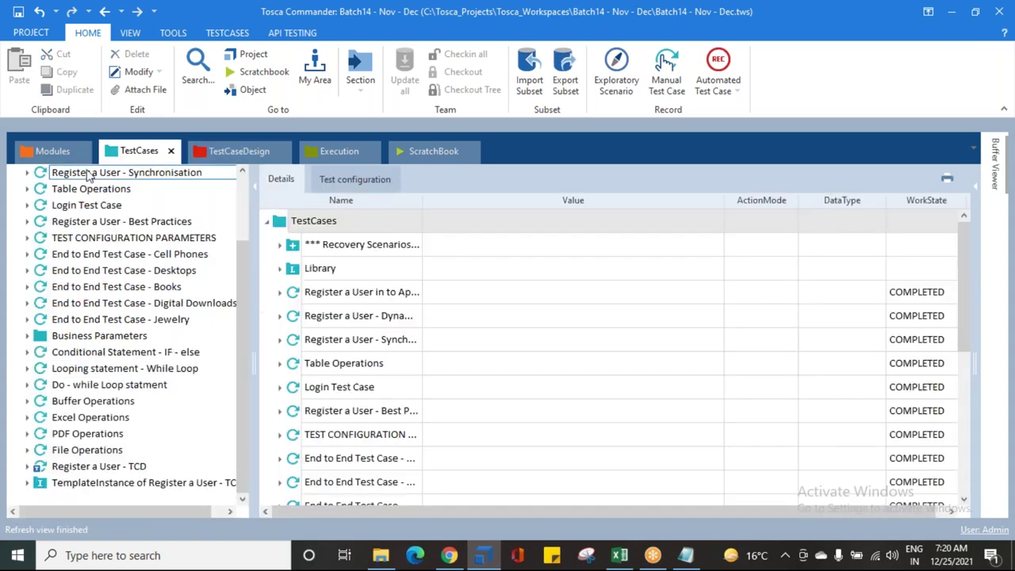
scroll(56, 373, "up", 2)
left_click(27, 205)
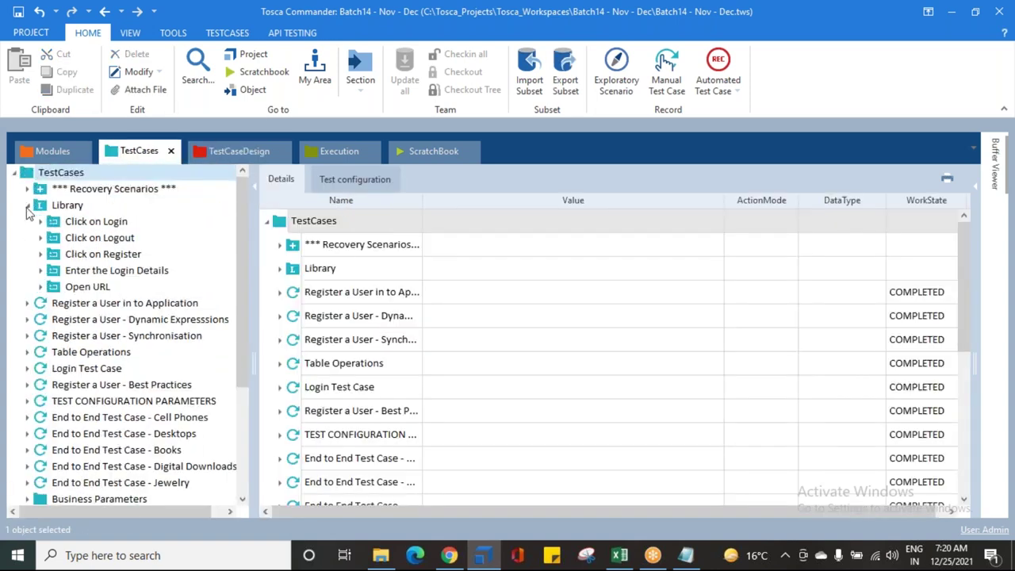
left_click(63, 223)
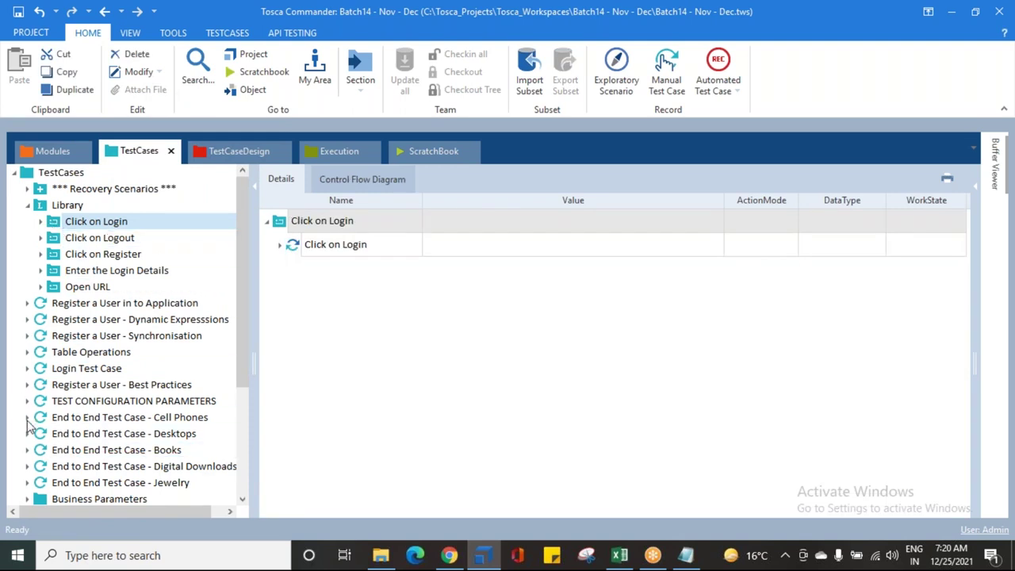
scroll(30, 444, "down", 3)
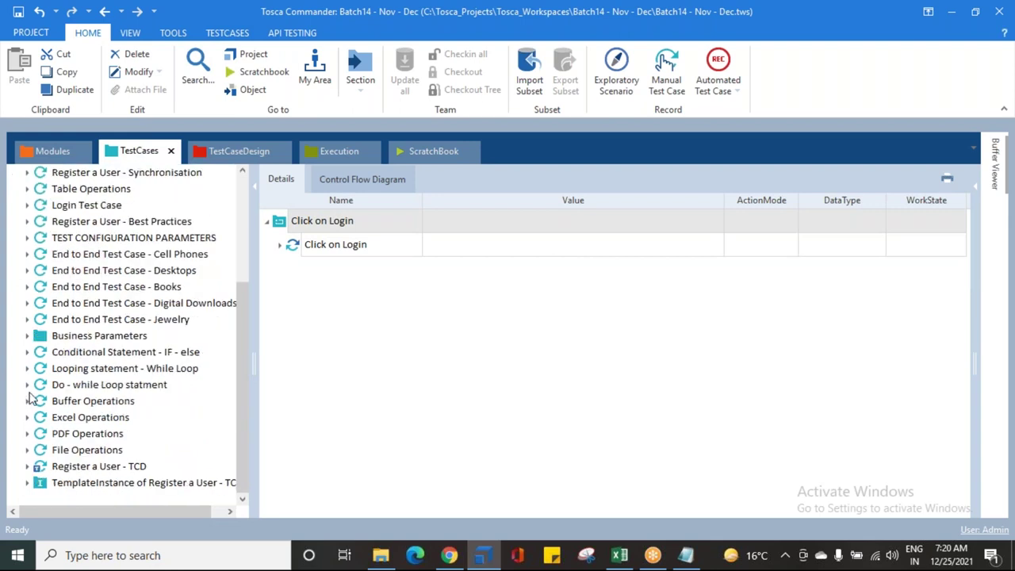
Step: Review Kiran's Open URL_Reference step under Business Parameters, then return to TestCaseDesign
left_click(27, 336)
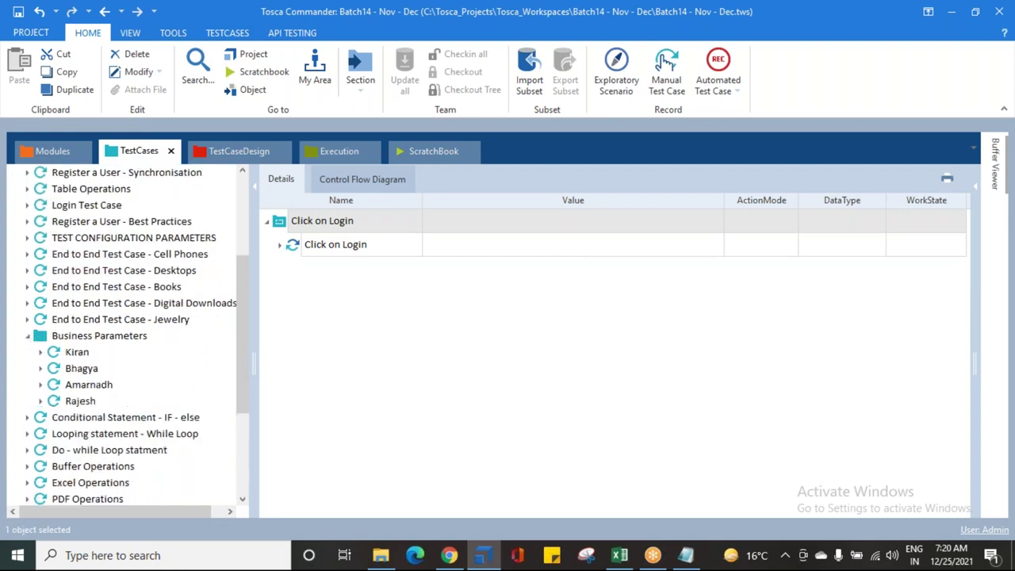
left_click(41, 352)
left_click(76, 369)
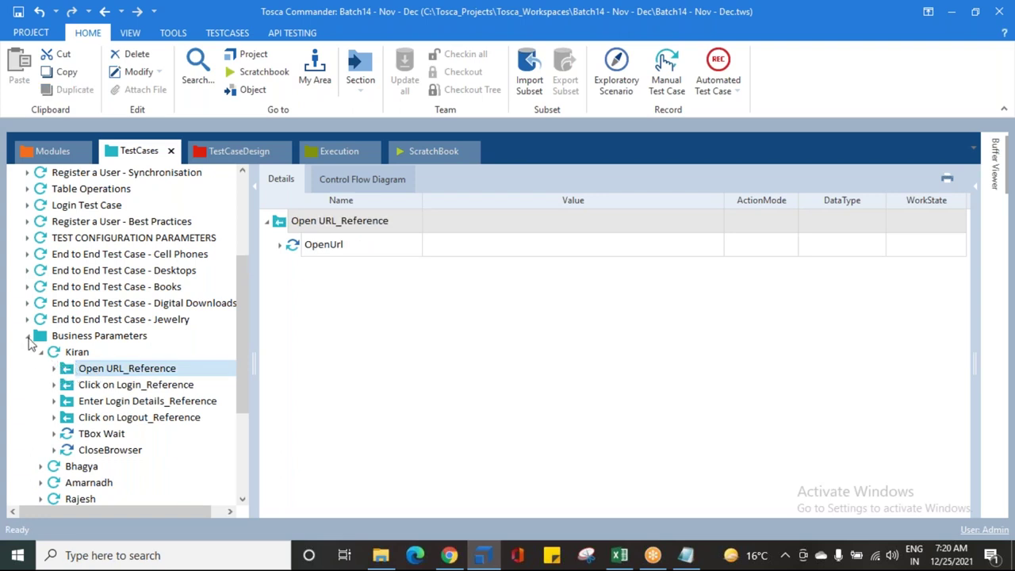
left_click(28, 336)
left_click(242, 153)
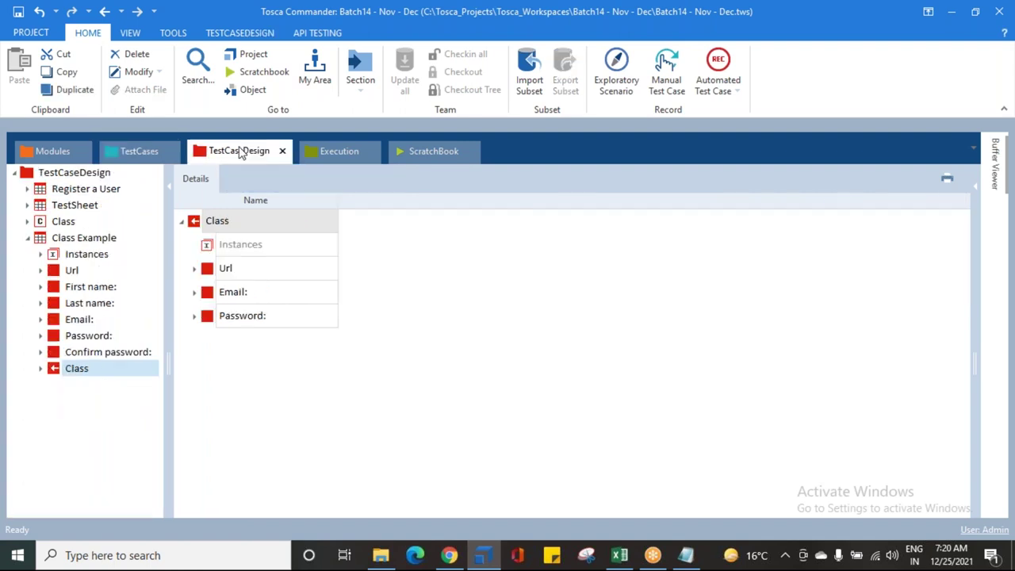
Step: Use Jump to referenced Class on Class Example's Class reference to reach the original Class
left_click(45, 225)
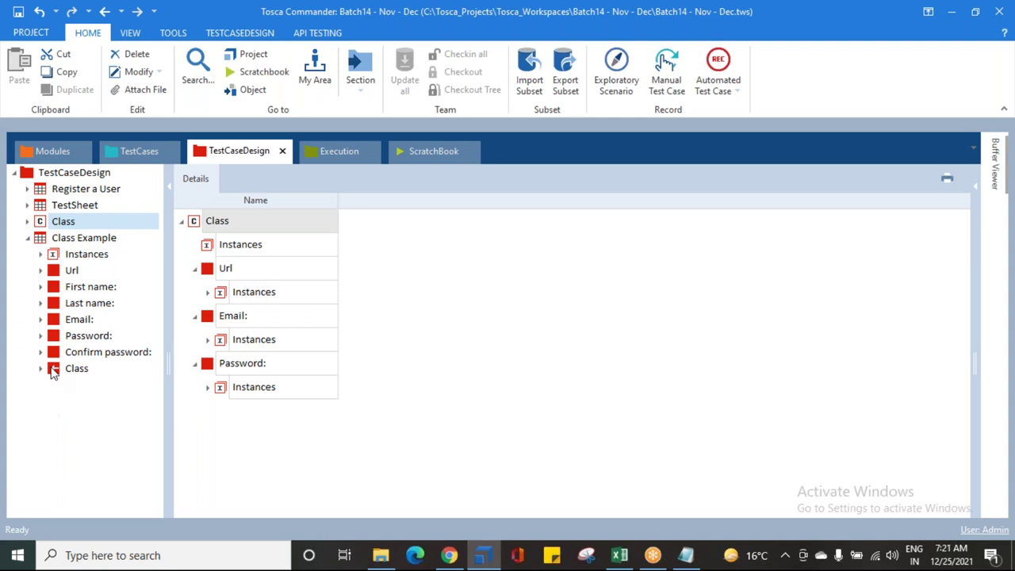
left_click(52, 373)
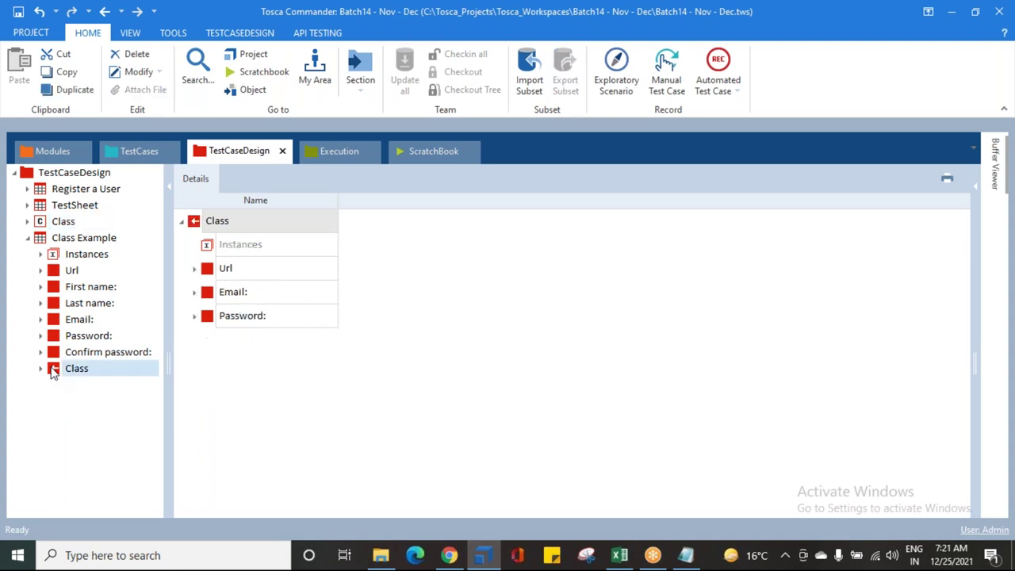
right_click(52, 372)
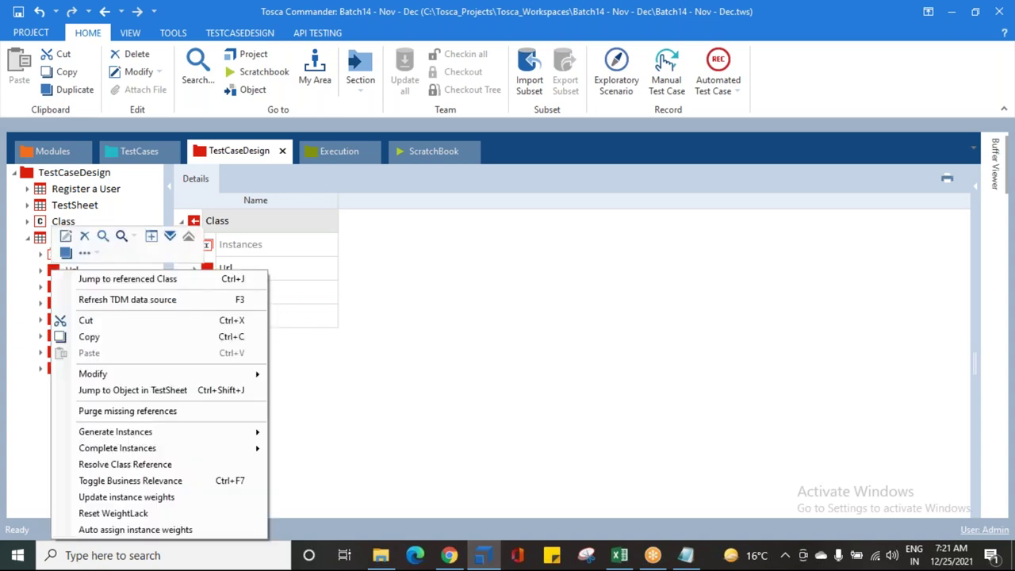
left_click(105, 279)
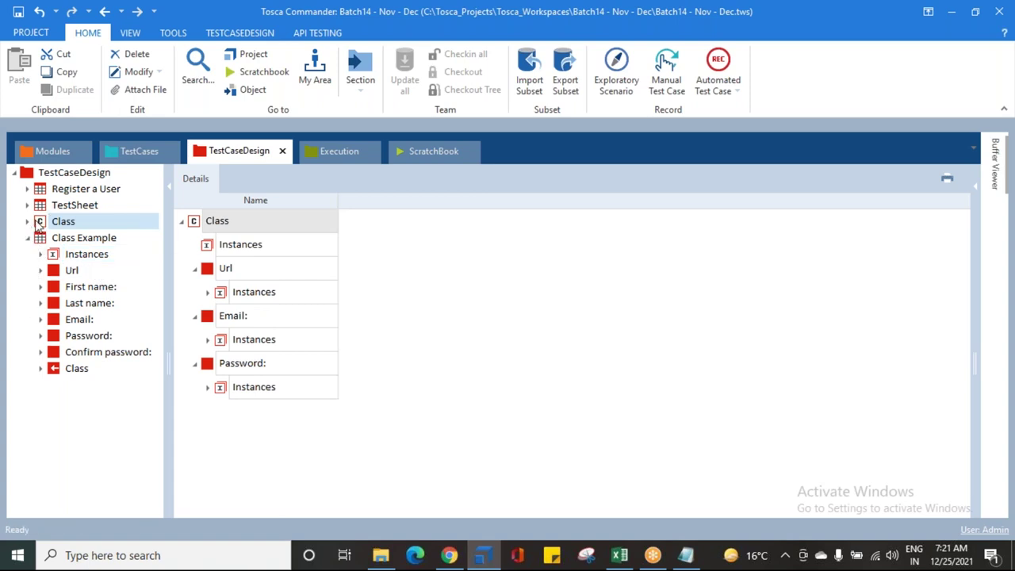
Step: Drop the Class reference between Instances and Url, undoing a mistaken drop under Url
mouse_move(51, 220)
left_mouse_down()
mouse_move(61, 208)
mouse_move(57, 227)
left_mouse_up()
left_click_drag(53, 368, 68, 271)
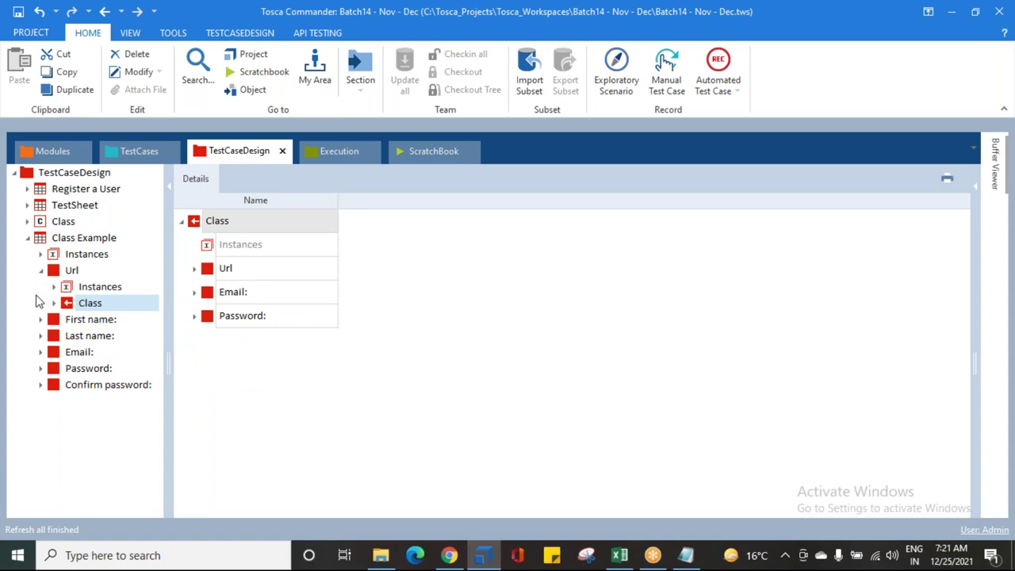
key("ctrl+z")
left_click_drag(53, 386, 42, 256)
left_click(41, 271)
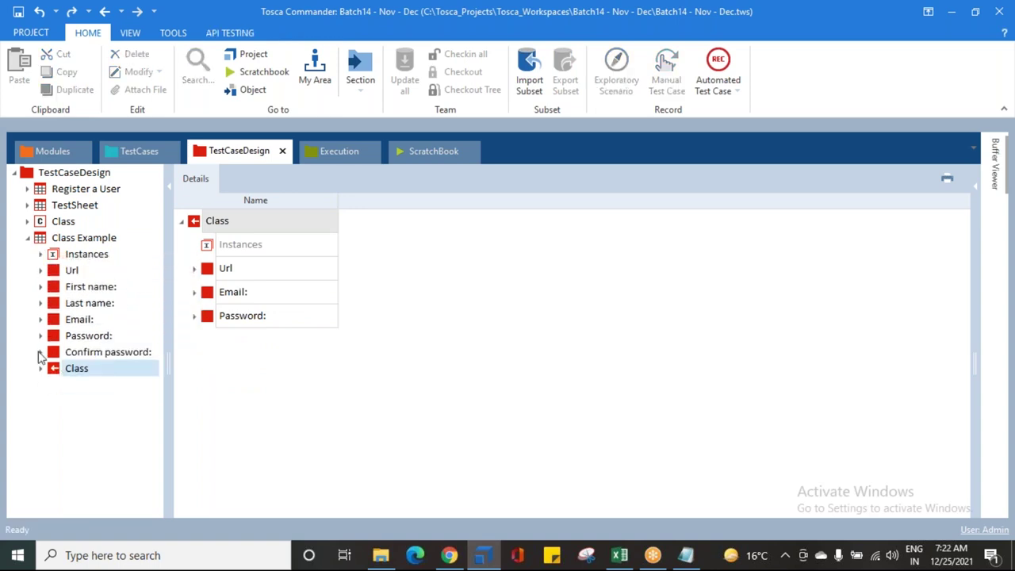
left_click_drag(54, 373, 41, 276)
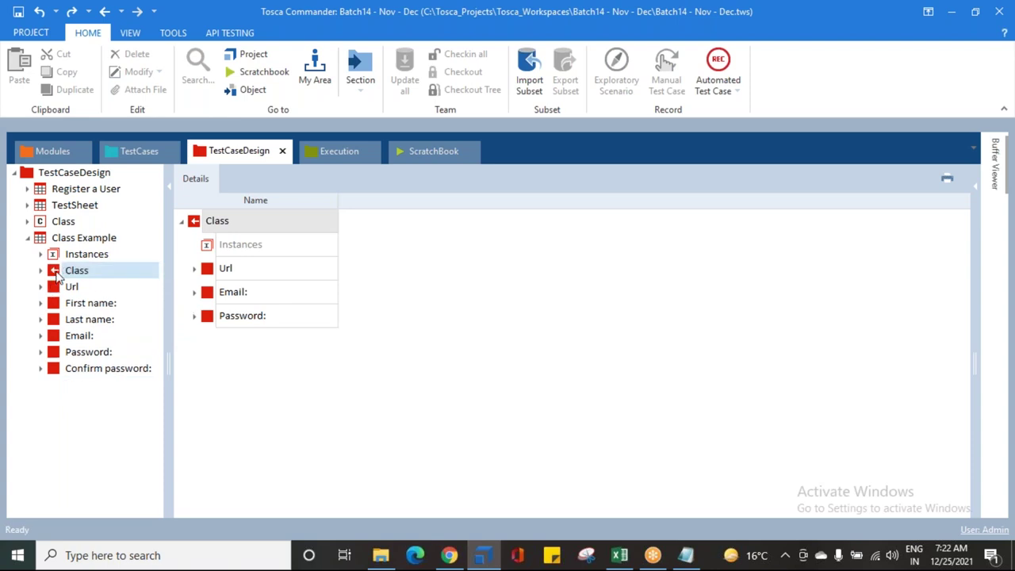
left_click(57, 273)
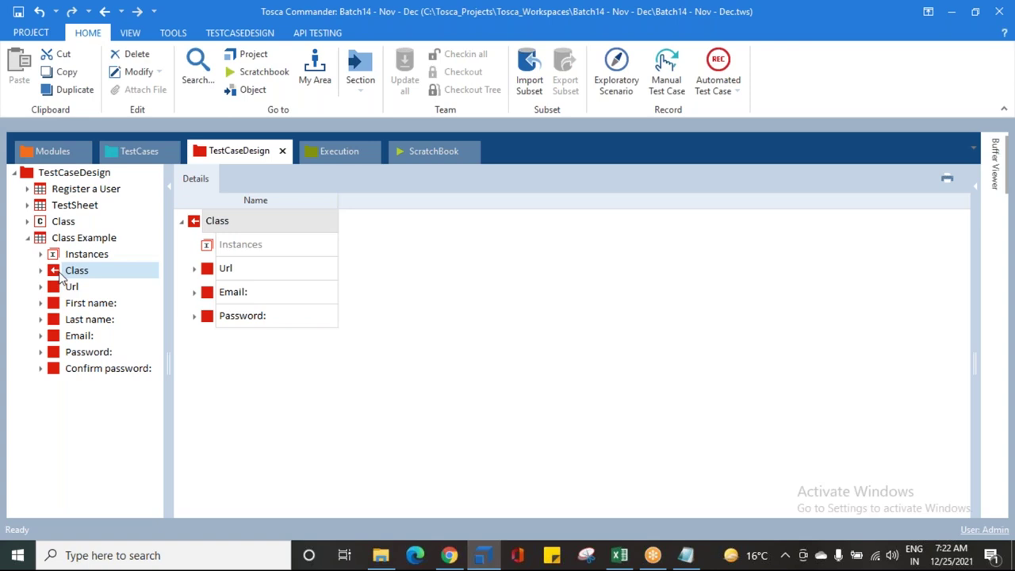
left_click(60, 272)
left_click(92, 410)
left_click(40, 271)
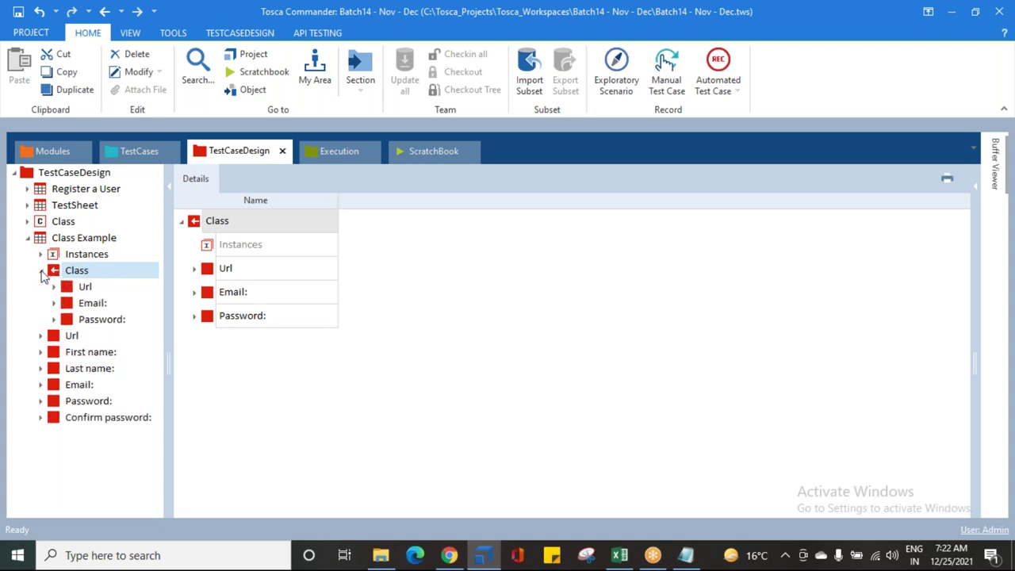
left_click(65, 287)
left_click(69, 303)
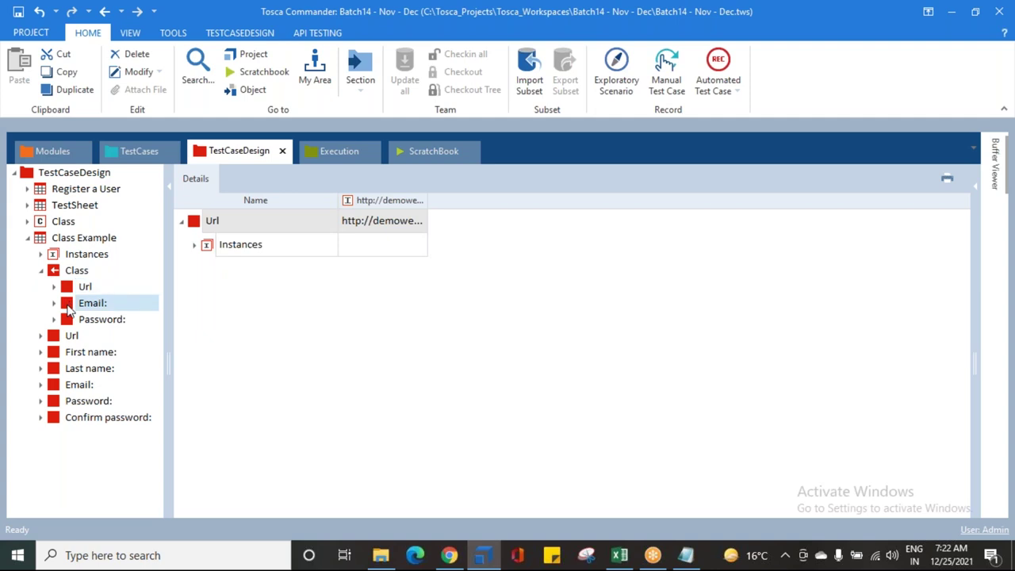
left_click(68, 319)
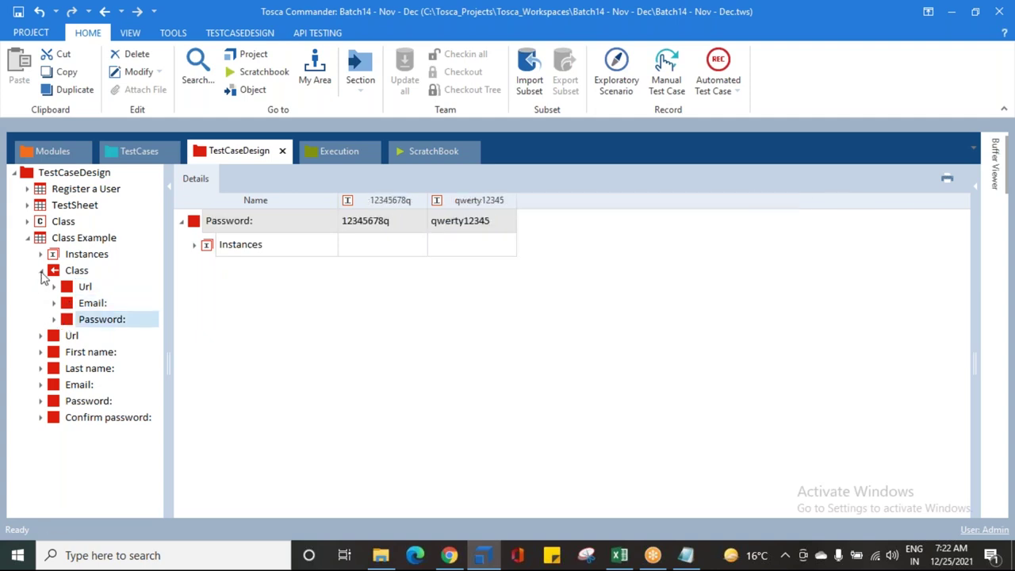
left_click(40, 270)
left_click(52, 287)
left_click(55, 337)
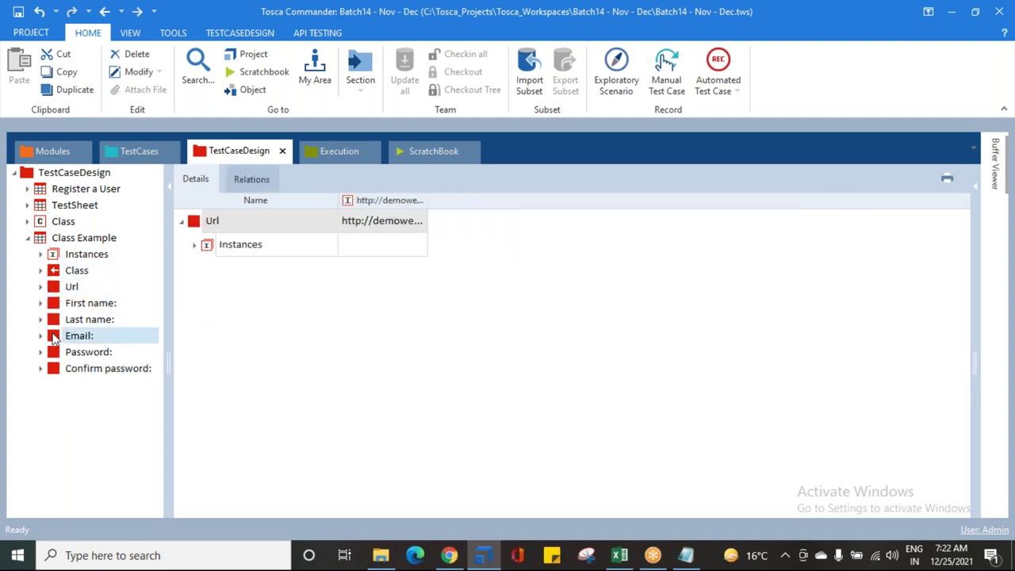
left_click(55, 353)
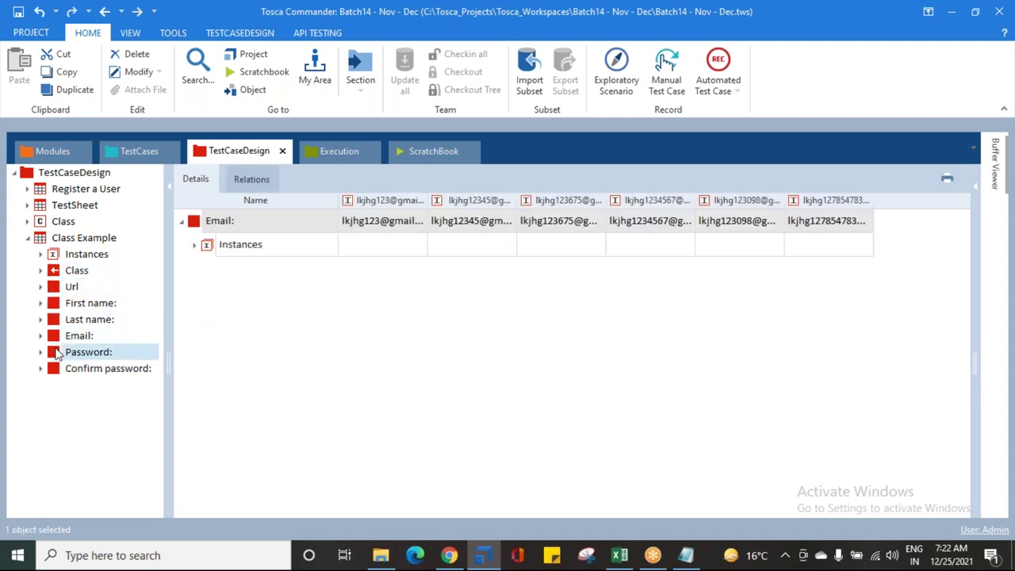
left_click(55, 287)
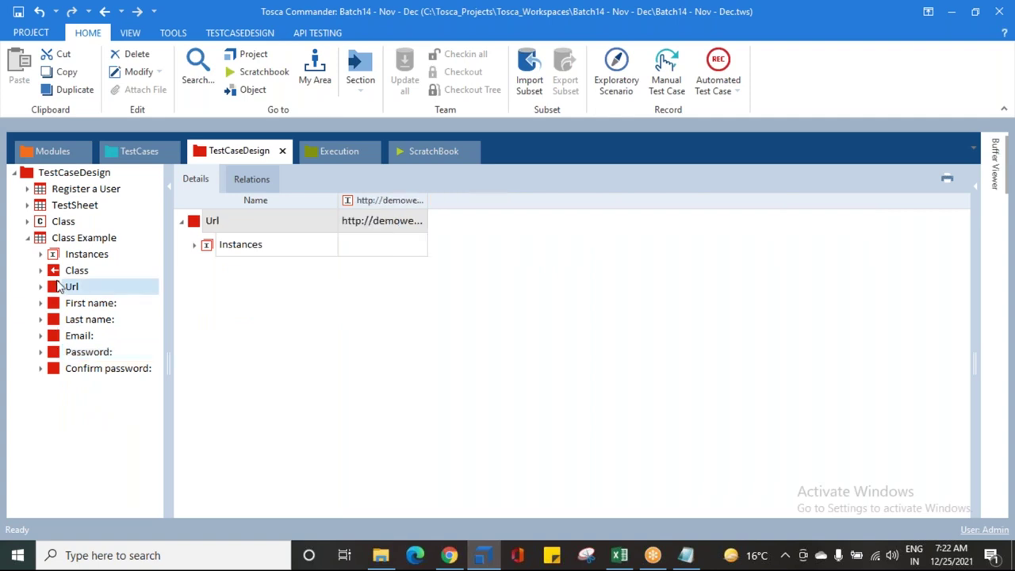
Step: Delete Class Example's own Url, Email: and Password: attributes
key("Delete")
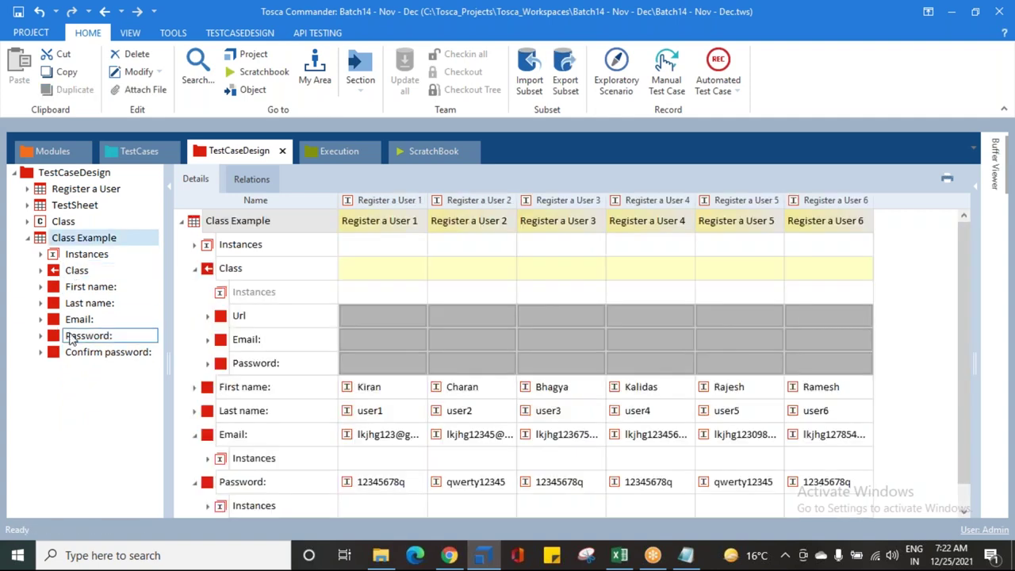
left_click(71, 321)
key("Delete")
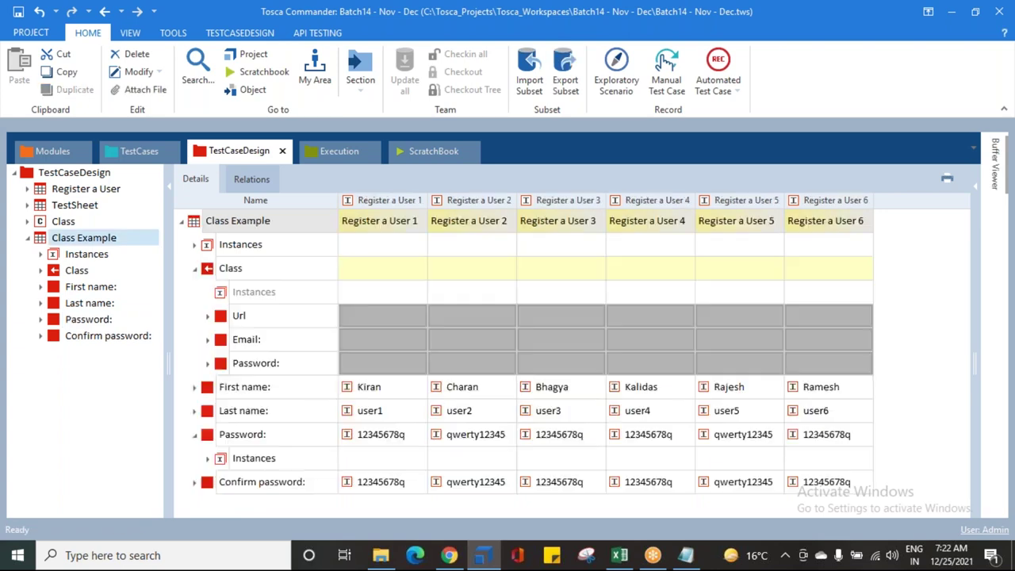
left_click(64, 320)
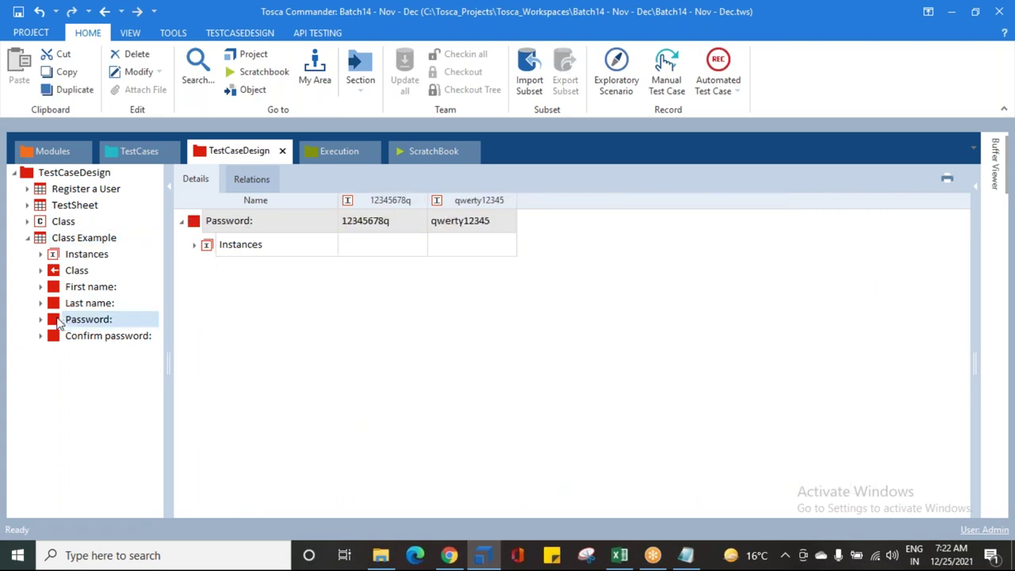
key("Delete")
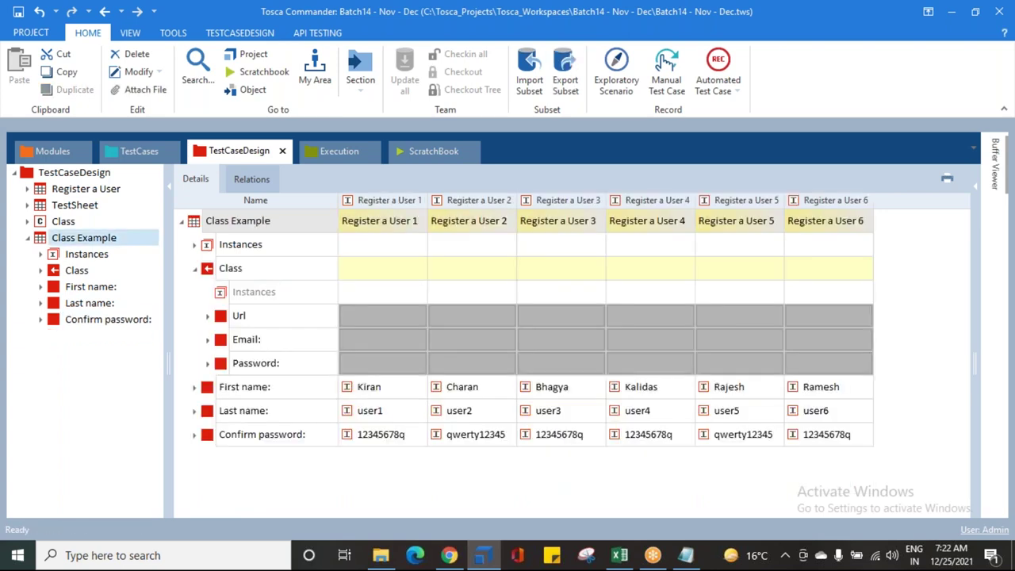
Step: Check the Class reference's Url, Email: and Password:, plus First name, Last name and Confirm password
left_click(41, 271)
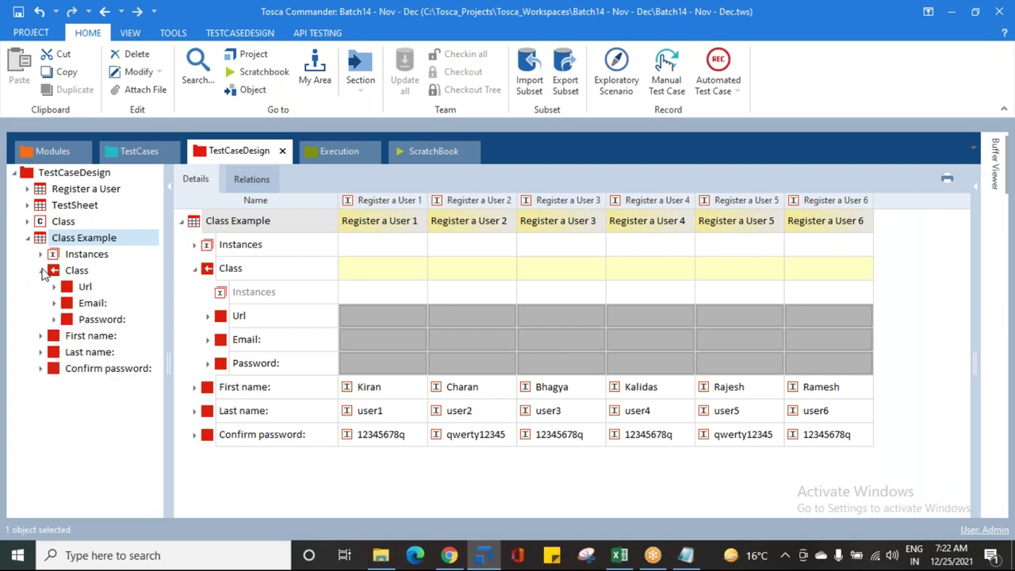
left_click(75, 287)
left_click(76, 303)
left_click(77, 319)
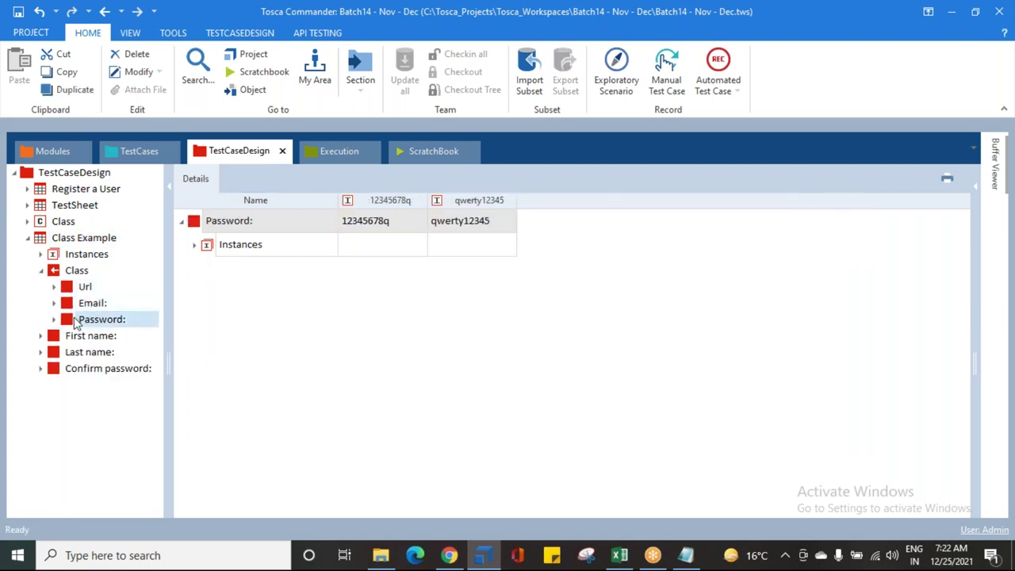
left_click(40, 270)
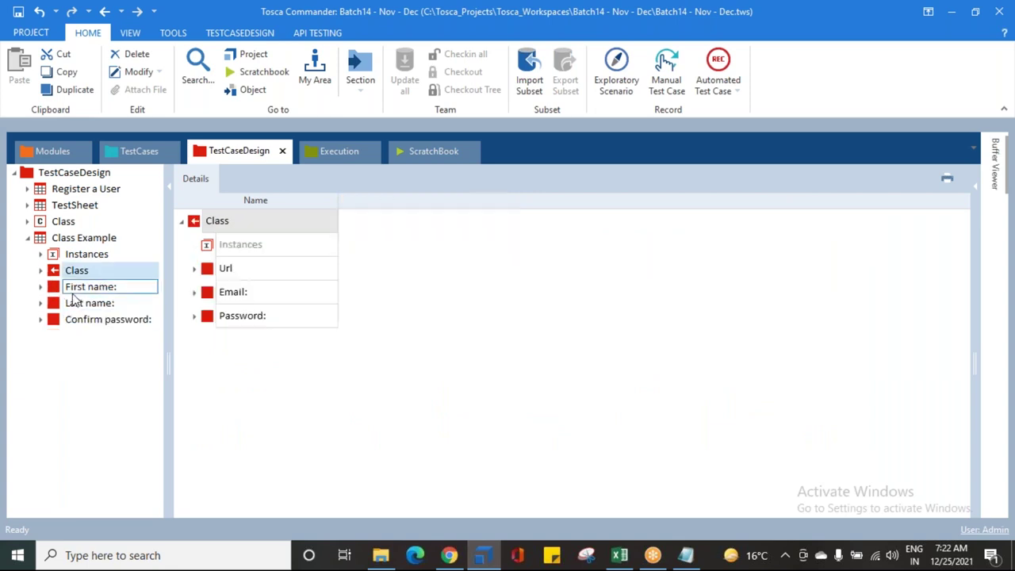
left_click(76, 287)
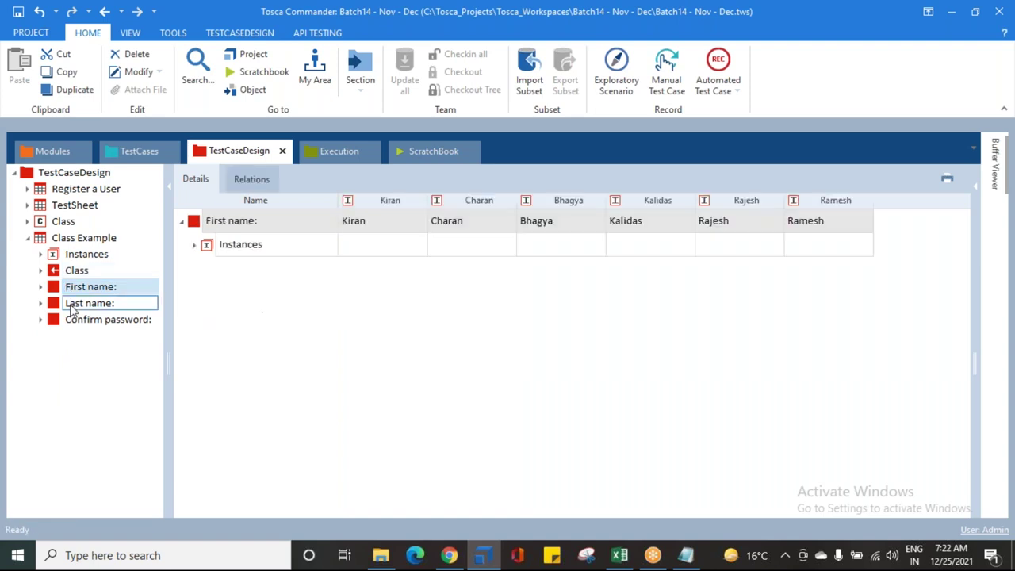
left_click(73, 305)
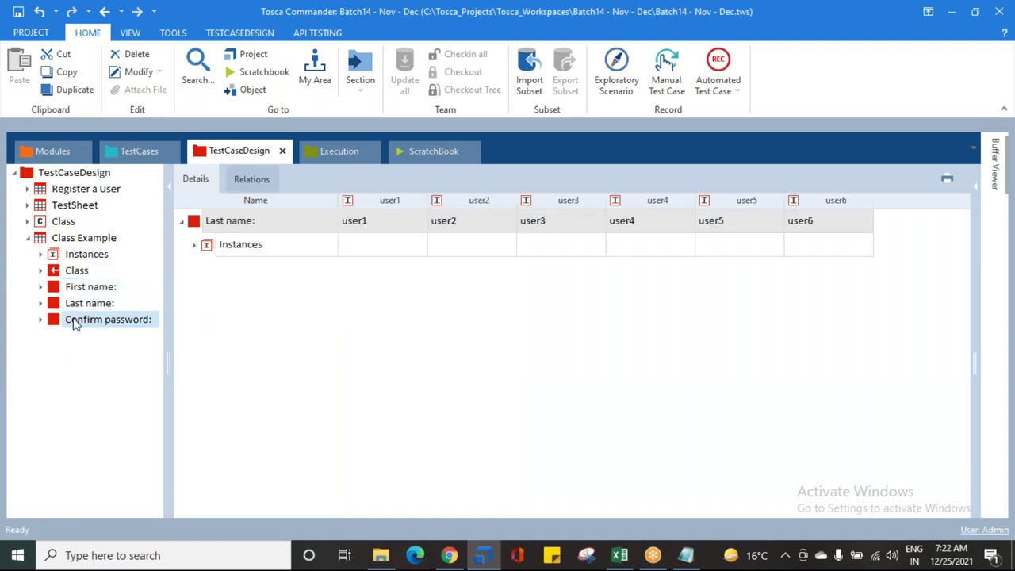
left_click(74, 322)
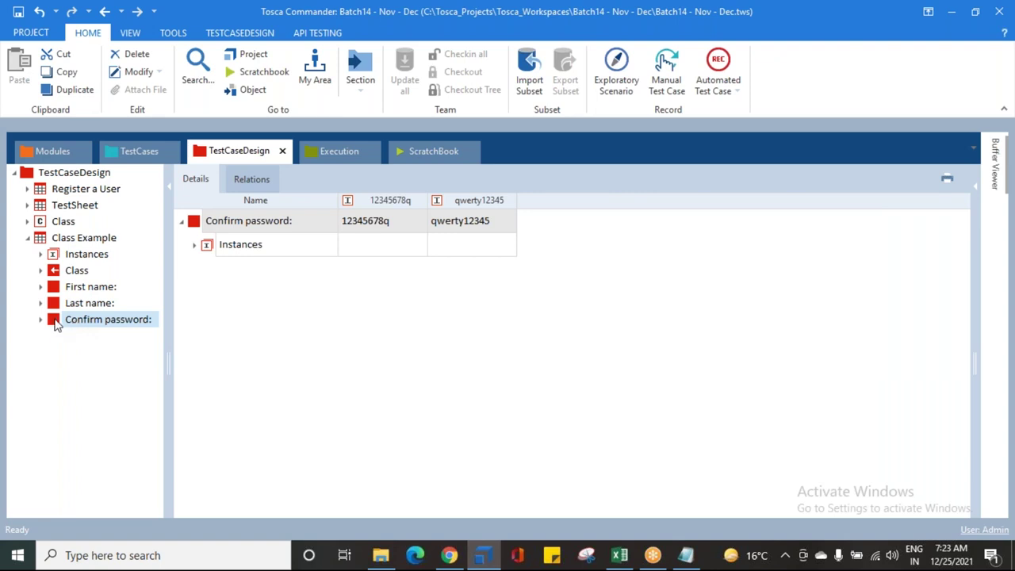
left_click(55, 325)
Step: Open Class Example's instance table and inspect Register a User 1's Class, Url, Email and Password cells
key("Escape")
double_click(65, 240)
left_click(374, 272)
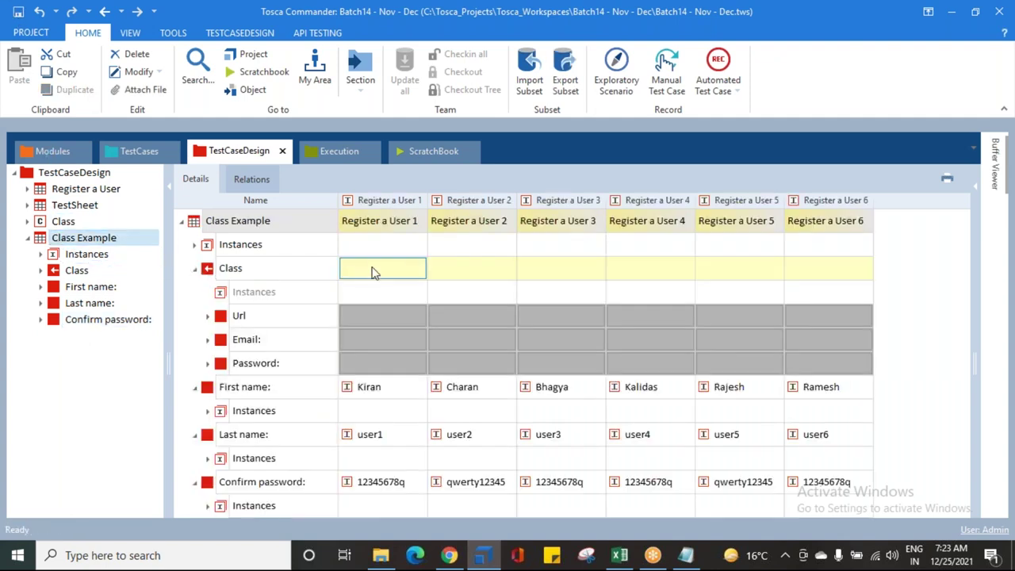
left_click(419, 316)
left_click(420, 341)
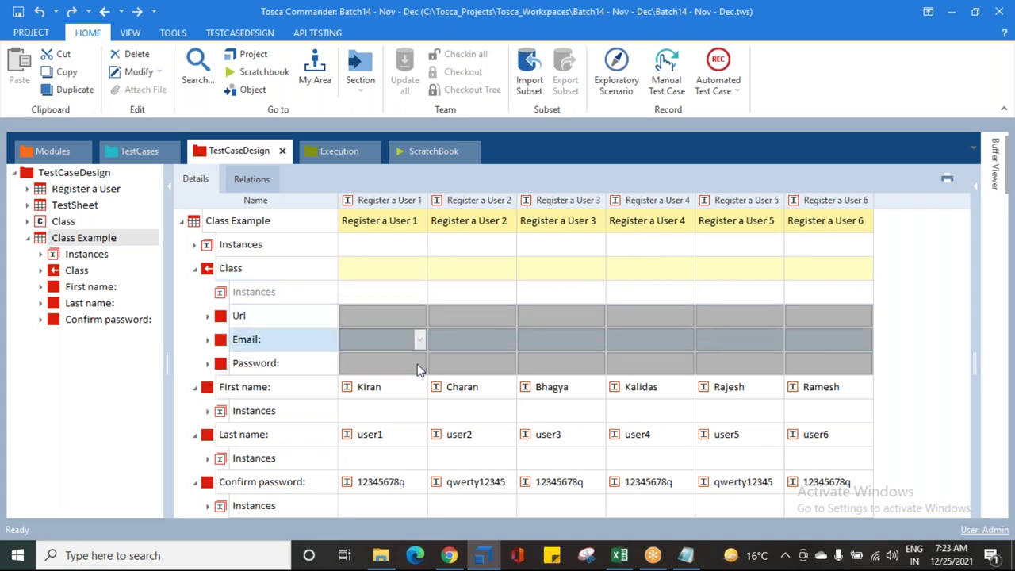
left_click(420, 363)
Step: Collapse the Class, First name, Last name and Confirm password rows in the grid
left_click(194, 268)
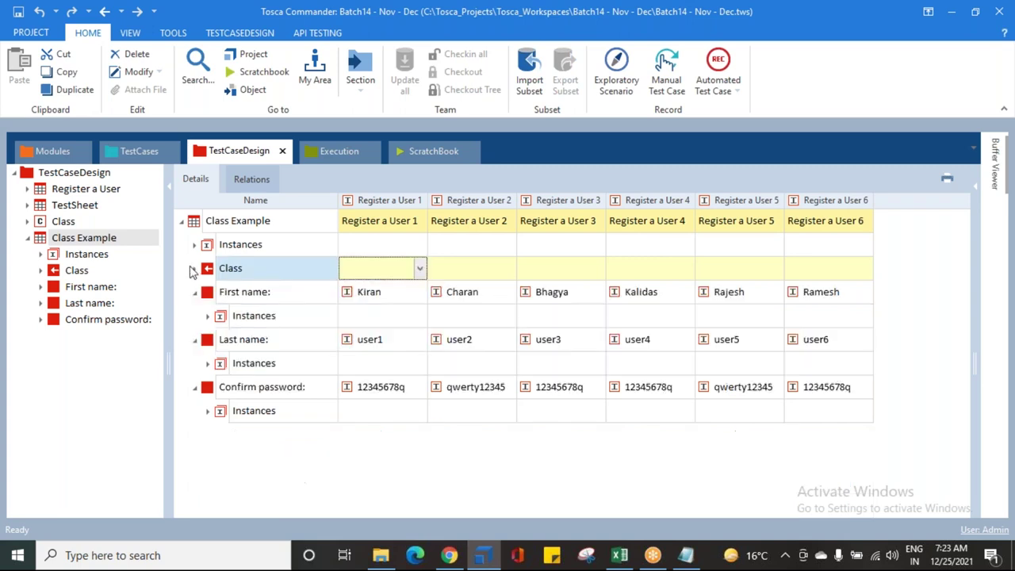
left_click(194, 292)
left_click(195, 316)
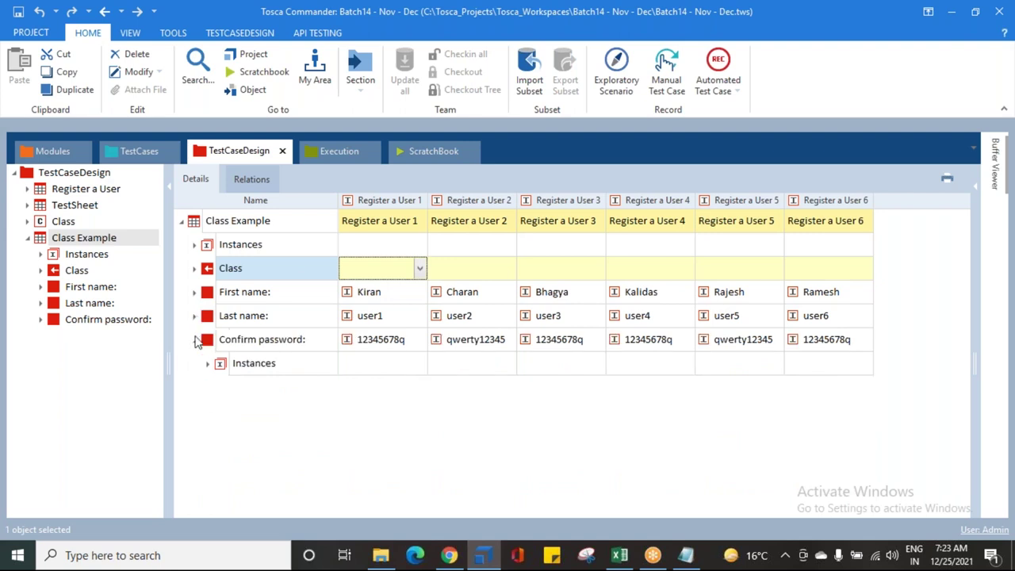
left_click(194, 340)
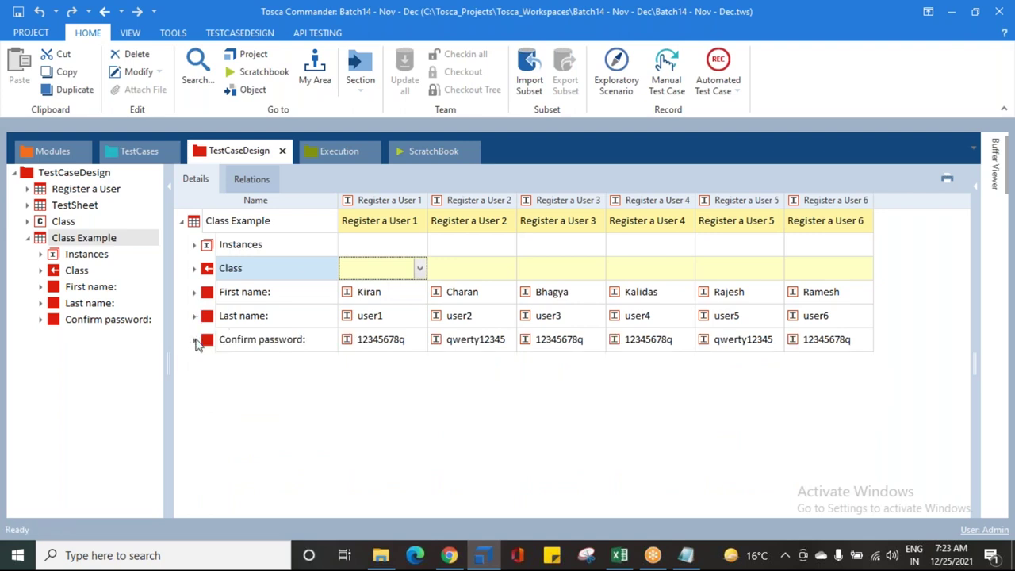
left_click(199, 229)
left_click(209, 300)
left_click(209, 318)
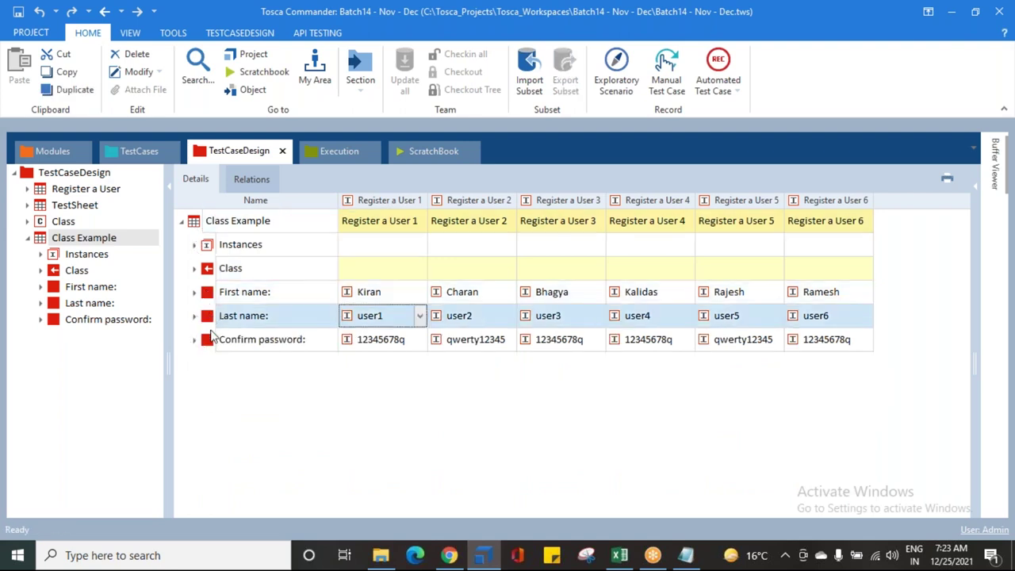
left_click(211, 334)
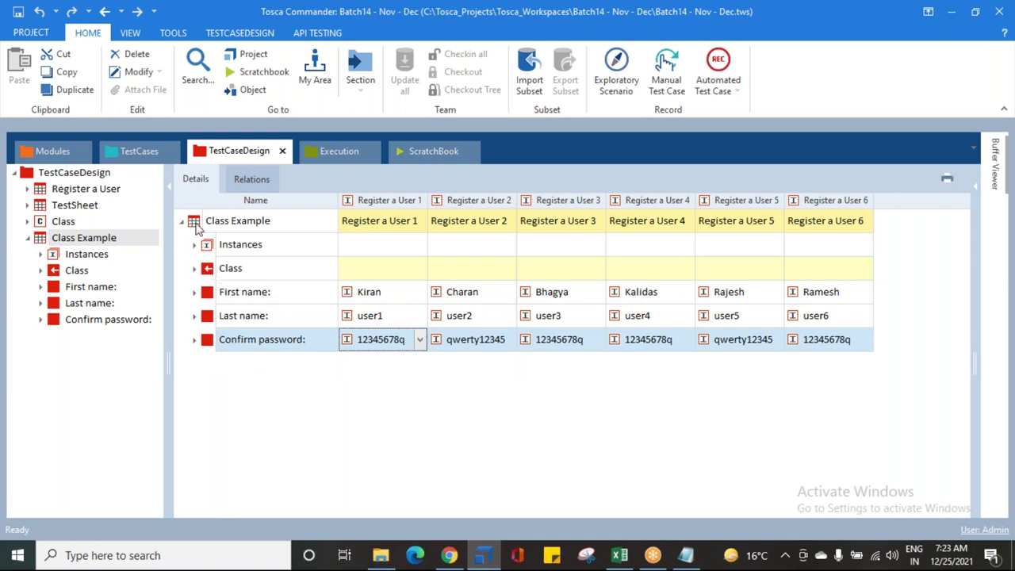
left_click(207, 272)
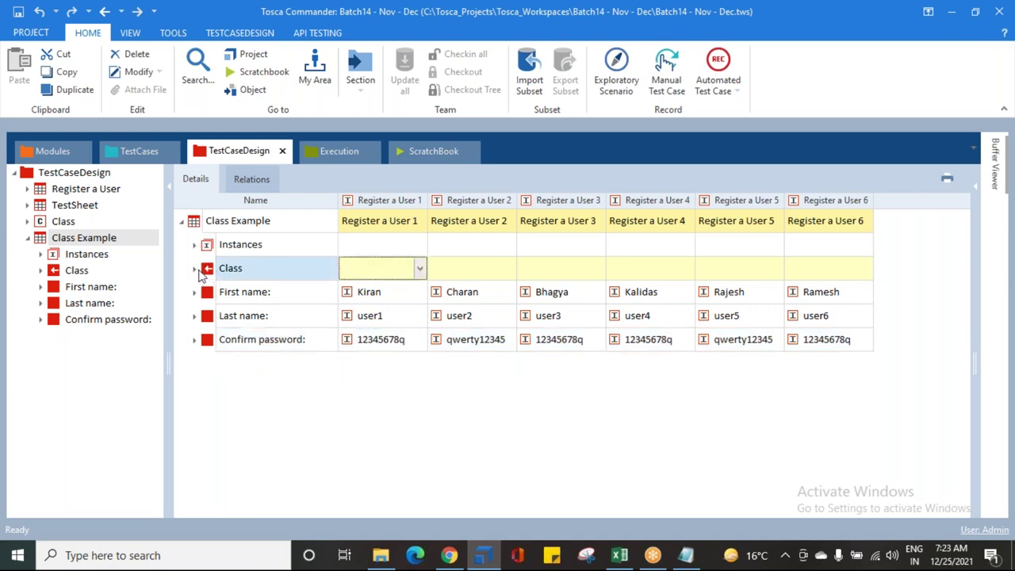
Step: Expand only the Class attribute so its Url, Email and Password rows show
left_click(194, 268)
left_click(194, 269)
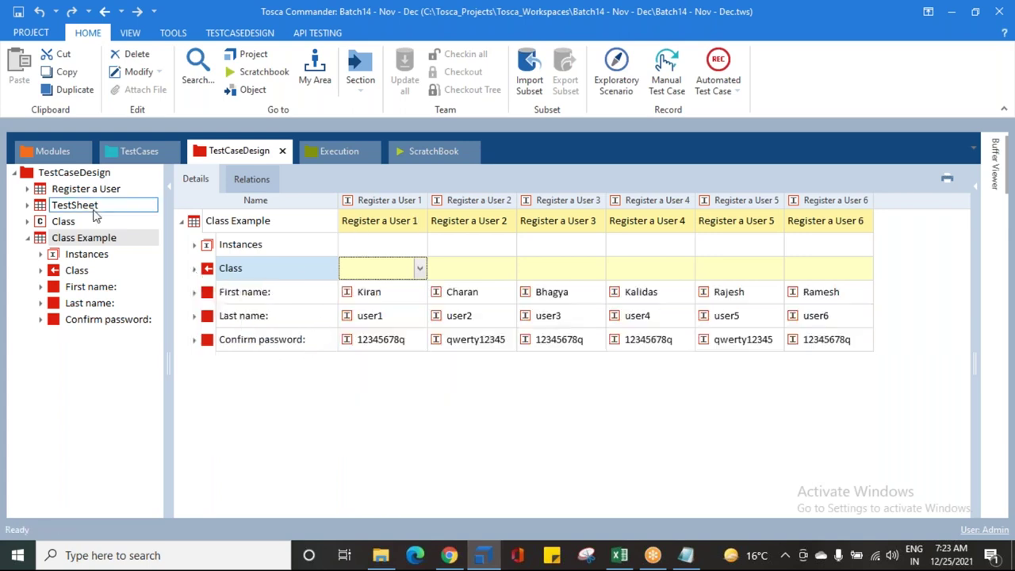
left_click(49, 240)
left_click(308, 263)
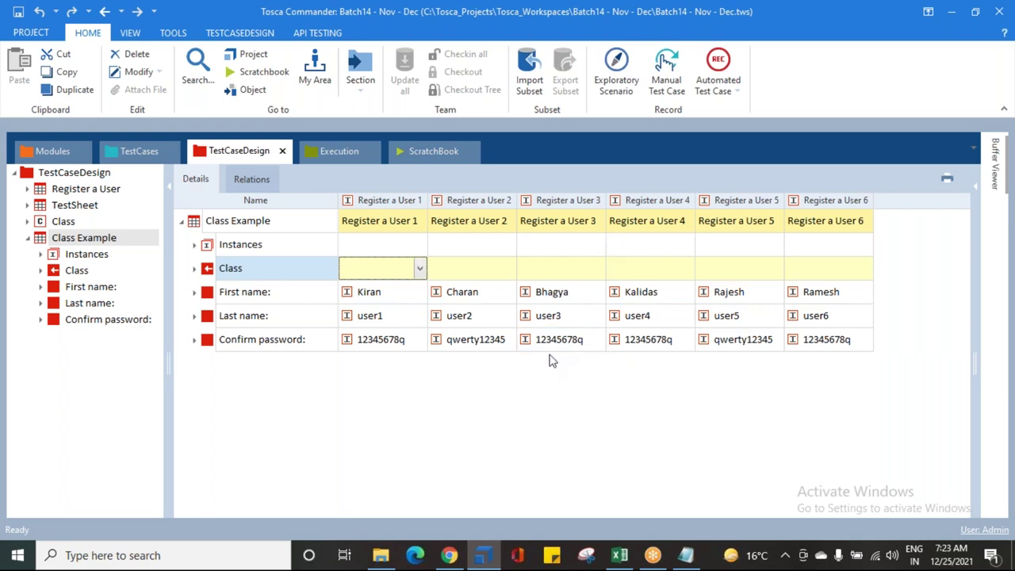
left_click(194, 269)
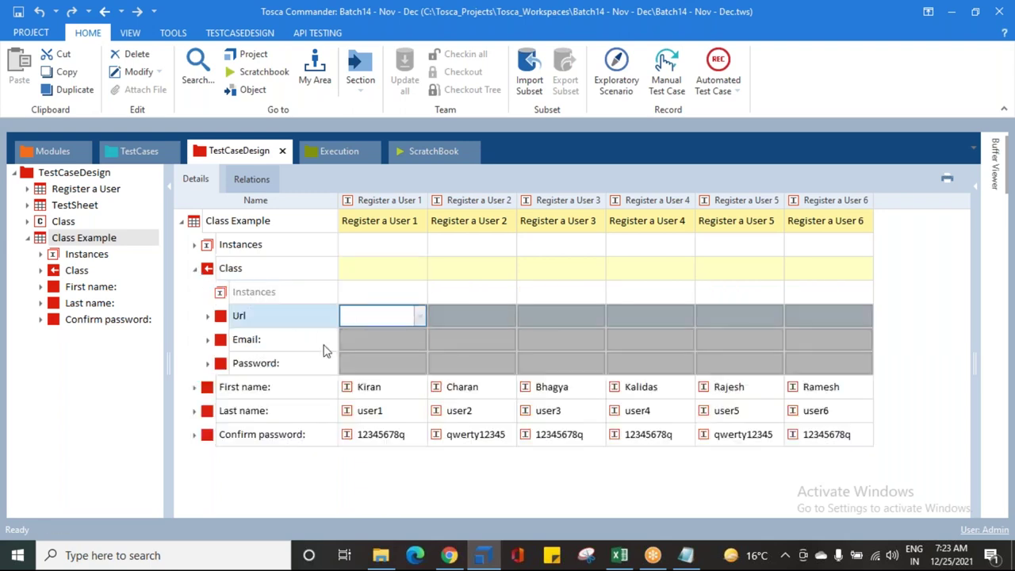
left_click(400, 340)
left_click(413, 363)
left_click(414, 363)
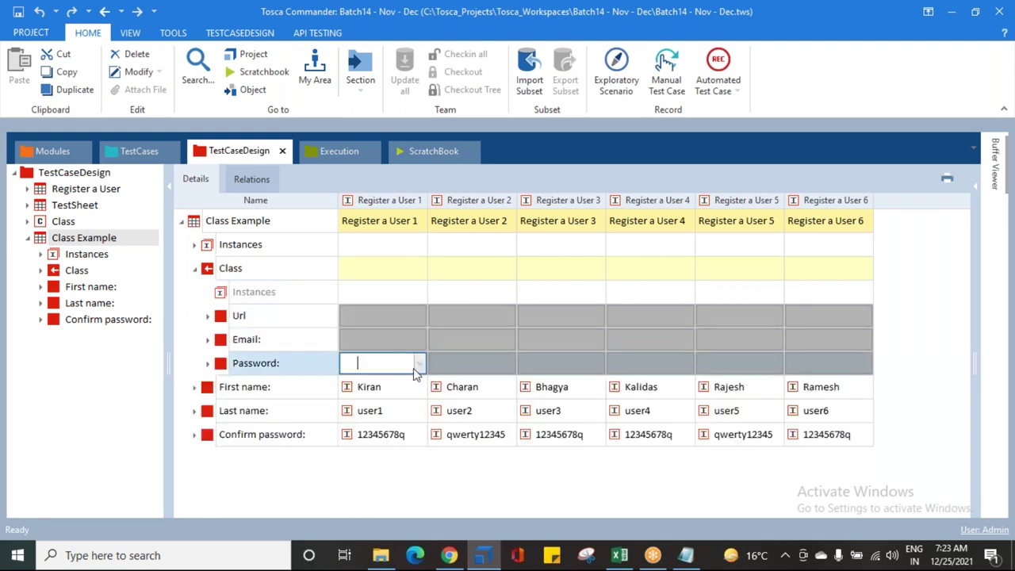
left_click(413, 338)
left_click(413, 338)
left_click(392, 315)
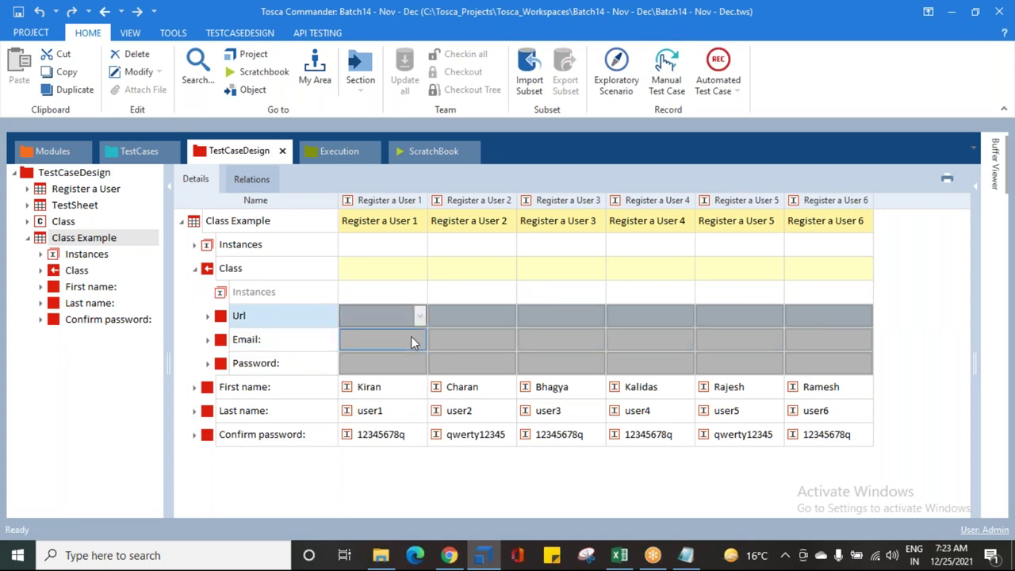
left_click(208, 316)
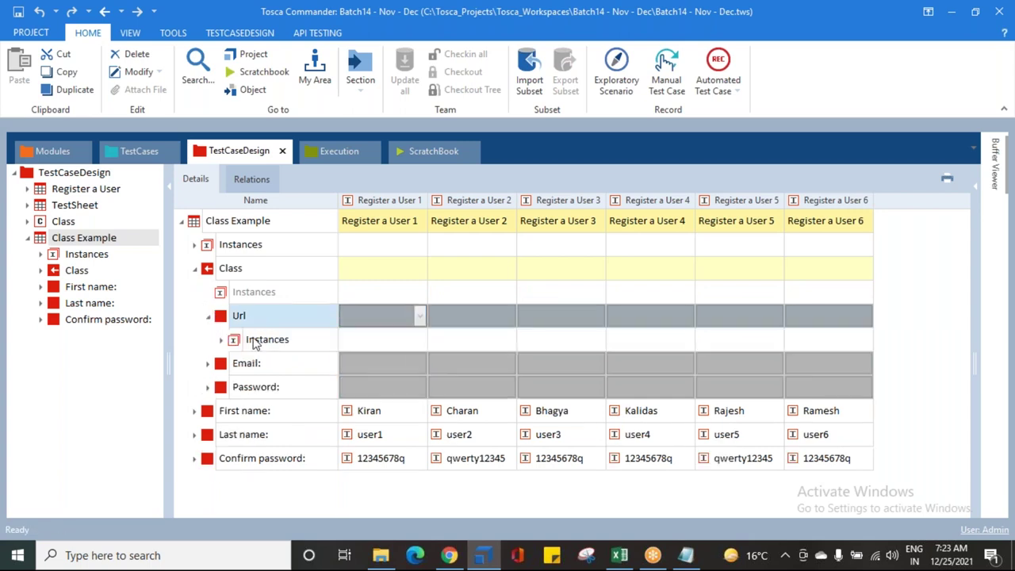
left_click(222, 339)
left_click(222, 340)
double_click(235, 341)
left_click(234, 354)
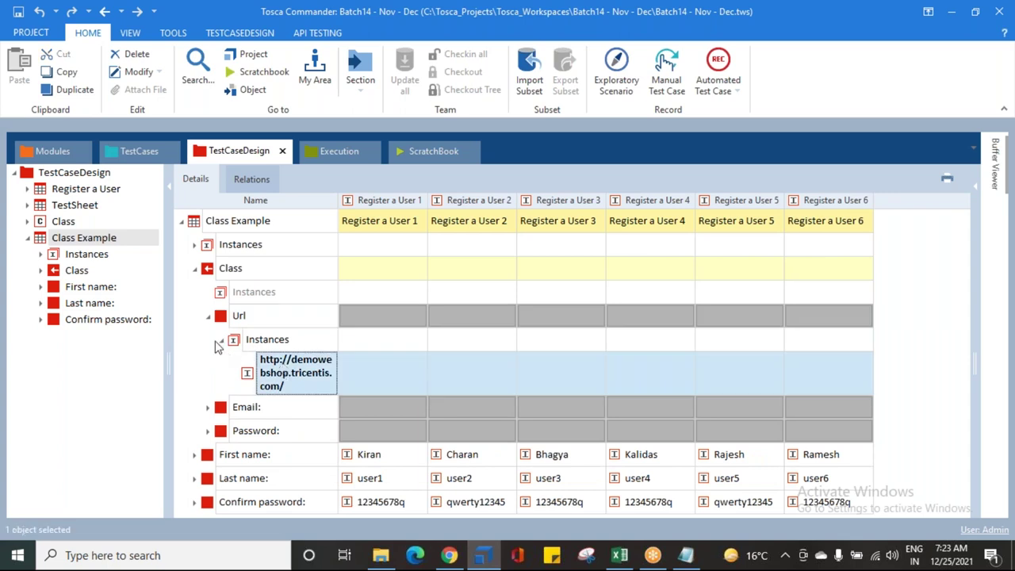
left_click(208, 317)
left_click(208, 340)
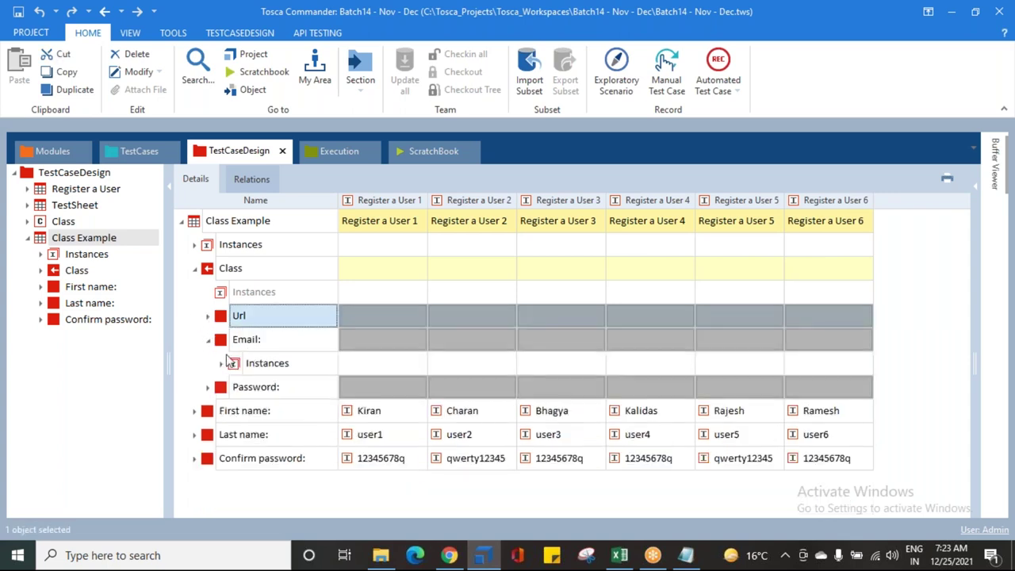
left_click(234, 363)
left_click(220, 363)
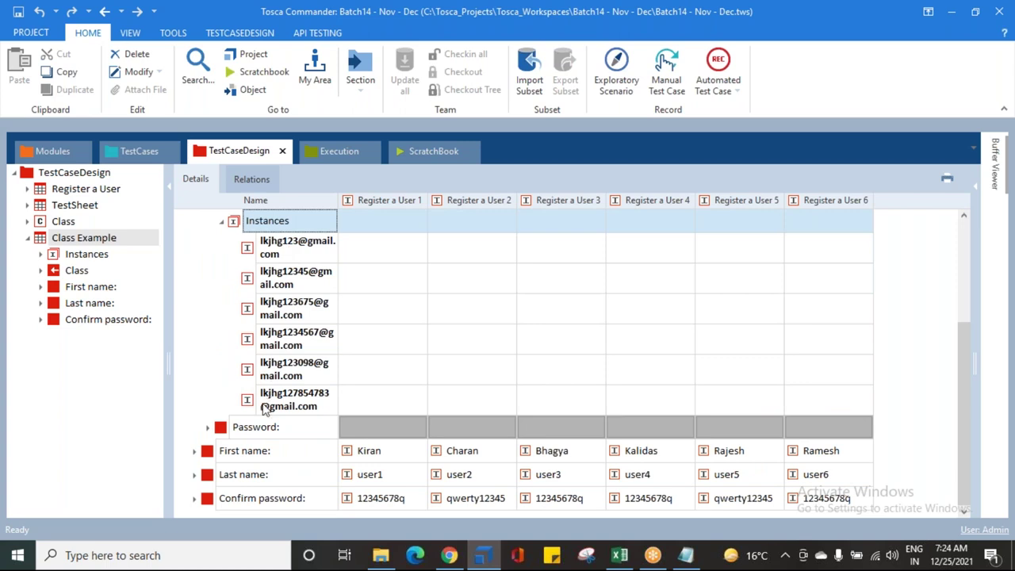
scroll(226, 351, "up", 3)
left_click(221, 363)
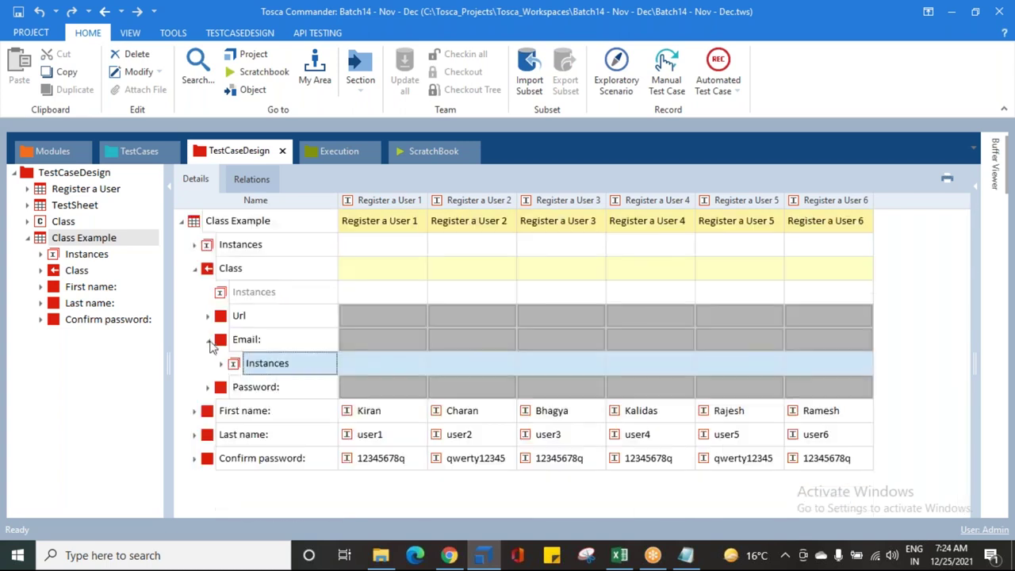
left_click(210, 343)
left_click(415, 362)
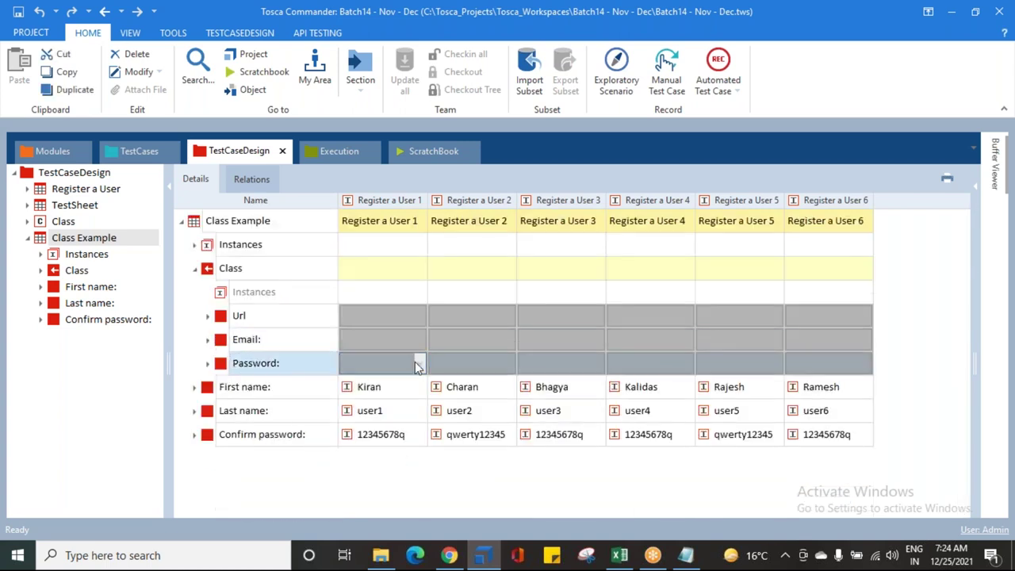
left_click(416, 362)
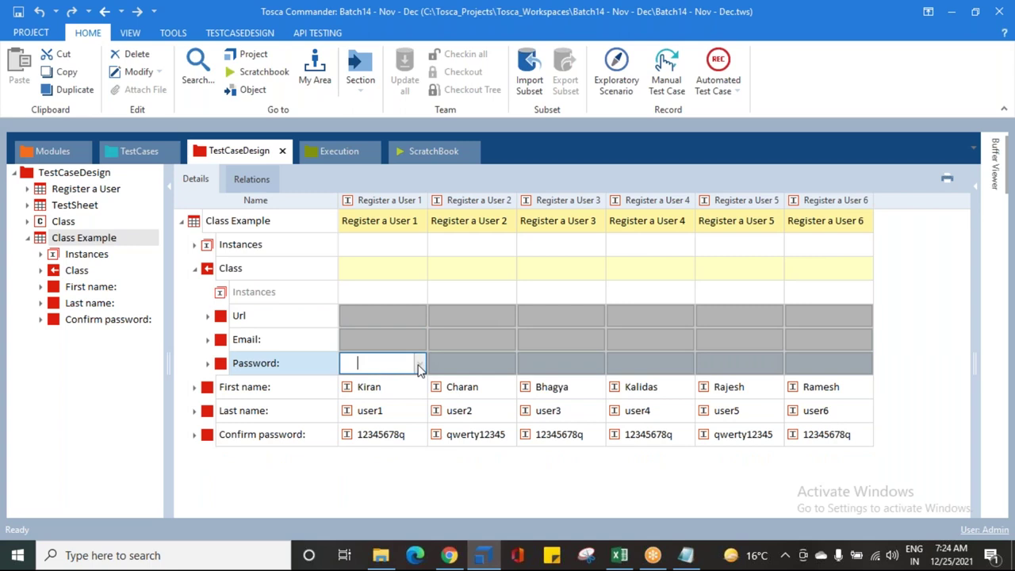
left_click(194, 270)
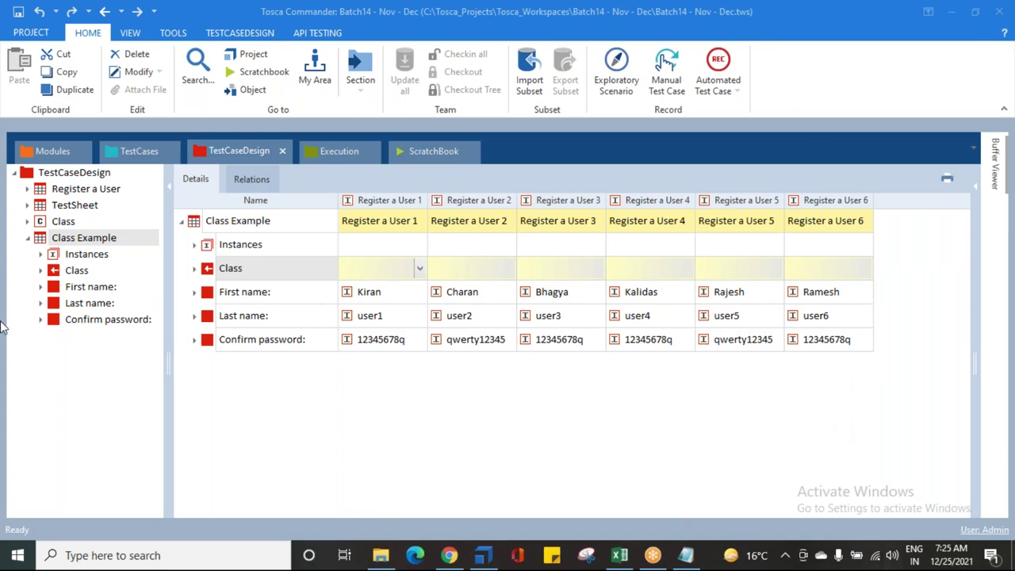
Step: Review Class Example's First name, Last name, Confirm password and Class attribute values
left_click(39, 239)
left_click(71, 287)
left_click(70, 303)
left_click(72, 319)
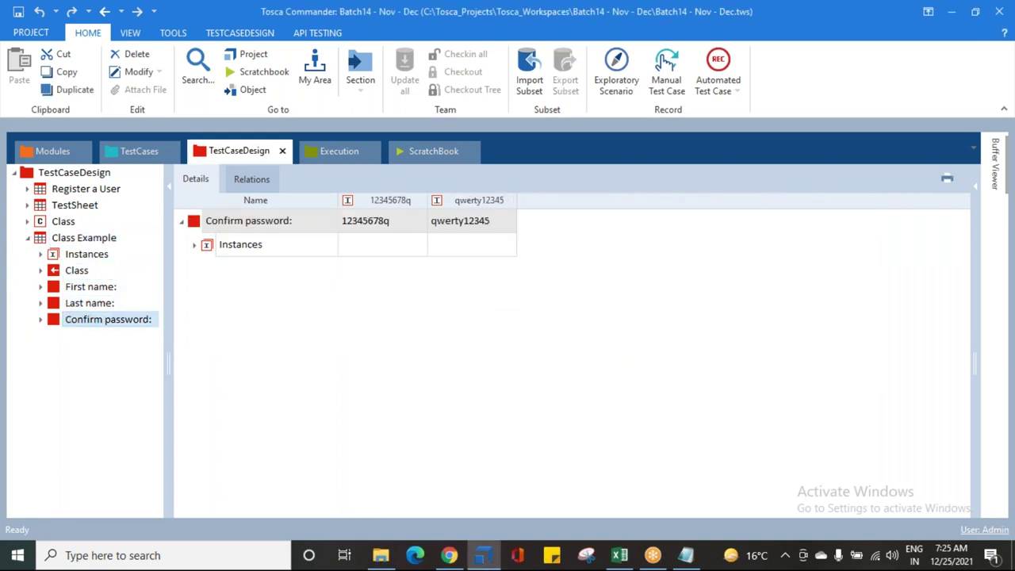
left_click(75, 272)
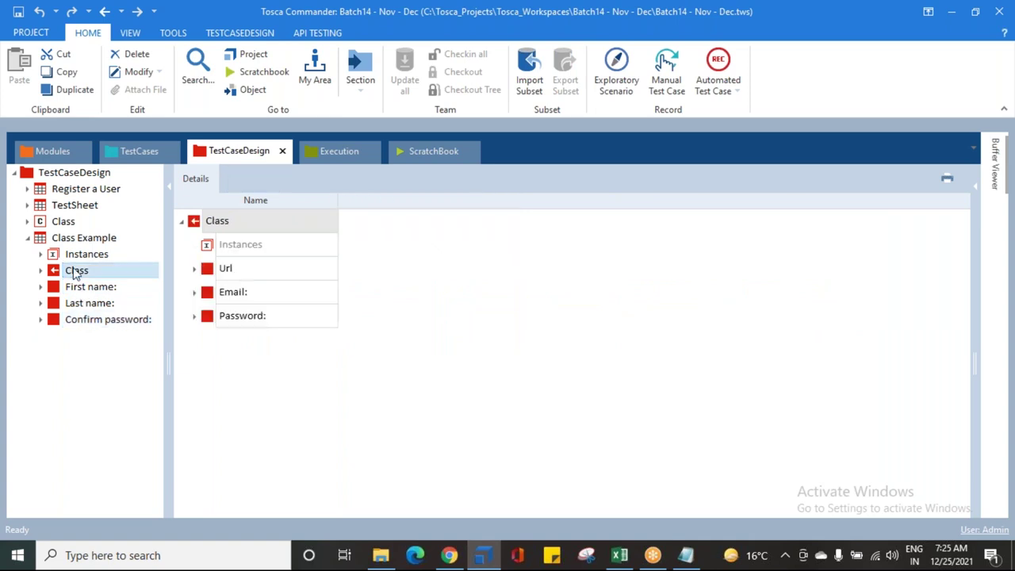
left_click(77, 238)
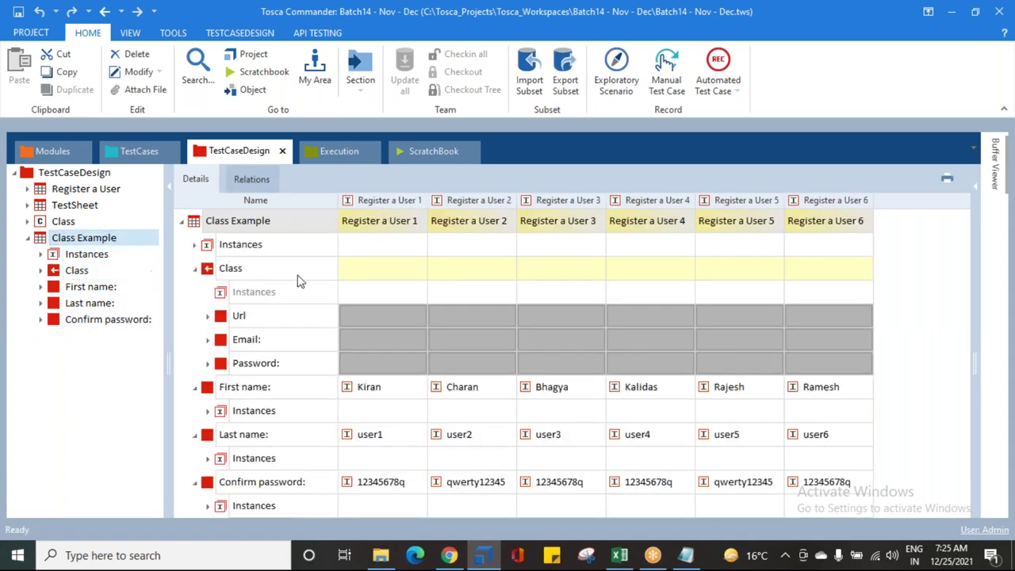
Step: Check Register a User 1 and 2's Class and Email cells, then show the Class definition
left_click(397, 268)
left_click(484, 270)
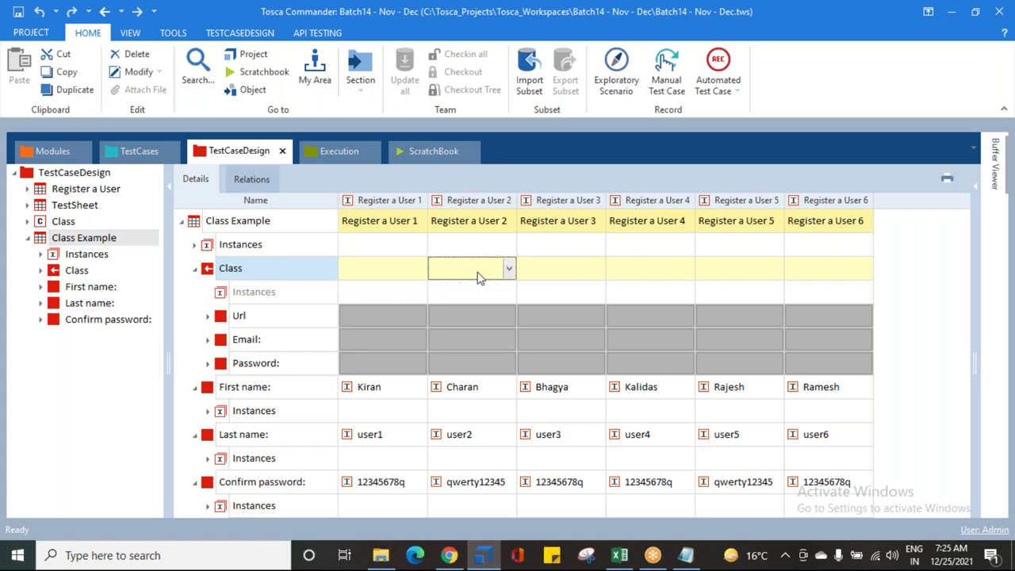
left_click(419, 339)
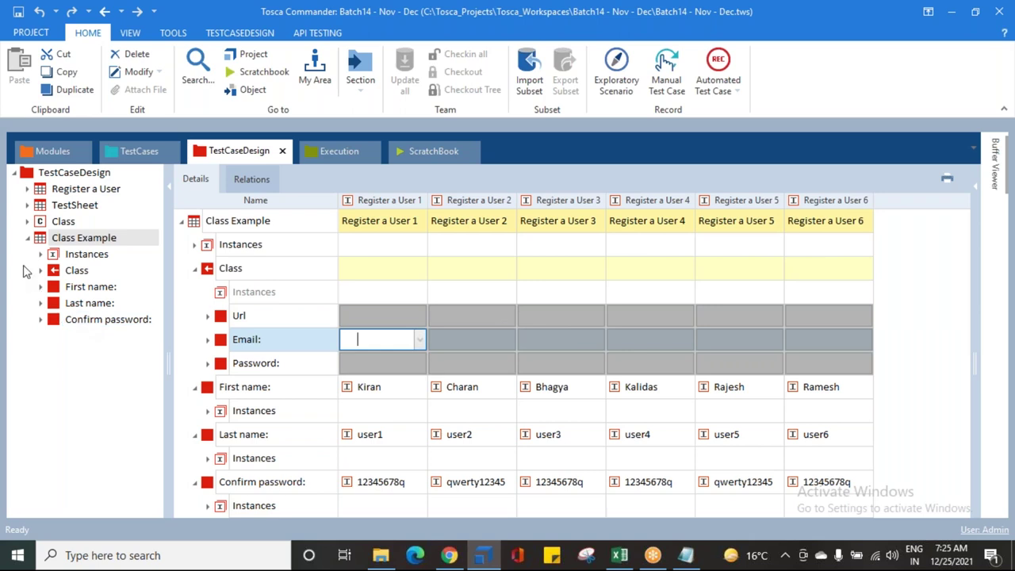
left_click(38, 223)
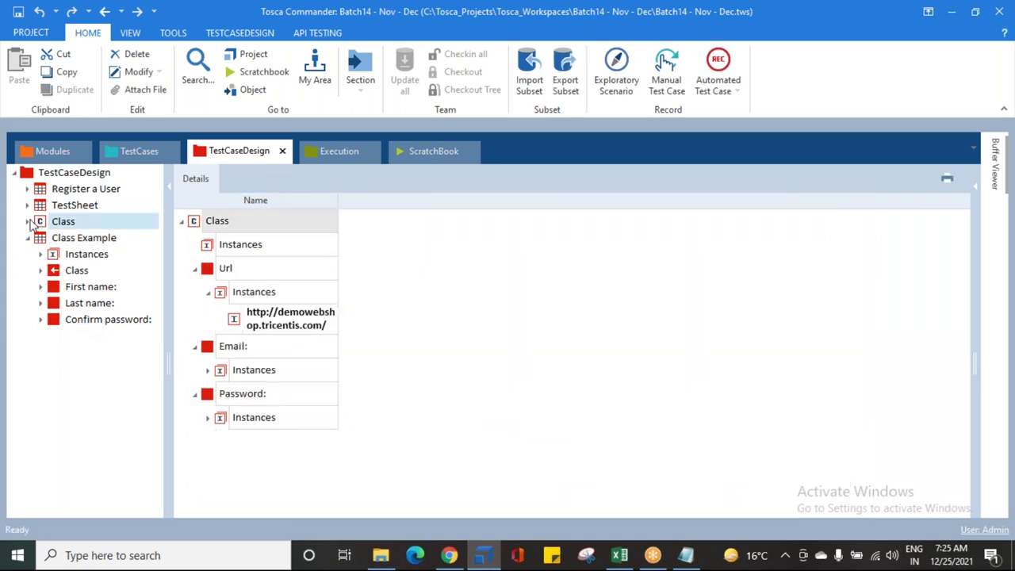
Step: Expand Class in the project tree and inspect its Url and Email attribute details
left_click(28, 238)
left_click(28, 221)
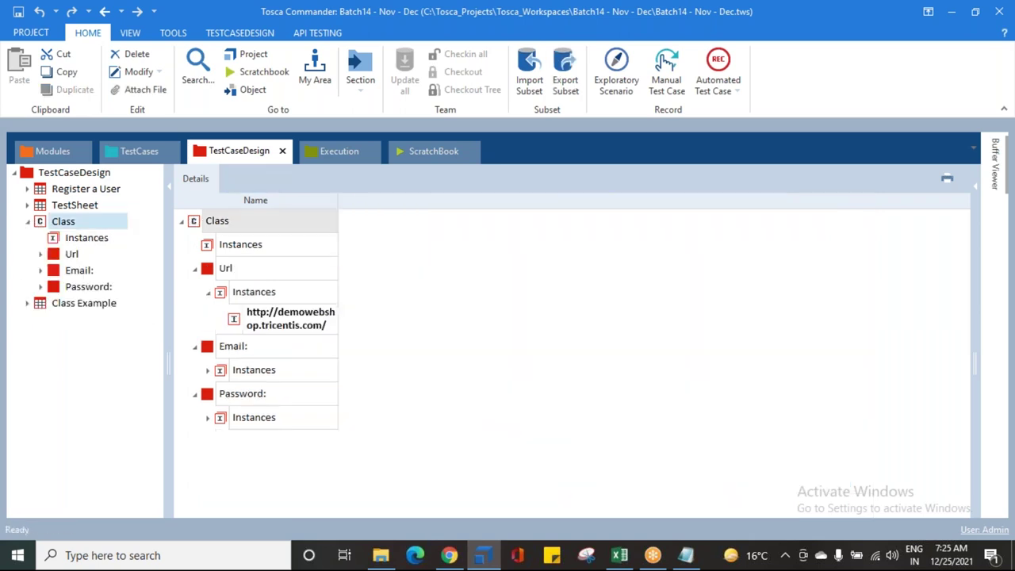
left_click(71, 254)
left_click(78, 270)
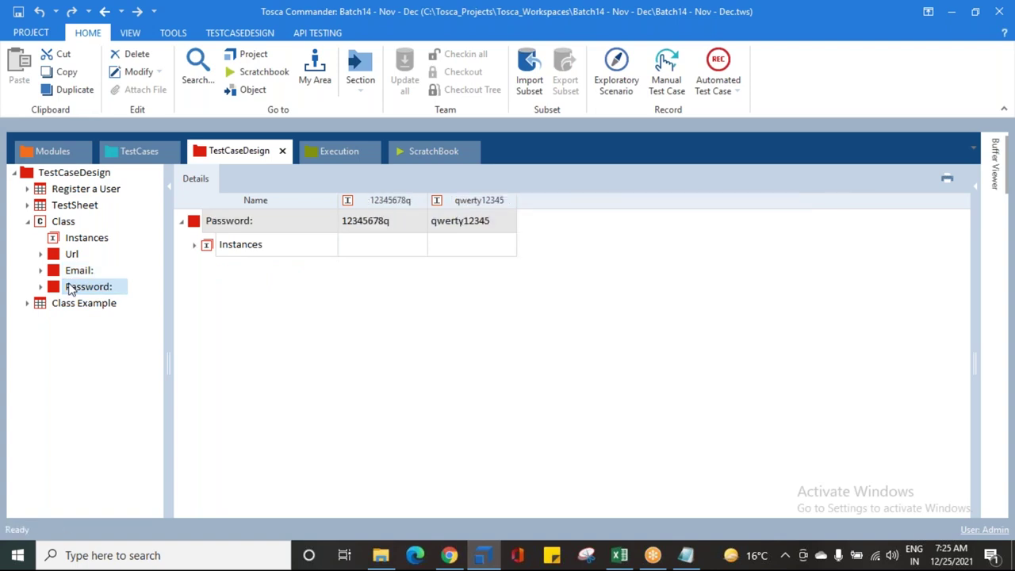
left_click(63, 222)
Step: Collapse the Url, Email and Password rows and select Class > Instances
left_click(208, 291)
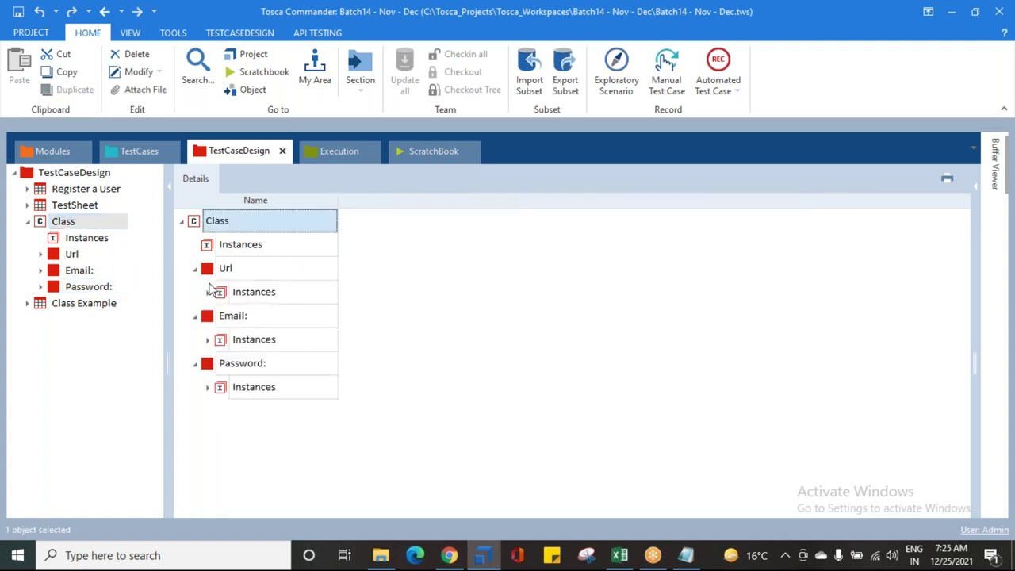
left_click(194, 269)
left_click(194, 292)
left_click(194, 315)
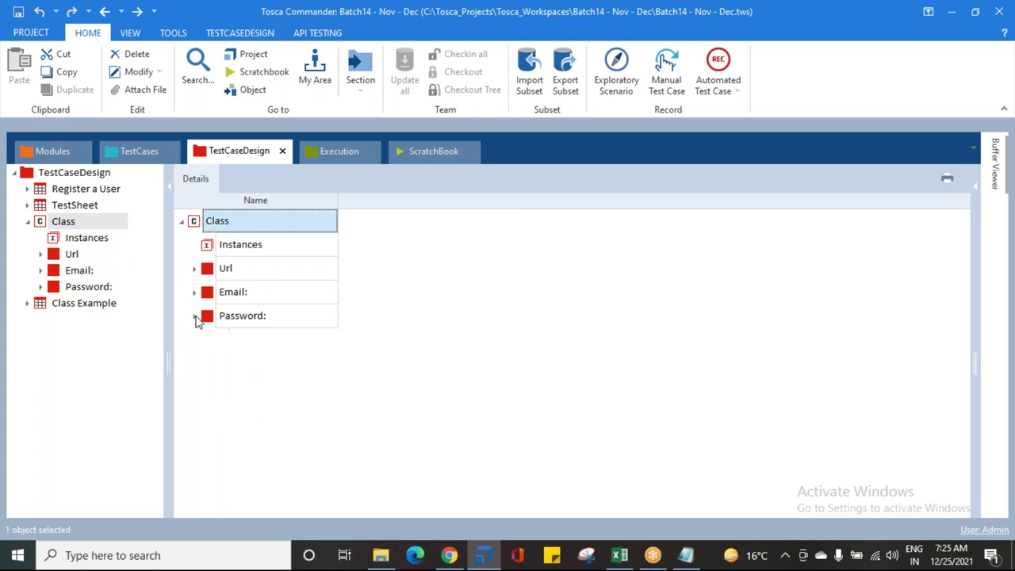
left_click(54, 239)
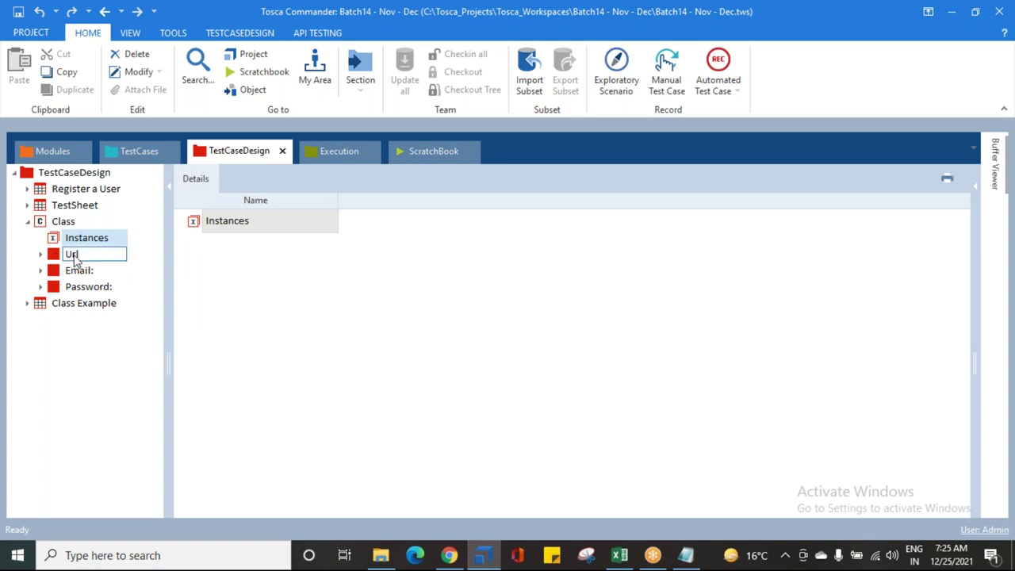
Step: Create a new instance named Sample under Class > Instances
right_click(76, 248)
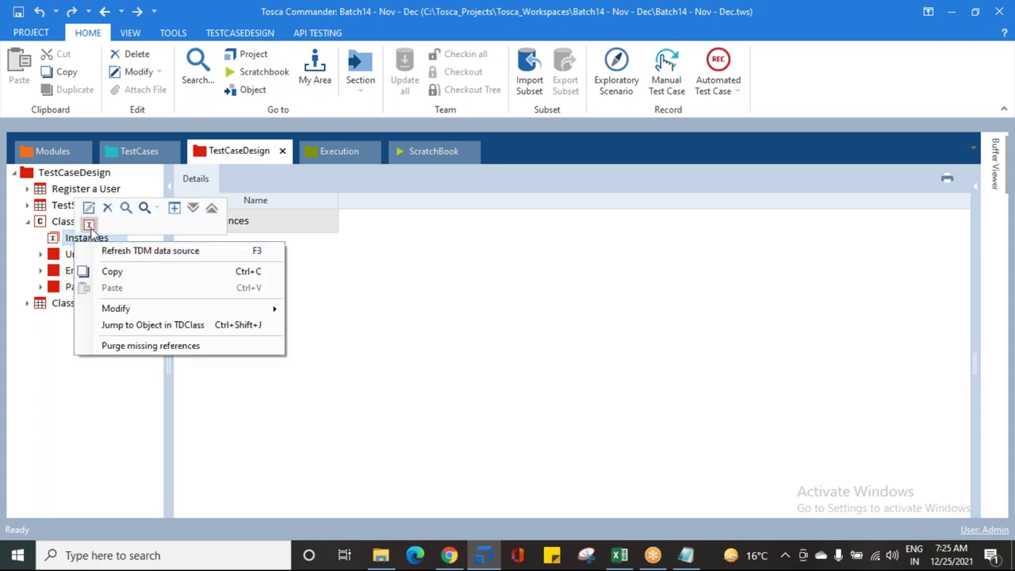
left_click(90, 225)
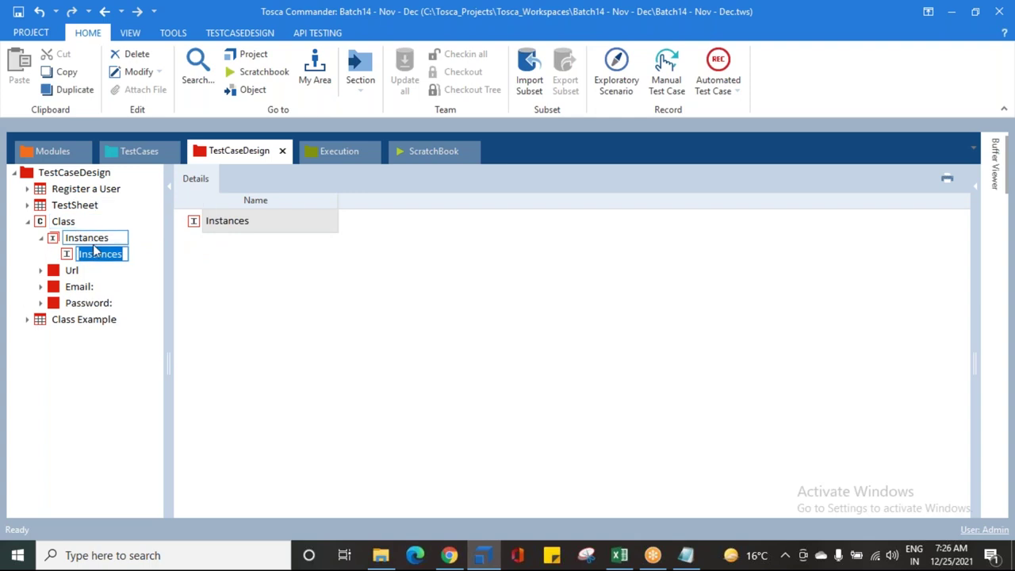
type("Sample")
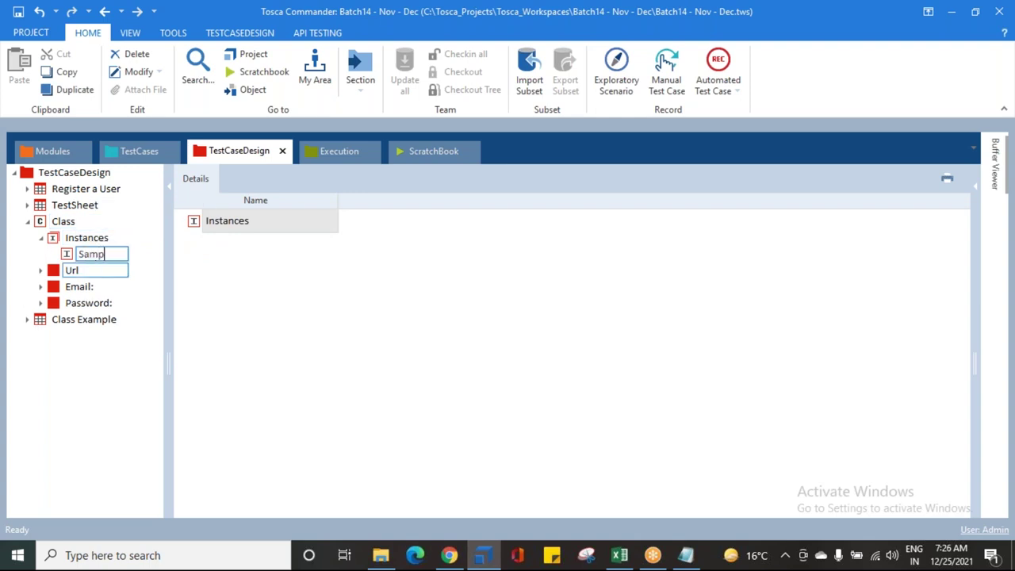
key("Return")
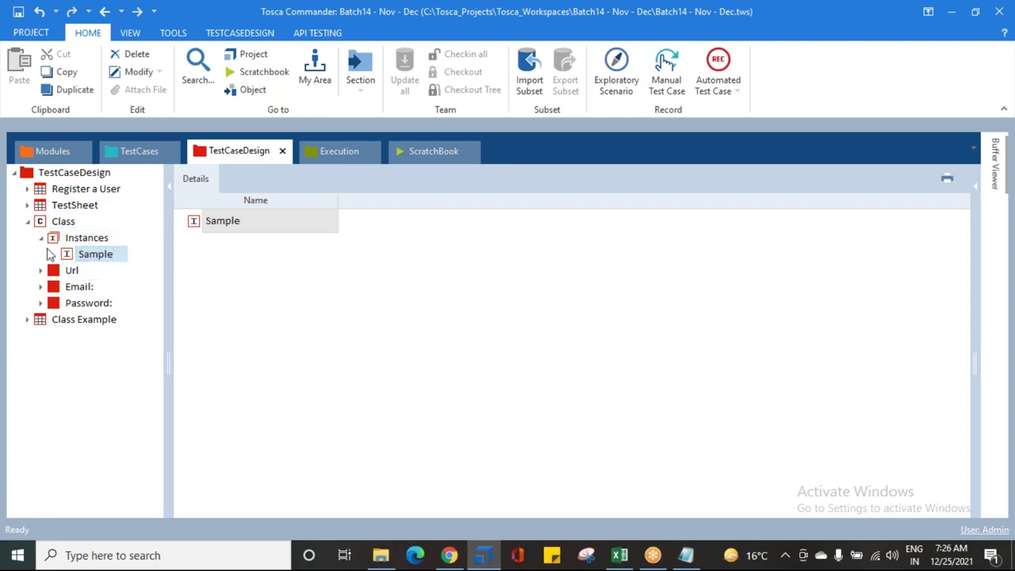
double_click(50, 238)
left_click(40, 224)
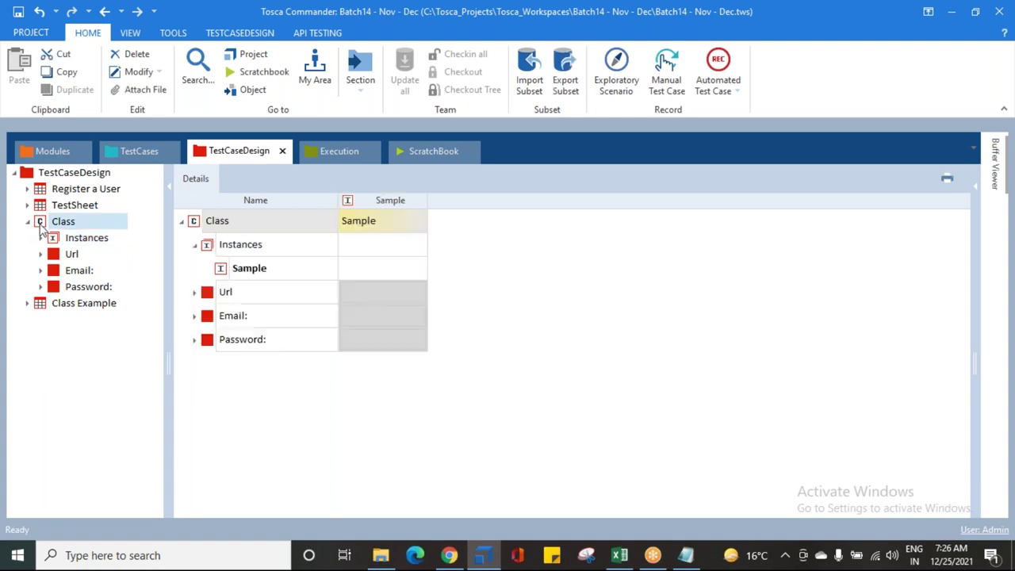
Step: Set Sample's Url to the demowebshop URL
left_click(196, 246)
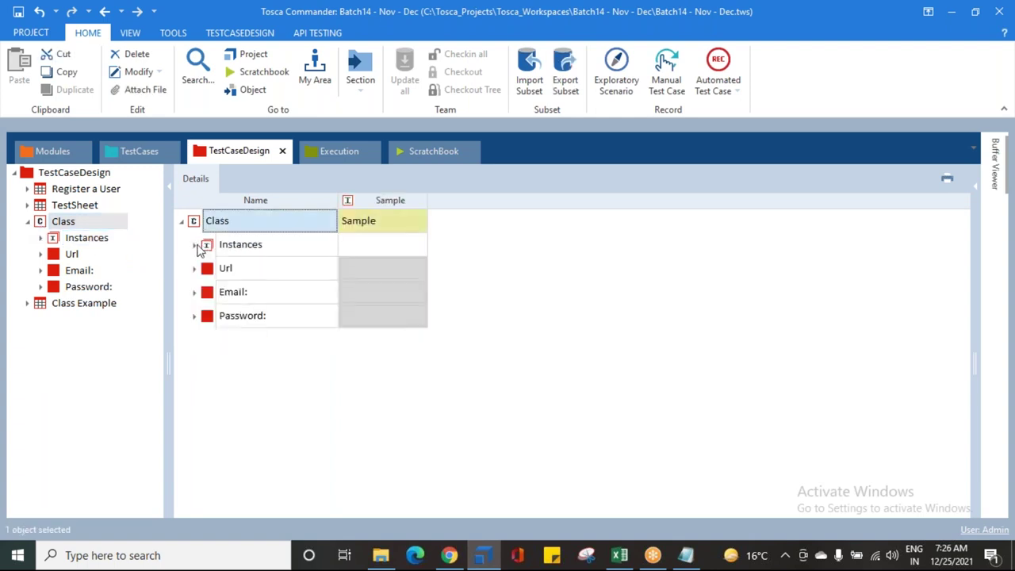
left_click(391, 244)
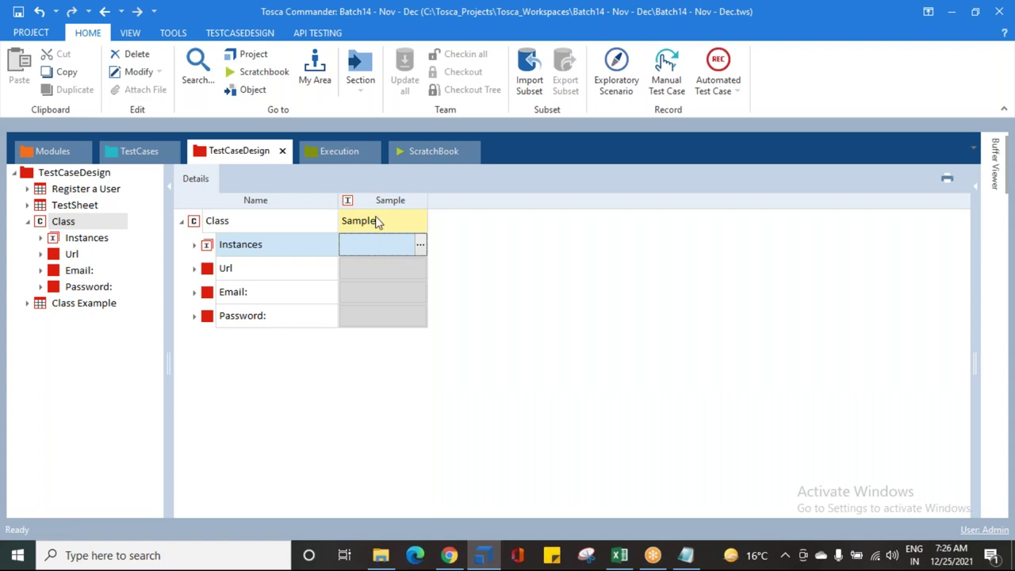
left_click(423, 273)
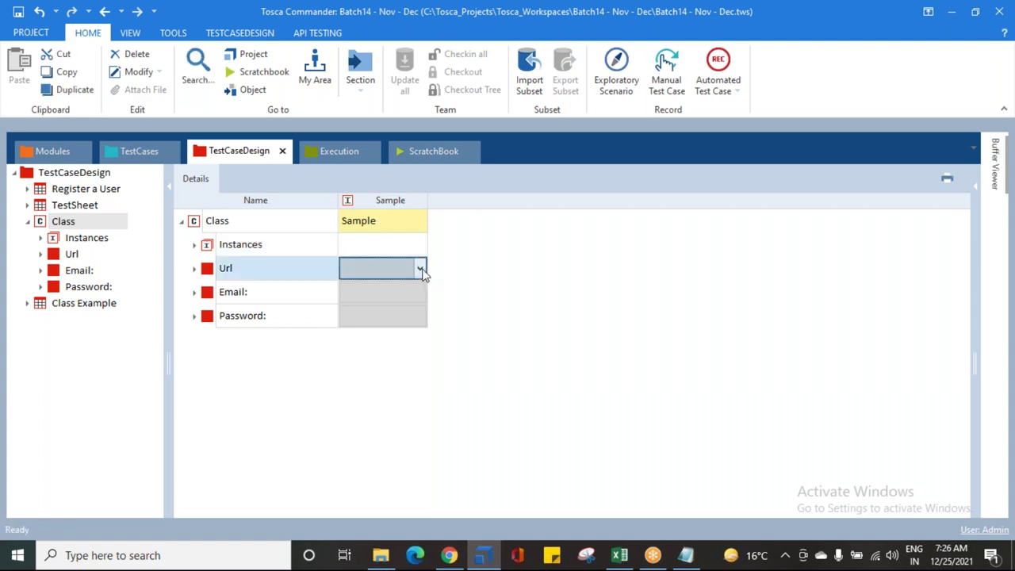
left_click(400, 302)
Step: Give Sample the stored email address and first stored password, then show Class Example
left_click(394, 292)
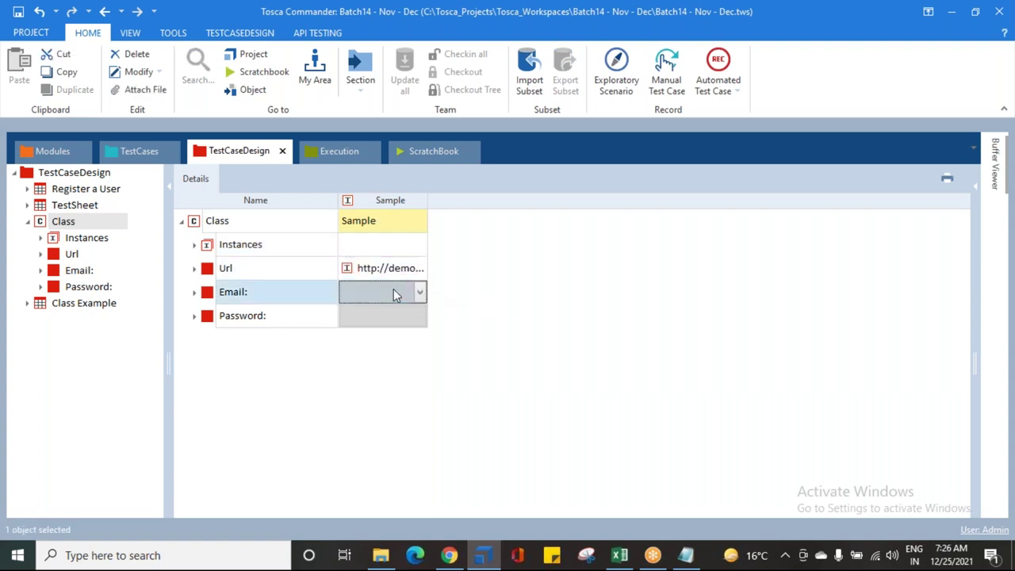
left_click(419, 293)
left_click(397, 325)
left_click(397, 321)
left_click(419, 316)
left_click(379, 351)
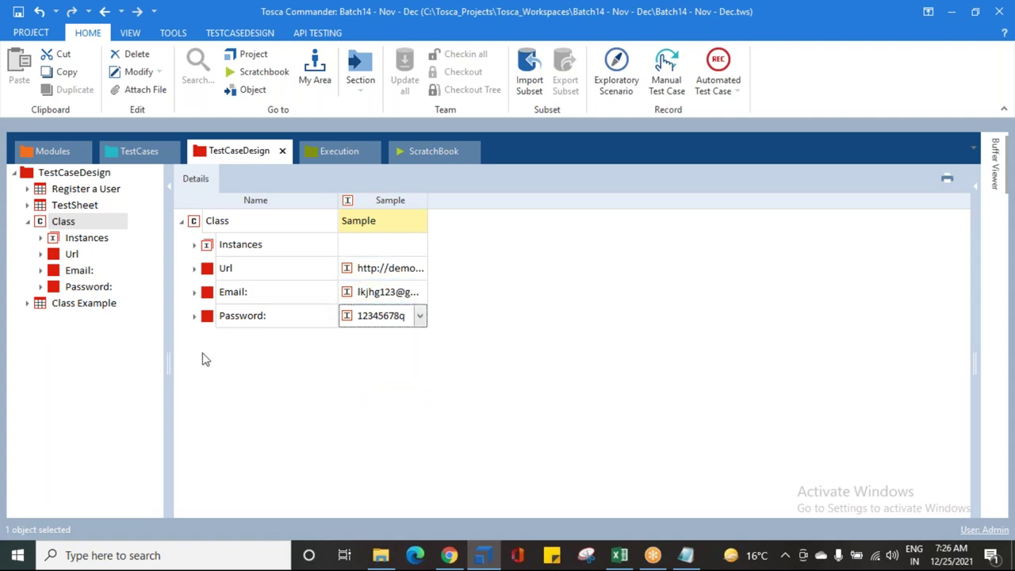
left_click(73, 307)
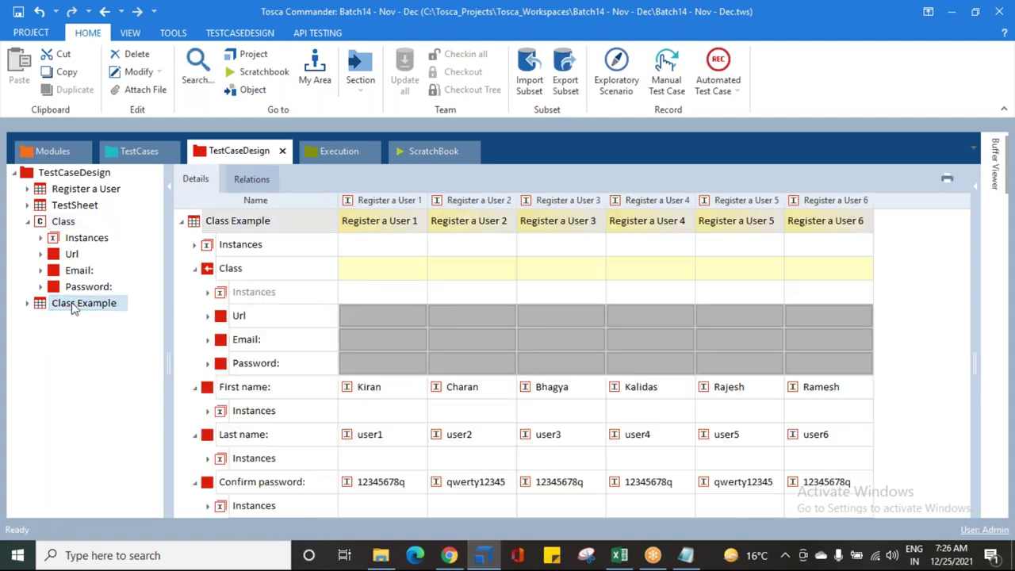
Step: Choose Sample from the Class dropdown for Register a User 1
left_click(369, 273)
left_click(369, 274)
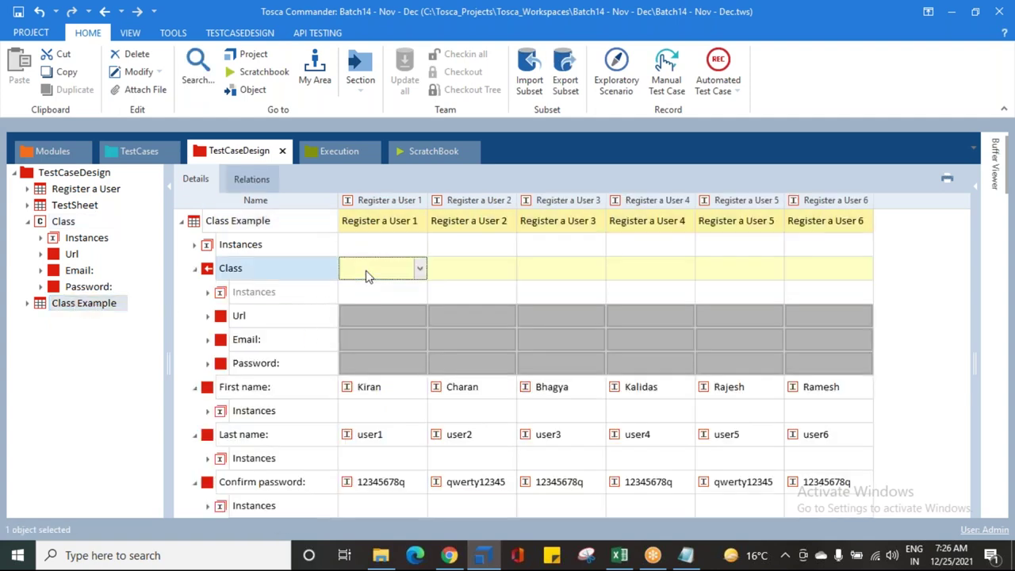
left_click(415, 271)
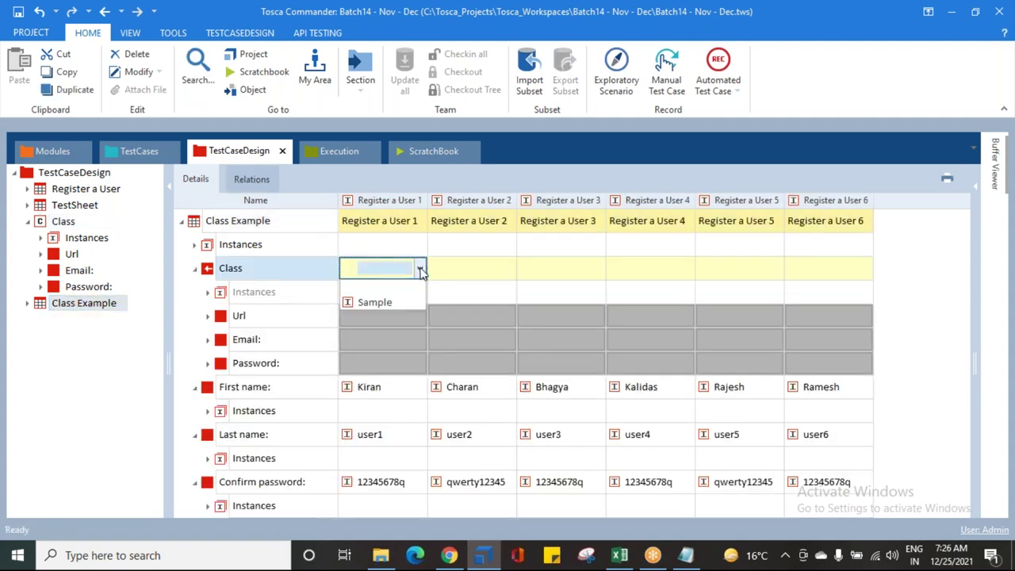
left_click(375, 303)
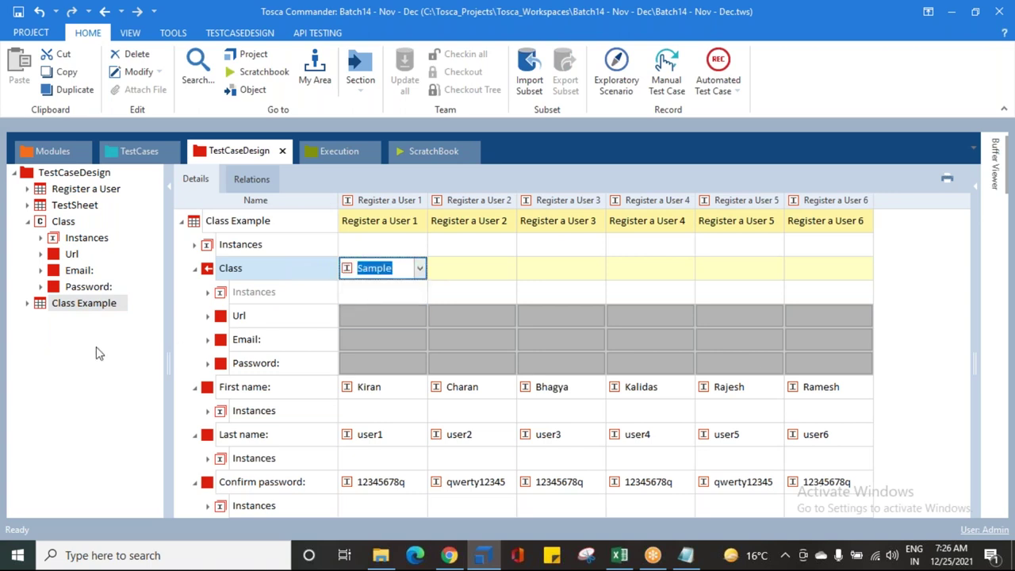
left_click(434, 342)
left_click(472, 267)
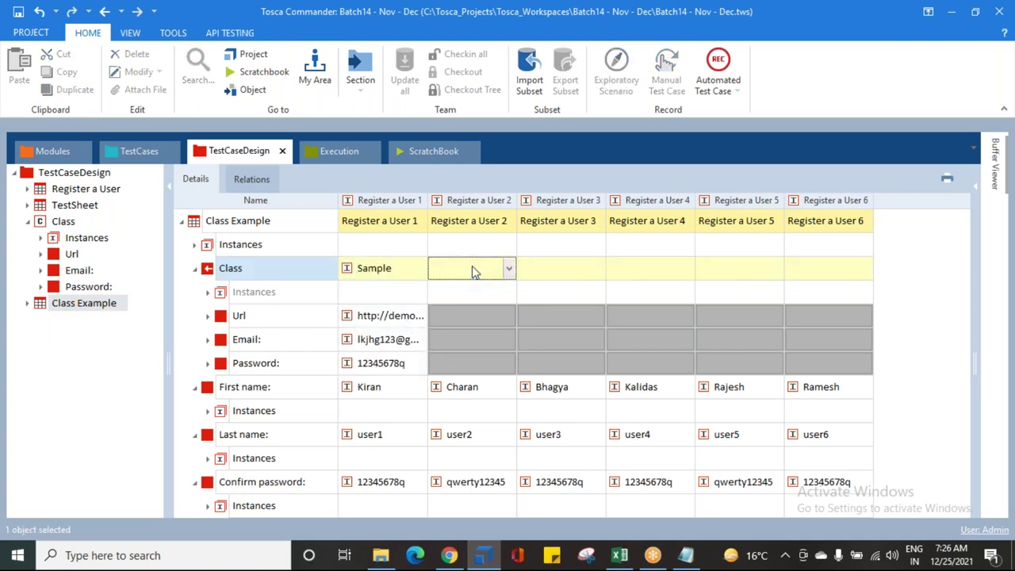
left_click(359, 318)
Step: Inspect the Url, Email and Password values Register a User 1 inherits from Sample
left_click(369, 341)
left_click(373, 365)
left_click(370, 320)
left_click(370, 337)
key("Down")
left_click(370, 340)
left_click(375, 318)
left_click(373, 340)
left_click(369, 363)
left_click(381, 339)
left_click(385, 317)
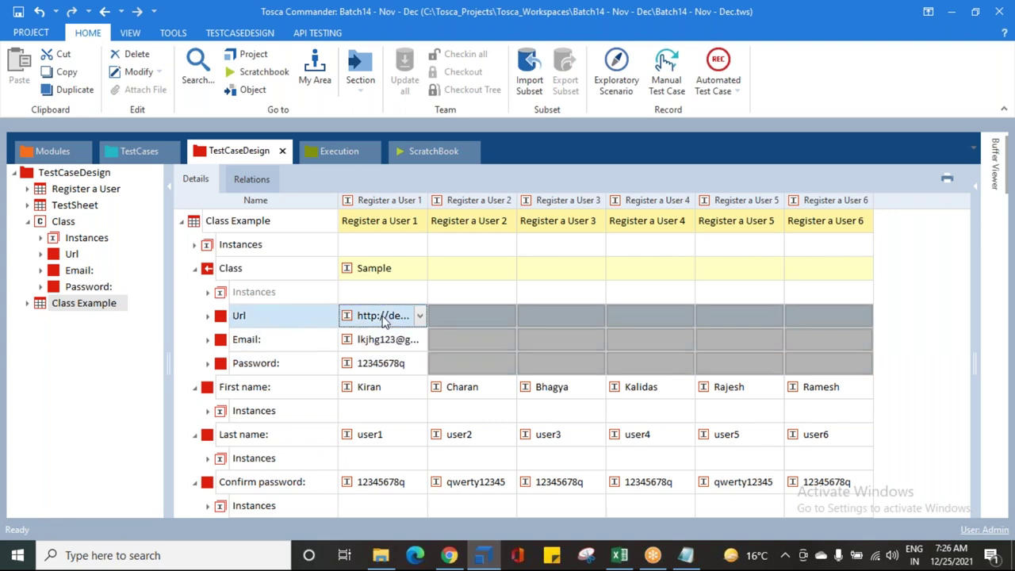
left_click(389, 364)
Step: Reselect Sample as Register a User 1's Class instance
left_click(393, 270)
left_click(420, 269)
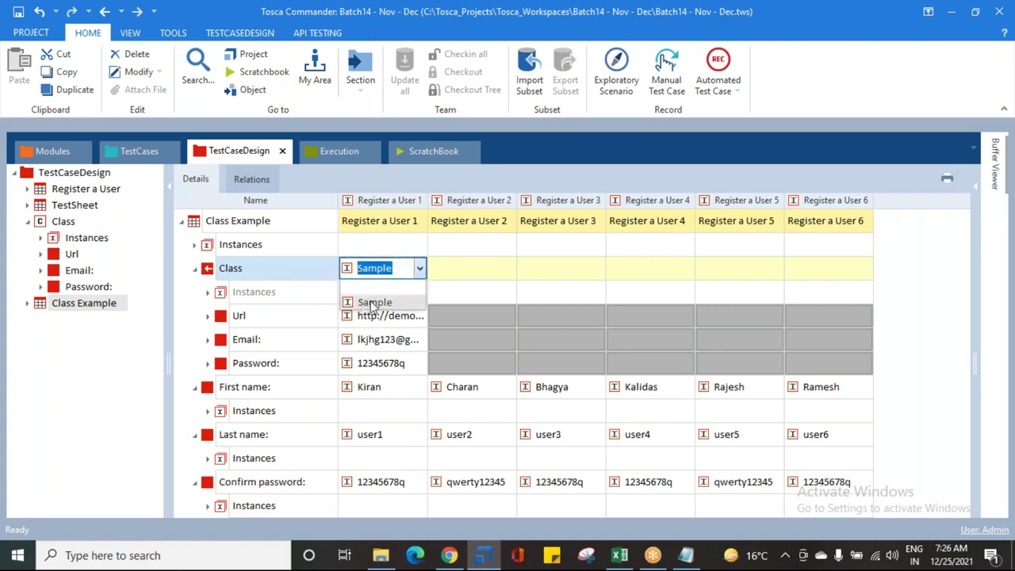
left_click(373, 302)
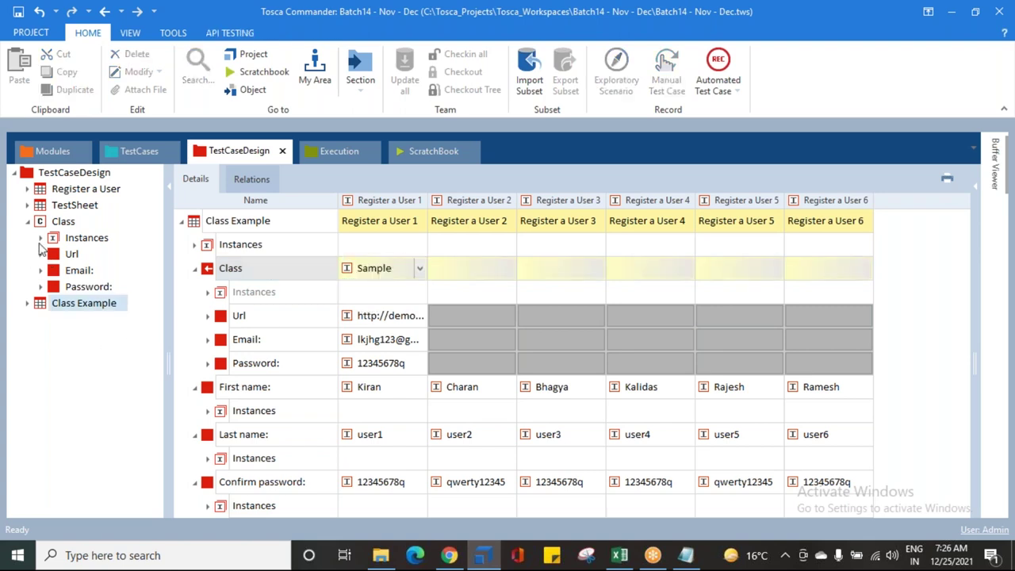
Step: Check the Sample class instance, then open the Class Example test sheet
left_click(41, 239)
left_click(93, 254)
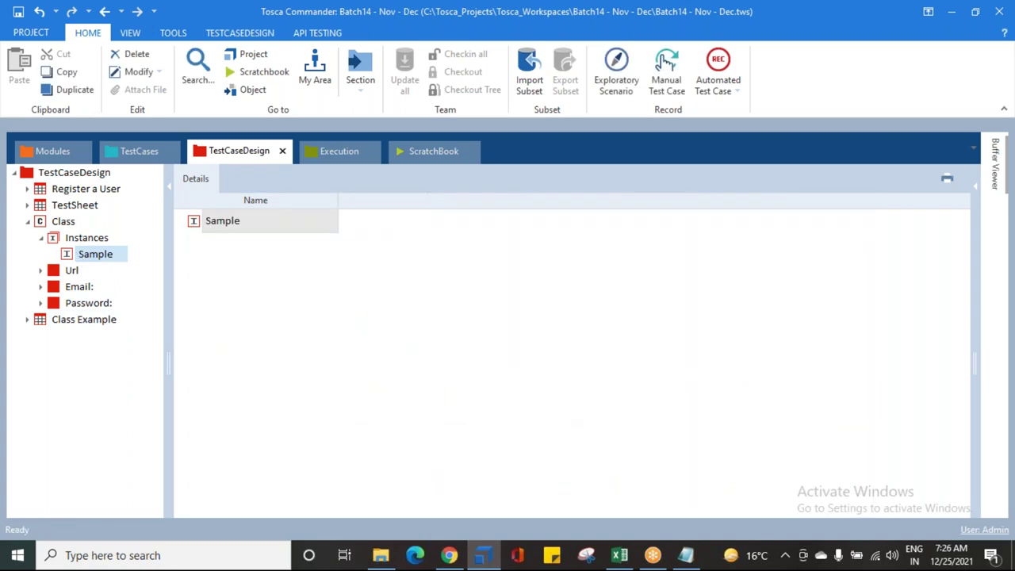
left_click(41, 239)
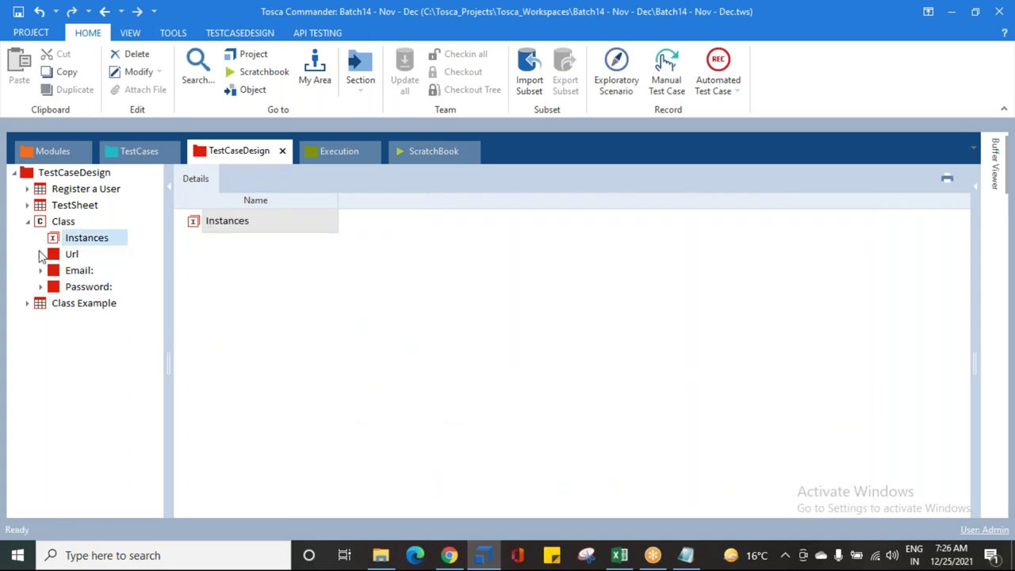
left_click(27, 223)
left_click(36, 240)
Step: Clear Register a User 1's Class cell, leaving its Url, Email and Password blank
left_click(381, 268)
left_click(418, 270)
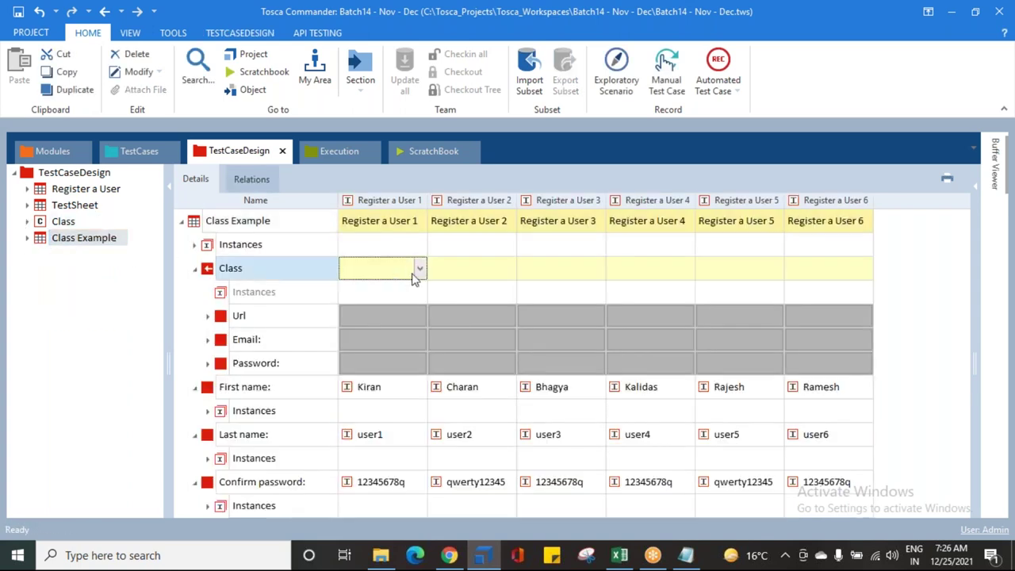
left_click(420, 269)
left_click(377, 290)
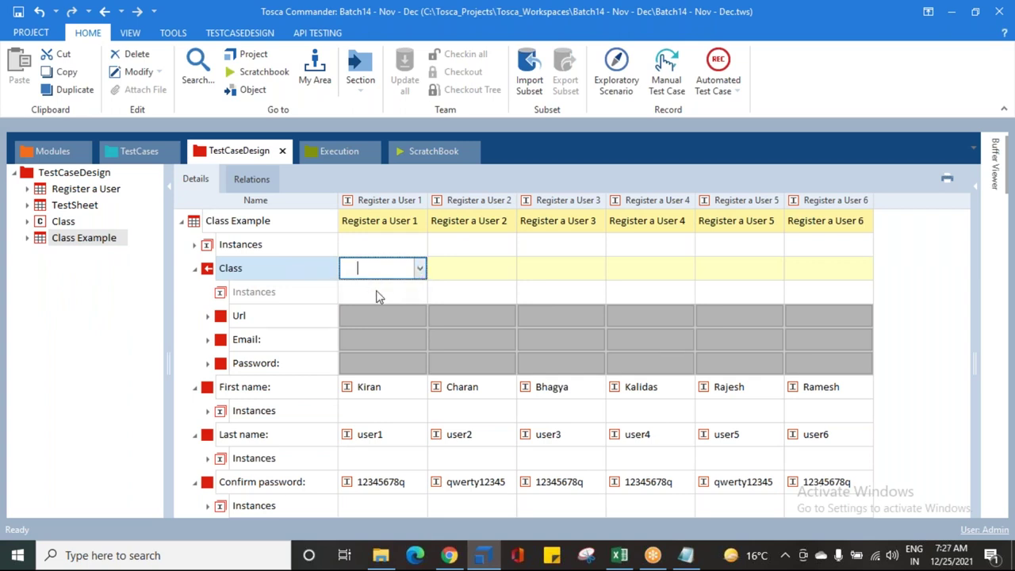
left_click(411, 315)
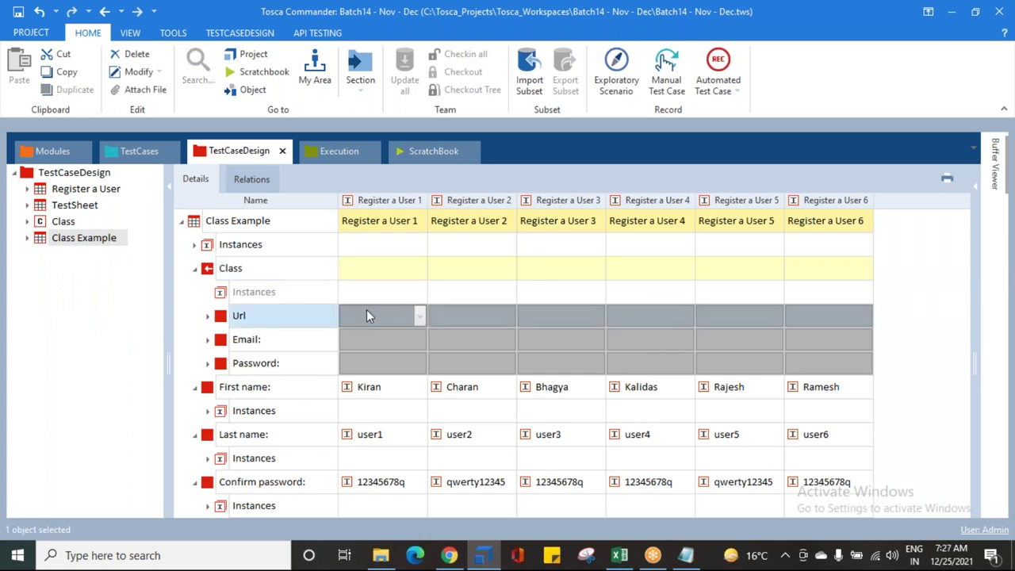
left_click(410, 334)
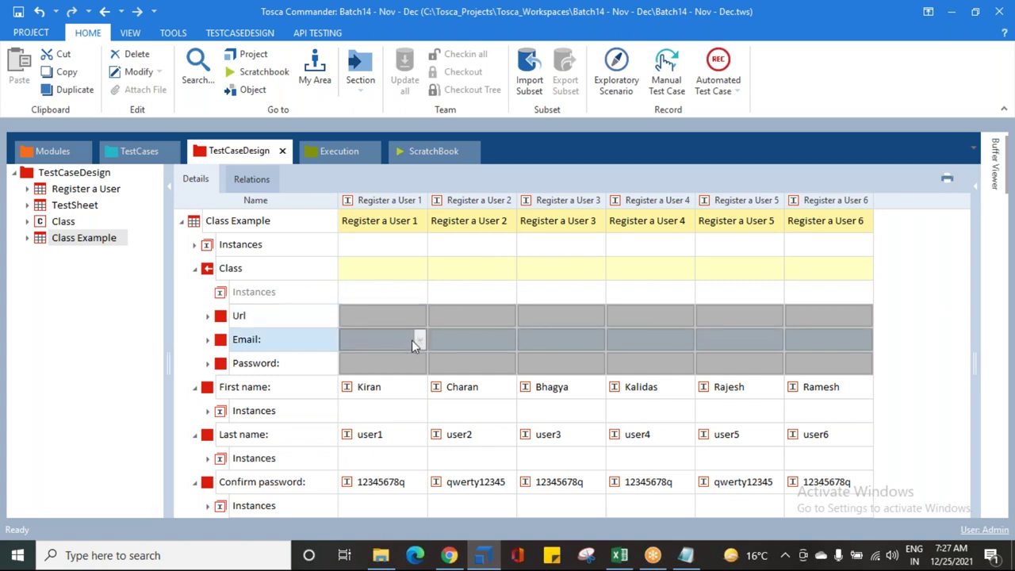
left_click(410, 361)
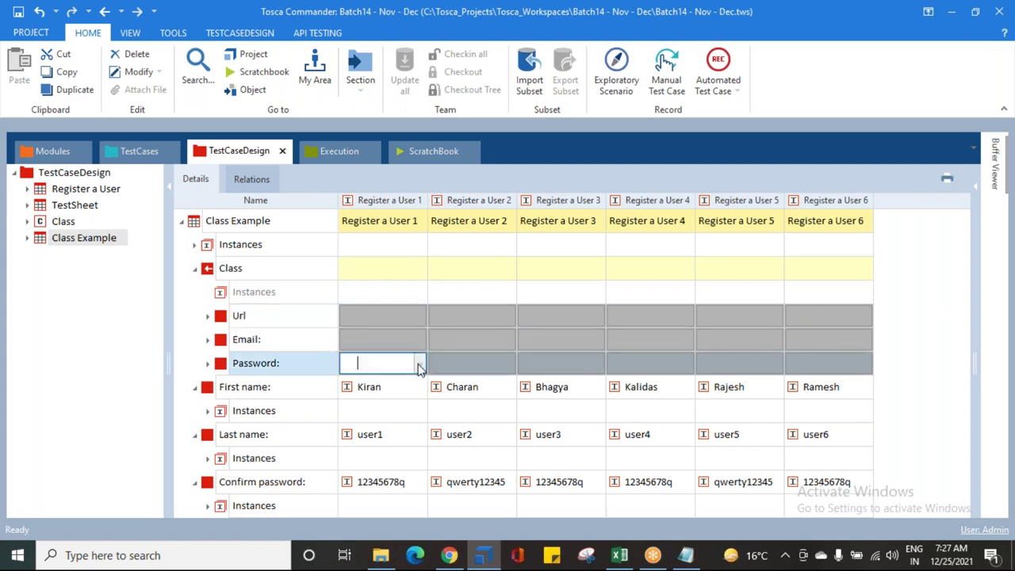
left_click(384, 340)
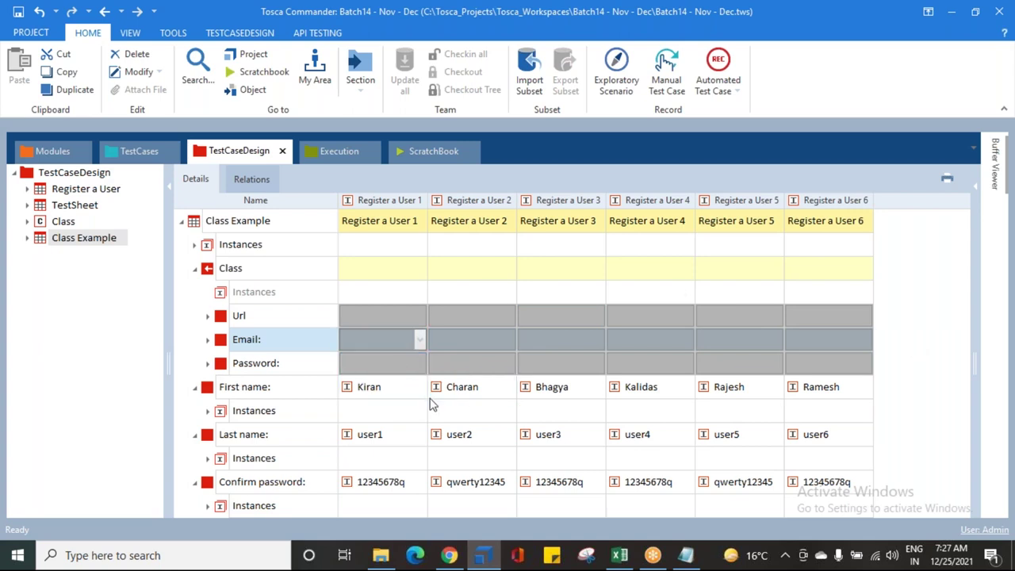
Step: Collapse the First name, Last name and Confirm password rows
left_click(194, 387)
left_click(194, 411)
left_click(194, 435)
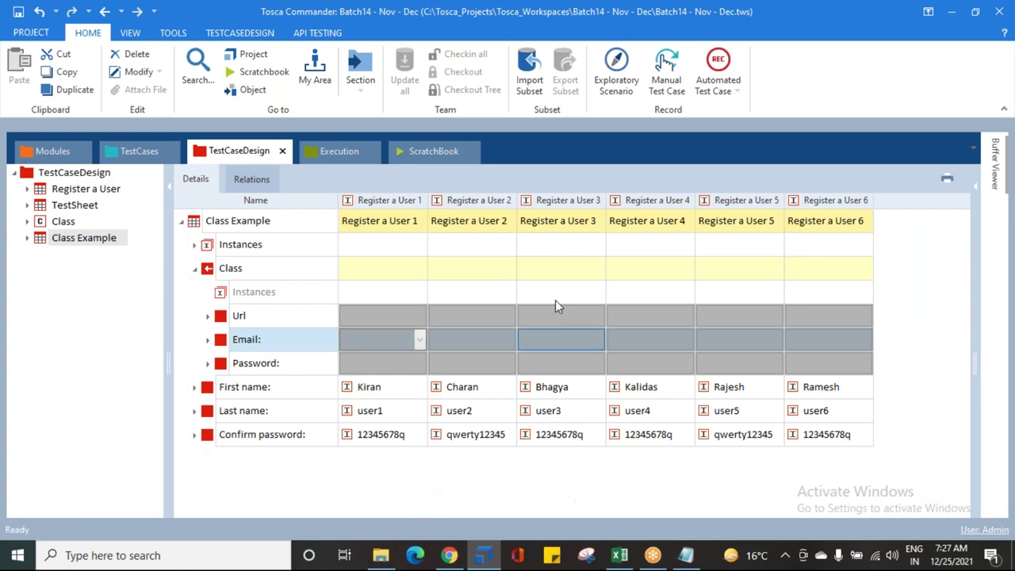
Step: Review User 1's Url, Email, First name, Last name, Confirm password and Password values
left_click(457, 434)
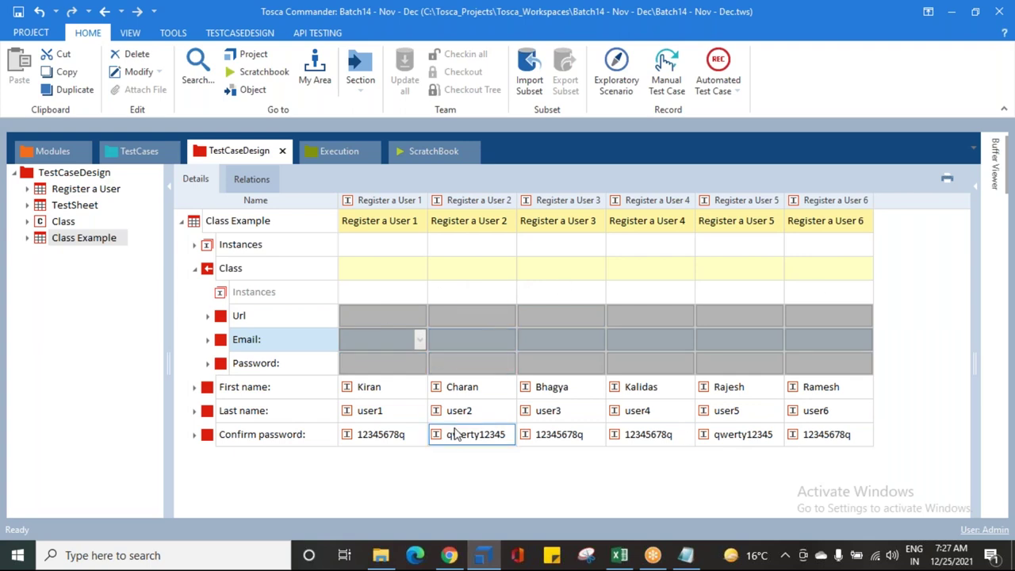
left_click(384, 320)
left_click(411, 339)
left_click(378, 389)
left_click(373, 410)
left_click(376, 432)
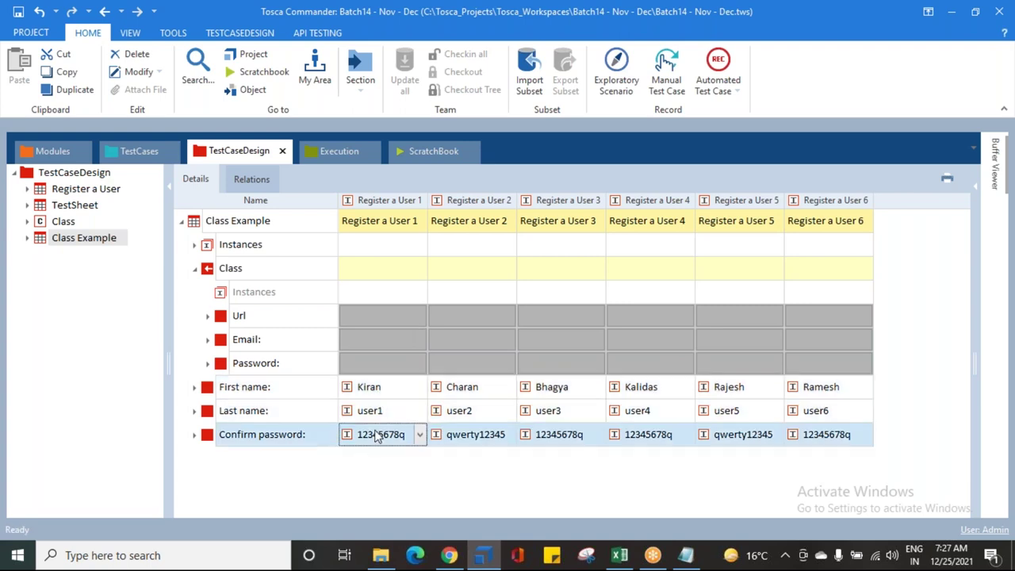
left_click(381, 318)
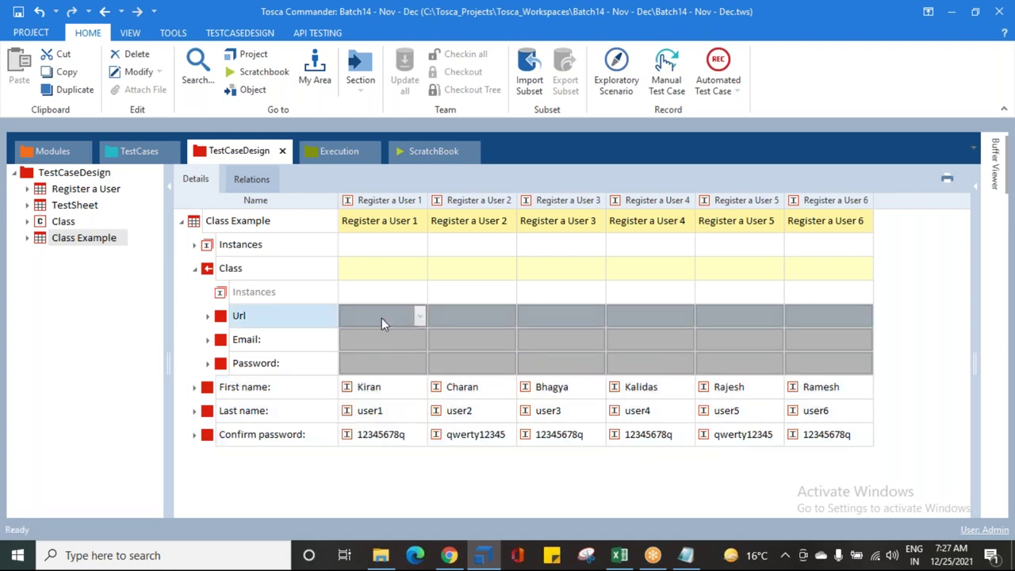
left_click(420, 338)
left_click(420, 361)
left_click(421, 361)
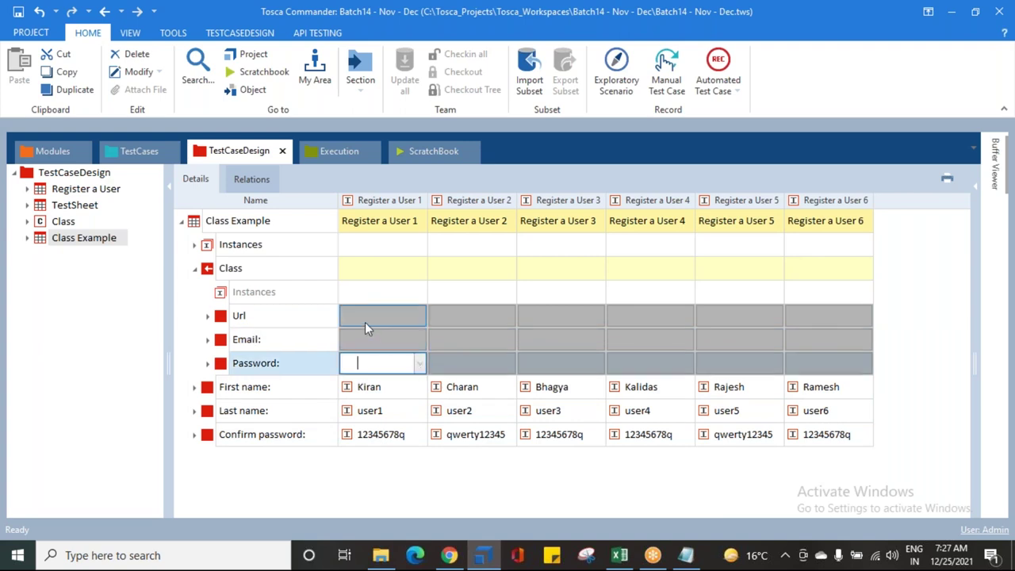
left_click(29, 222)
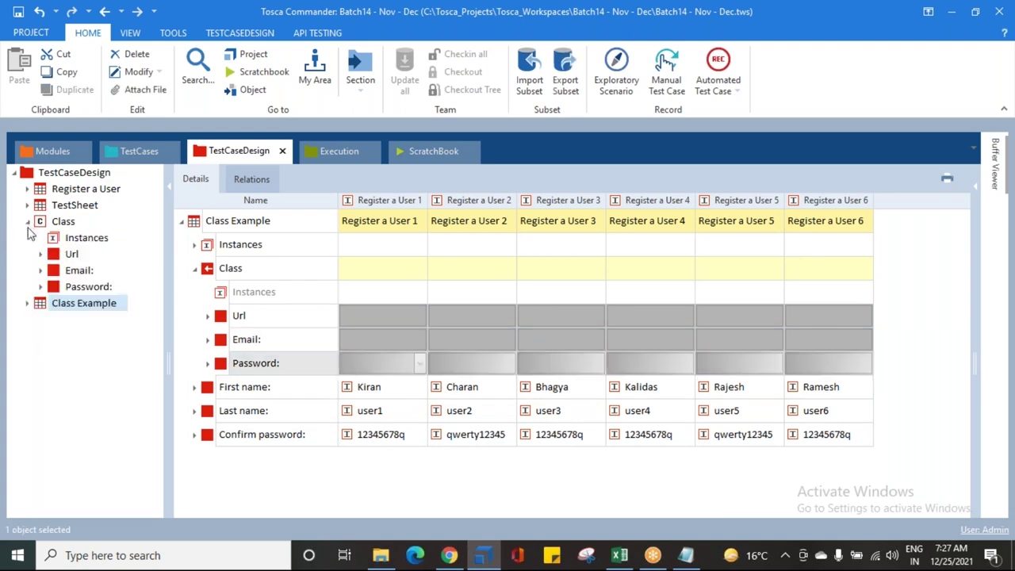
Step: Show the Class's attributes and instances, then expand Register a User's attributes and instances
left_click(42, 223)
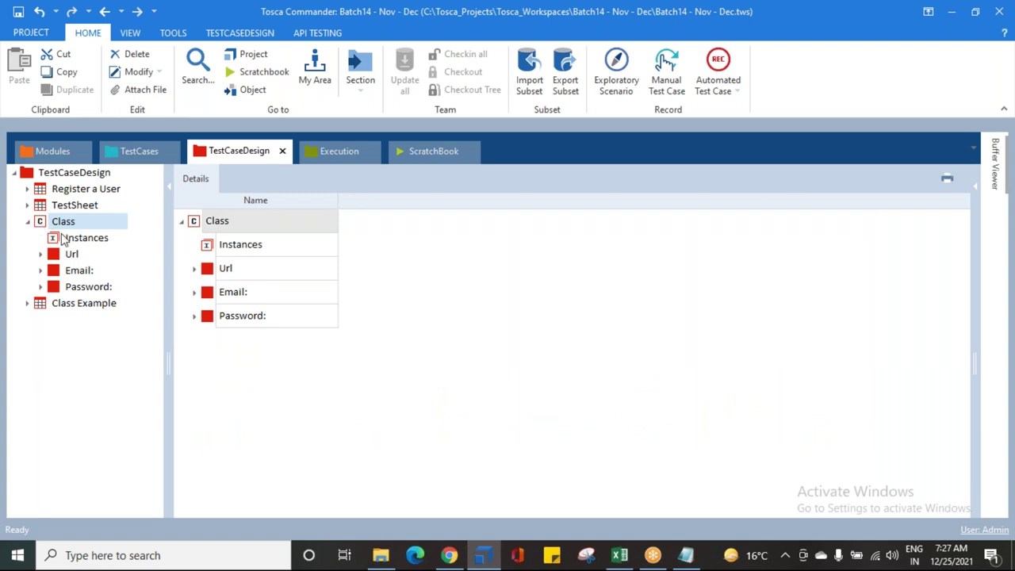
left_click(63, 239)
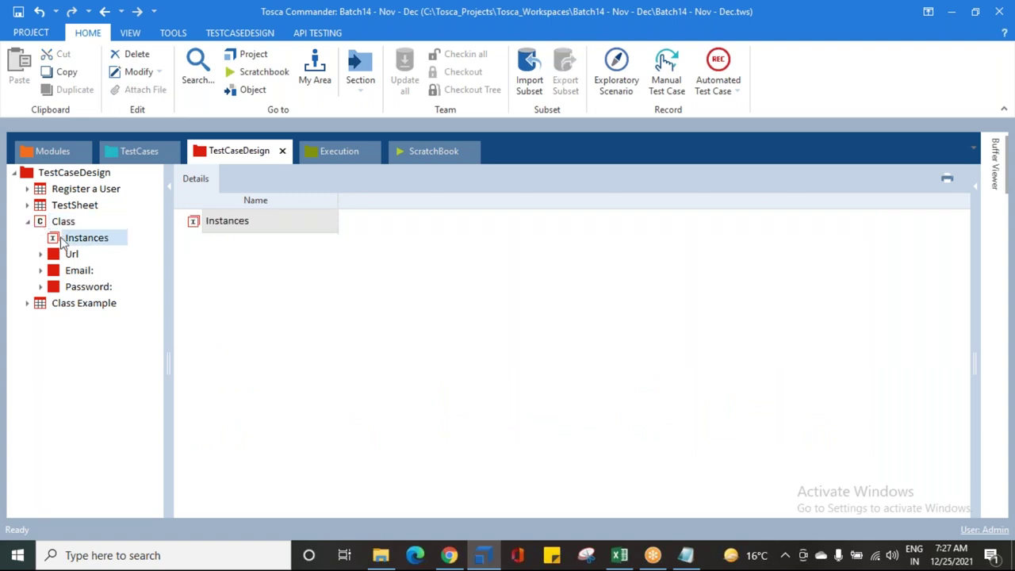
left_click(27, 189)
left_click(42, 204)
left_click(42, 195)
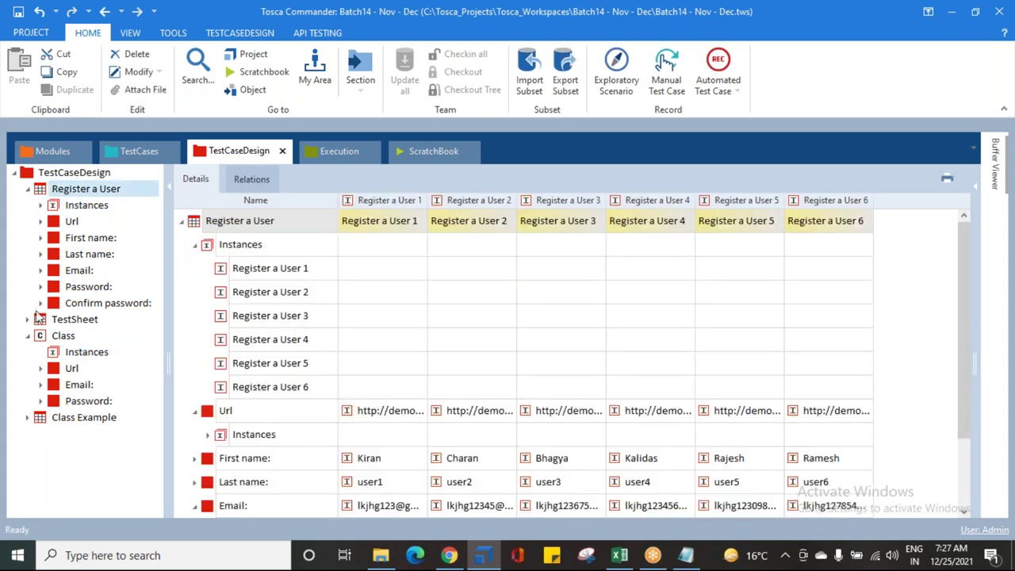
Step: Compare the Class's empty Instances node with Register a User, and widen the tree pane
left_click(68, 353)
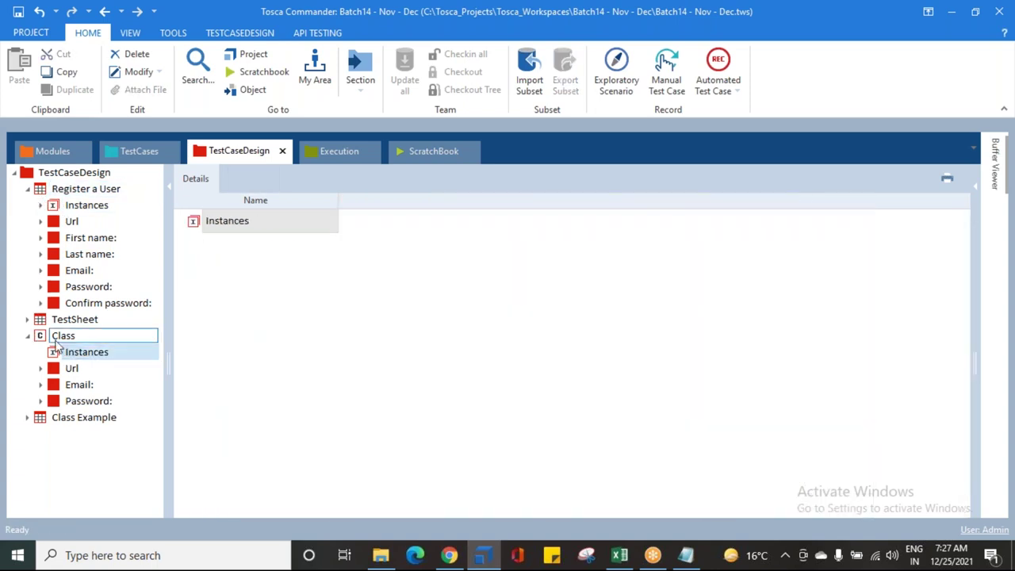
left_click(61, 339)
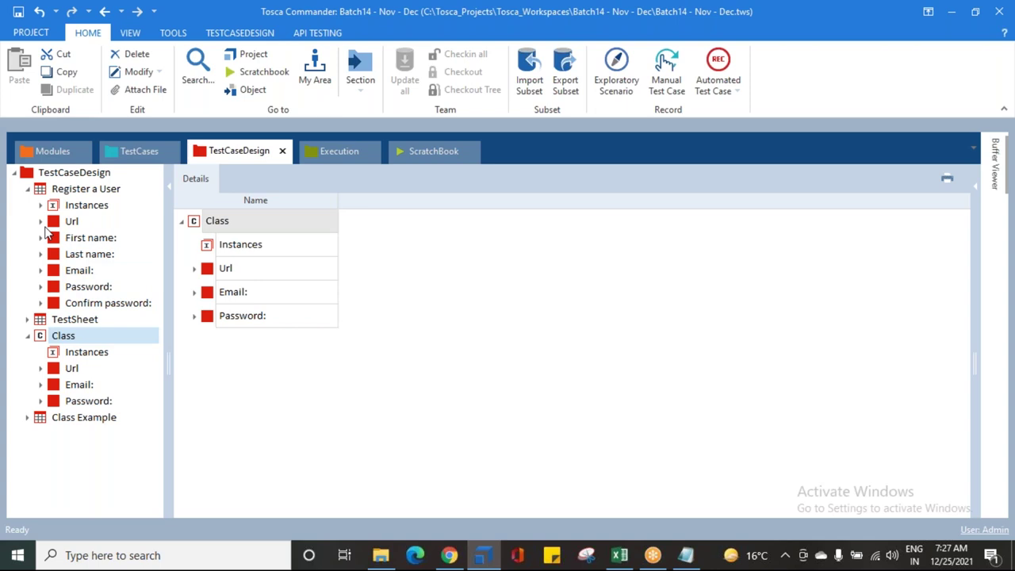
left_click(59, 190)
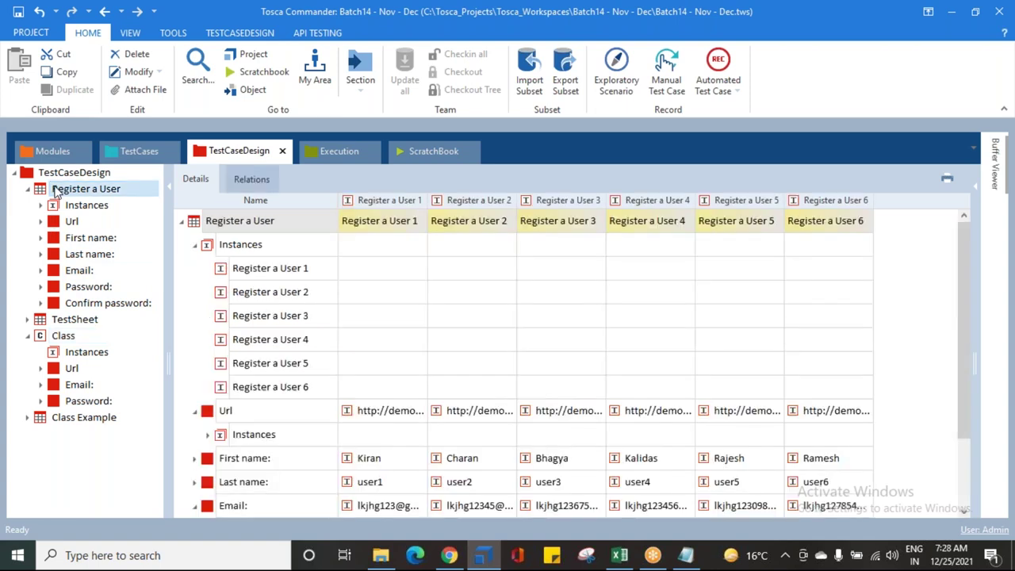
left_click(87, 353)
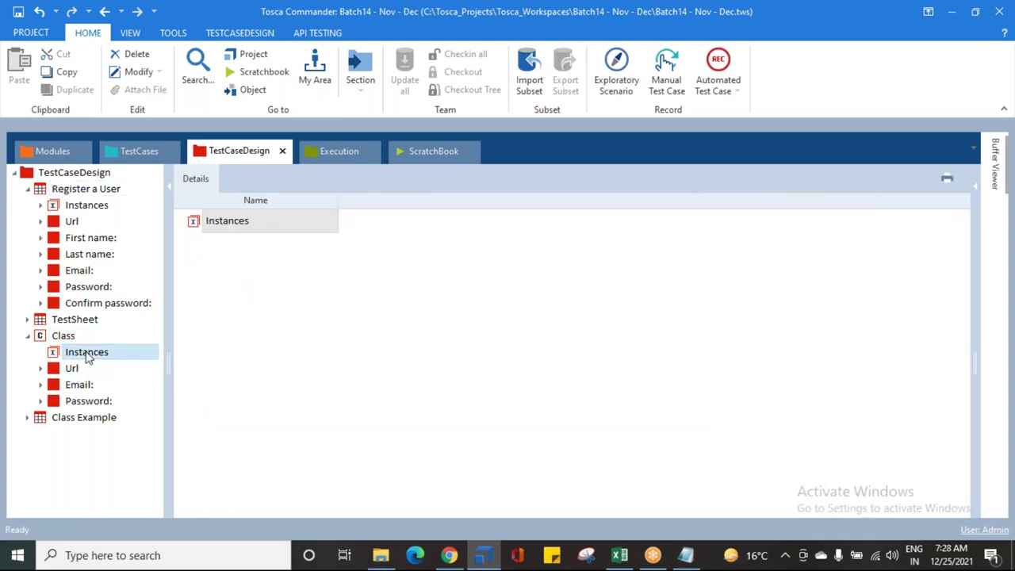
left_click(60, 338)
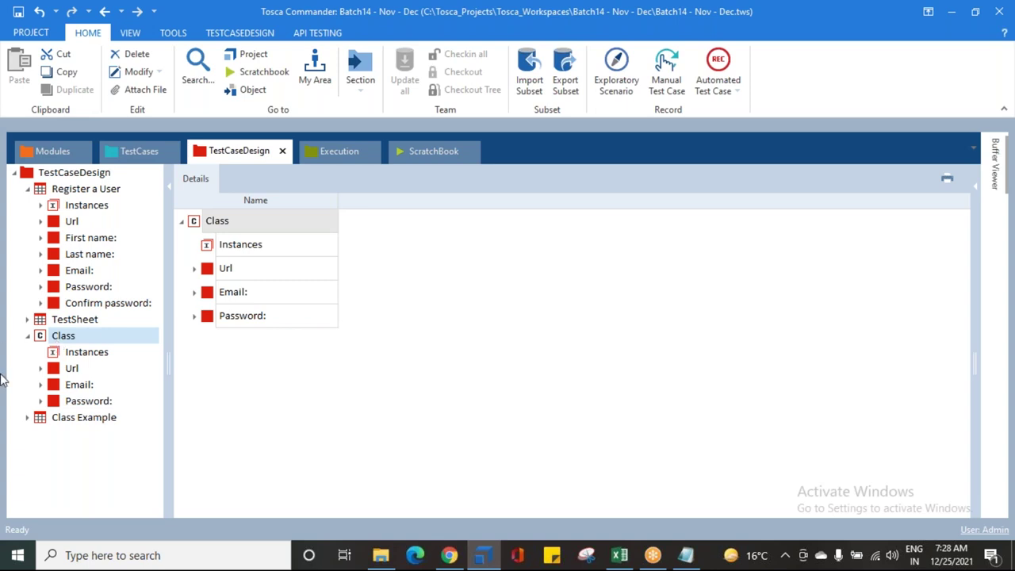
left_click(102, 357)
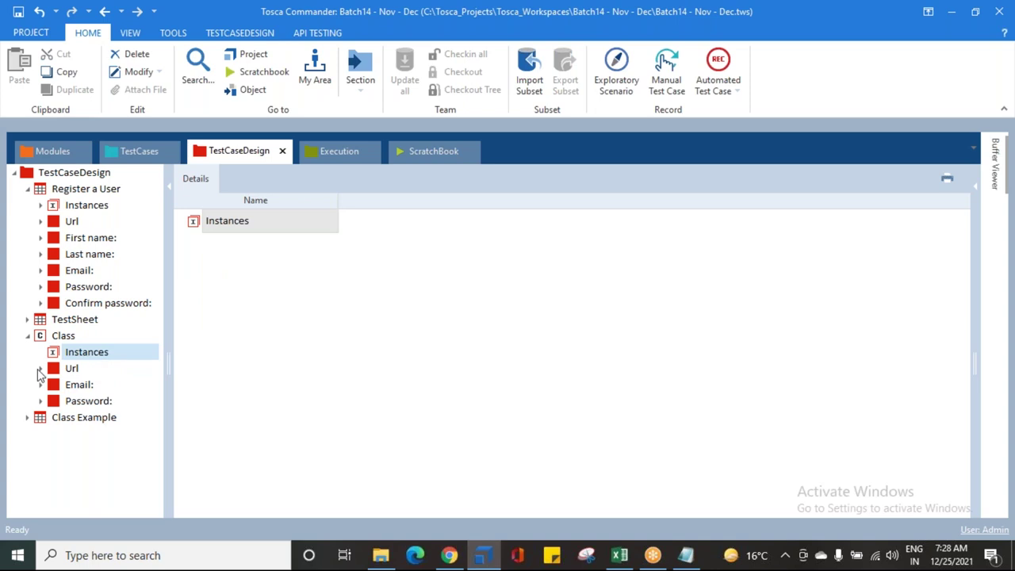
left_click_drag(166, 333, 267, 337)
Step: Collapse Register a User in the TestCaseDesign tree
left_click(27, 190)
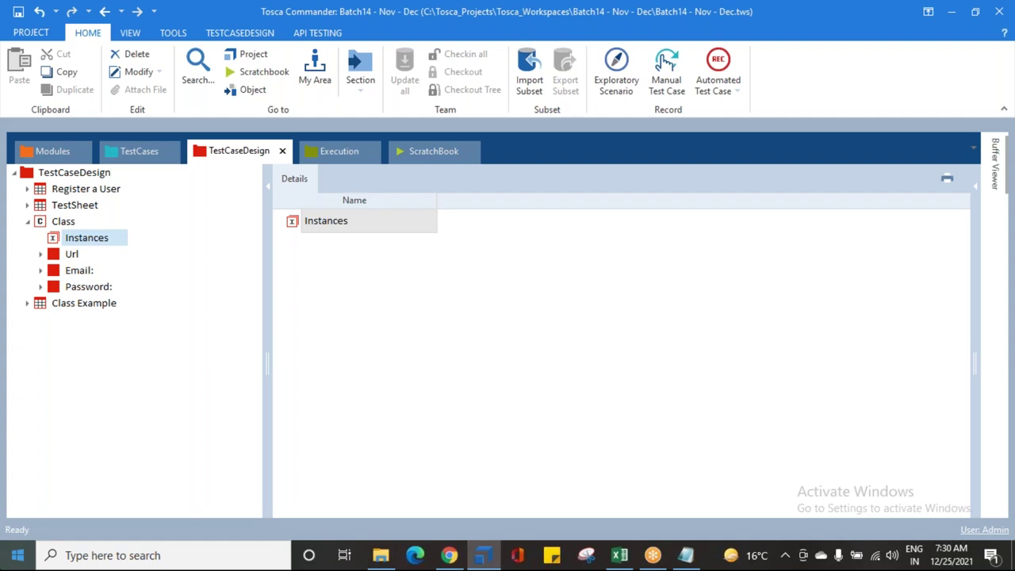
left_click(41, 254)
left_click(54, 271)
left_click(108, 288)
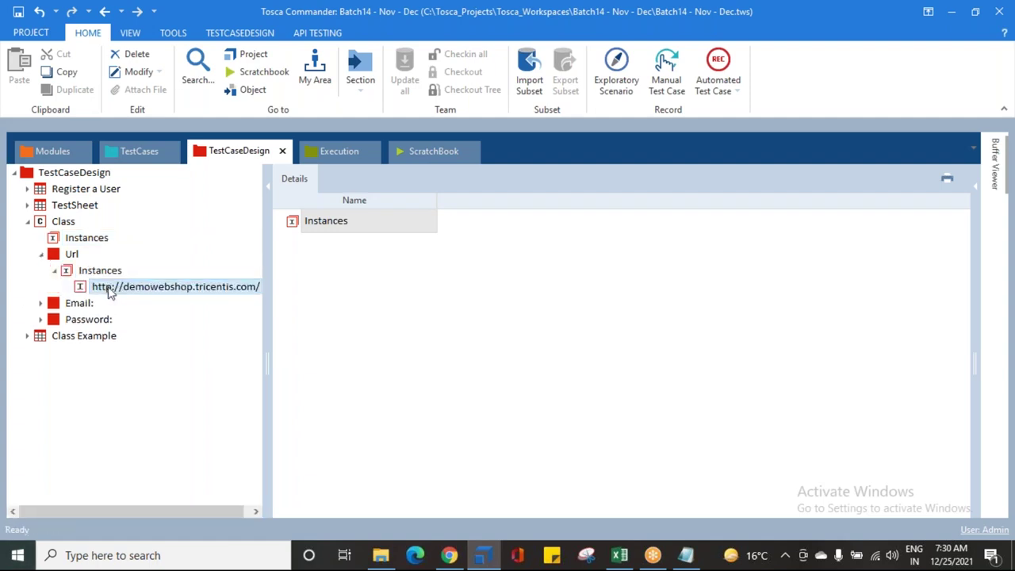
left_click_drag(272, 281, 311, 287)
left_click(107, 290)
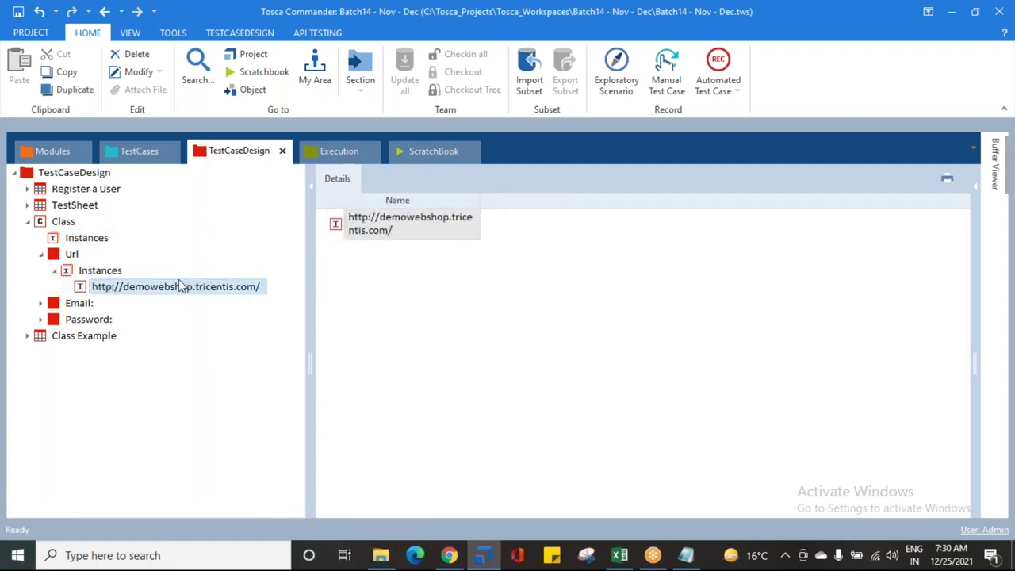
left_click(89, 295)
key("ctrl+c")
key("Up")
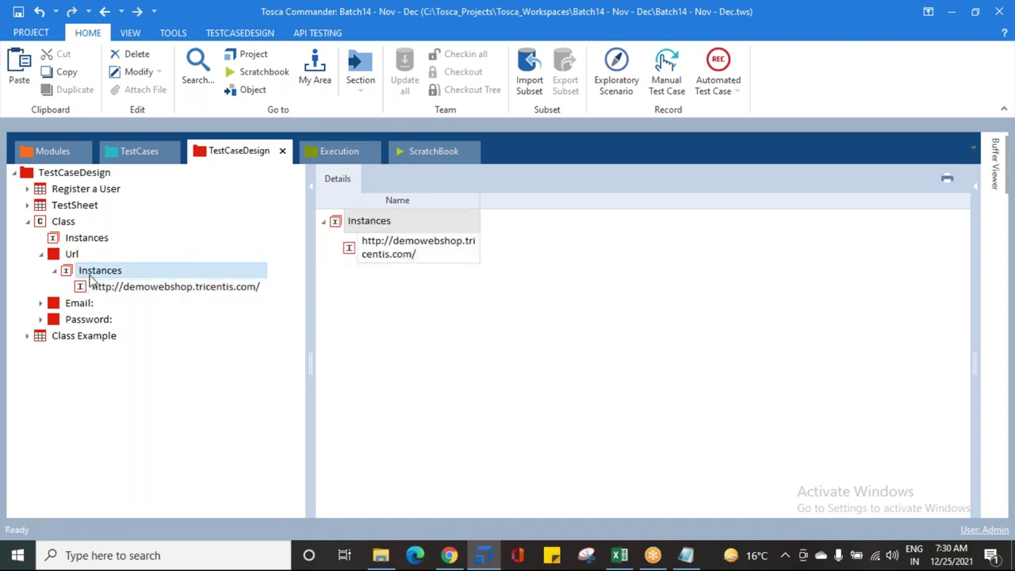
key("ctrl+v")
Step: Rename the duplicate by inserting 's' and 'www' to make an https www address
left_click(116, 303)
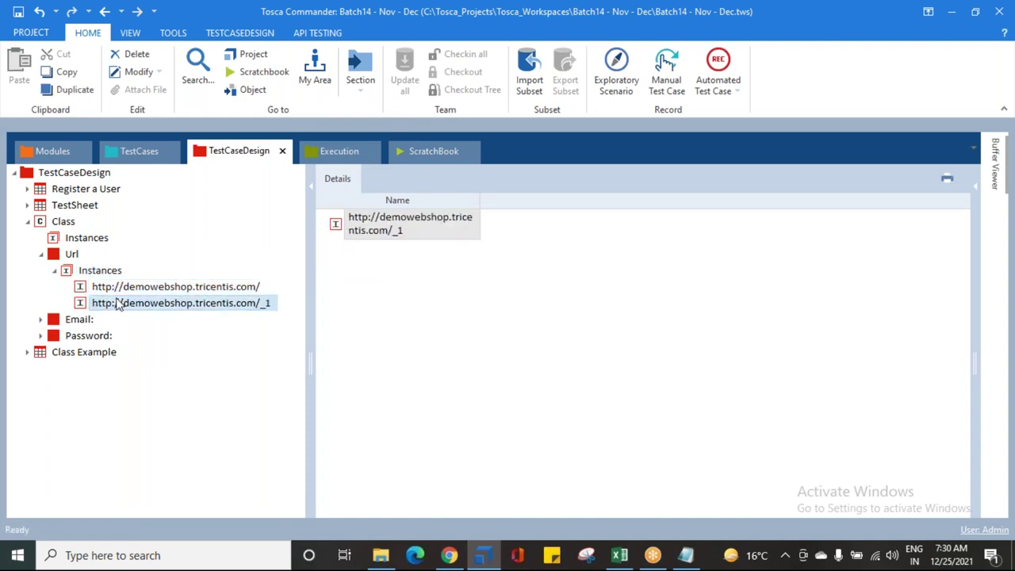
left_click(117, 303)
left_click(114, 303)
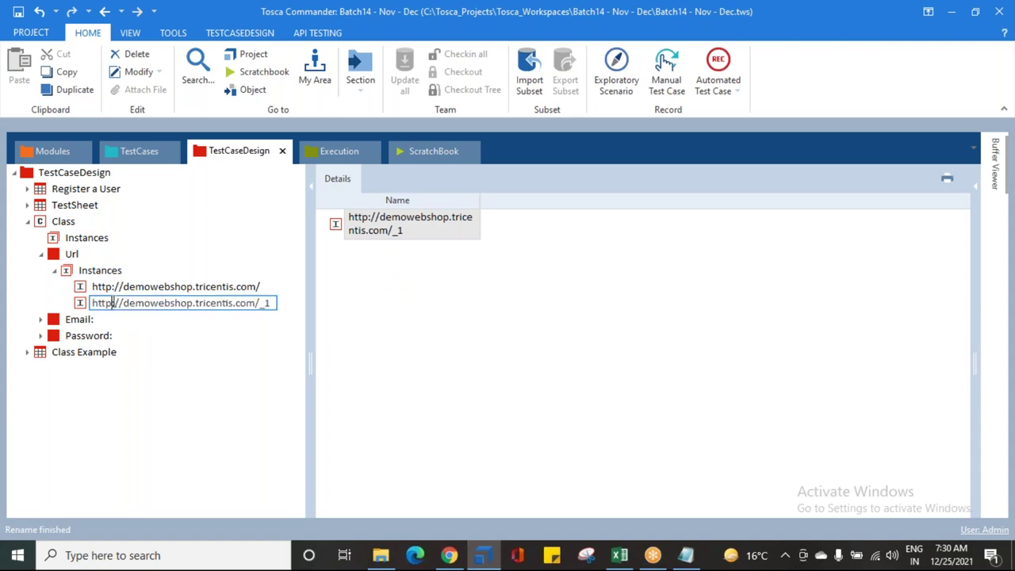
type("s")
left_click(129, 304)
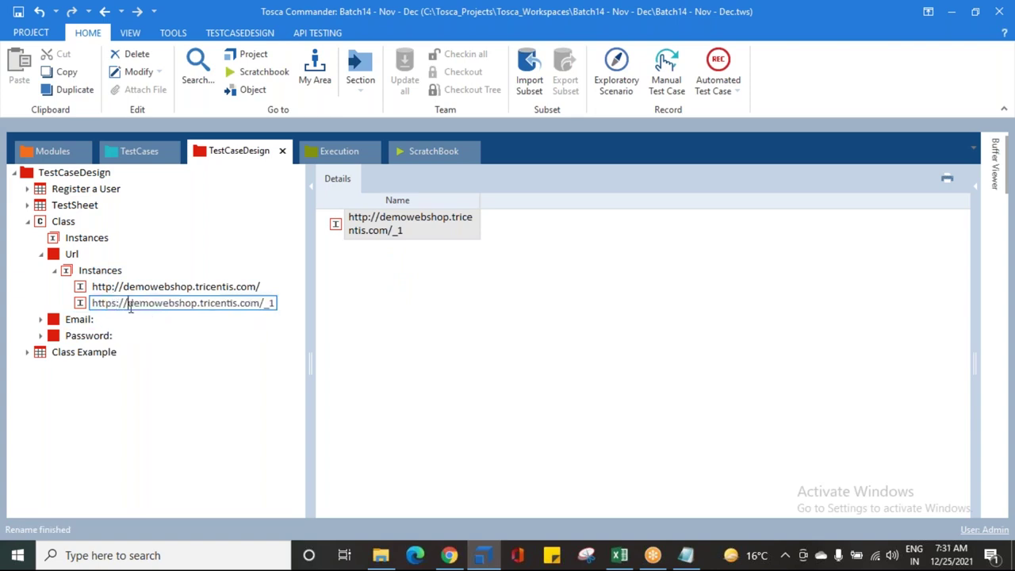
type("www,")
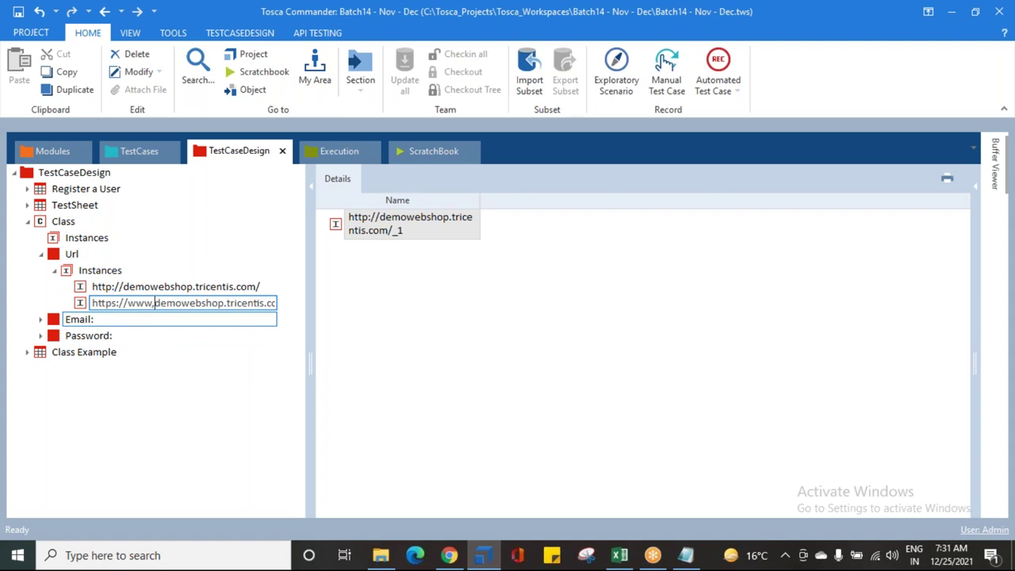
key("End")
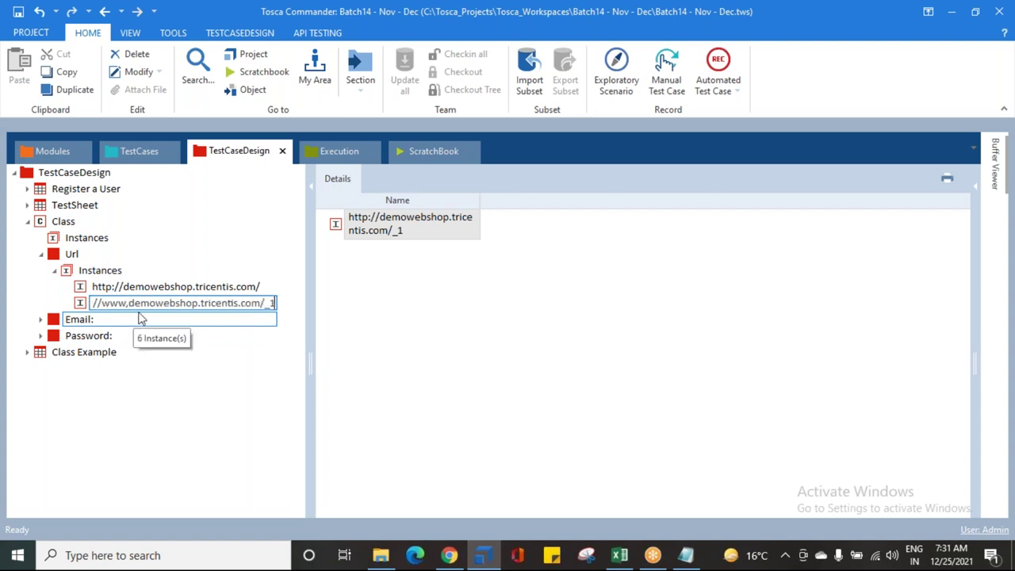
key("Return")
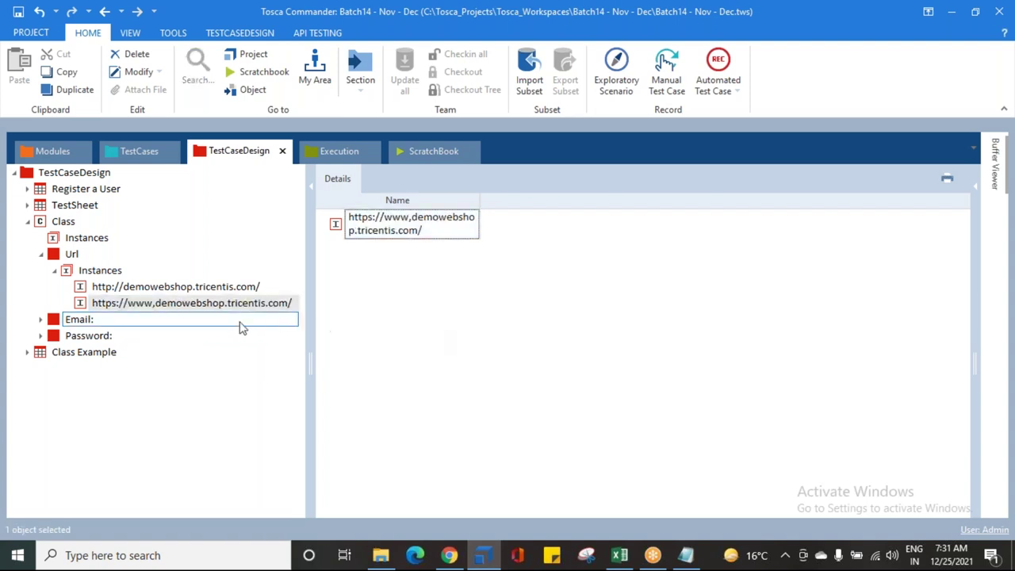
left_click(112, 290)
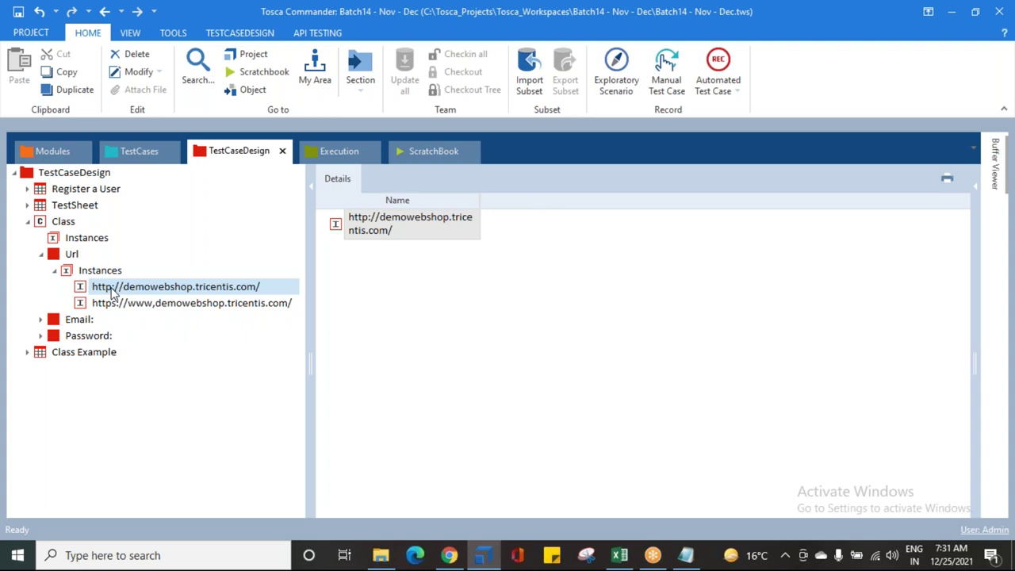
left_click(114, 306)
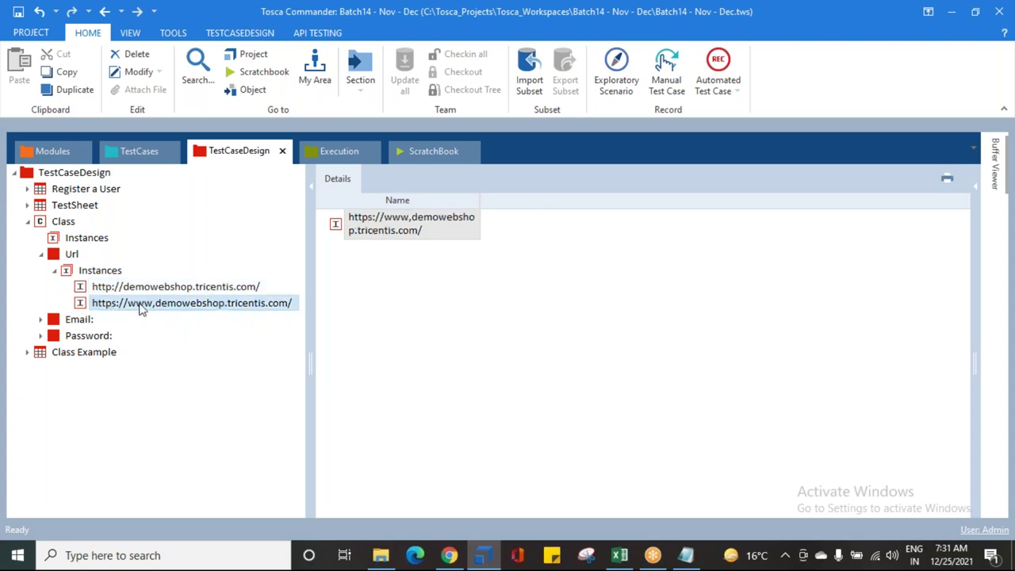
left_click(112, 290)
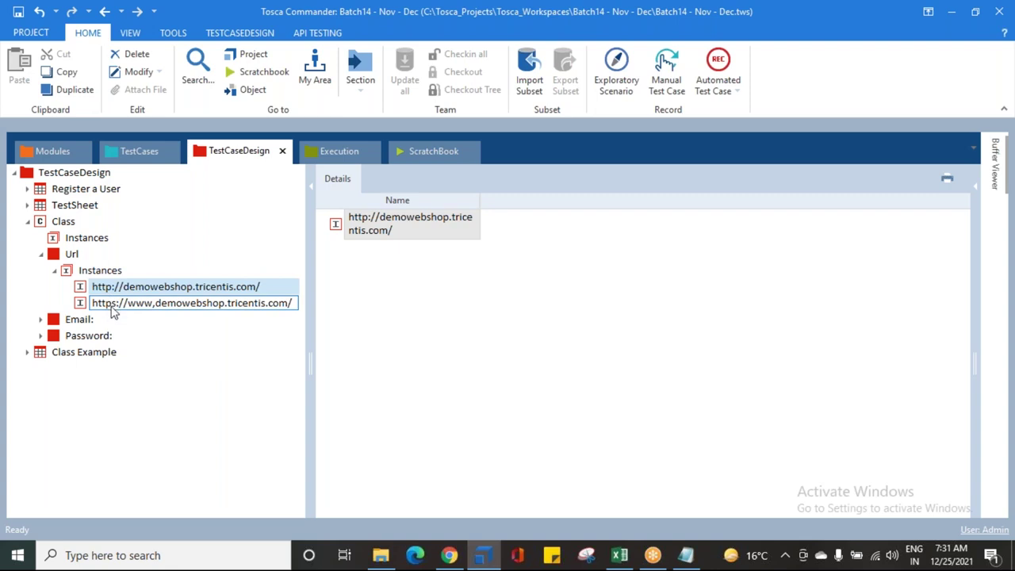
left_click(112, 306)
left_click(151, 309)
left_click(152, 308)
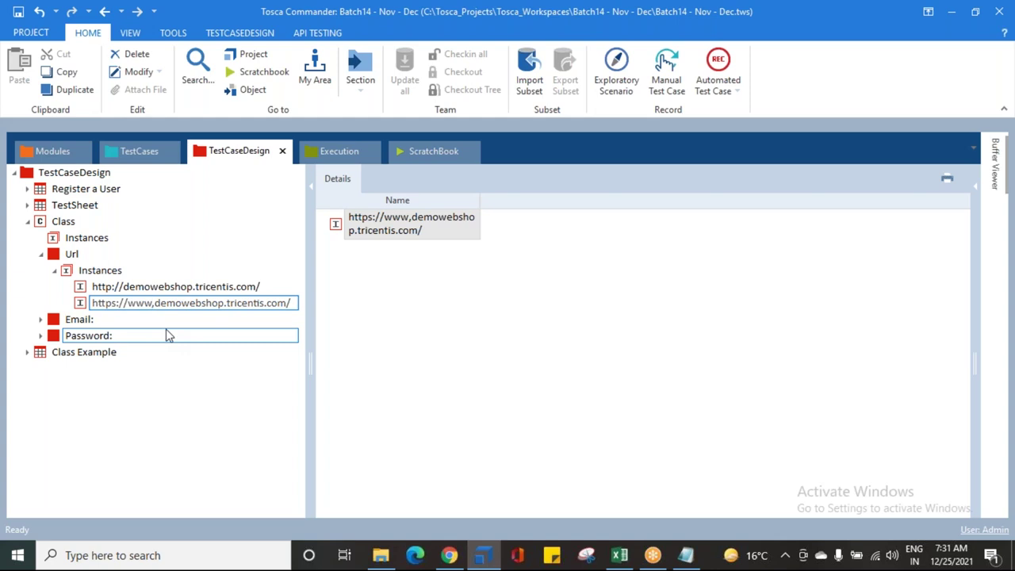
key("BackSpace")
type(".")
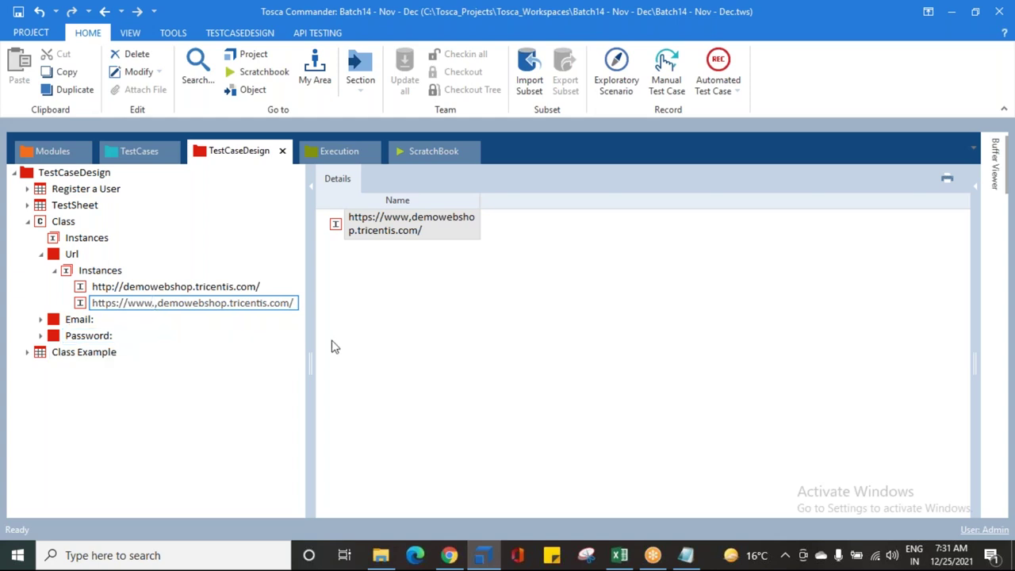
left_click(370, 382)
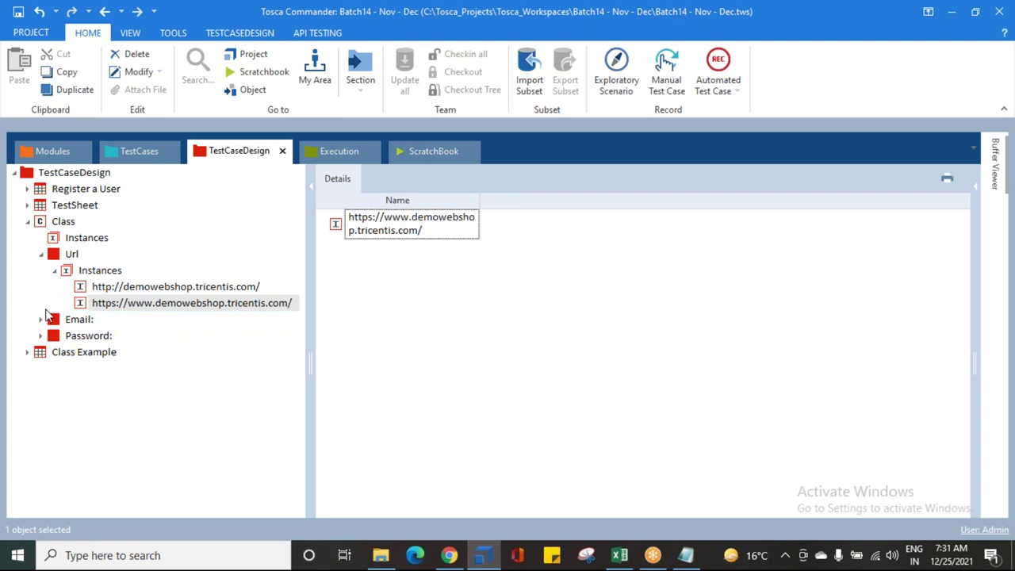
left_click(54, 270)
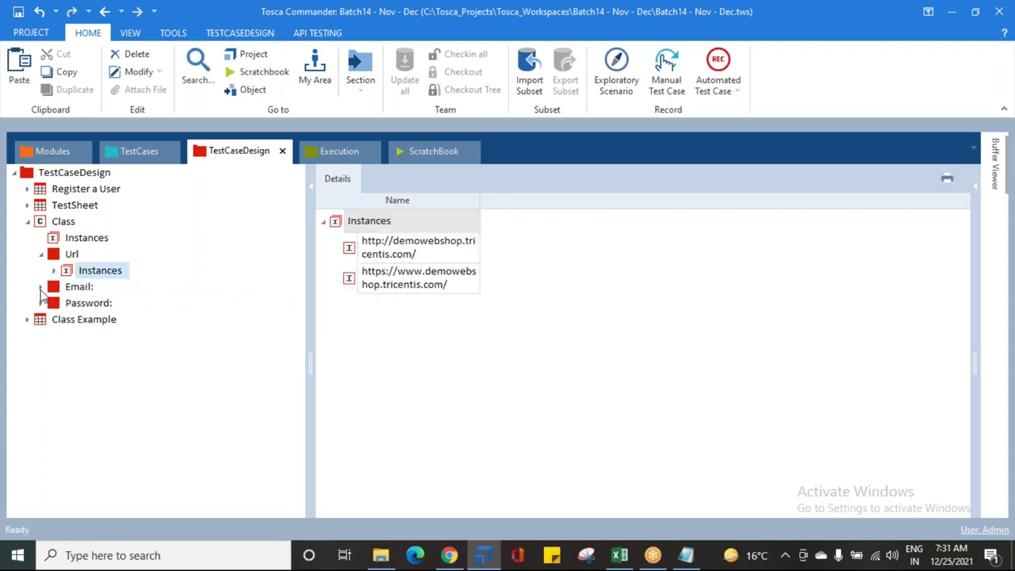
Step: List the six Email instances, then view the Test configuration parameters
left_click(41, 287)
left_click(54, 303)
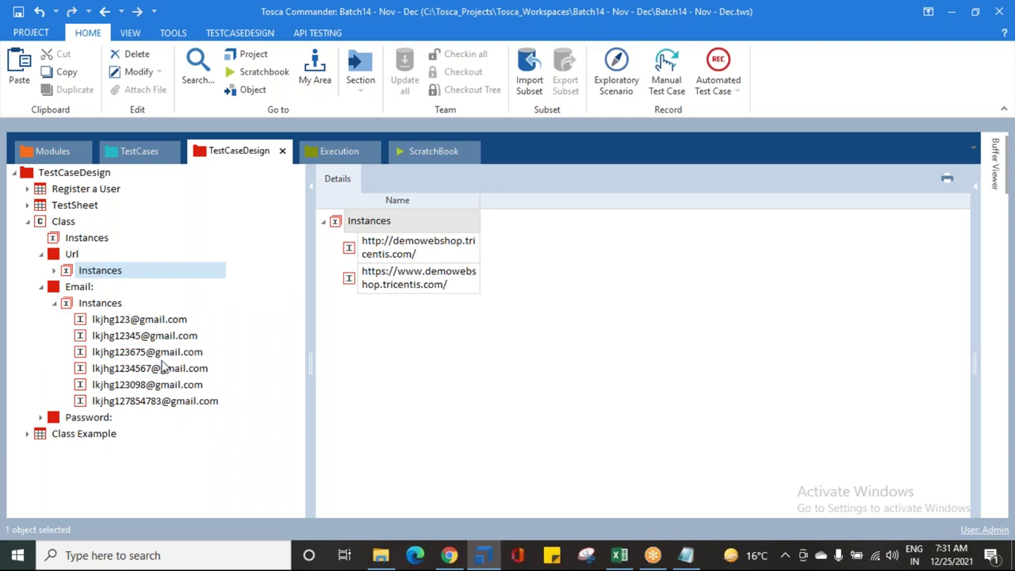
left_click(144, 152)
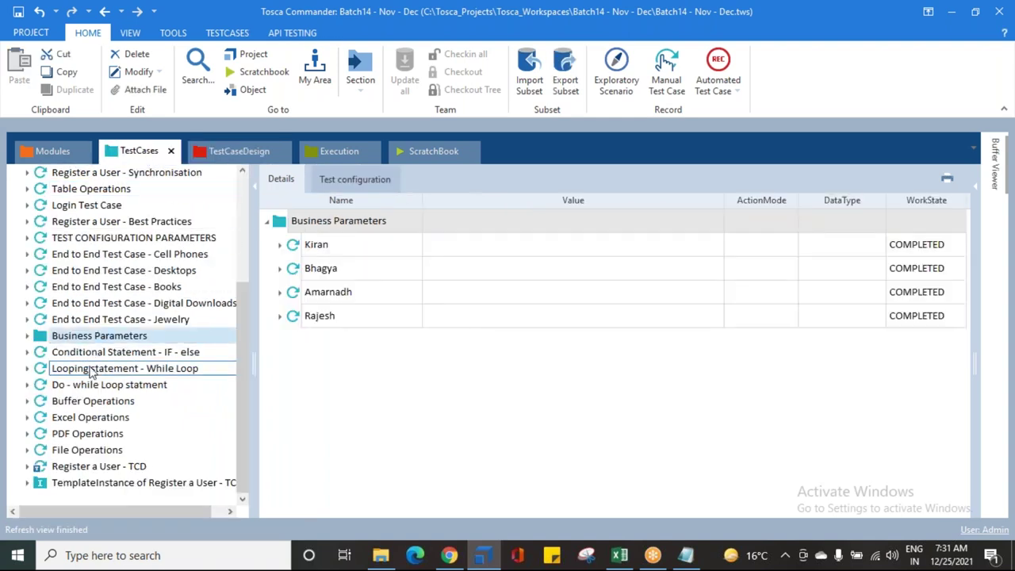
left_click(80, 238)
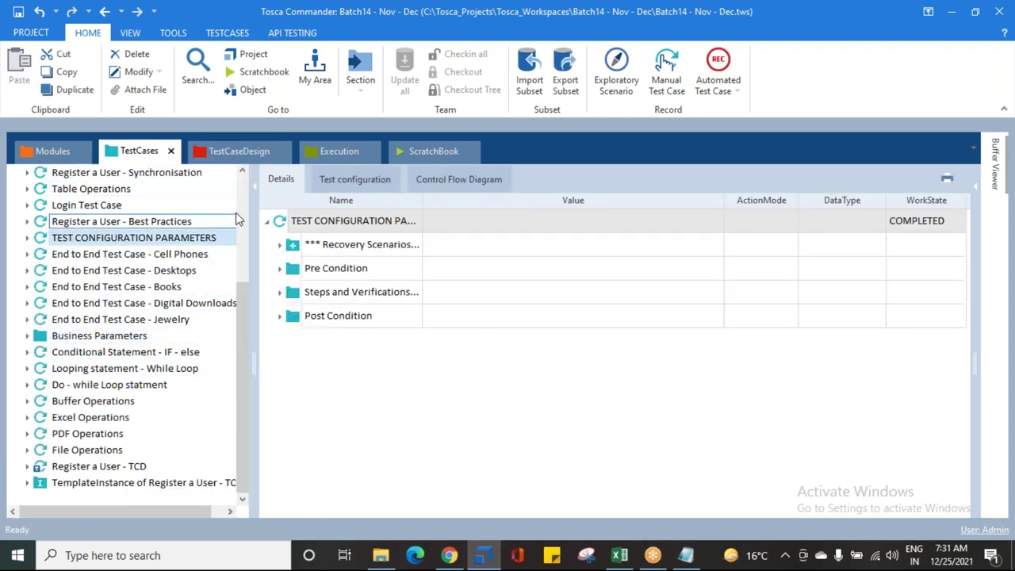
left_click(331, 179)
Step: Copy the email parameter's random email expression and return to TestCaseDesign
left_click(464, 297)
left_click(464, 297)
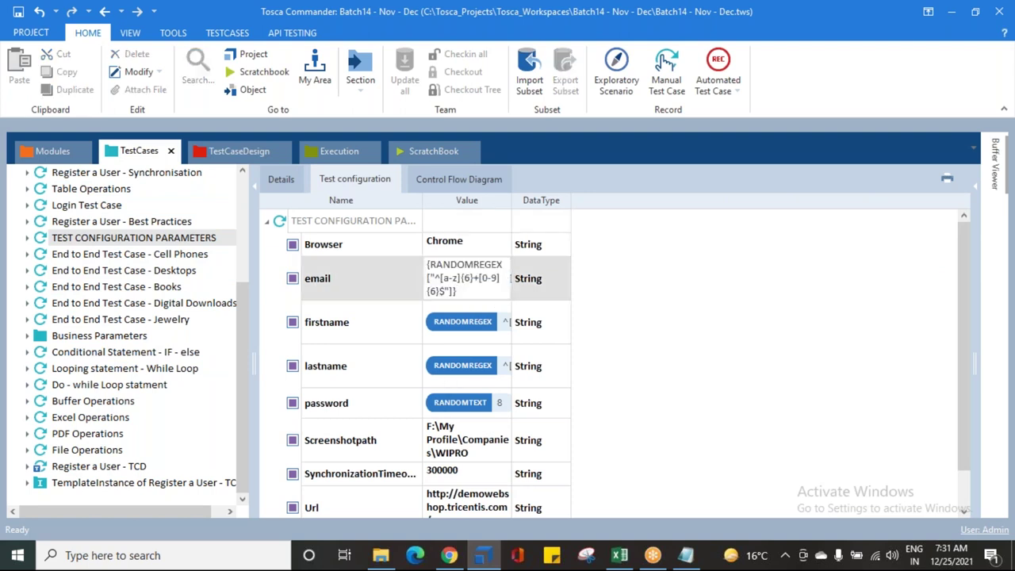
key("ctrl+a")
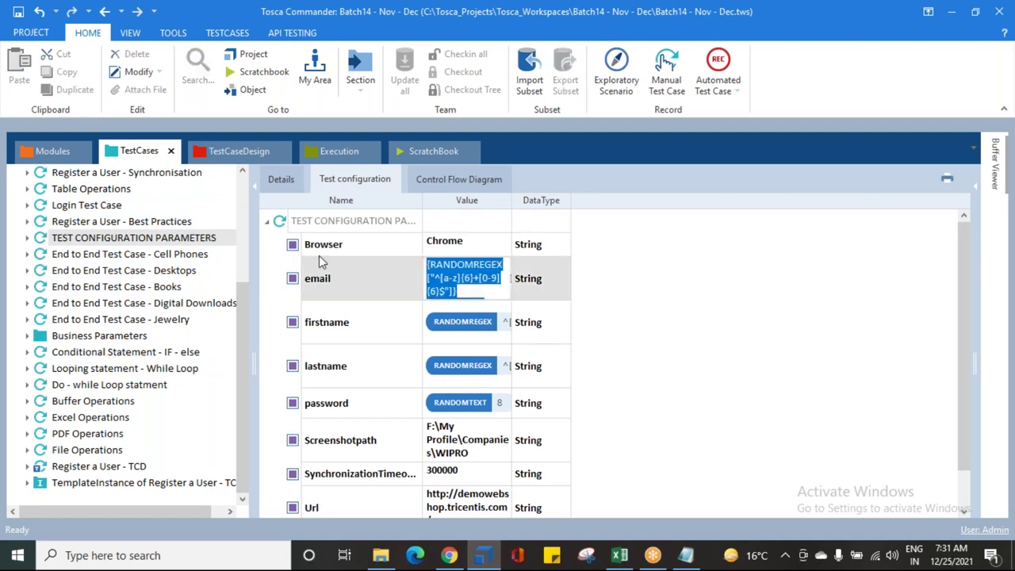
left_click(214, 157)
left_click(214, 157)
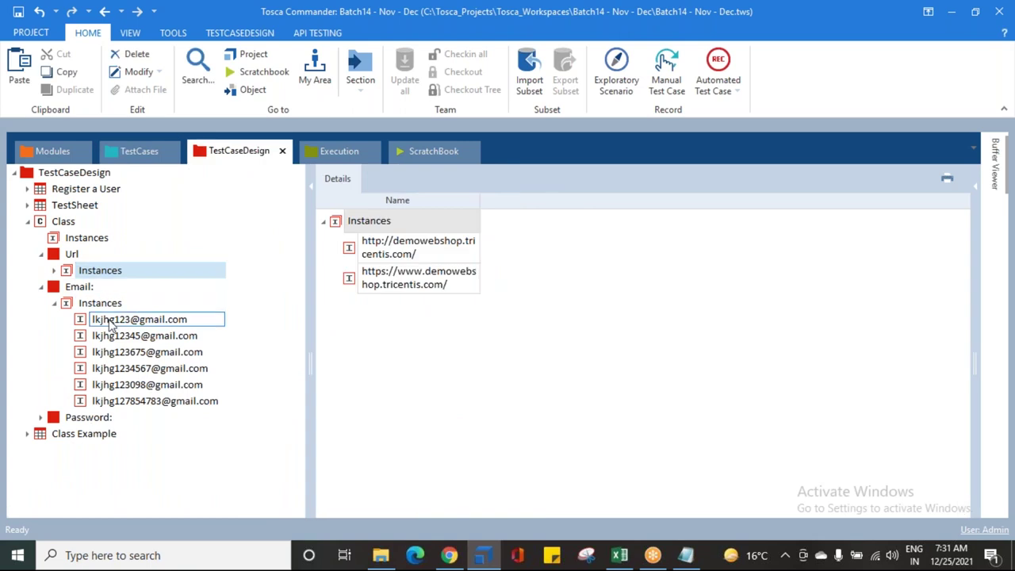
Step: Delete the last four Email instances
left_click(119, 352)
left_click(121, 401, "shift")
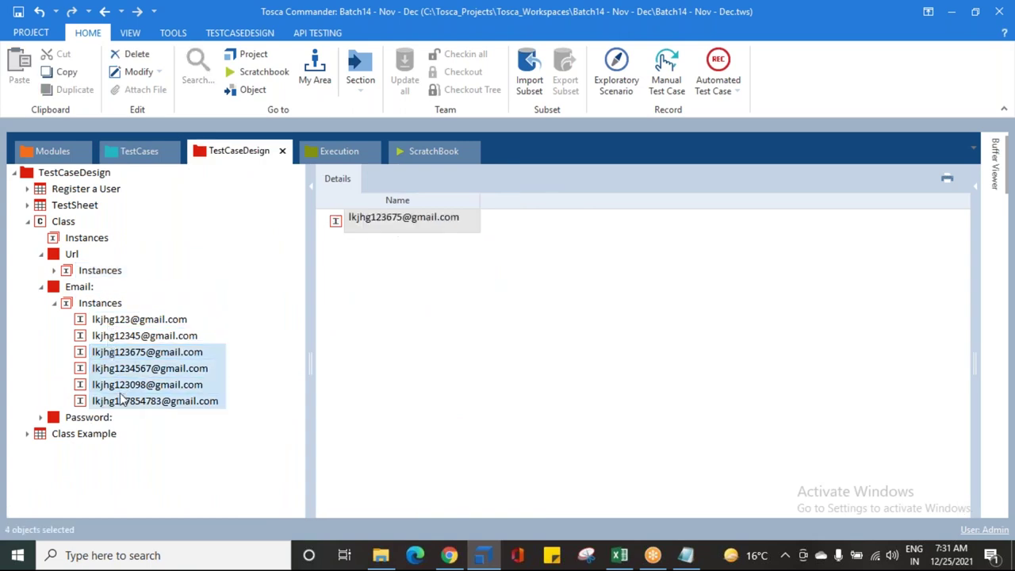
key("Delete")
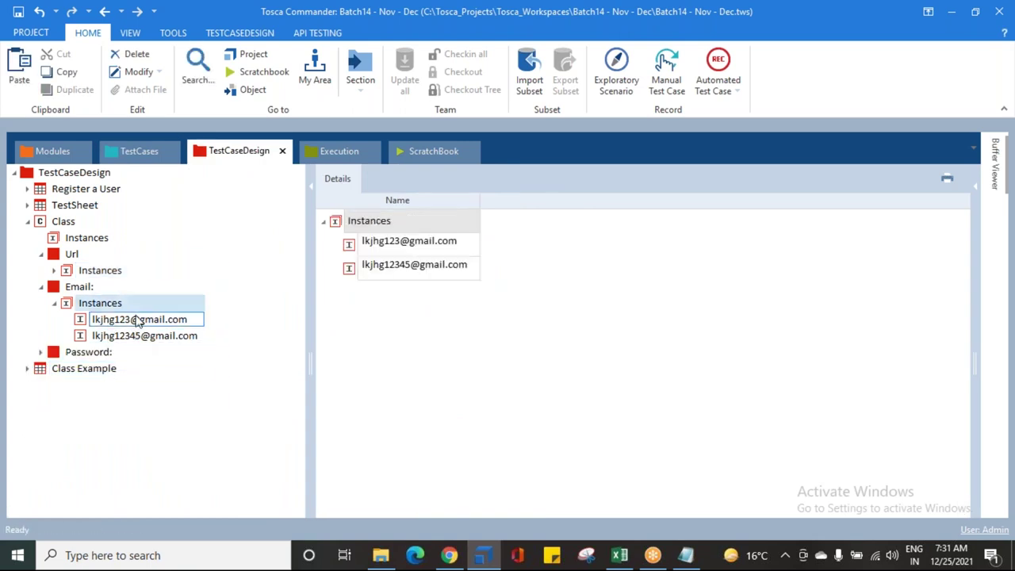
left_click(151, 321)
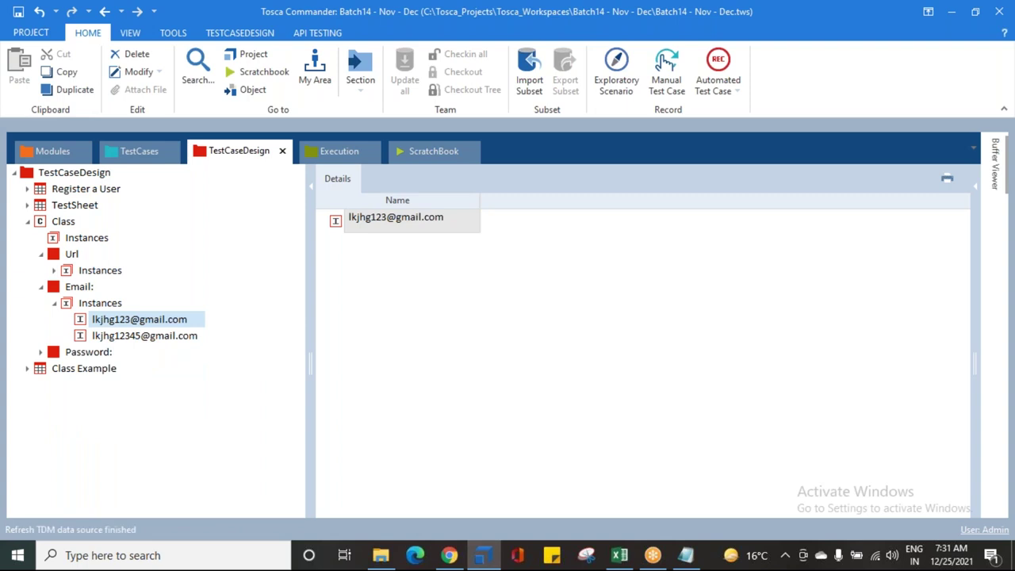
key("F2")
type("\"^[a-z]{6}+[0-9]{6}$\"]}@gmail.com")
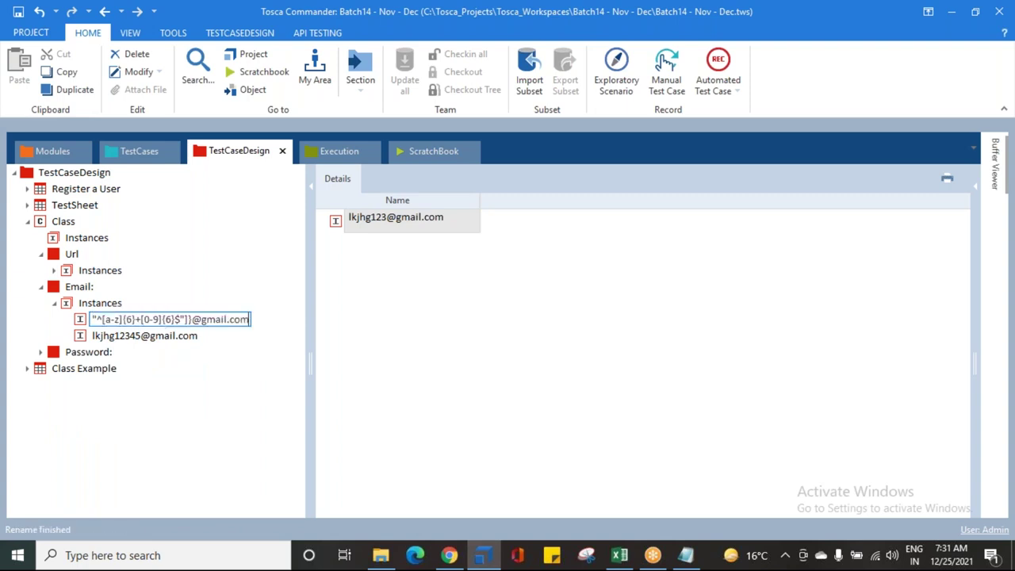
left_click(228, 319)
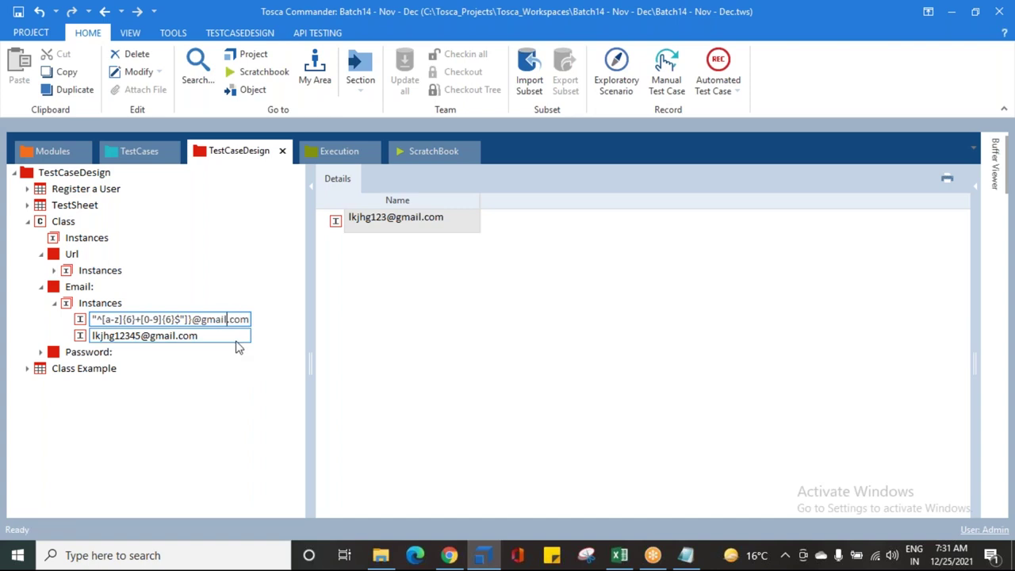
key("BackSpace")
key("BackSpace")
key("BackSpace")
key("BackSpace")
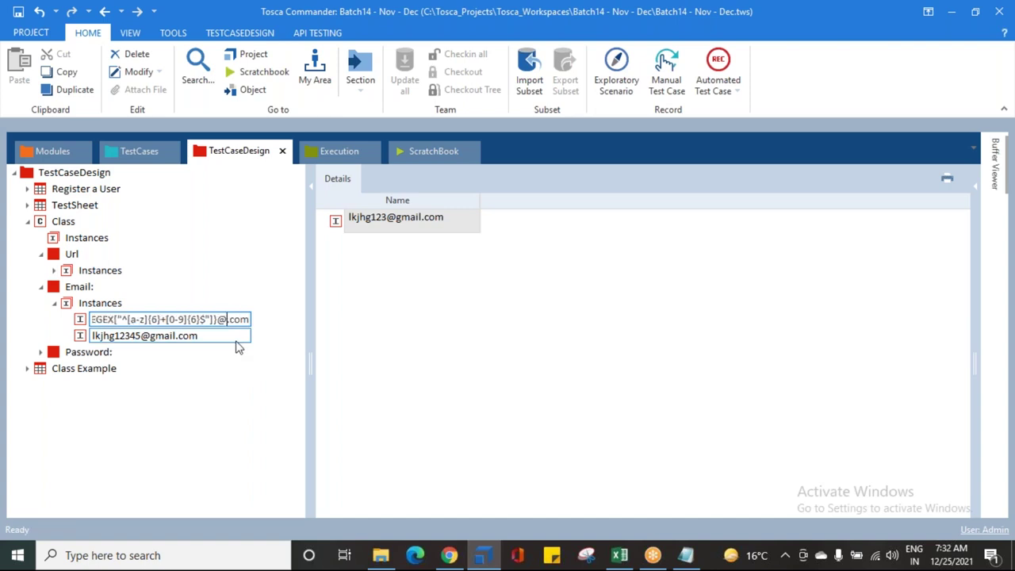
key("BackSpace")
type("mailinator")
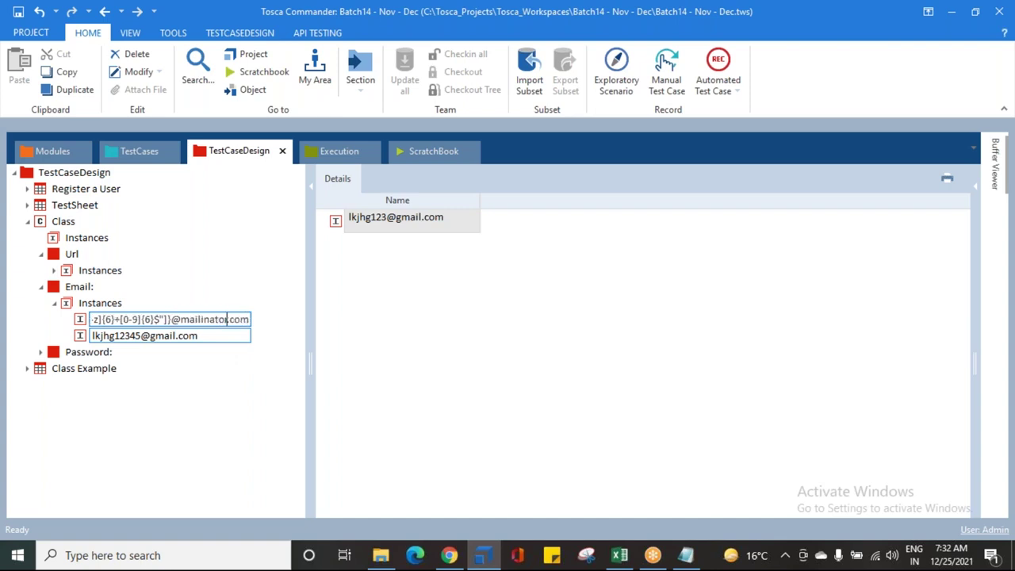
key("Return")
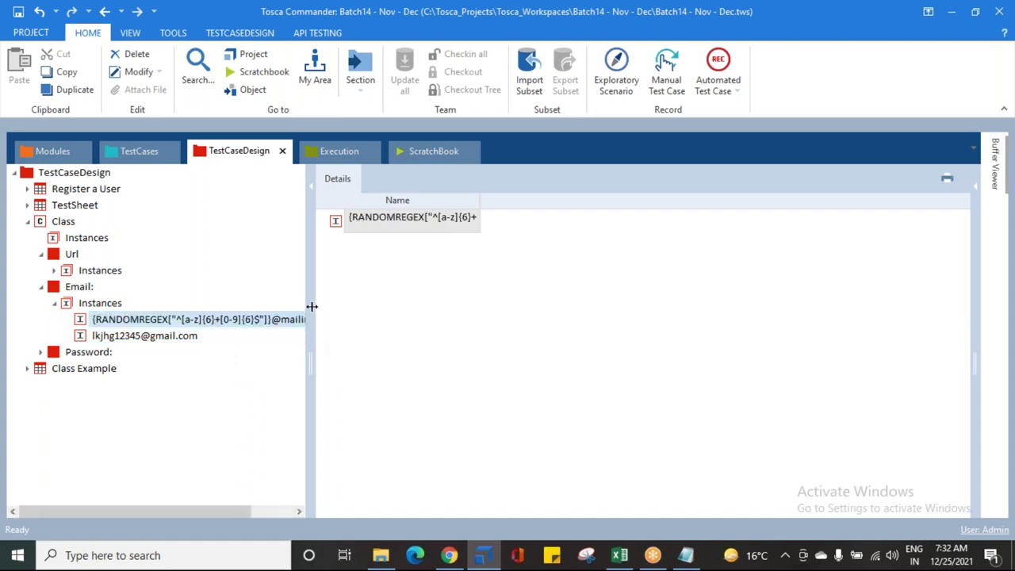
double_click(311, 307)
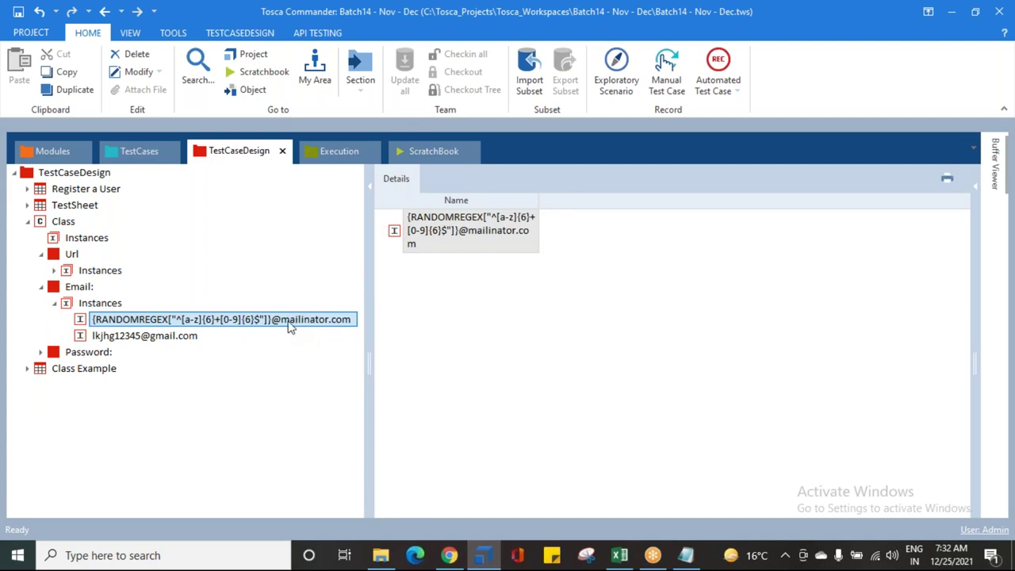
left_click(212, 340)
left_click(212, 342)
type("{RANDOMREGEX[\"^[a-z]{6}+[0-9]{6}$\"]}@gmail.com")
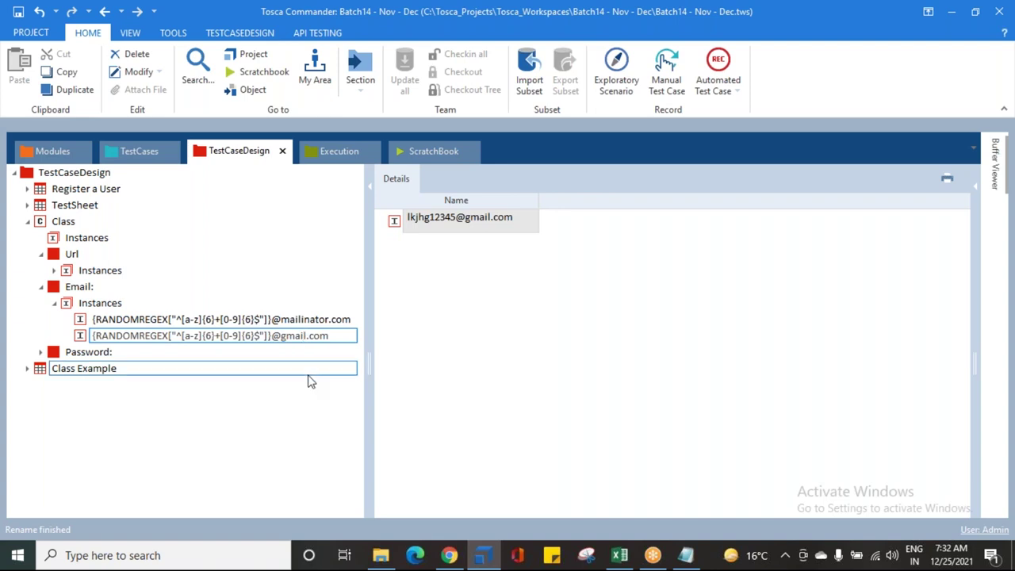
key("BackSpace")
key("BackSpace")
key("BackSpace")
key("BackSpace")
key("BackSpace")
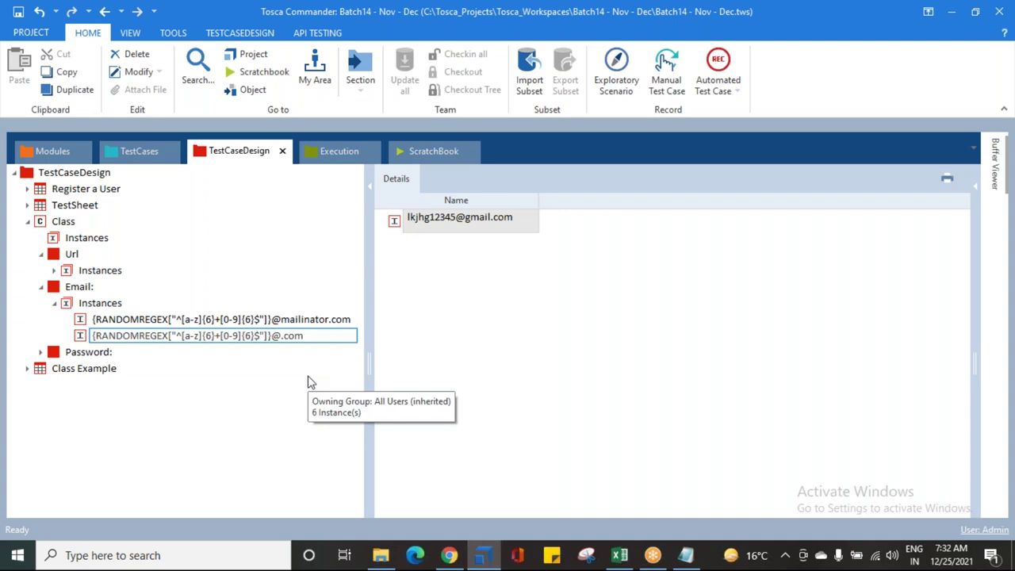
type("a")
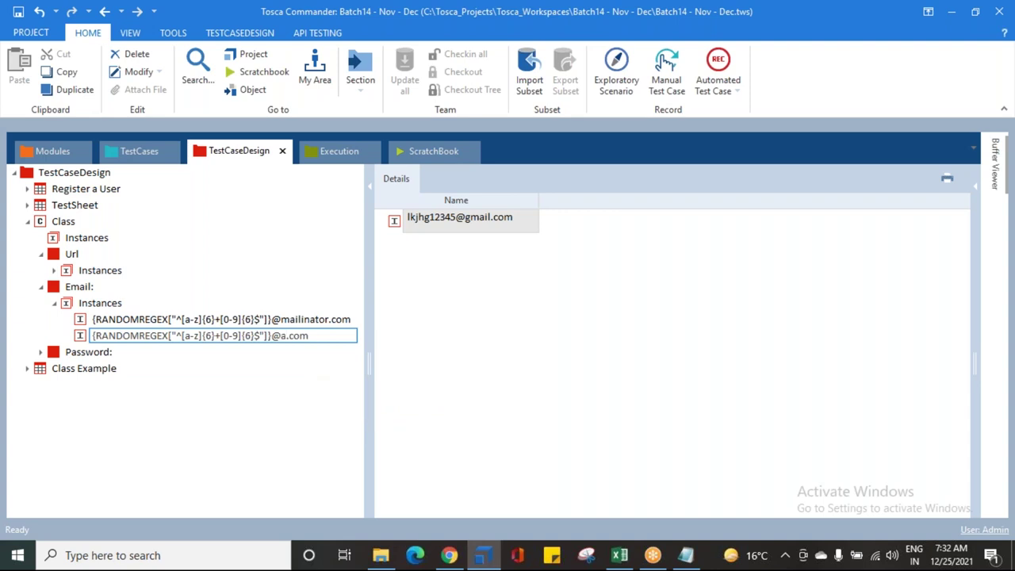
type("nz")
left_click(491, 389)
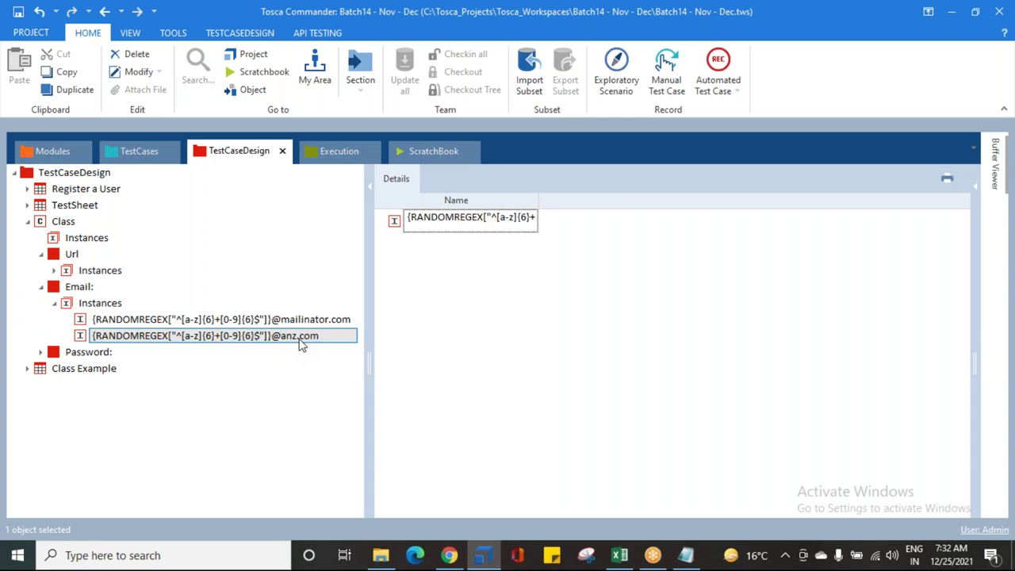
left_click(247, 324)
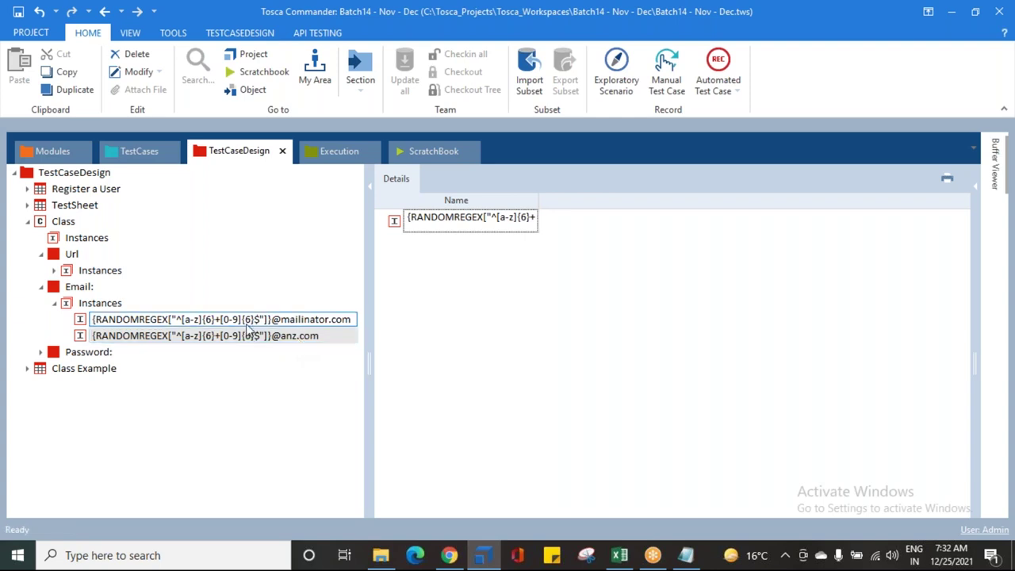
left_click(53, 304)
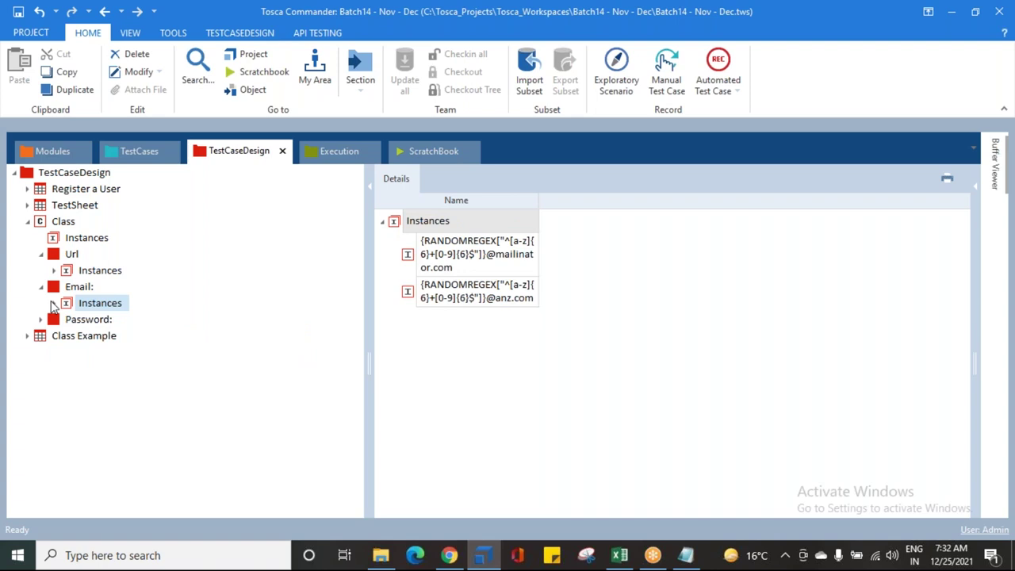
Step: Add two new instances under the Class's Instances node
left_click(41, 254)
left_click(68, 241)
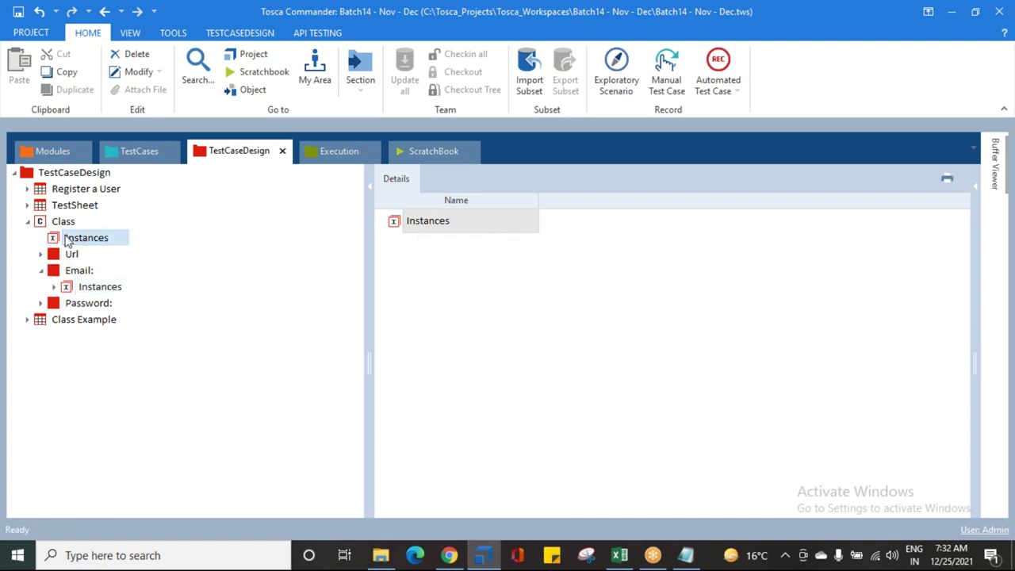
right_click(68, 240)
left_click(79, 217)
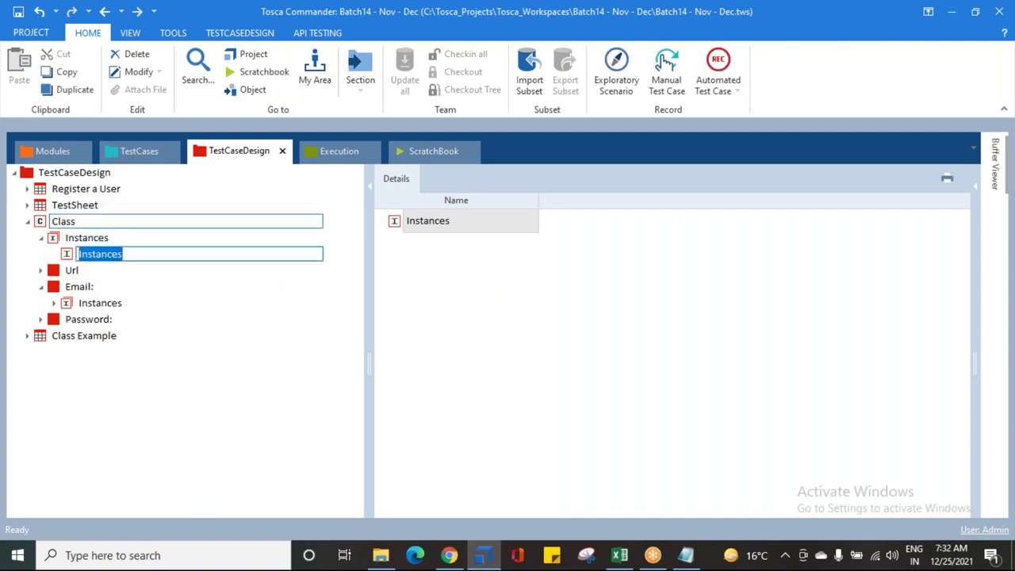
right_click(76, 238)
left_click(82, 202)
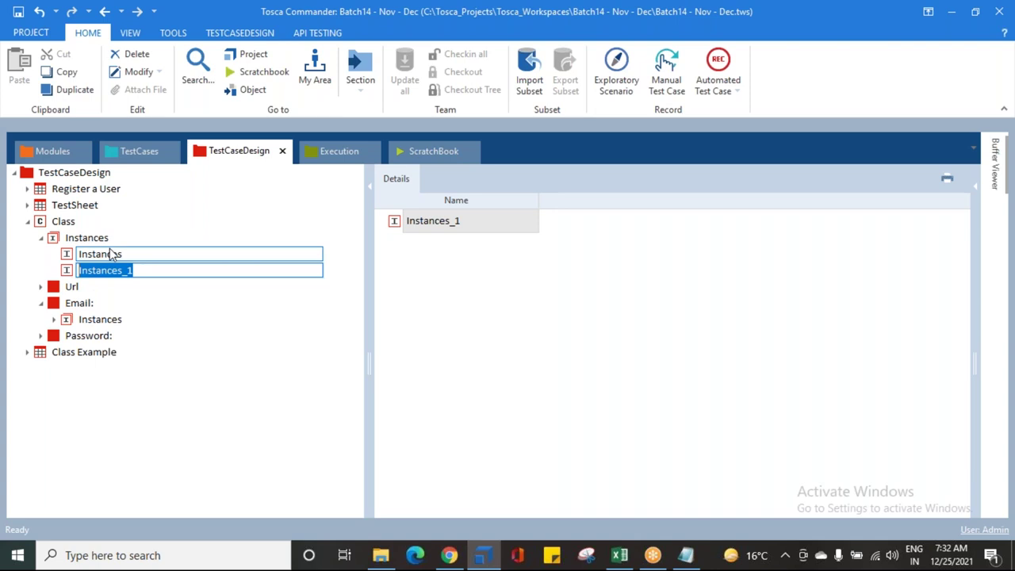
left_click(113, 253)
Step: Rename the new instances to Testing Env and Production Env
left_click(119, 254)
double_click(120, 254)
key("BackSpace")
type("Test")
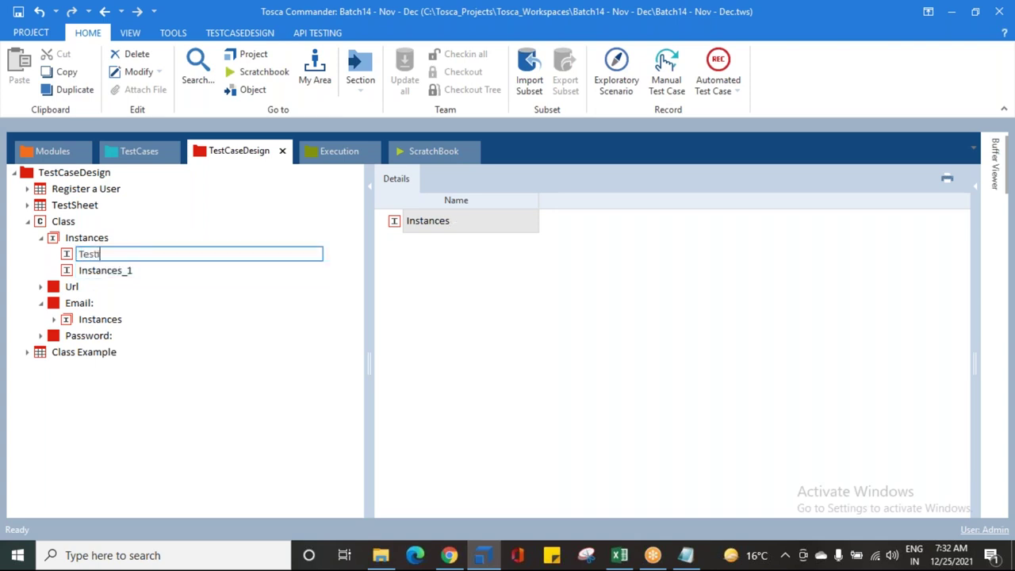
type("ing Env")
key("Return")
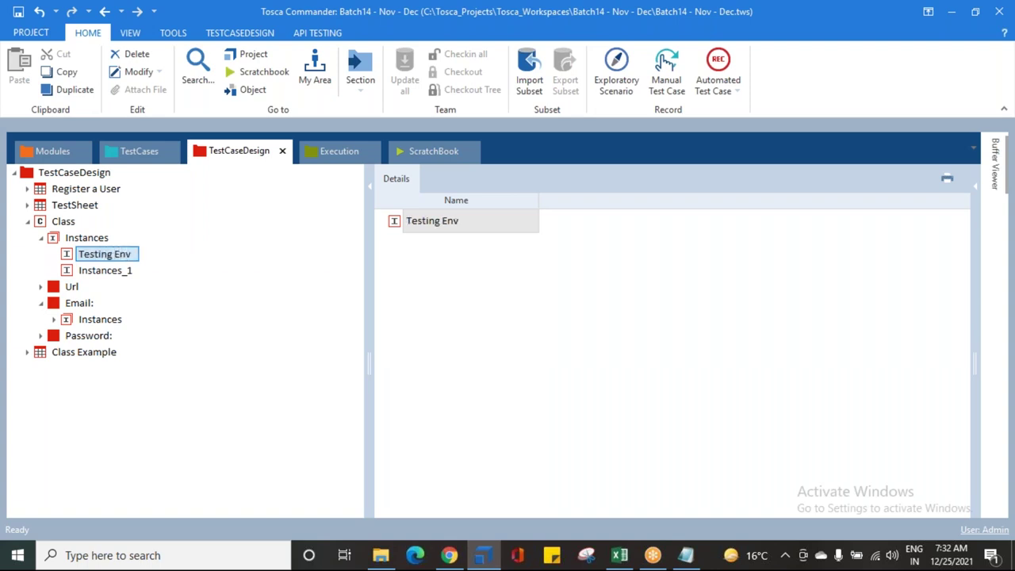
left_click(98, 276)
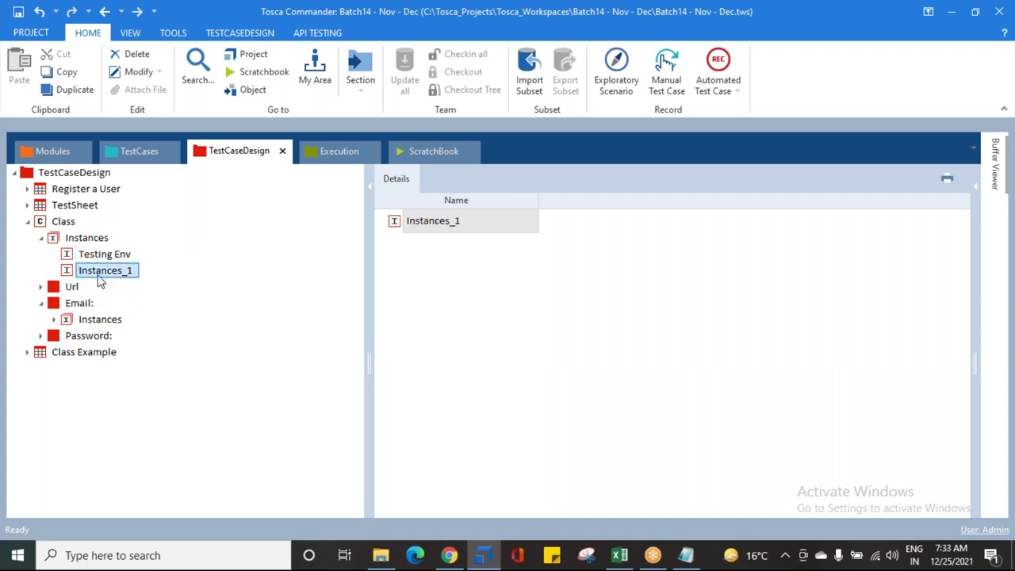
key("F2")
type("P")
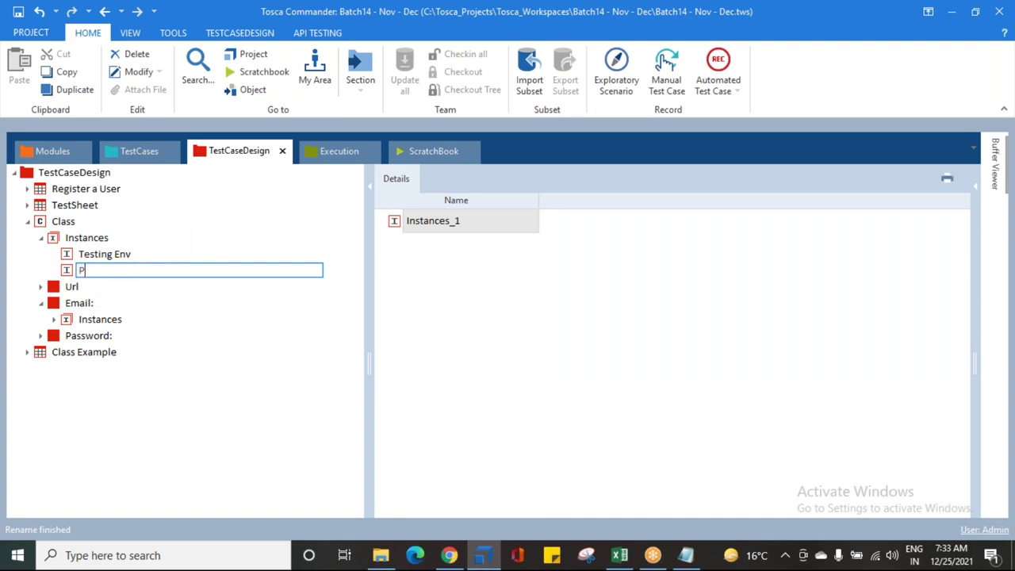
type("roduction Env")
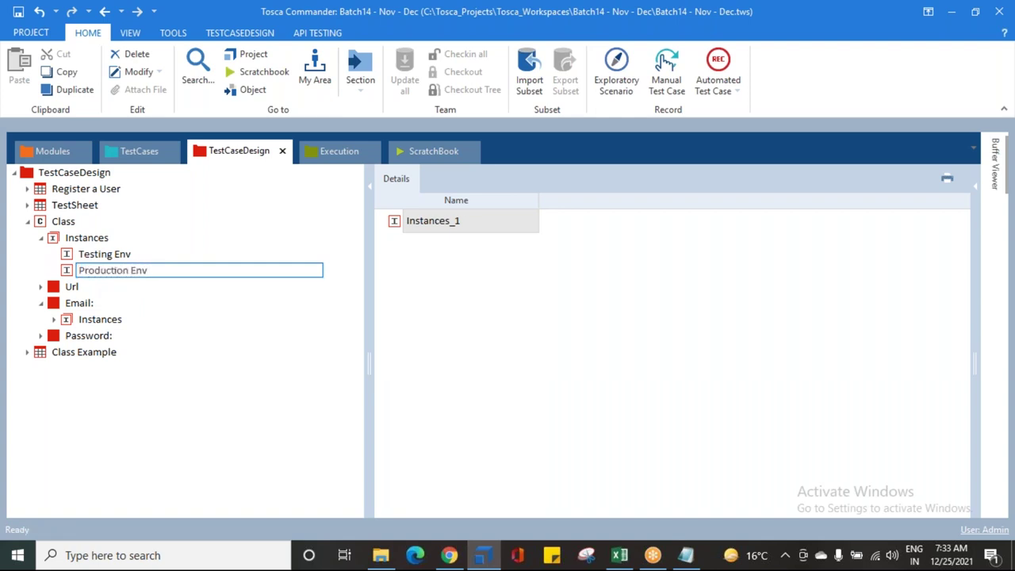
key("Return")
Step: Show the Class overview table with the Testing Env and Production Env columns
left_click_drag(97, 280, 109, 257)
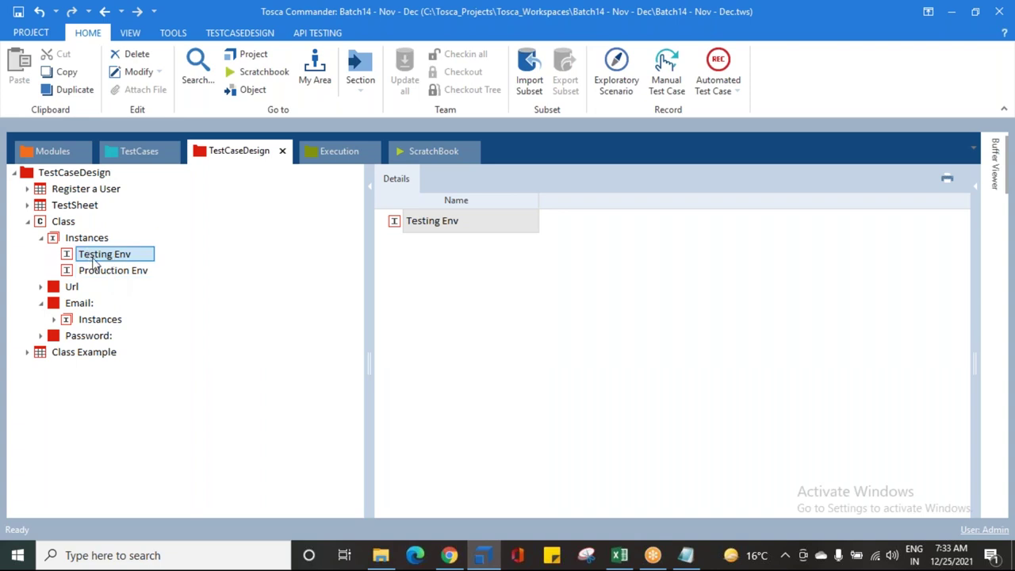
left_click(111, 272)
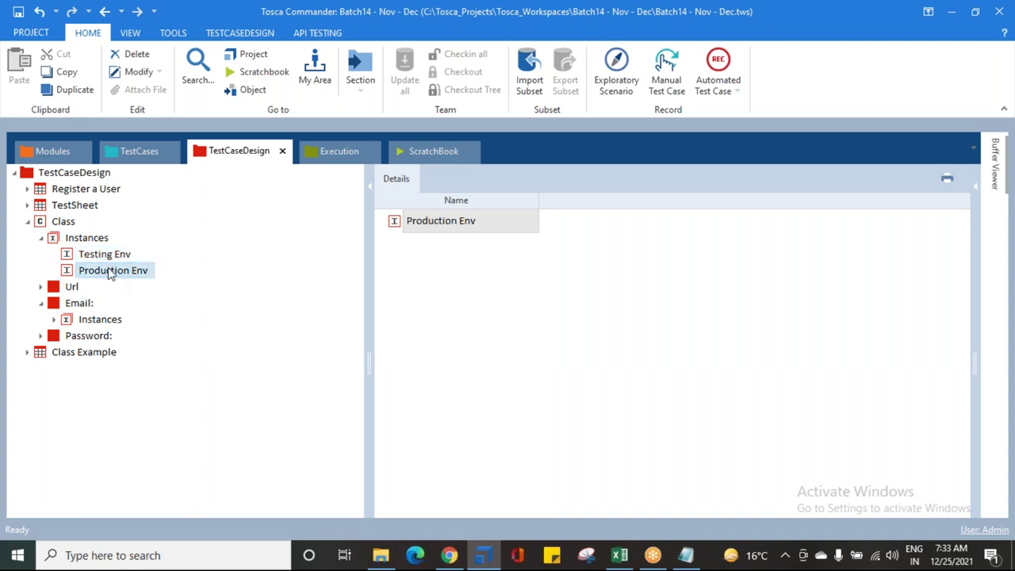
left_click(41, 225)
left_click(41, 238)
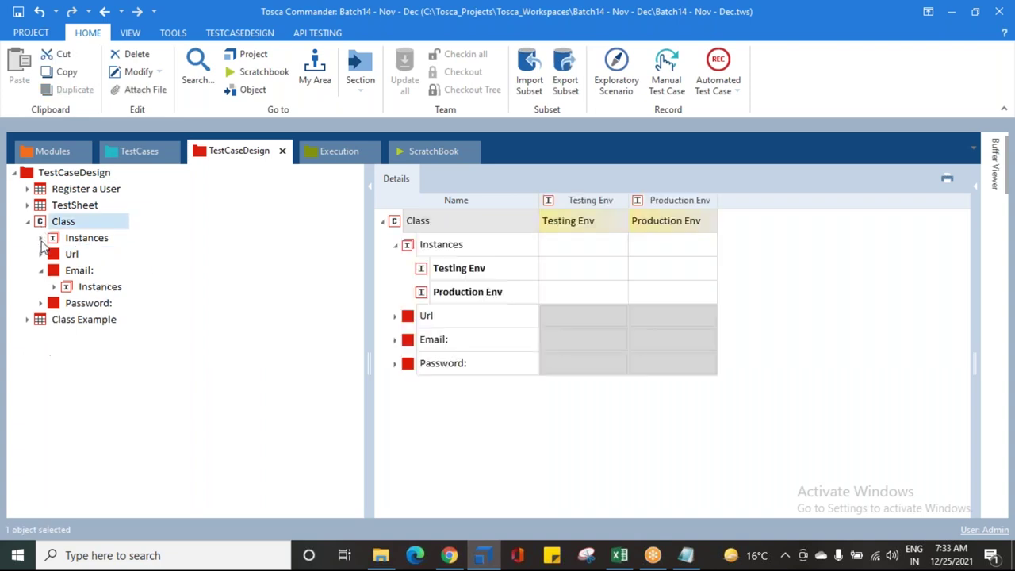
left_click(40, 271)
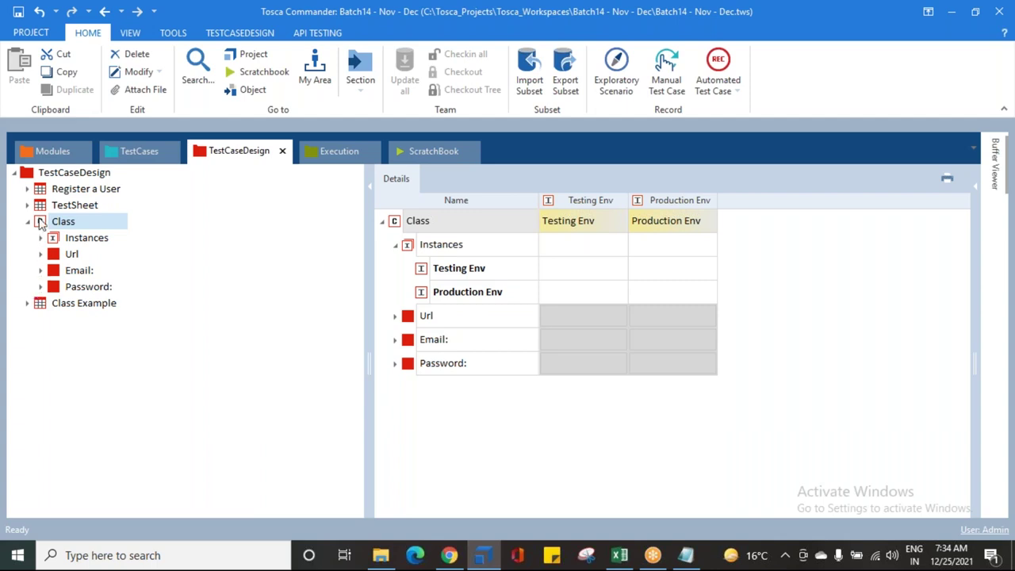
Step: Collapse Url and Email:, then show the Class details with Testing Env and Production Env columns
left_click(66, 243)
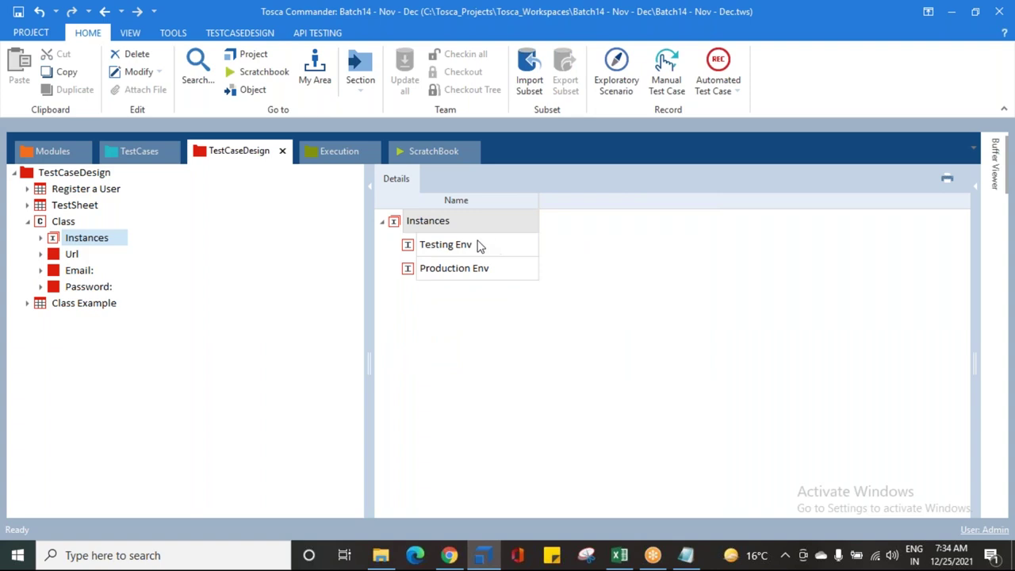
left_click(477, 246)
left_click(468, 268)
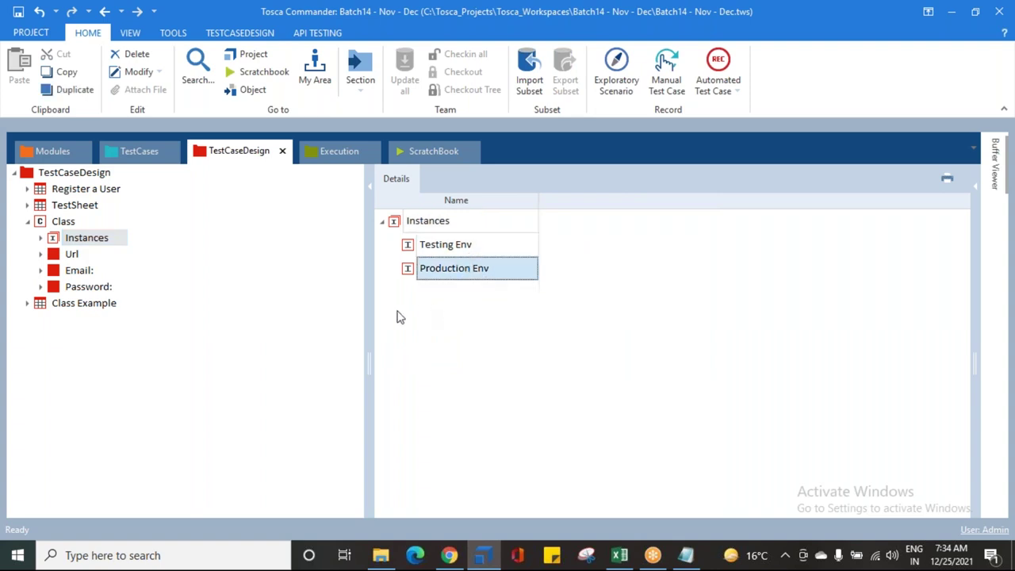
left_click(41, 254)
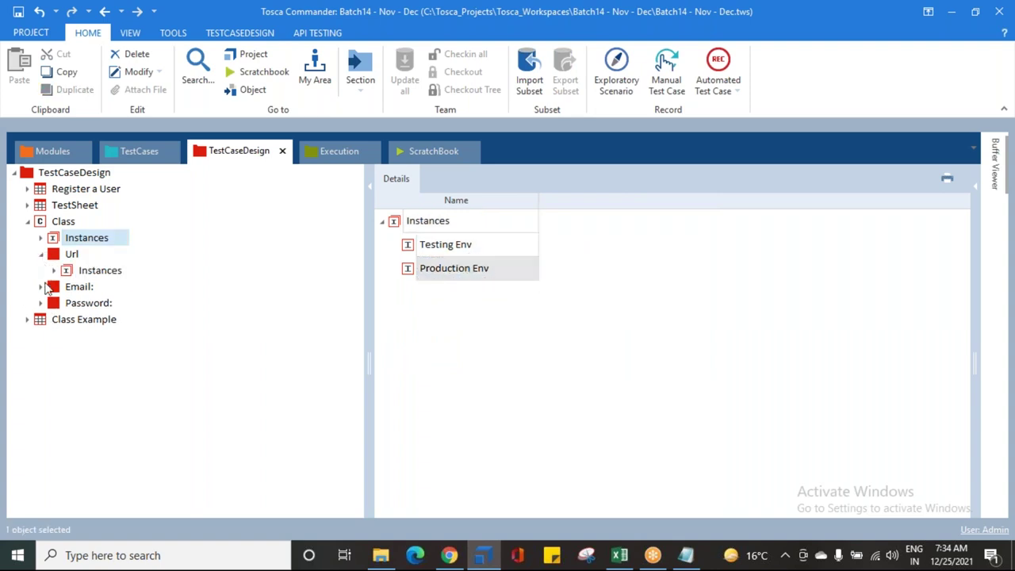
left_click(40, 287)
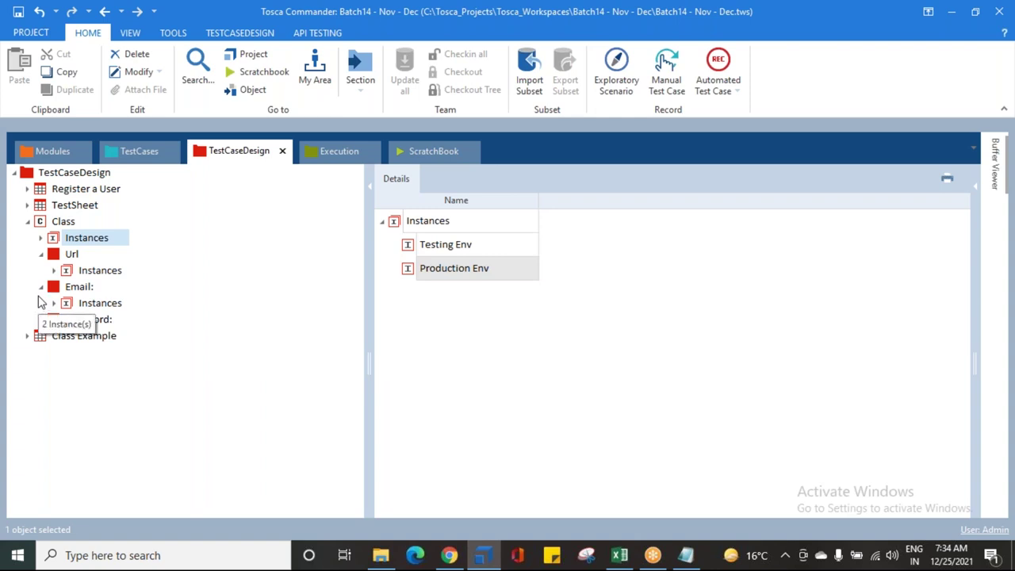
left_click(41, 254)
left_click(41, 271)
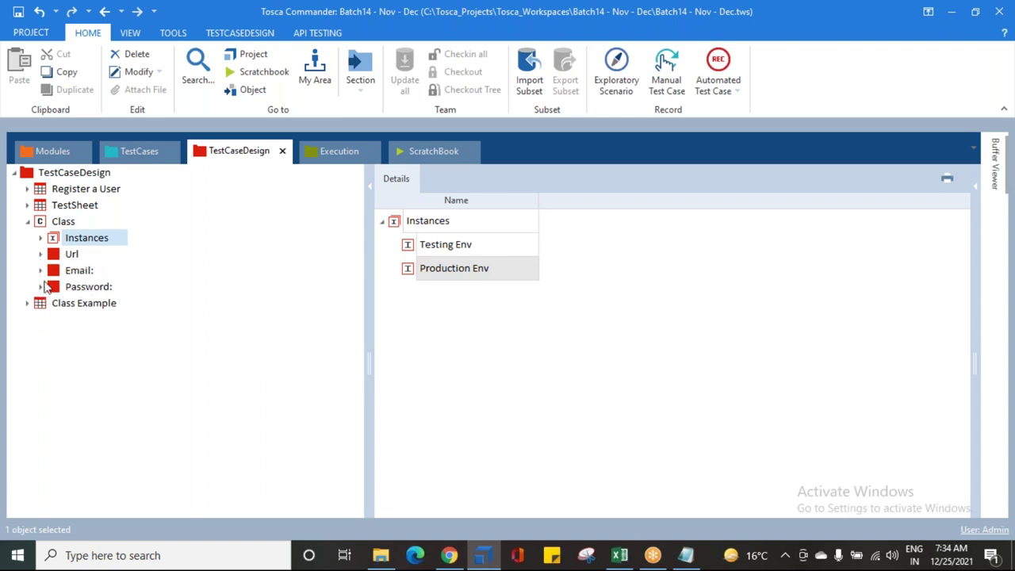
left_click(67, 224)
left_click_drag(365, 265, 244, 261)
left_click(269, 245)
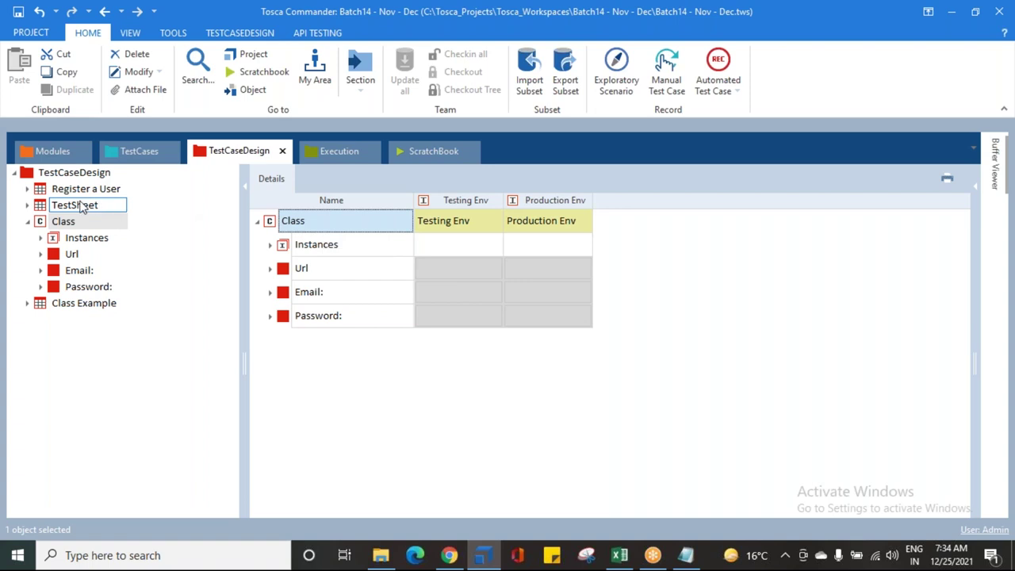
left_click(46, 195)
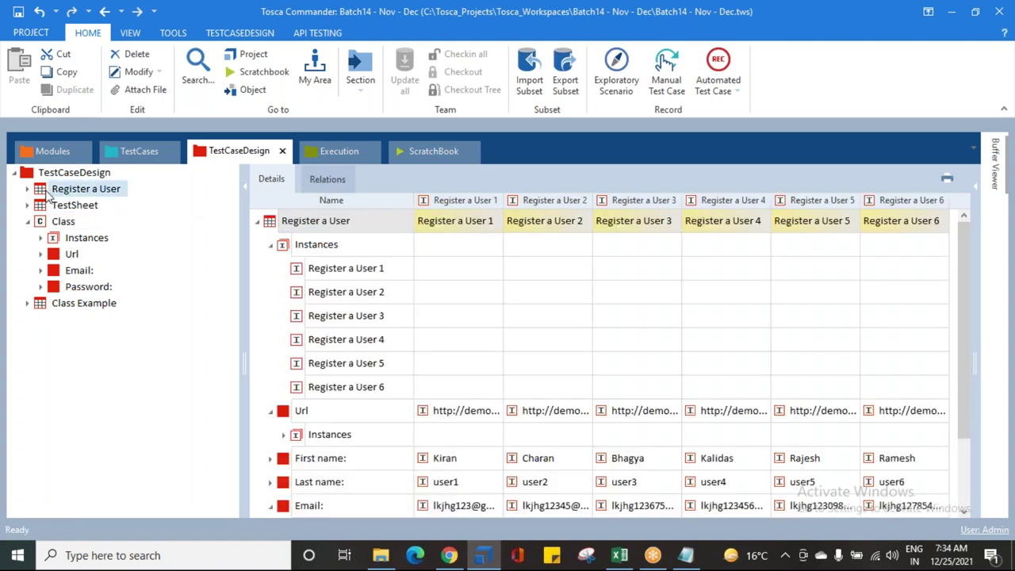
left_click(271, 245)
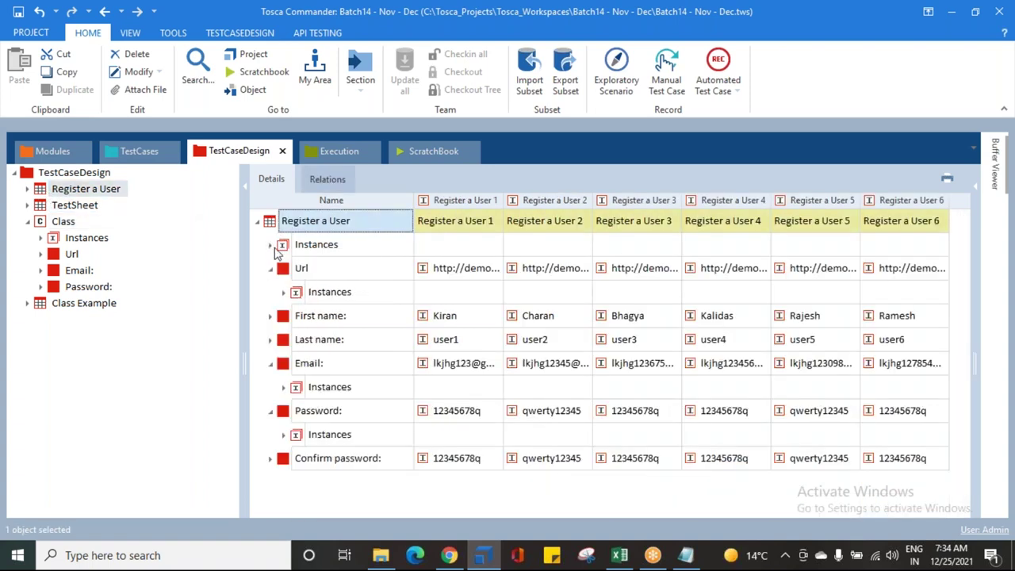
left_click(271, 268)
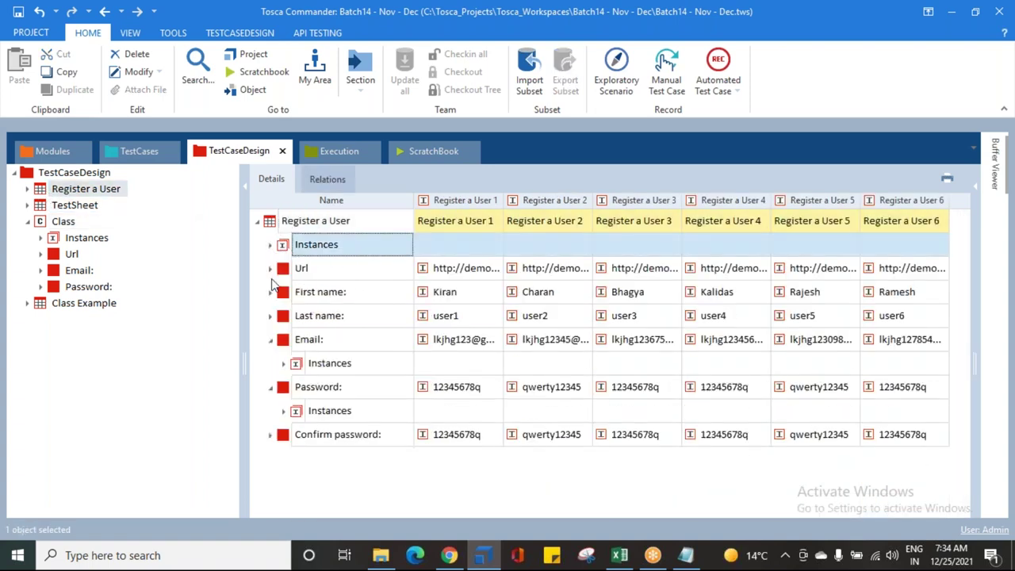
left_click(270, 340)
left_click(270, 364)
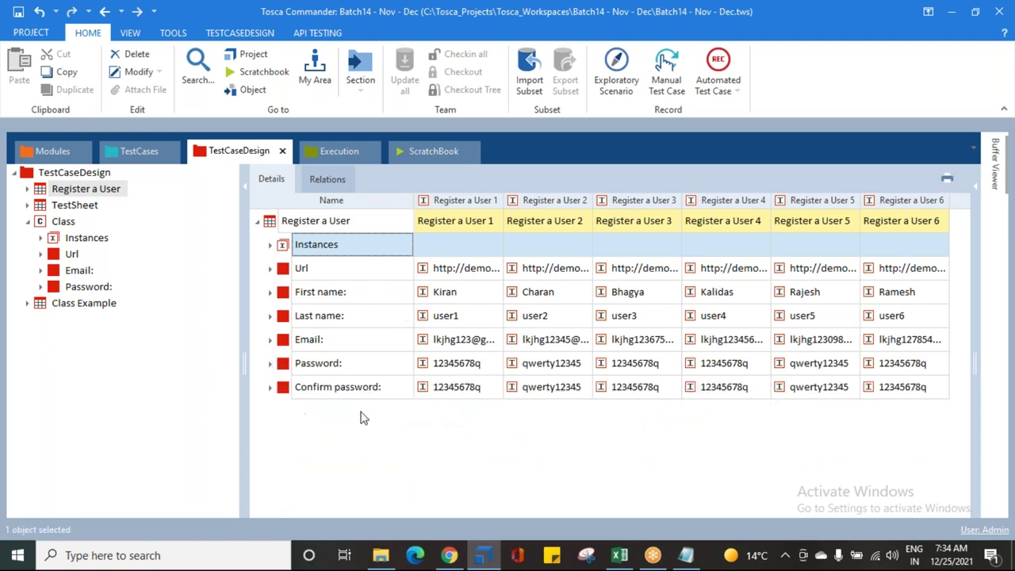
left_click(63, 225)
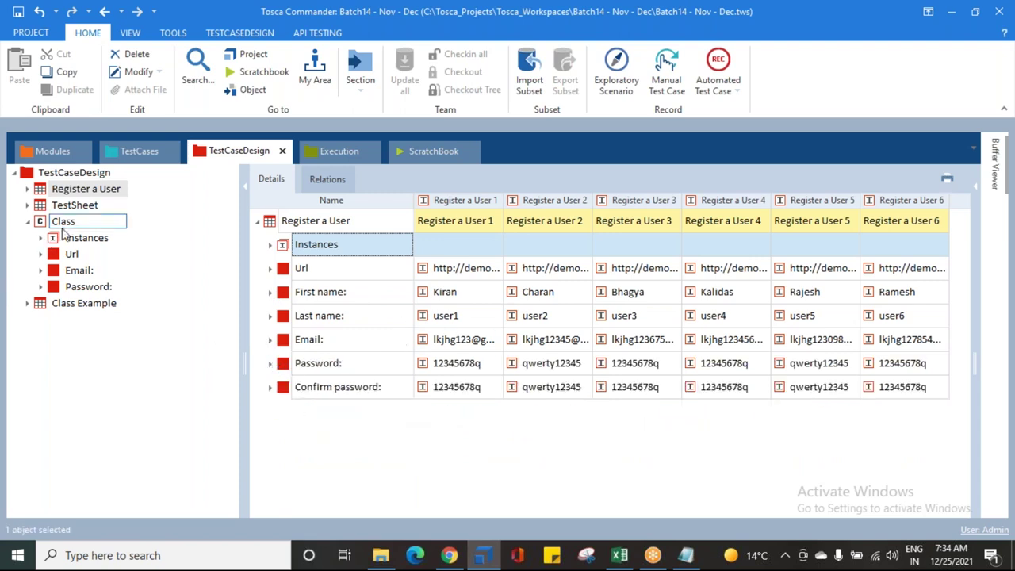
left_click(546, 226)
left_click(81, 193)
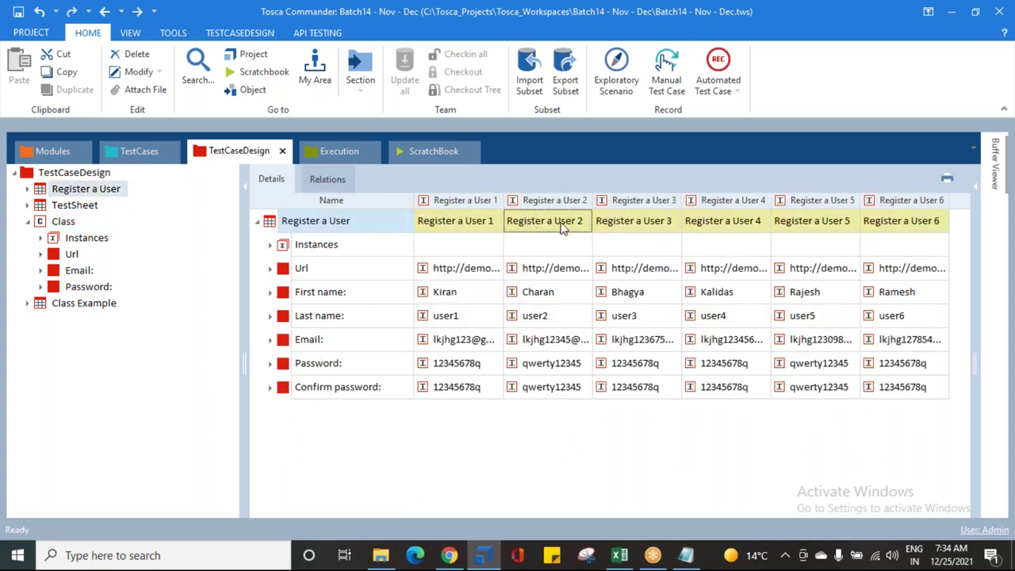
left_click(64, 221)
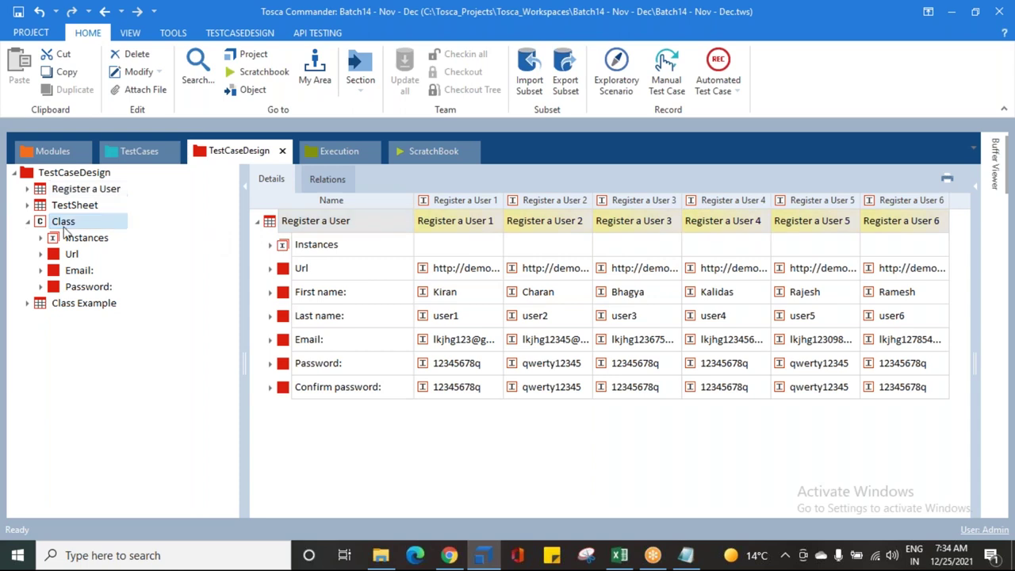
left_click(531, 220)
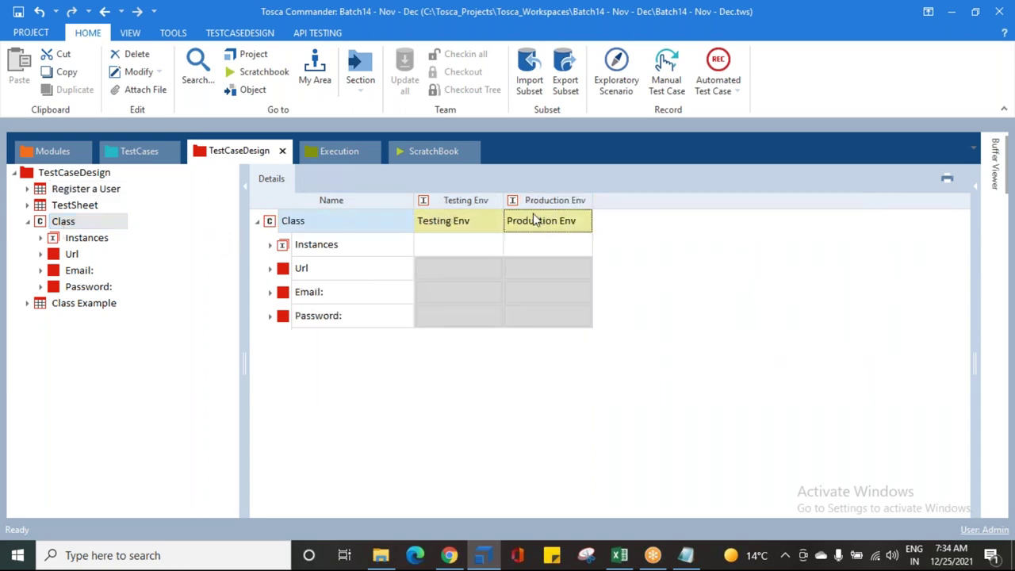
left_click(300, 251)
left_click(300, 272)
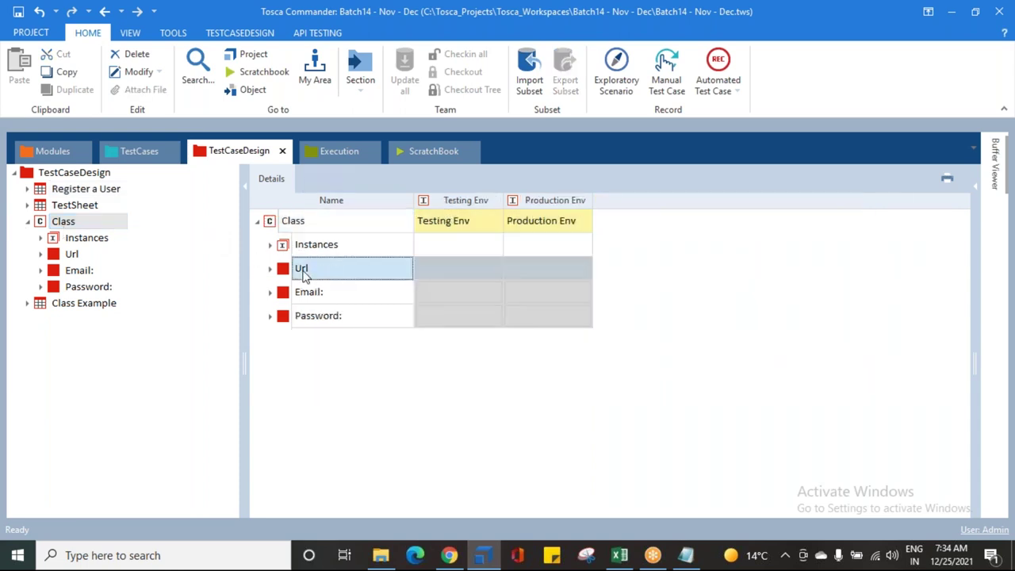
left_click(269, 293)
left_click(270, 292)
left_click(101, 239)
left_click(85, 189)
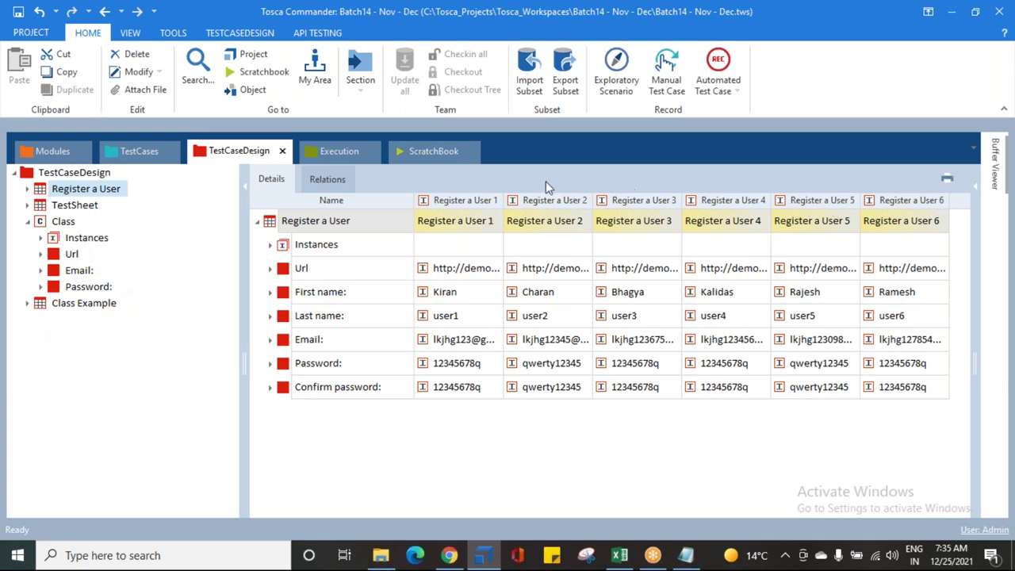
left_click(276, 227)
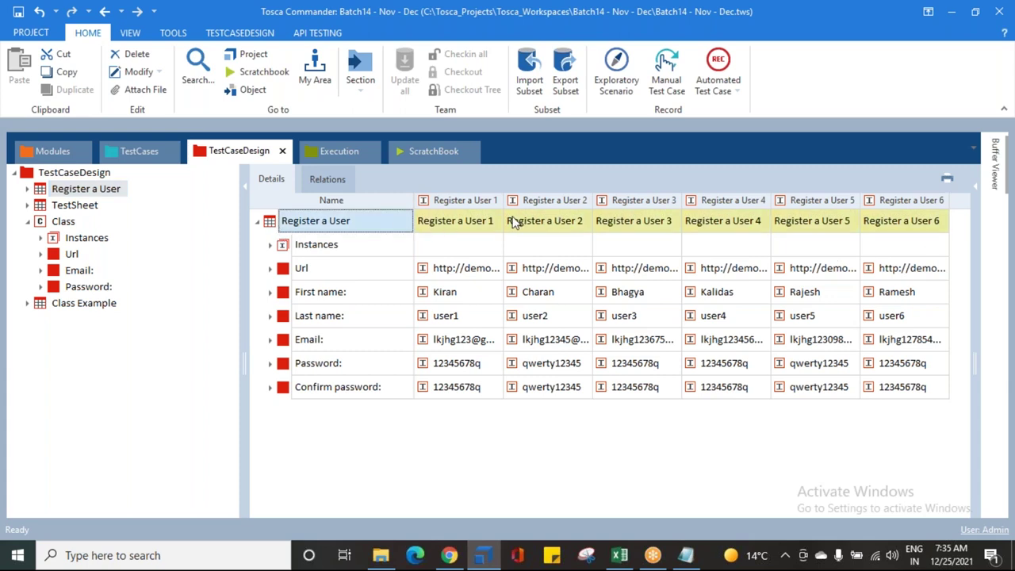
left_click(55, 227)
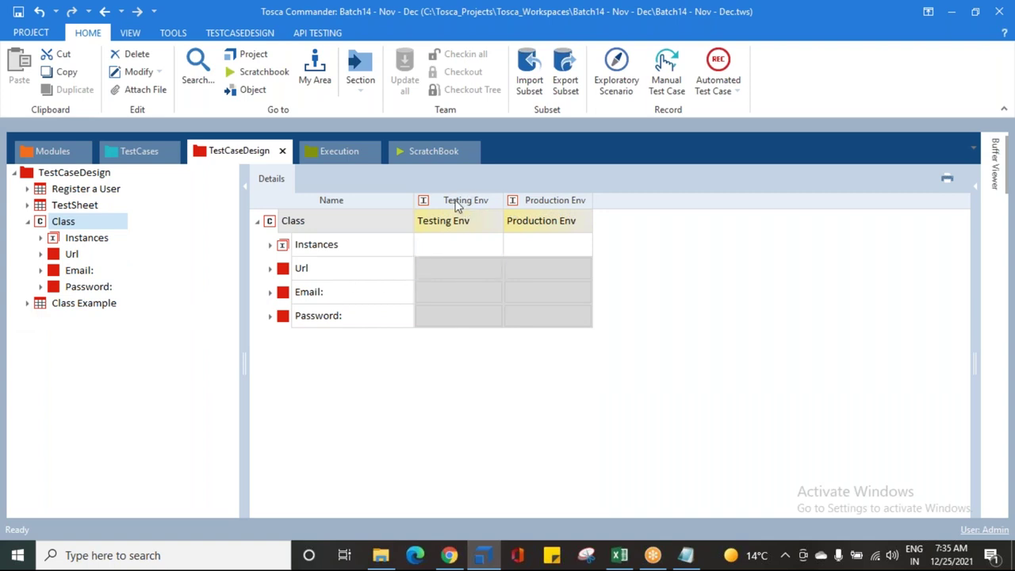
Step: Widen the Testing Env and Production Env columns to show their full values
left_click(458, 270)
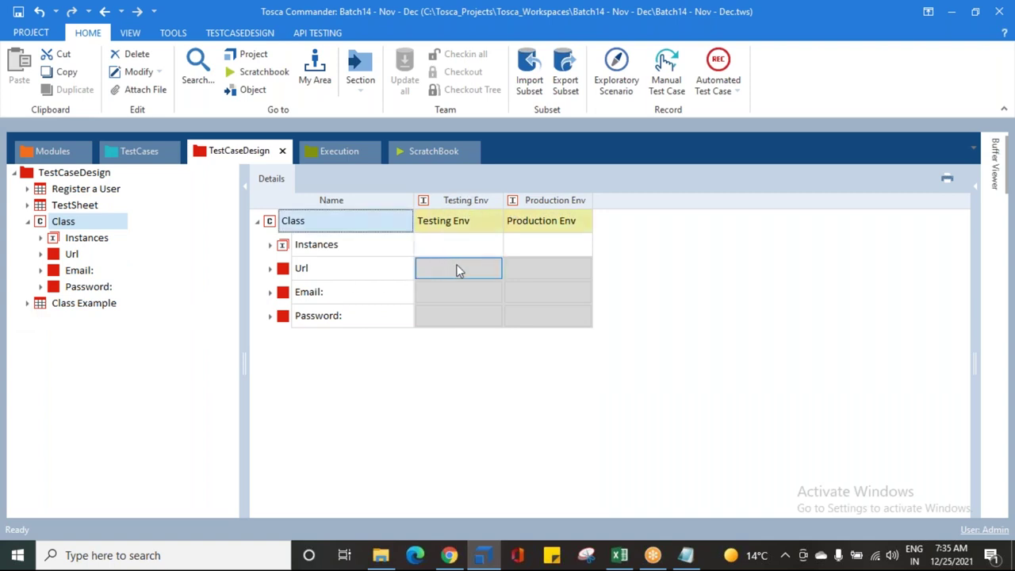
left_click_drag(498, 201, 611, 201)
left_click_drag(701, 202, 883, 200)
left_click_drag(612, 201, 684, 200)
left_click_drag(413, 200, 365, 201)
left_click(506, 273)
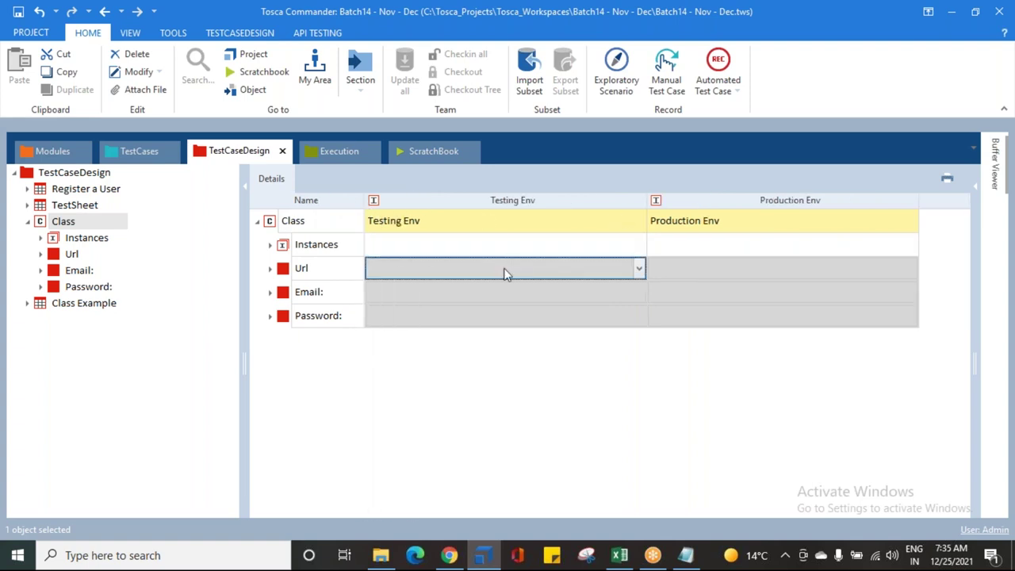
left_click(635, 268)
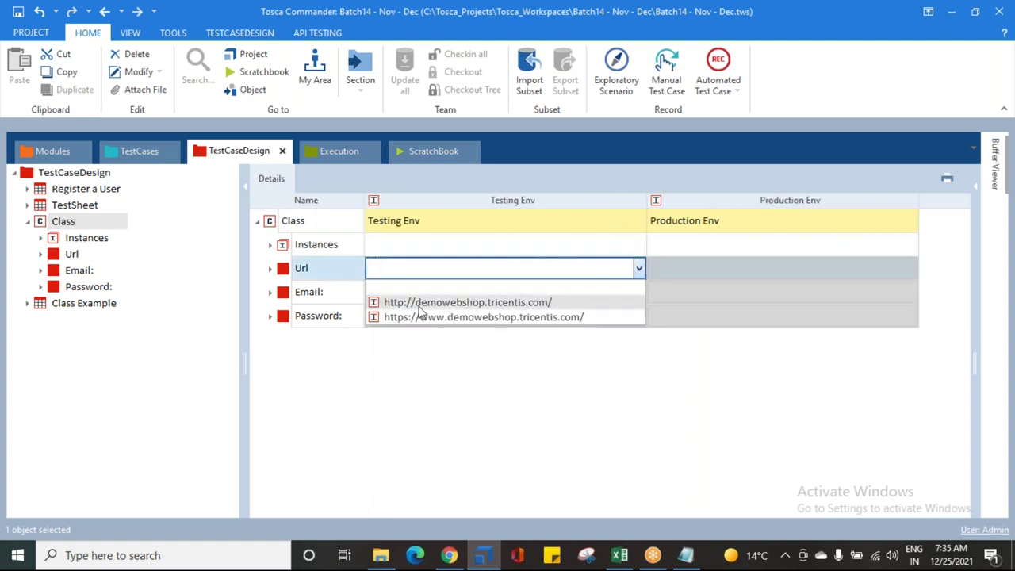
left_click(419, 309)
left_click(611, 296)
left_click(640, 291)
left_click(498, 325)
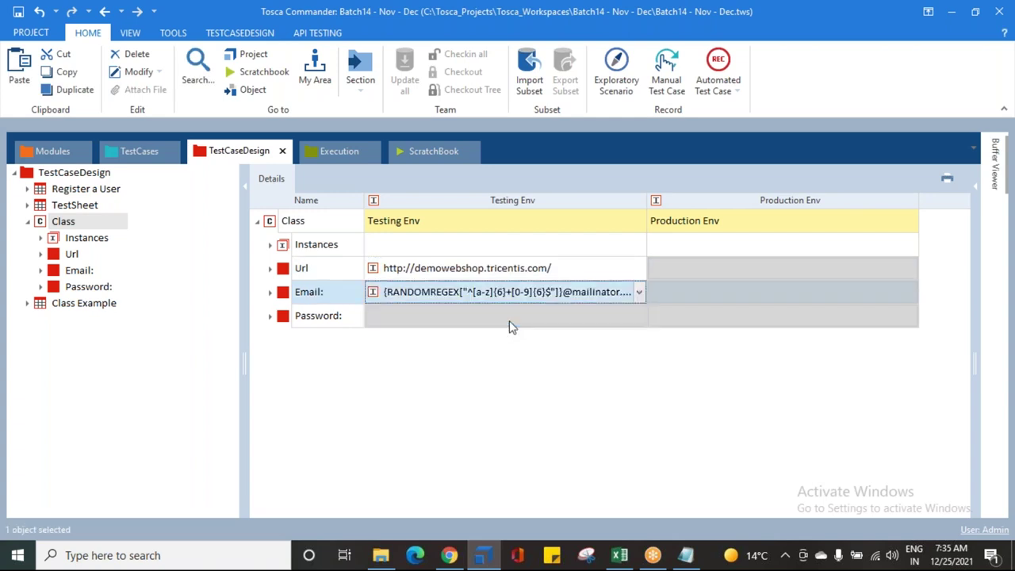
left_click(639, 318)
left_click(640, 316)
left_click(430, 351)
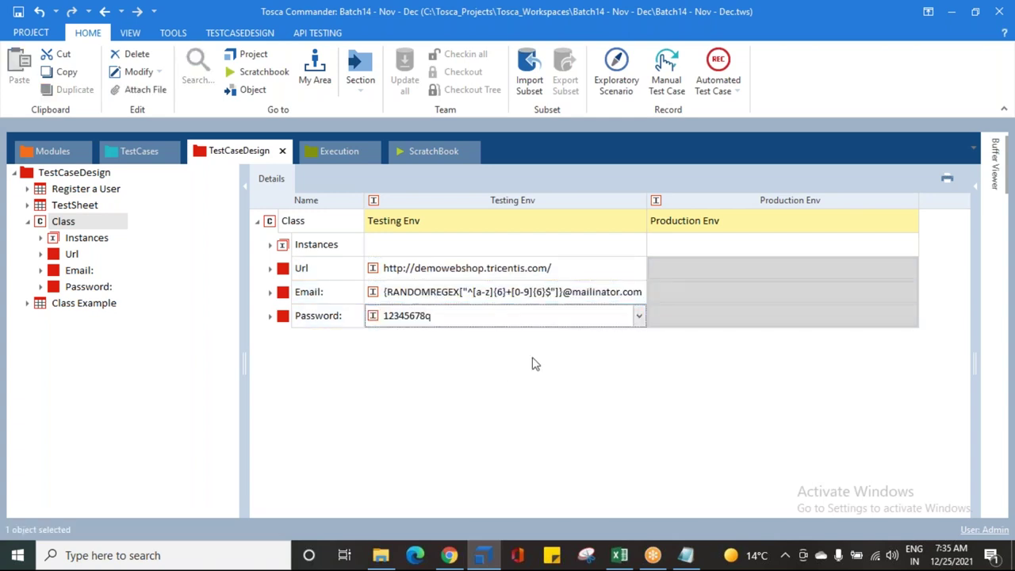
Step: Give Production Env the https Url, anz.com email pattern and second password
left_click(837, 274)
left_click(911, 268)
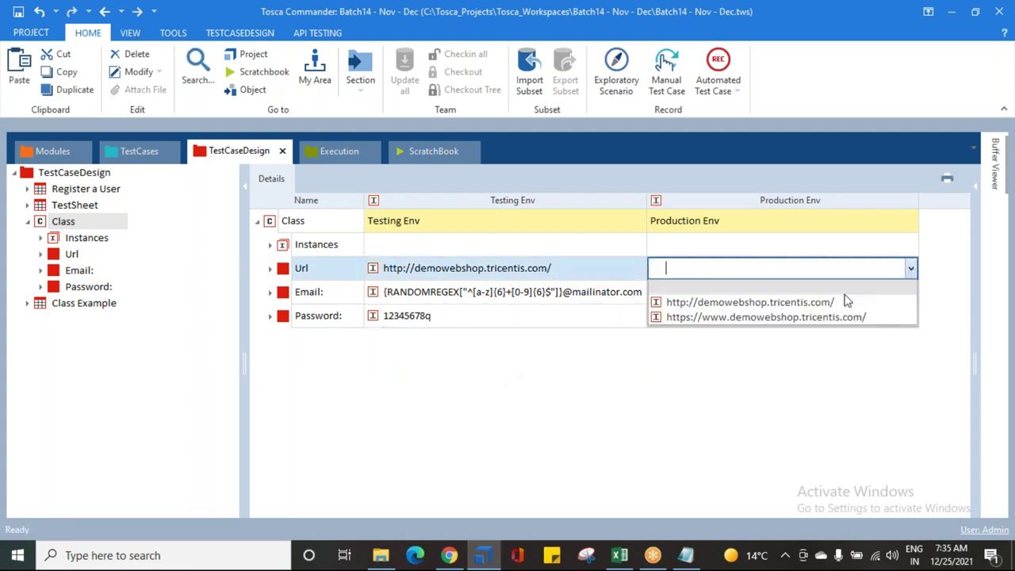
left_click(791, 318)
left_click(841, 300)
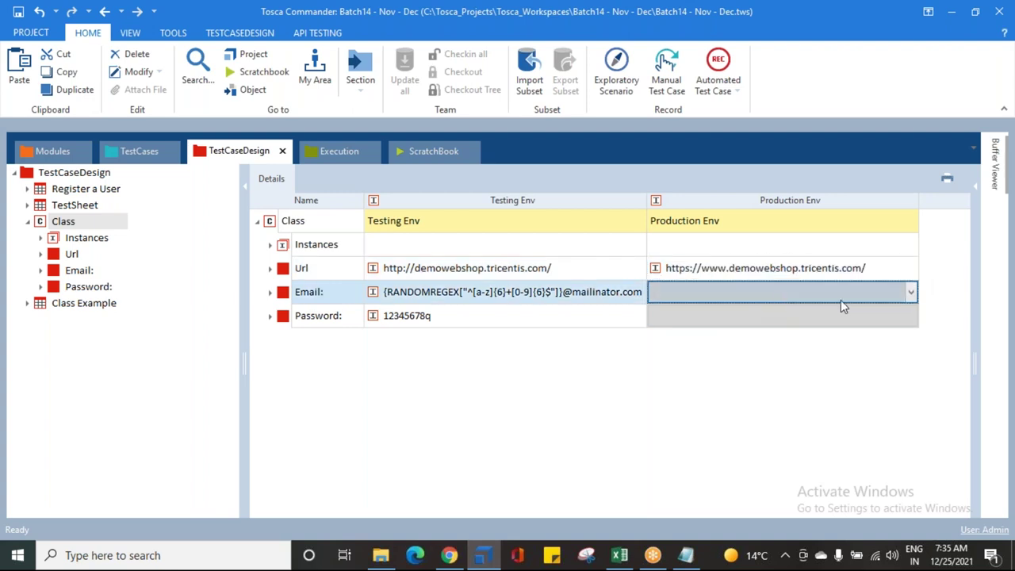
left_click(911, 292)
left_click(820, 341)
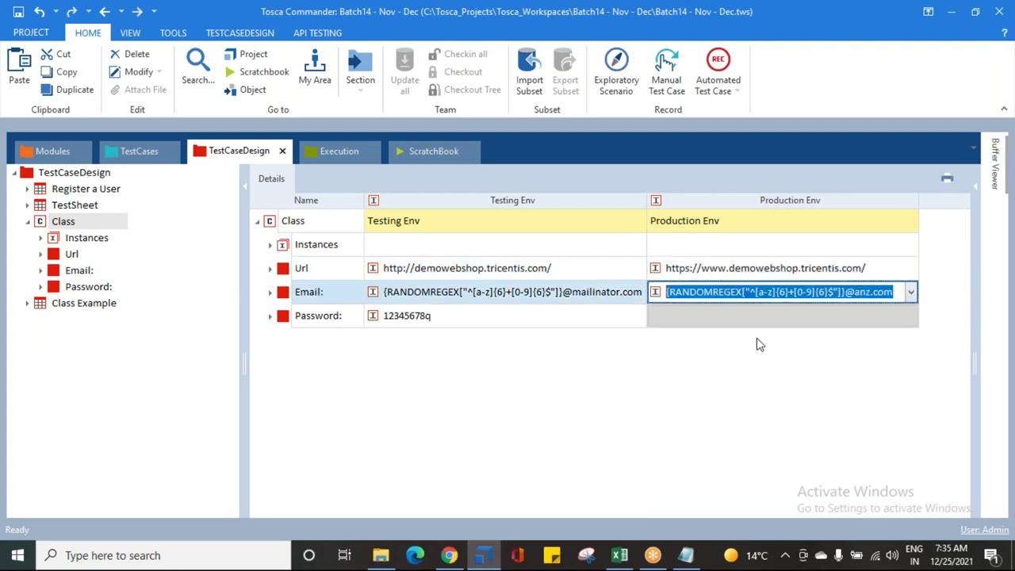
left_click(736, 317)
left_click(911, 315)
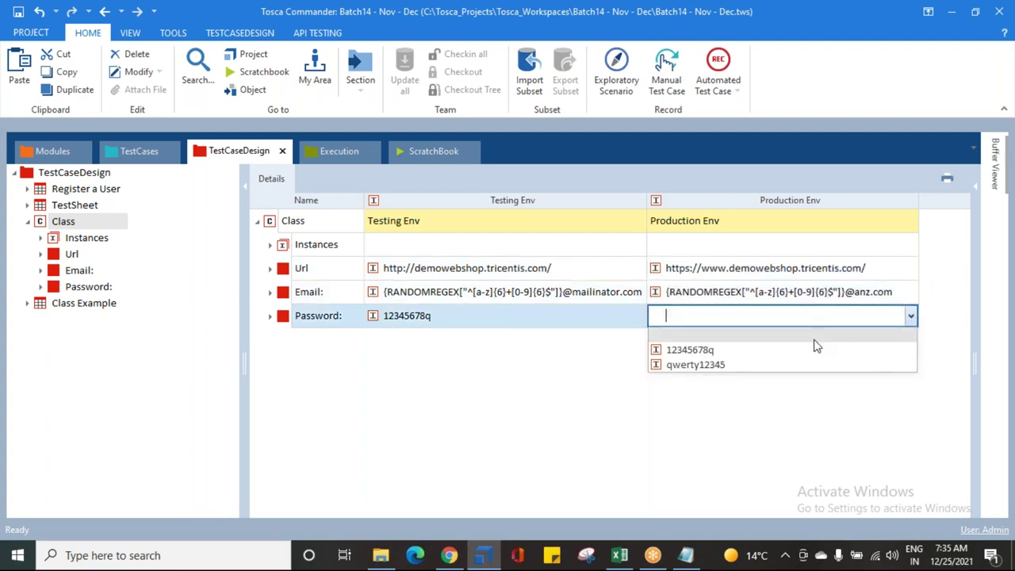
left_click(745, 367)
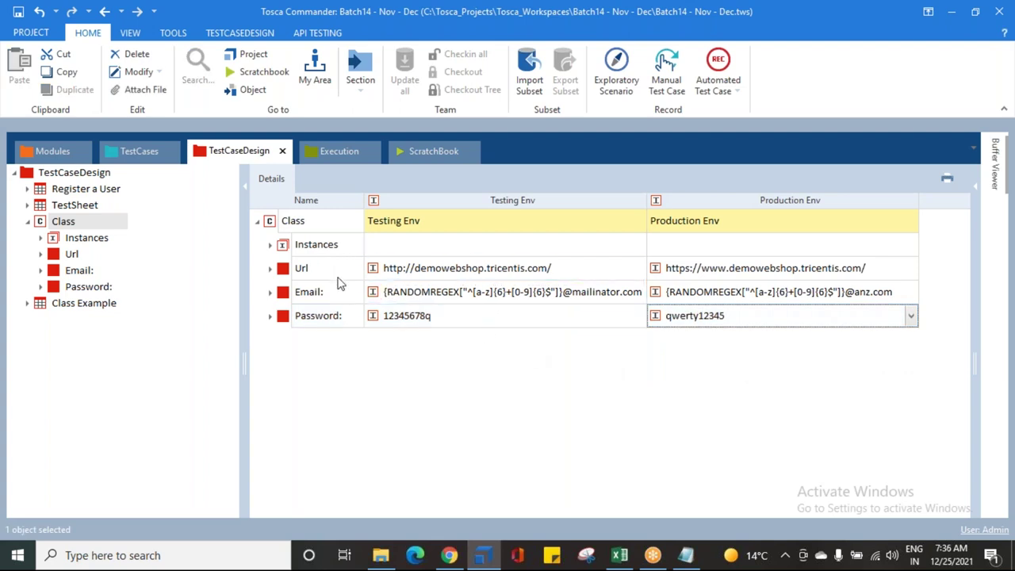
Step: Review the Testing Env Url, Email and Password values, then collapse the Class node
left_click(487, 270)
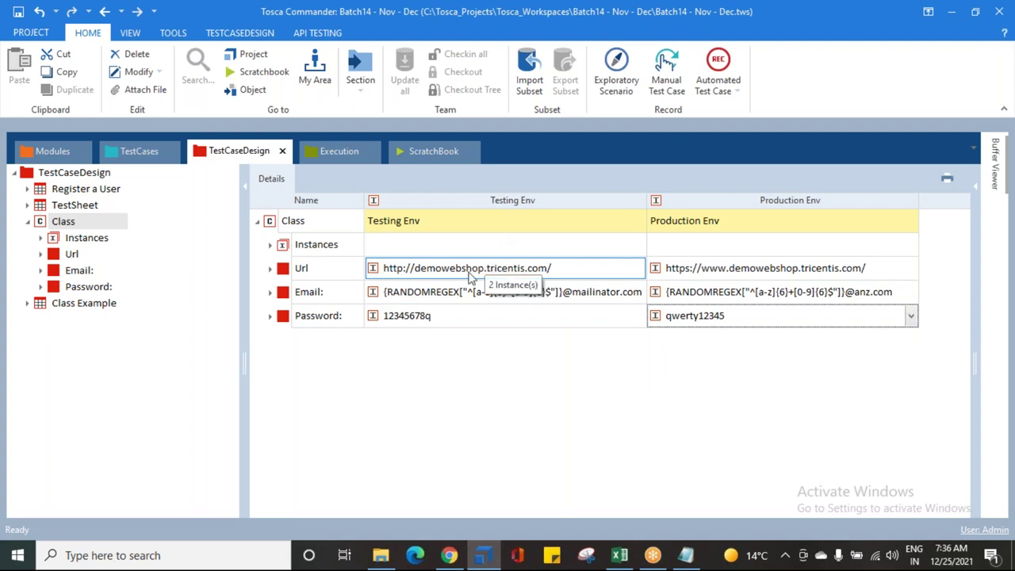
left_click(407, 320)
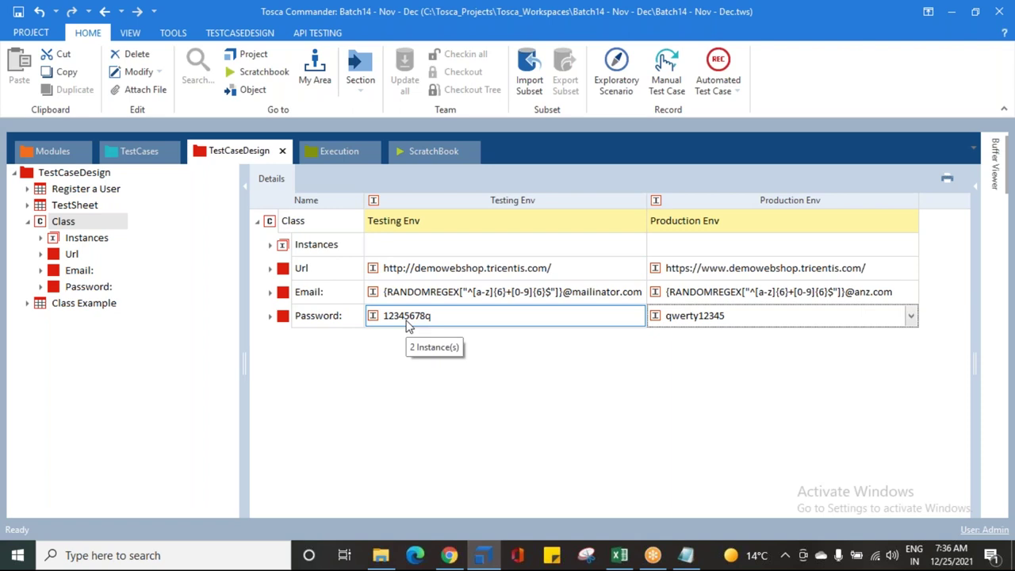
key("Tab")
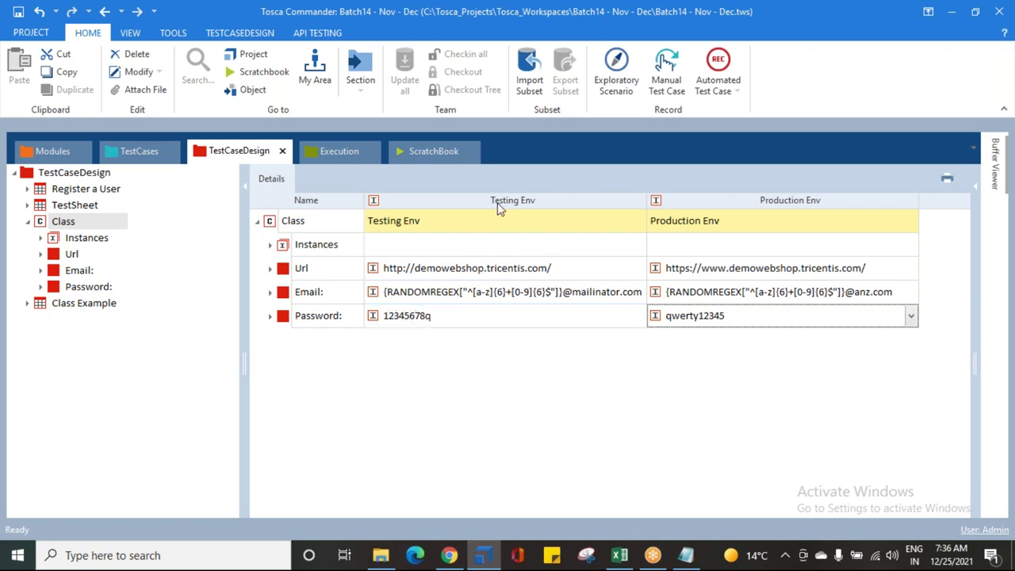
left_click(506, 270)
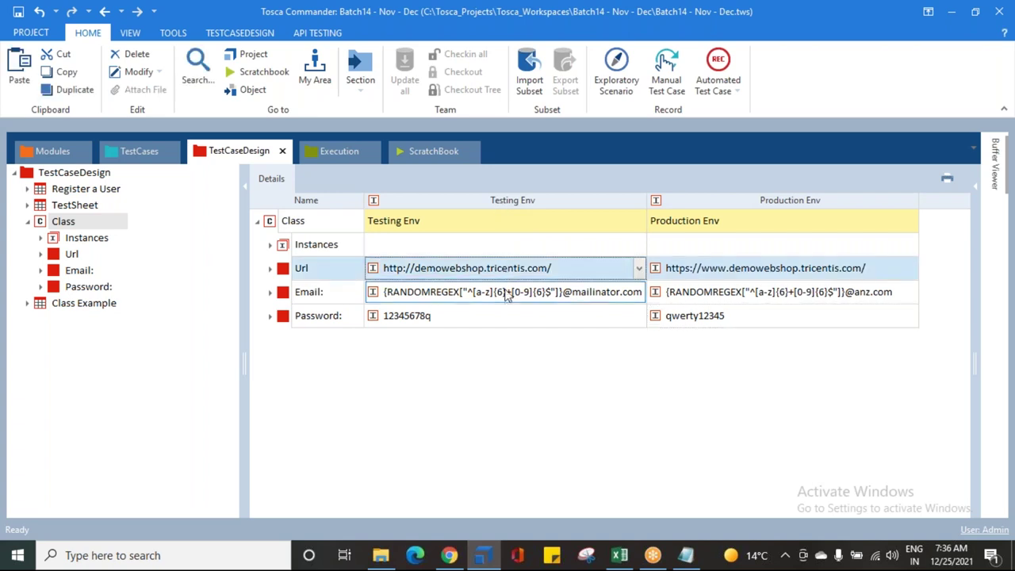
left_click(500, 307)
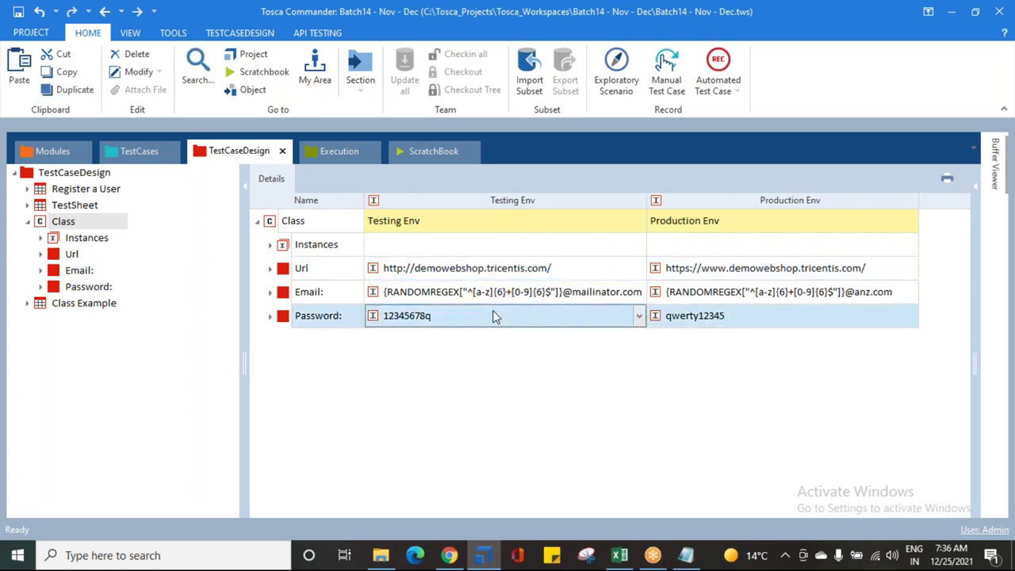
left_click(548, 300)
left_click(488, 316)
left_click(28, 221)
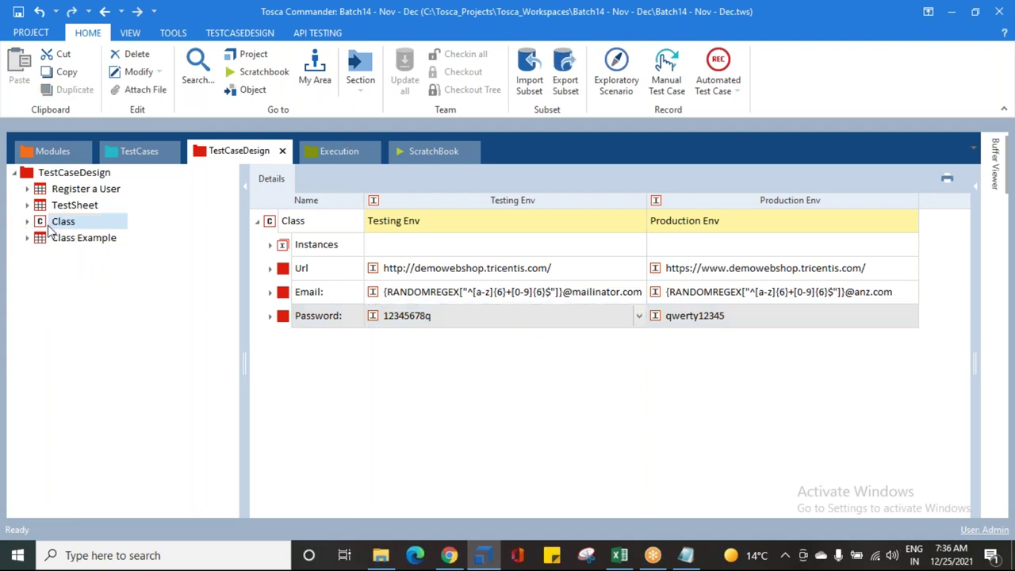
Step: Open the Class Example sheet and delete the Confirm password attribute
left_click(27, 238)
left_click(122, 241)
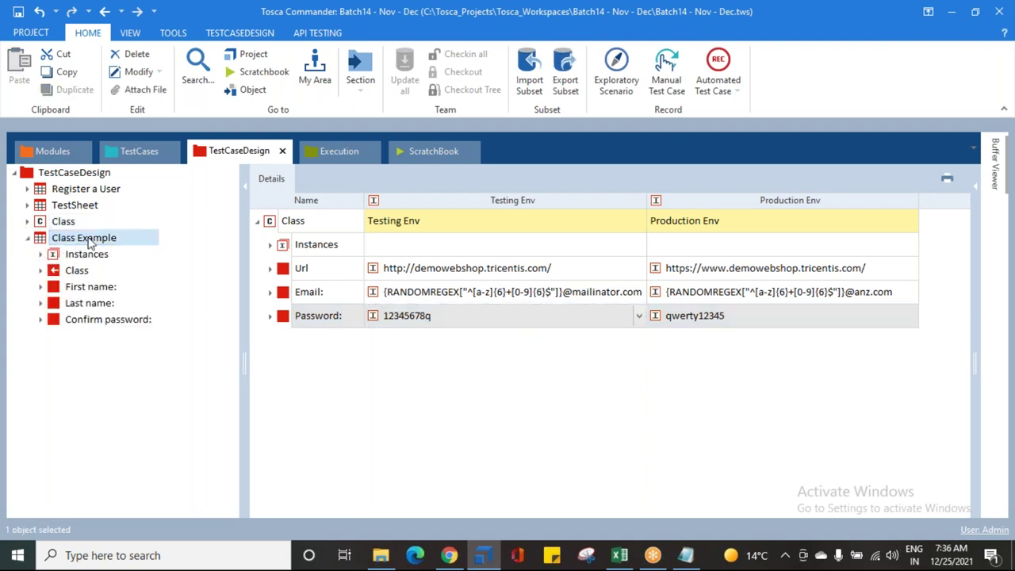
left_click(270, 269)
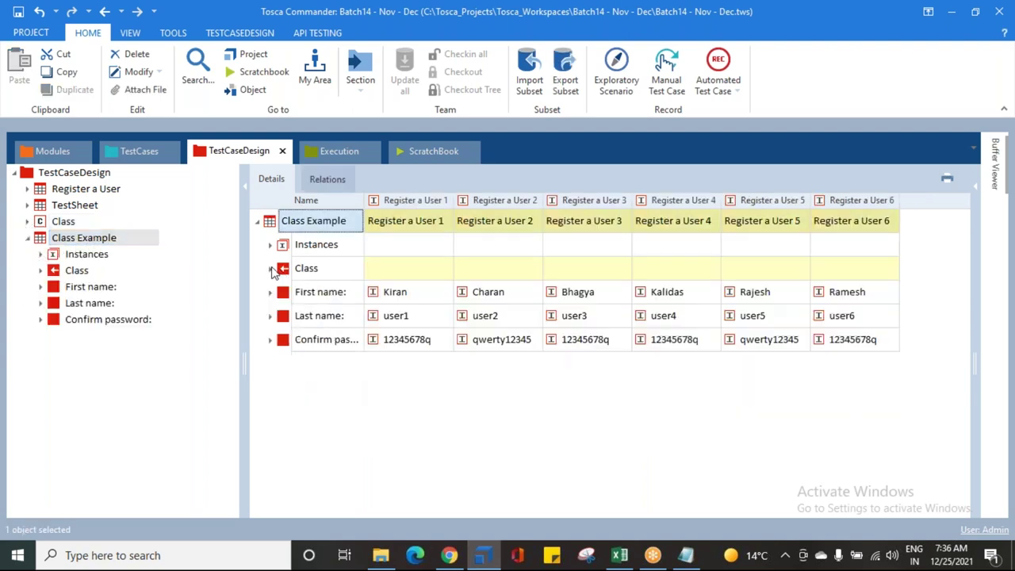
left_click(277, 341)
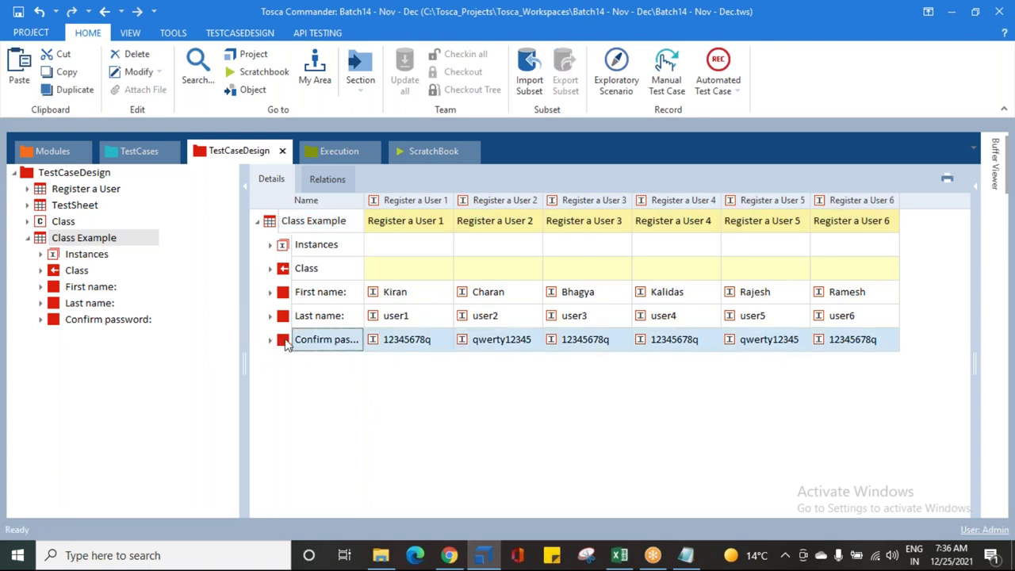
right_click(285, 341)
left_click(318, 155)
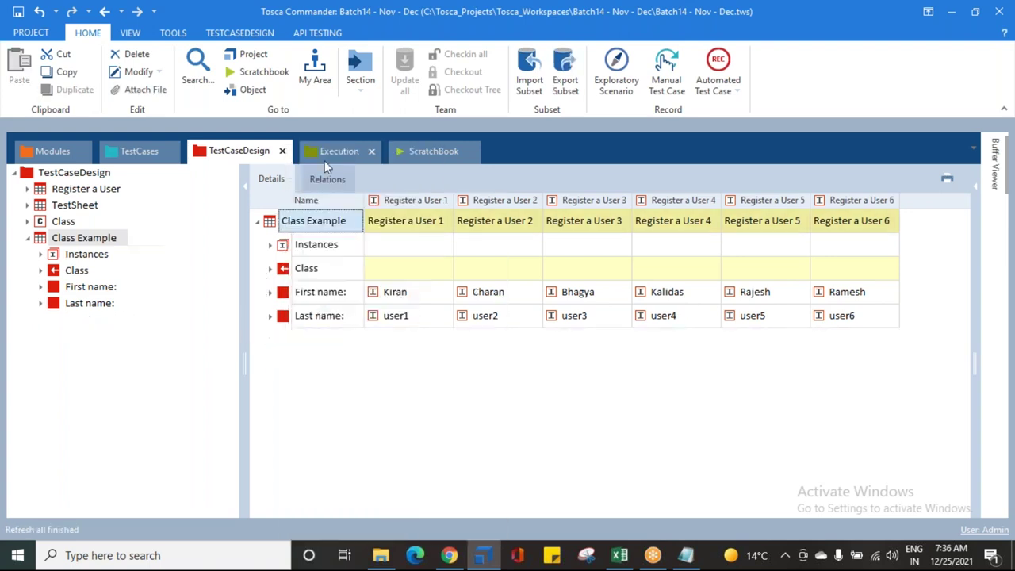
Step: Set Register a User 1's Class reference to Production Env
left_click(445, 272)
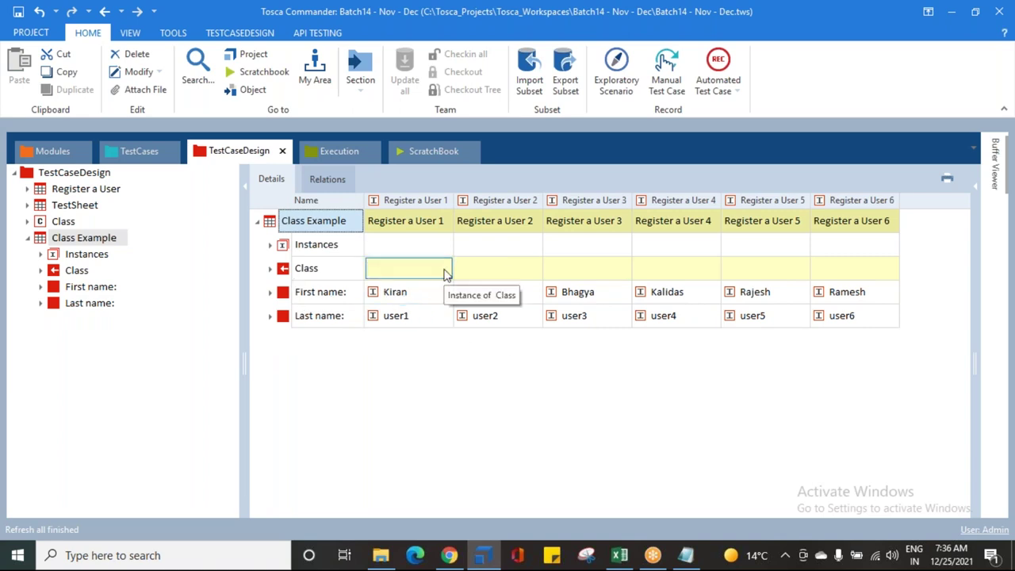
left_click(271, 269)
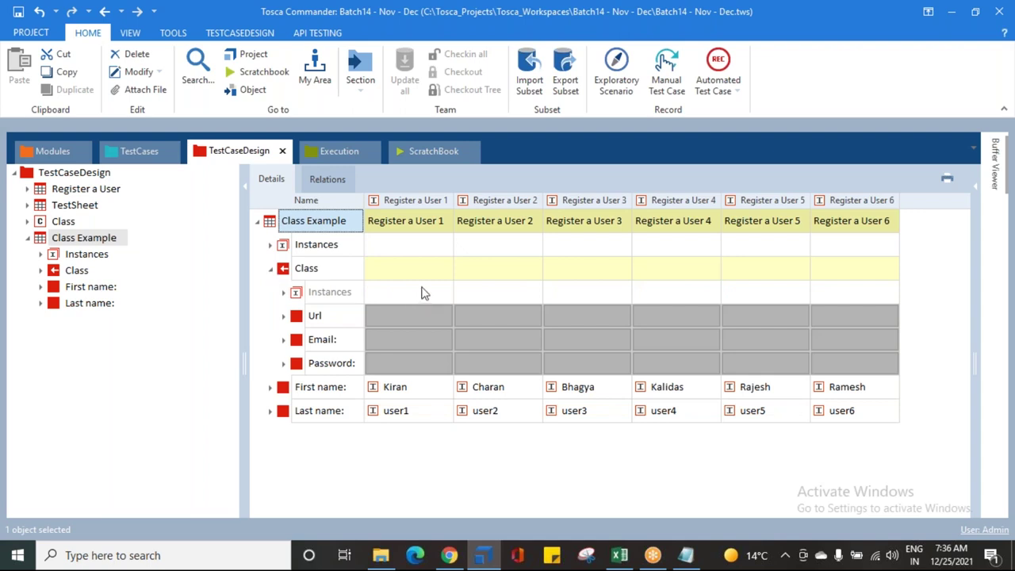
left_click(309, 268)
left_click(408, 269)
left_click(445, 271)
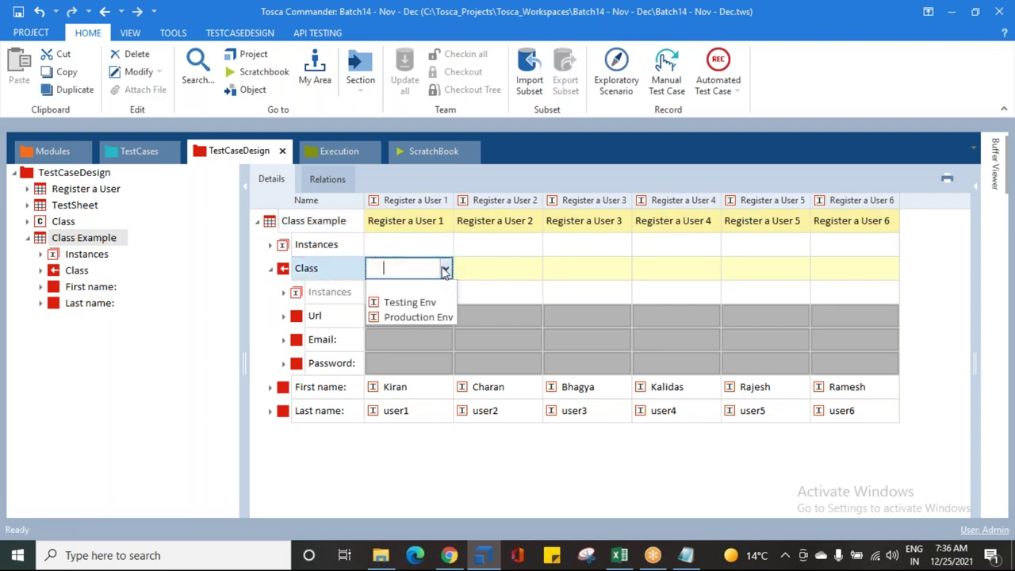
left_click(405, 316)
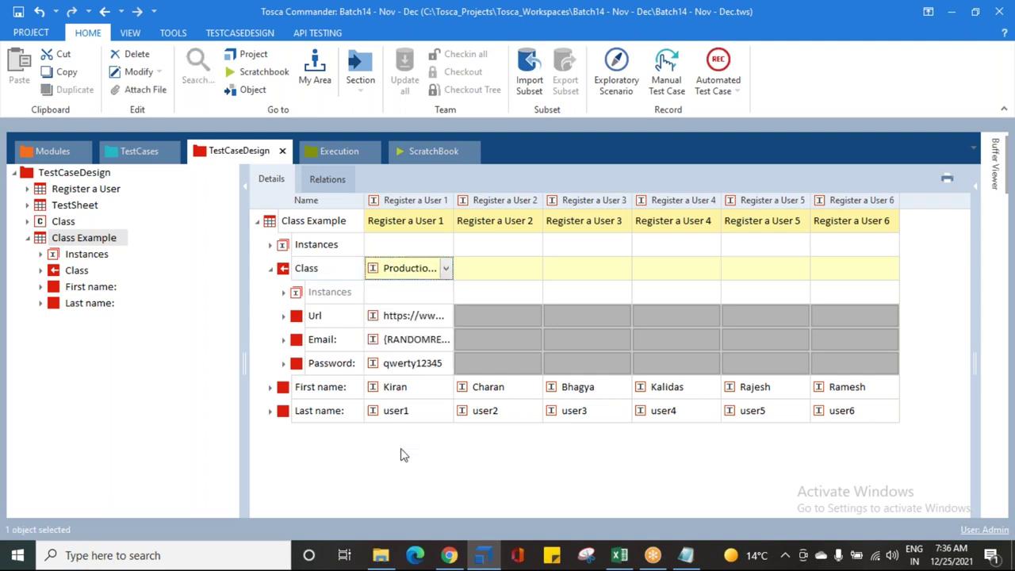
Step: Check the Url and Email that Register a User 1 inherits from Production Env
left_click_drag(451, 200, 632, 200)
left_click(395, 325)
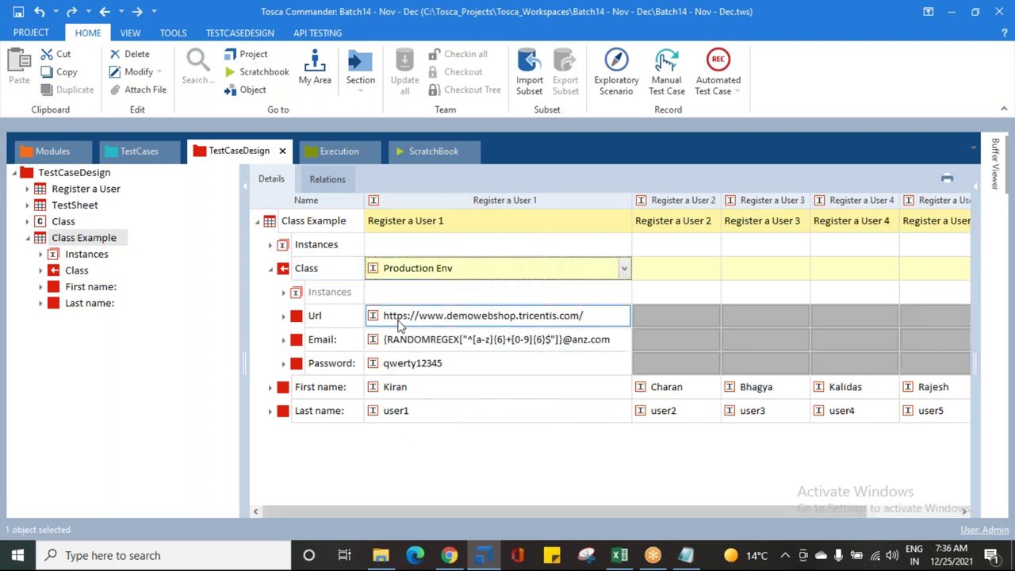
left_click(565, 339)
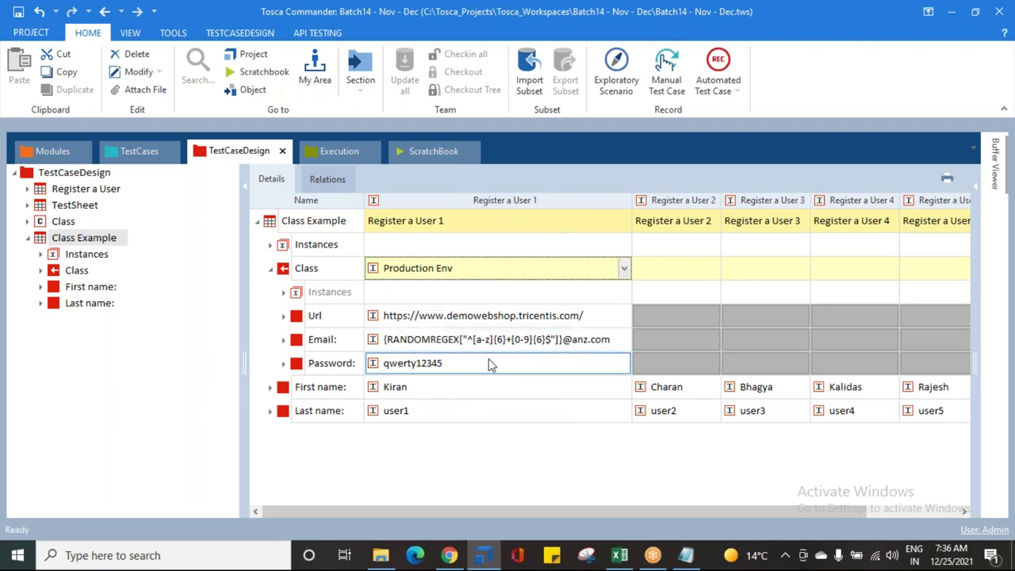
left_click_drag(628, 200, 460, 201)
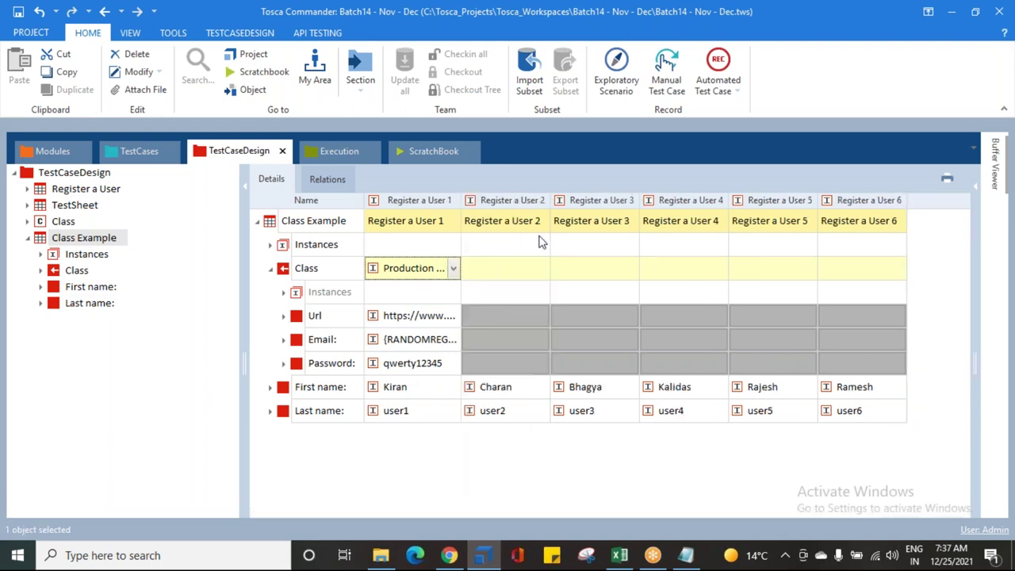
Step: Set the Class reference of Register a User 2, 3 and 4 to Production Env
left_click(506, 268)
left_click(543, 268)
left_click(515, 318)
left_click(595, 268)
left_click(631, 268)
left_click(603, 317)
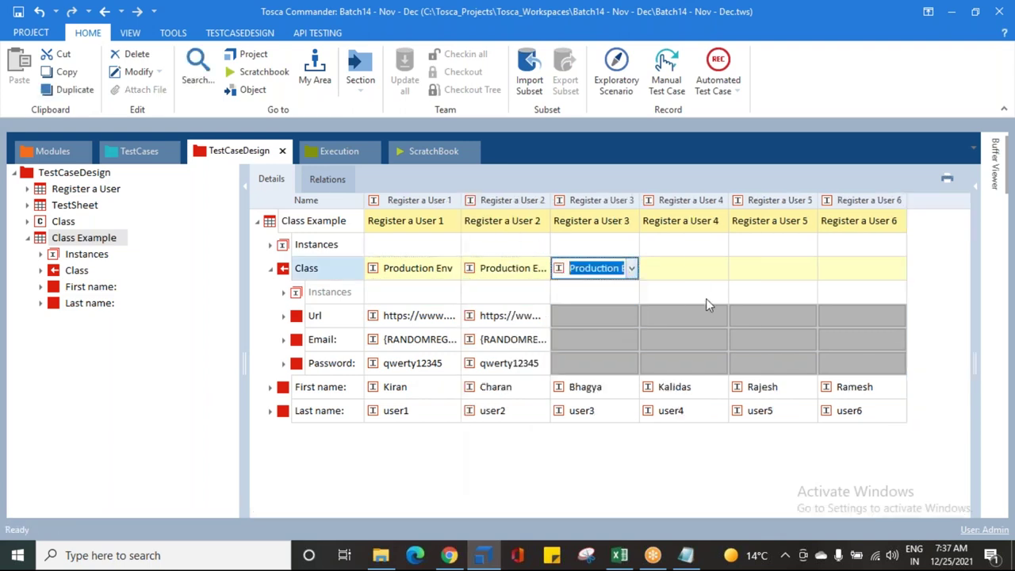
left_click(700, 274)
left_click(721, 268)
left_click(712, 318)
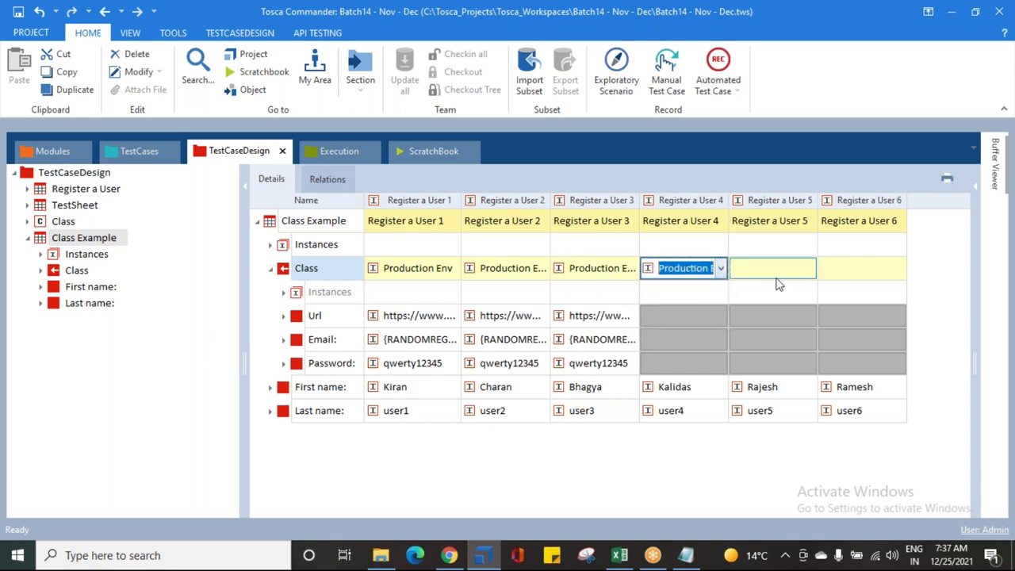
Step: Set the Class reference of Register a User 5 and 6 to Production Env
left_click(778, 279)
left_click(809, 269)
left_click(801, 315)
left_click(876, 275)
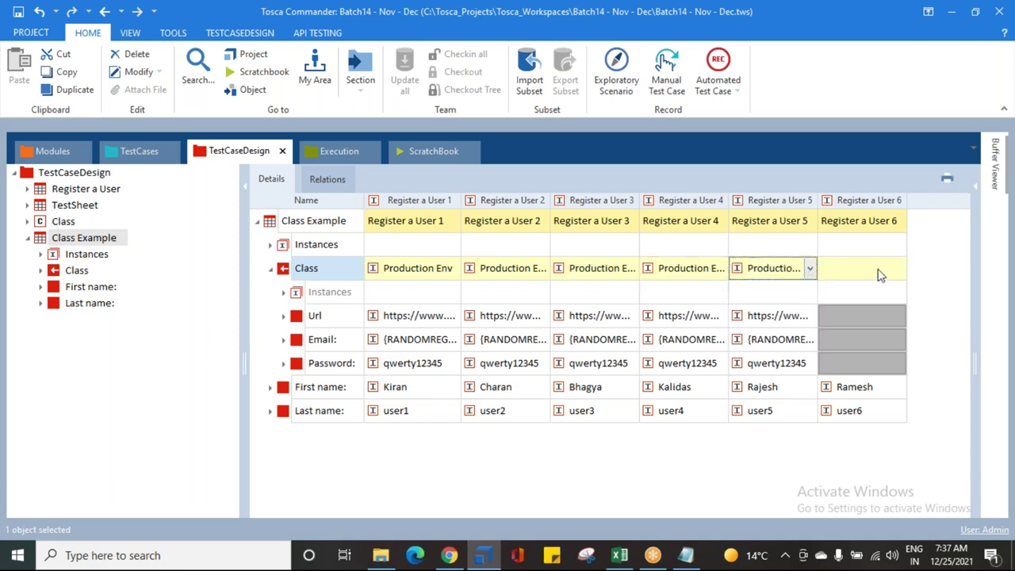
left_click(900, 268)
left_click(880, 320)
left_click(771, 461)
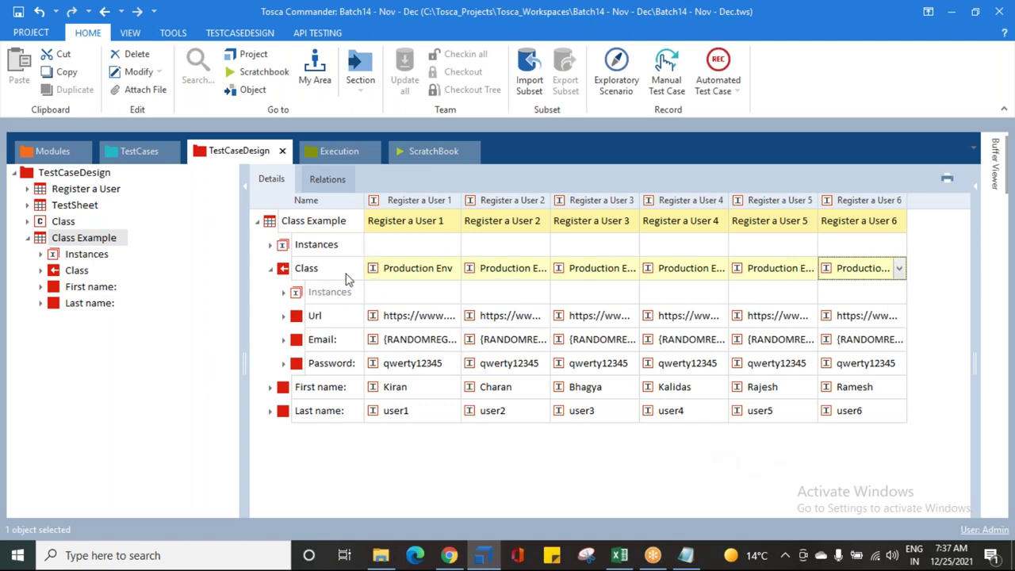
left_click(443, 272)
Step: Switch the Class reference of Register a User 1, 2 and 3 to Testing Env
left_click(451, 269)
left_click(451, 270)
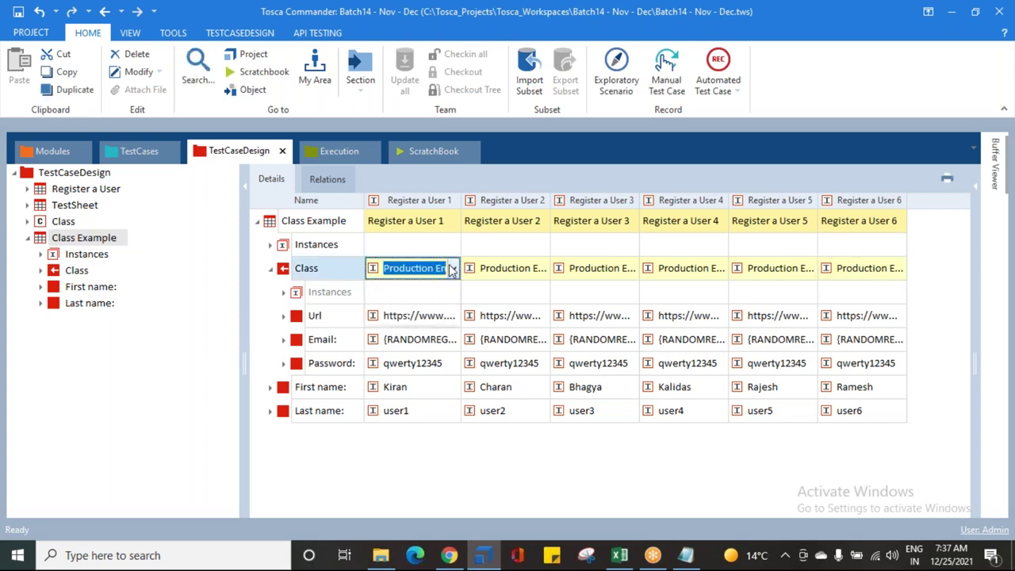
left_click(423, 302)
left_click(537, 273)
left_click(540, 269)
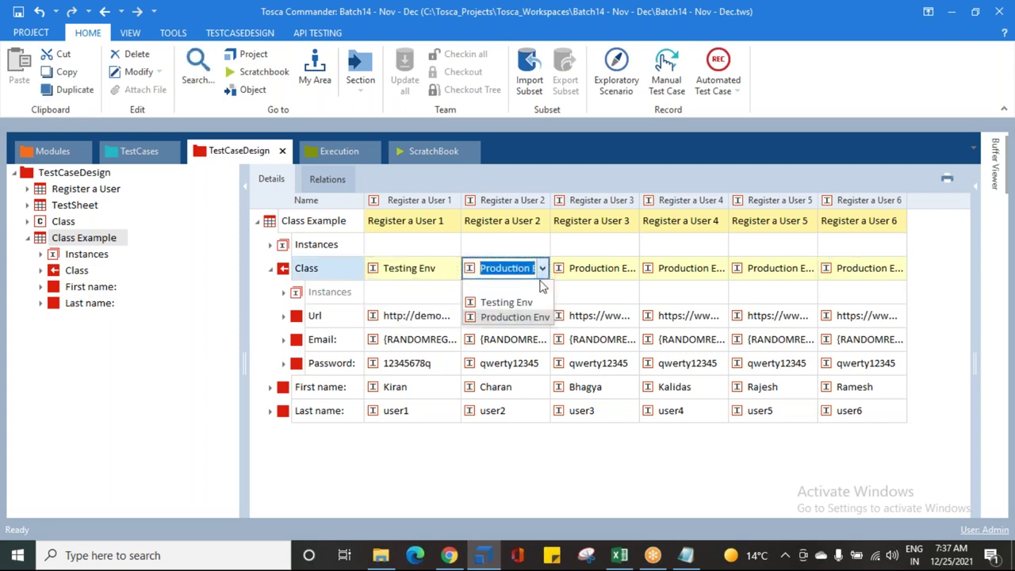
left_click(527, 302)
left_click(632, 271)
left_click(633, 271)
left_click(585, 300)
Step: Switch the Class reference of Register a User 4, 5 and 6 to Testing Env
left_click(718, 270)
left_click(722, 271)
left_click(680, 302)
left_click(809, 270)
left_click(810, 269)
left_click(793, 303)
left_click(896, 268)
left_click(899, 268)
left_click(863, 302)
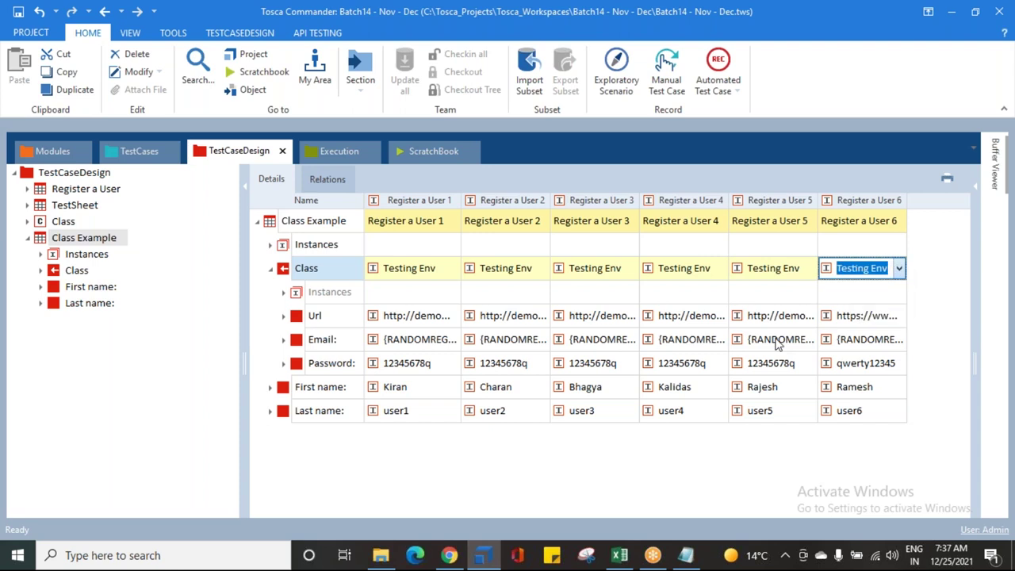
Step: Verify the Url, Email and Password inherited from Testing Env, then collapse the Class row
left_click_drag(458, 216, 701, 216)
left_click(416, 270)
left_click(388, 318)
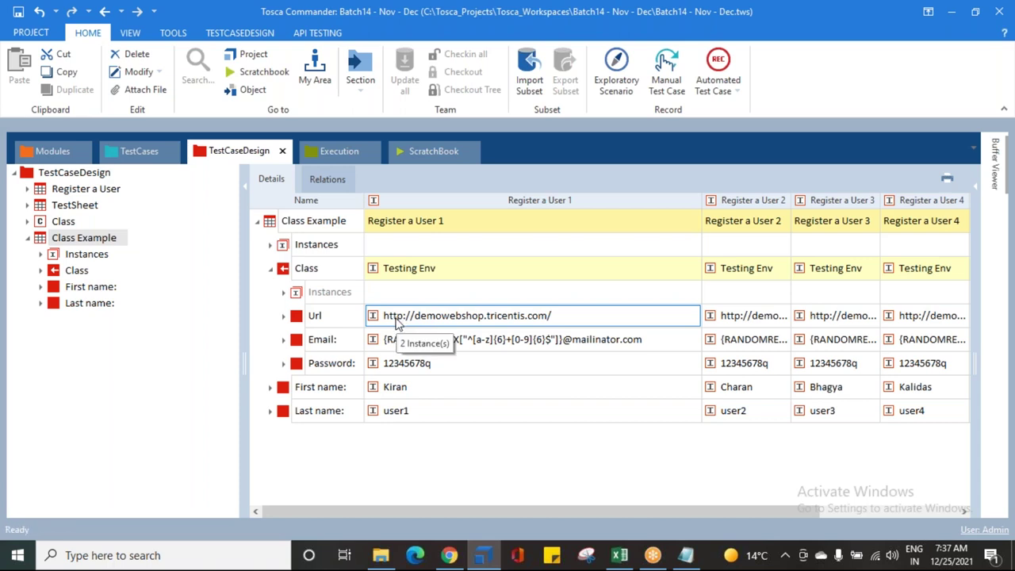
left_click(404, 340)
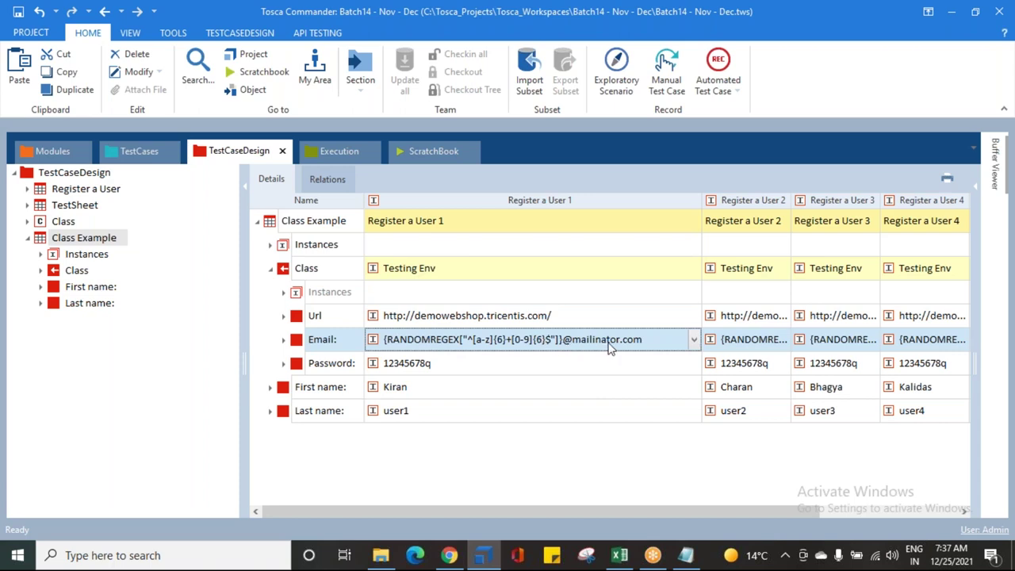
left_click(437, 366)
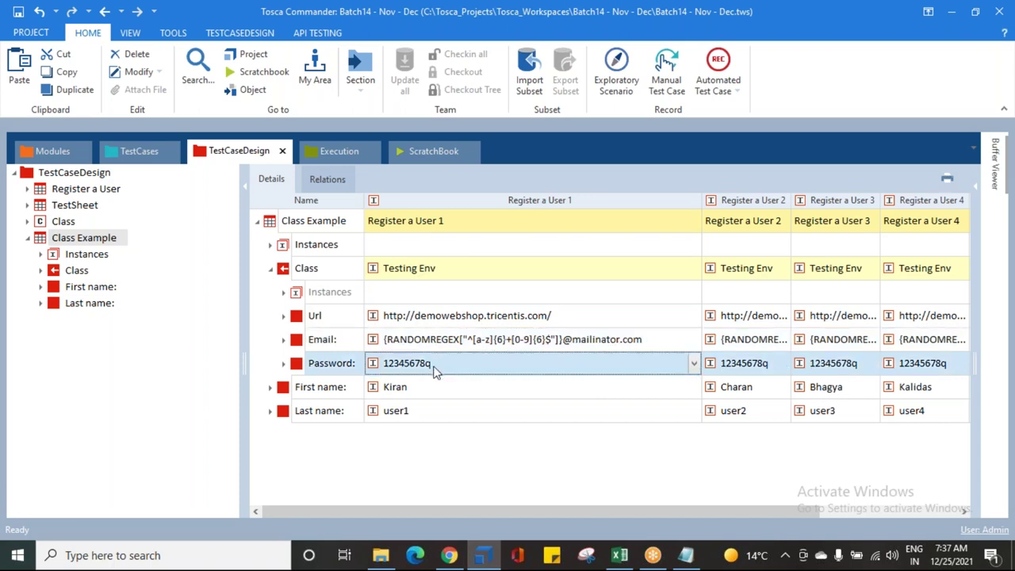
left_click_drag(702, 200, 474, 209)
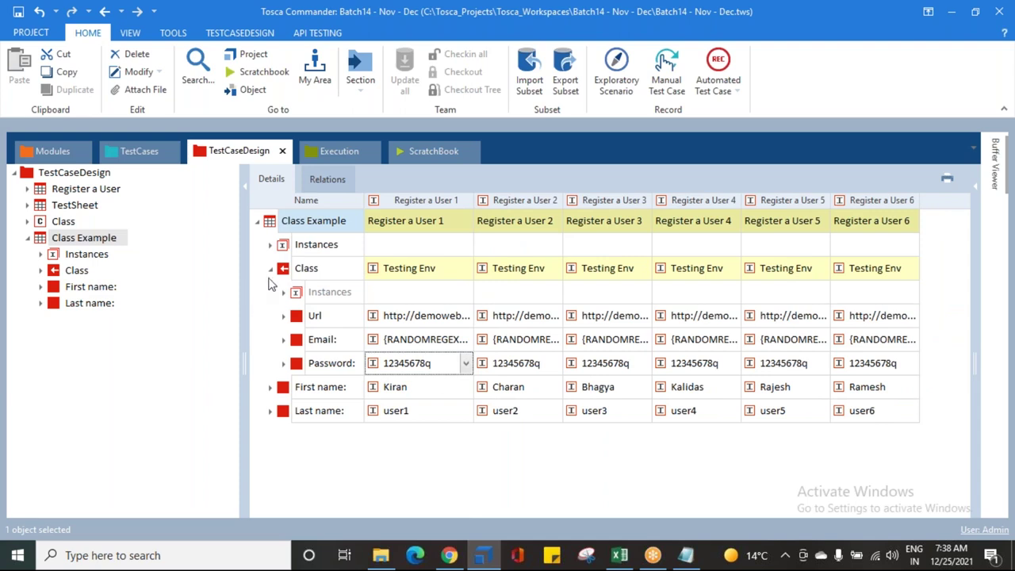
left_click(271, 270)
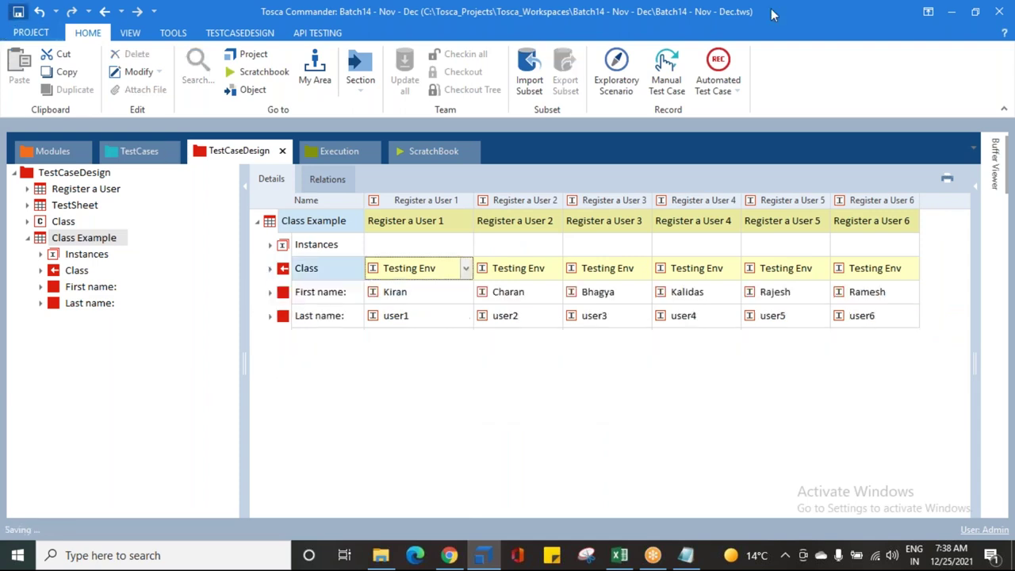
left_click(668, 274)
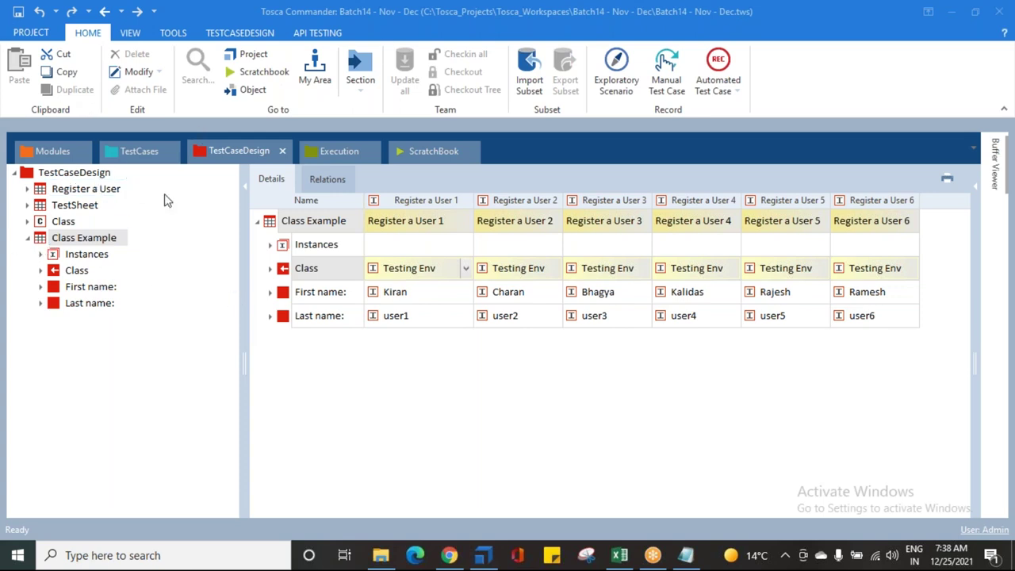
Step: Copy the Register a User - TCD template and paste it into the TestCases root folder
left_click(136, 156)
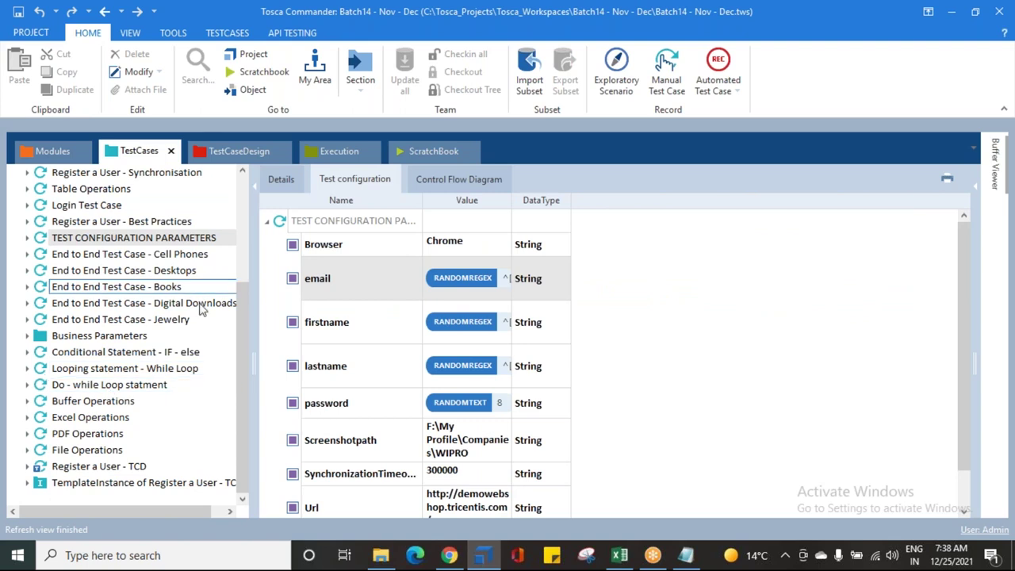
left_click(77, 484)
left_click(77, 470)
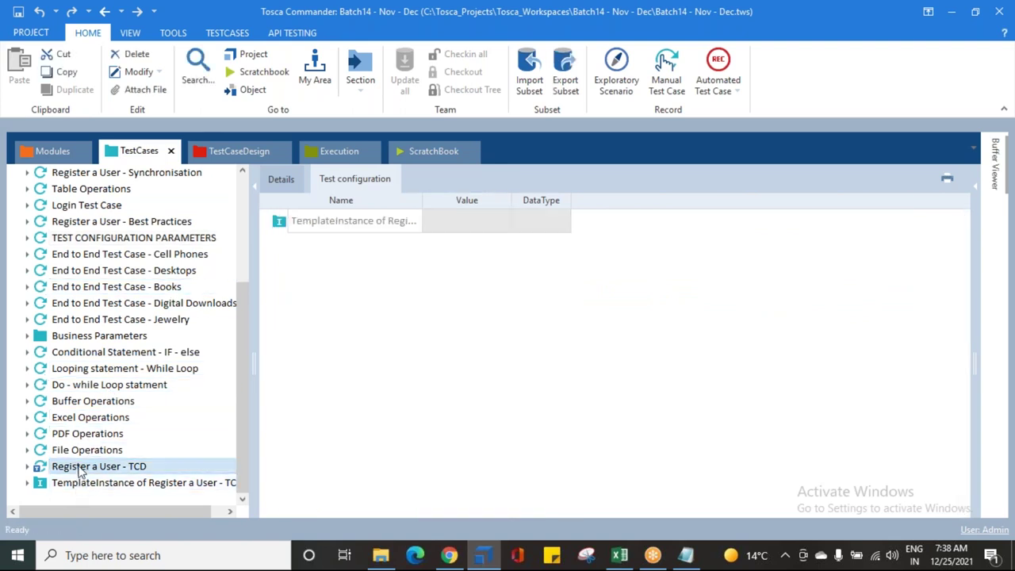
key("ctrl+c")
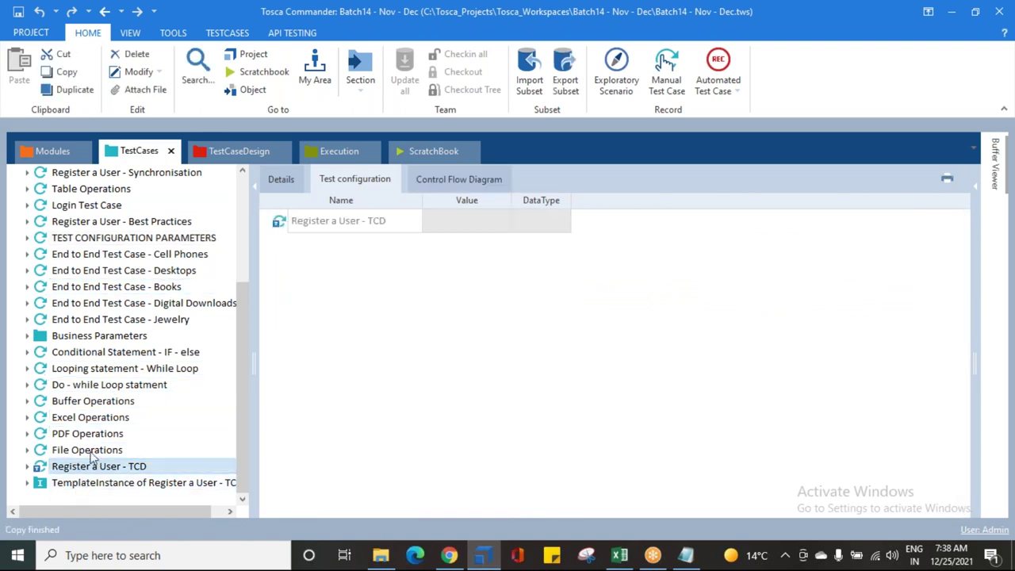
scroll(62, 288, "up", 4)
left_click(27, 205)
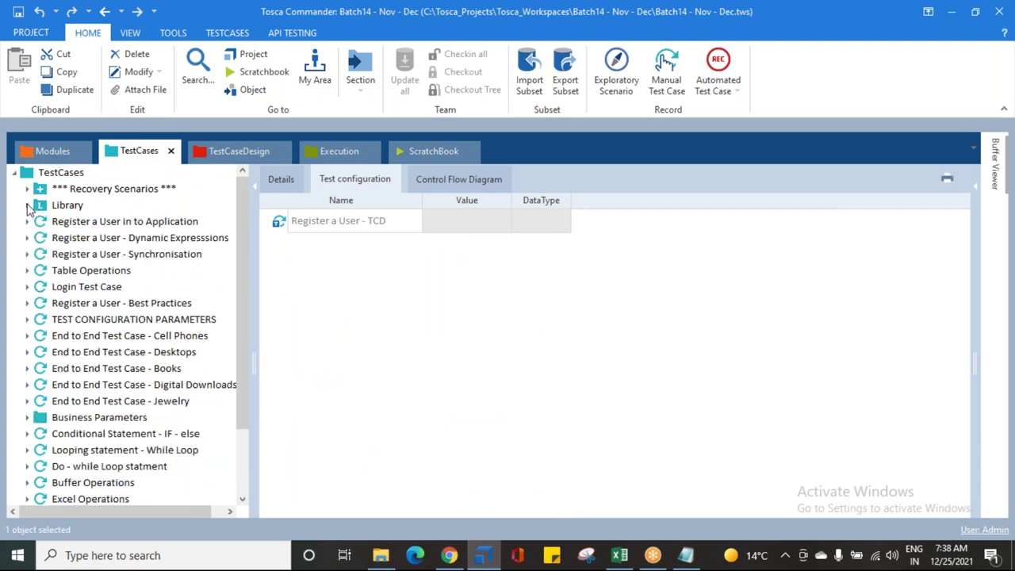
left_click(27, 178)
key("ctrl+v")
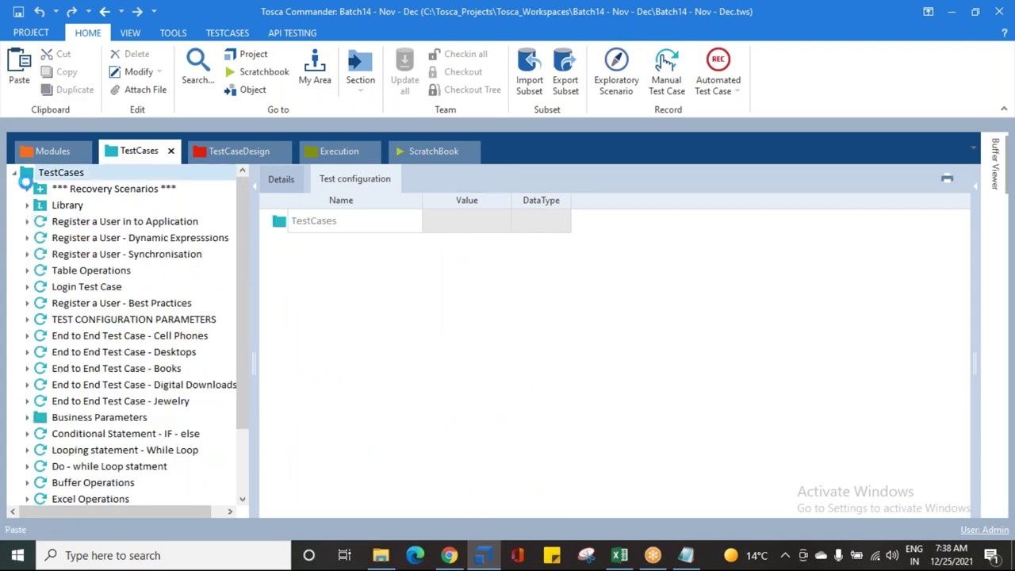
Step: Rename the pasted Register a User - TCD_1 copy to 'Class - Example'
left_click(65, 485)
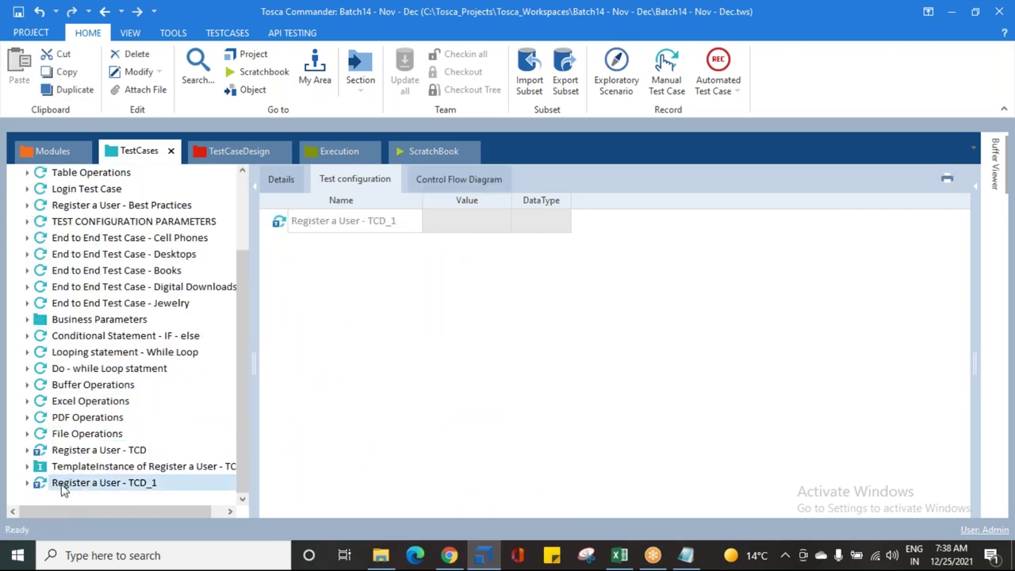
key("F2")
type("Class - Example")
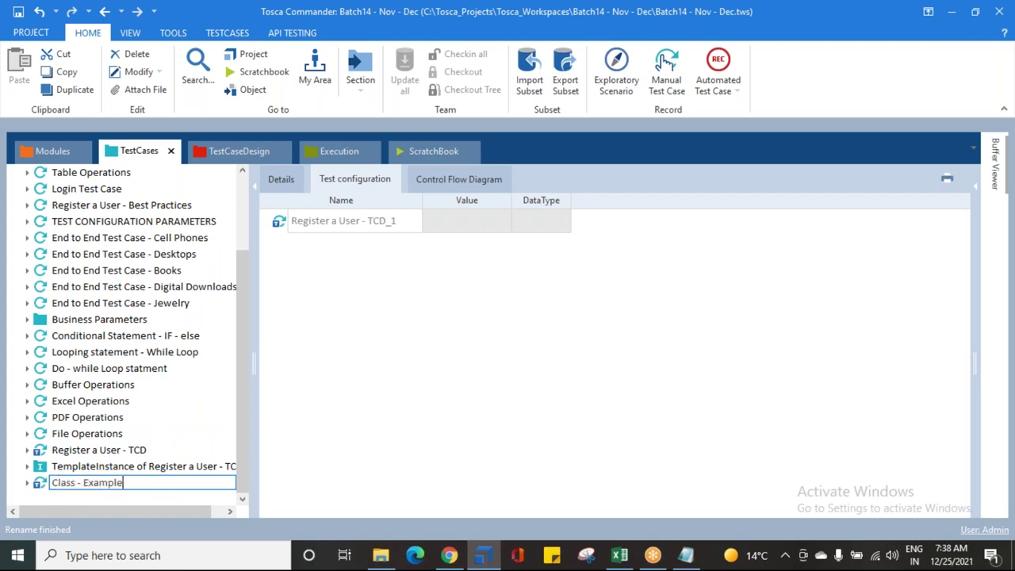
key("Return")
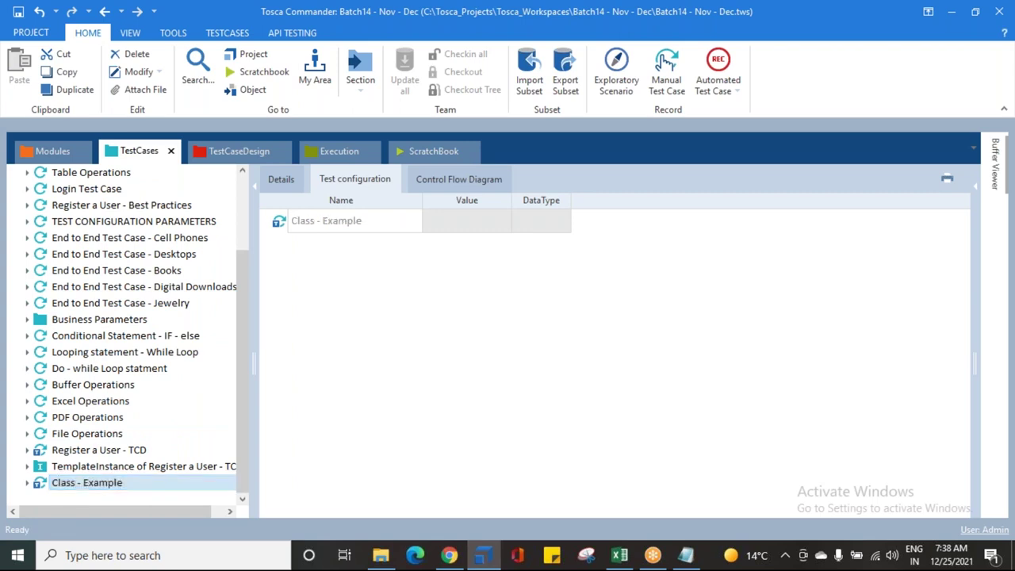
left_click(83, 484)
Step: Convert Class - Example to a test case and expand its Steps and Verifications / Flow folder
right_click(85, 486)
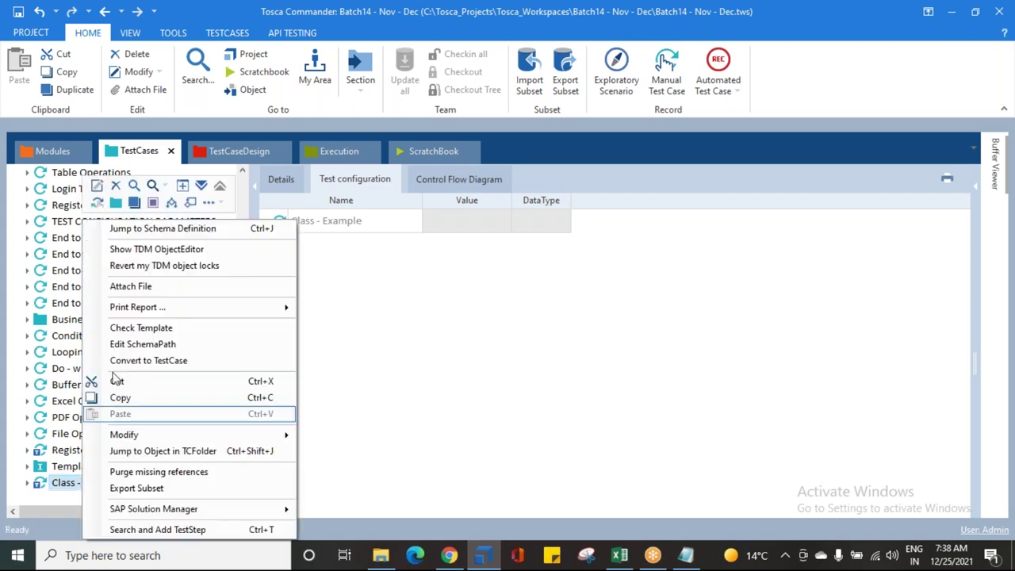
left_click(142, 360)
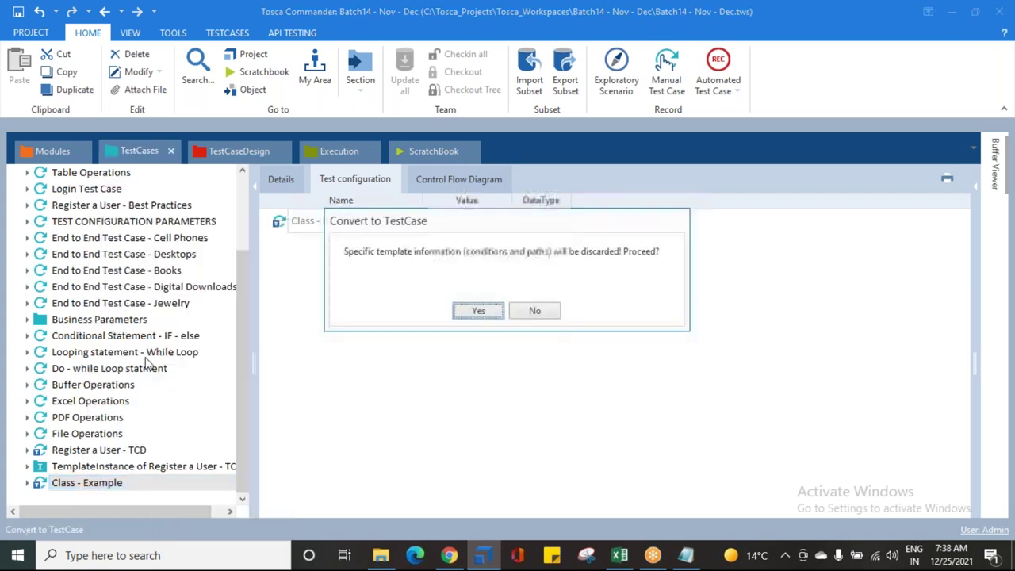
left_click(477, 311)
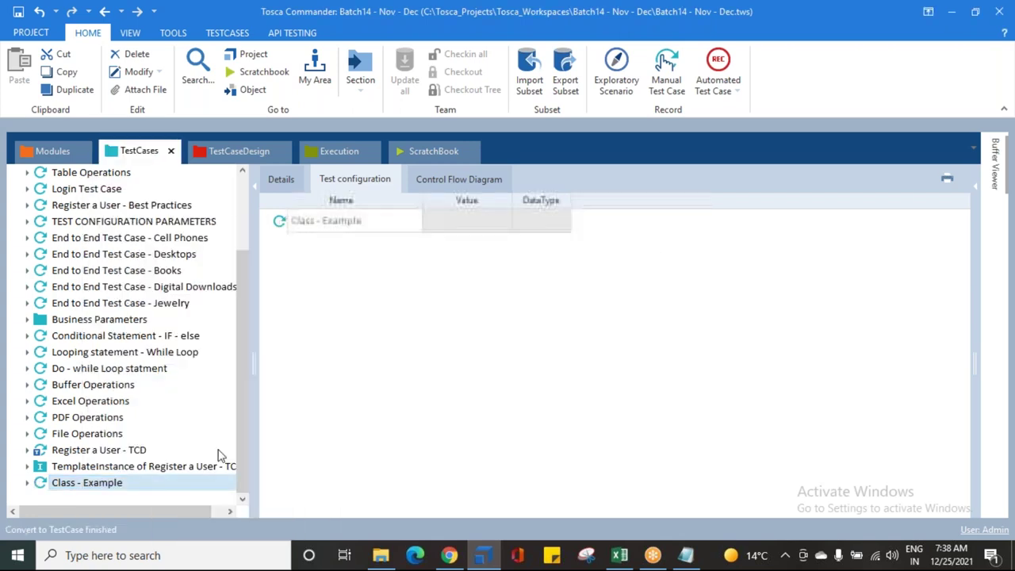
left_click(27, 483)
scroll(32, 480, "down", 1)
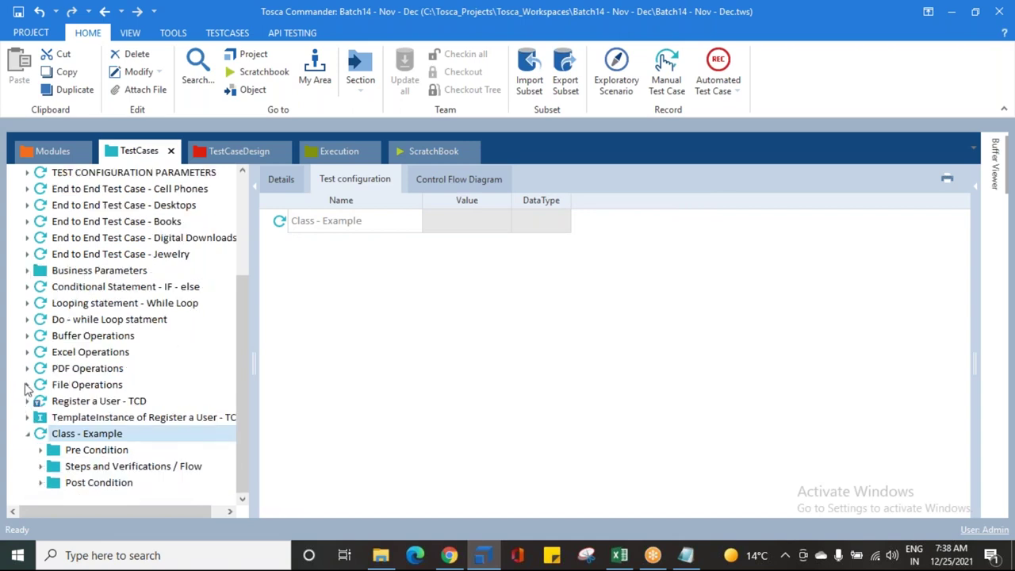
left_click(41, 466)
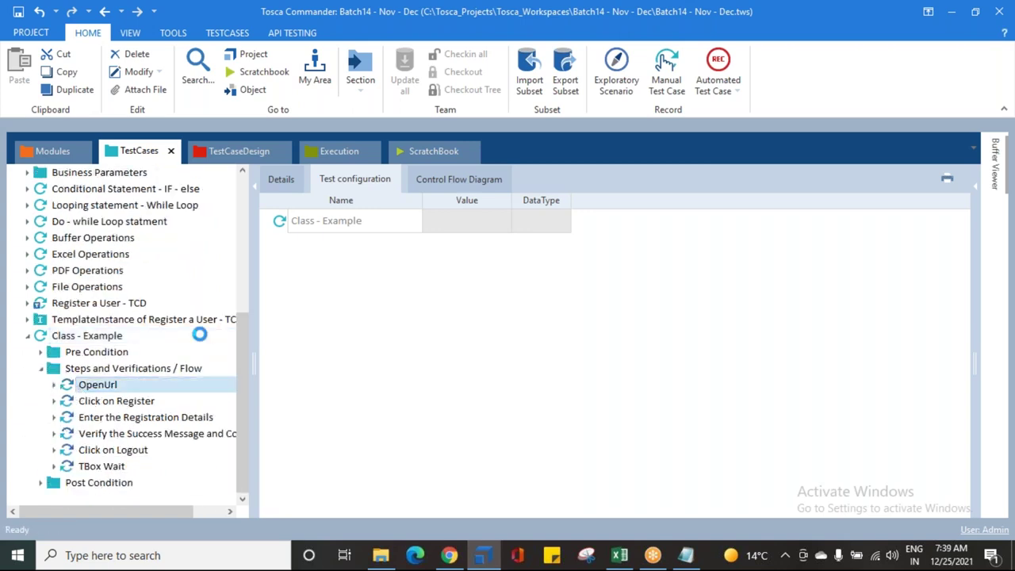
Step: Clear the Url parameter value in the OpenUrl step
left_click(492, 245)
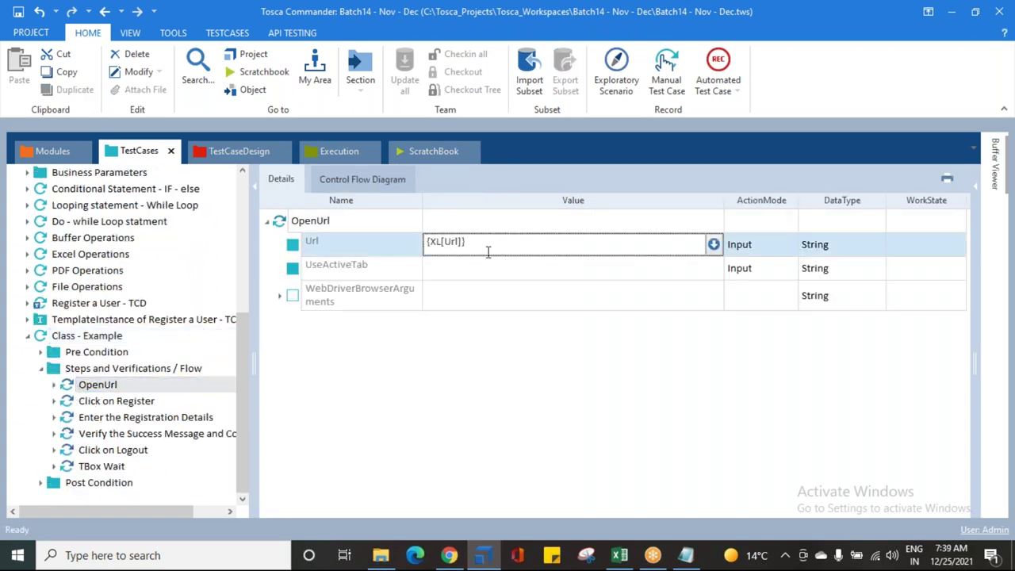
right_click(378, 247)
left_click(417, 211)
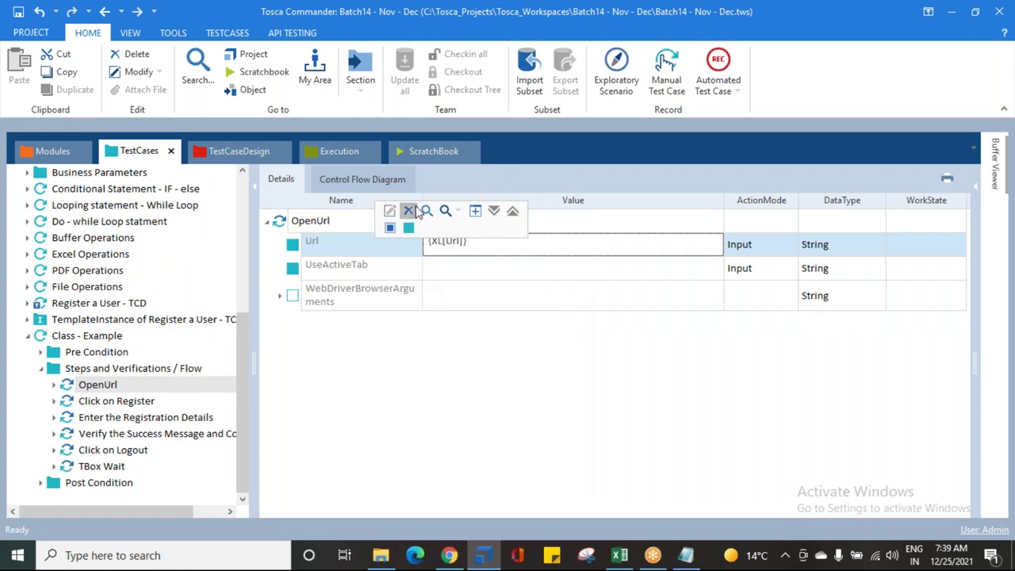
Step: Delete the First name, Last name, Email, Password and Confirm password values in Enter the Registration Details
left_click(146, 418)
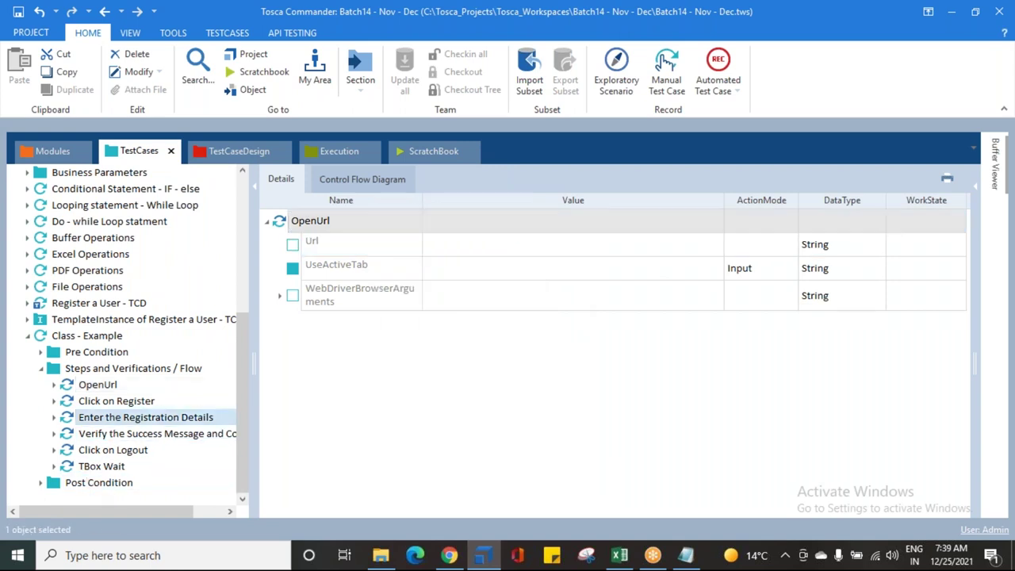
left_click(320, 299)
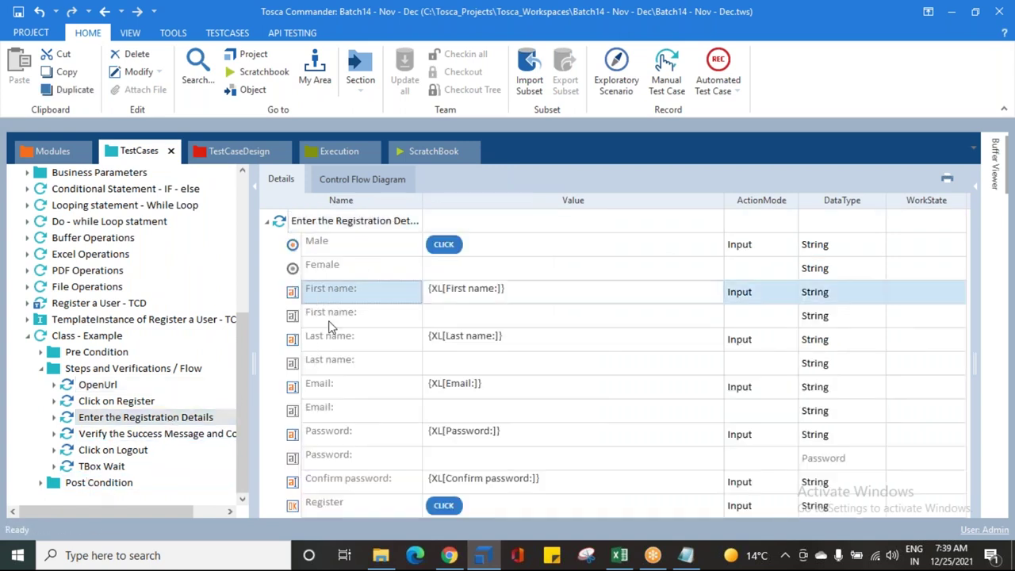
left_click(328, 341, "ctrl")
left_click(331, 389, "ctrl")
left_click(331, 435, "ctrl")
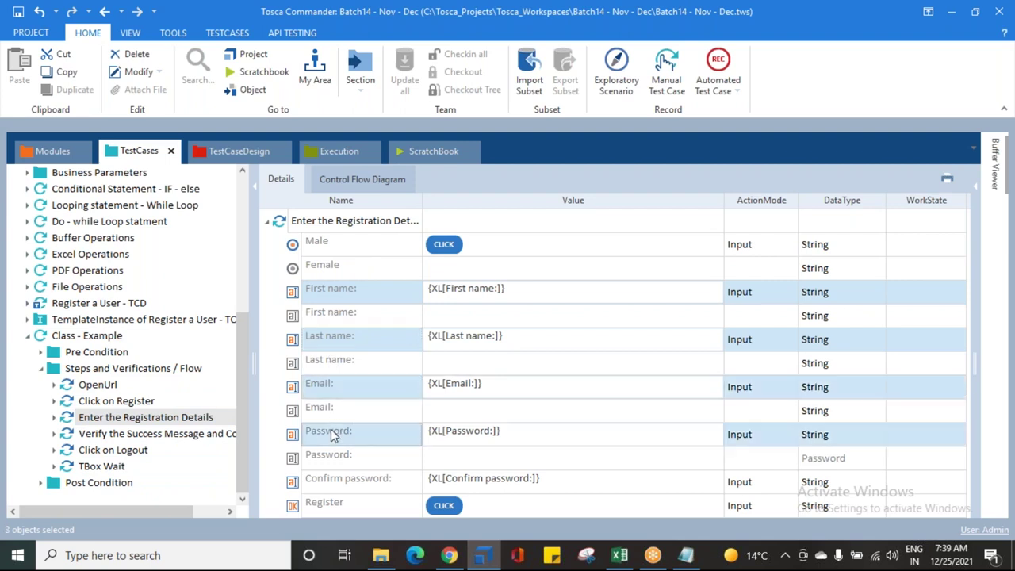
left_click(337, 485, "ctrl")
right_click(335, 305)
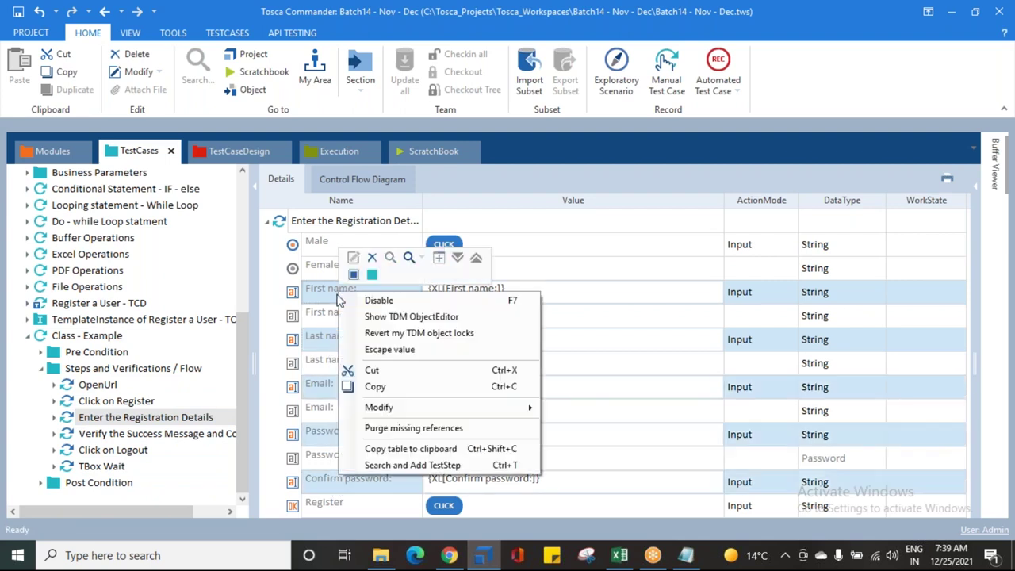
left_click(372, 260)
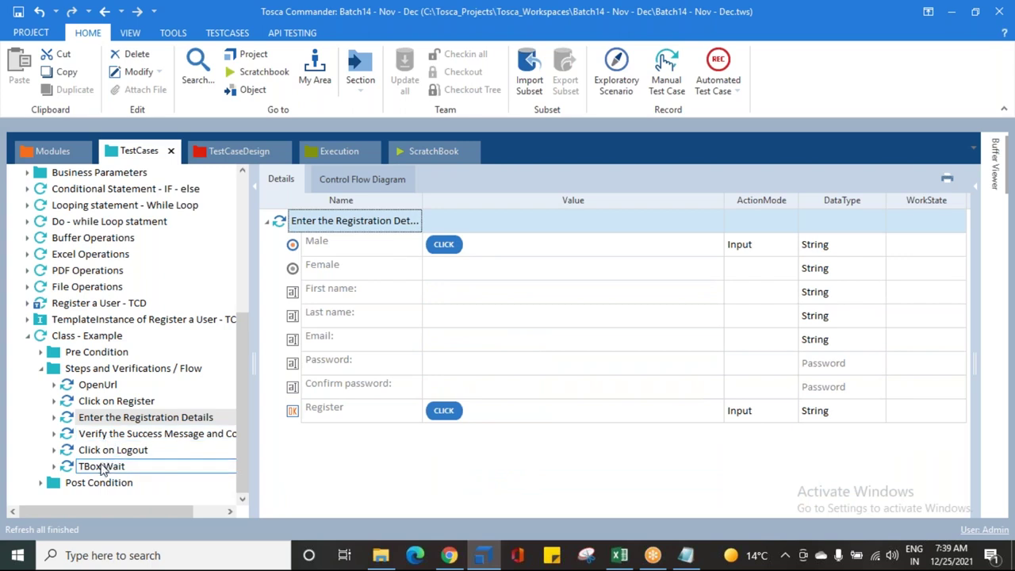
Step: Save the workspace and collapse Class - Example back to a single entry
left_click(13, 10)
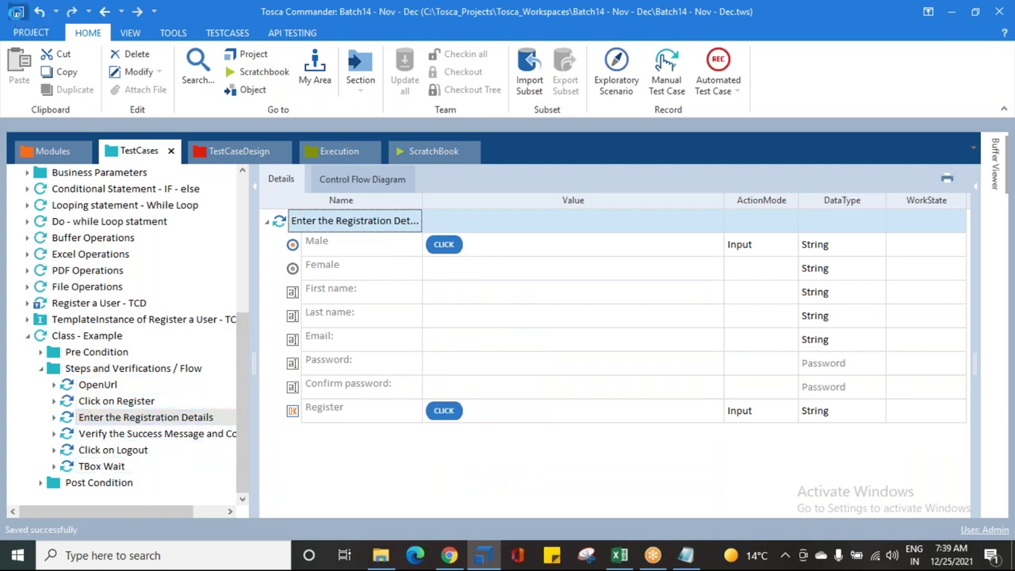
left_click(40, 370)
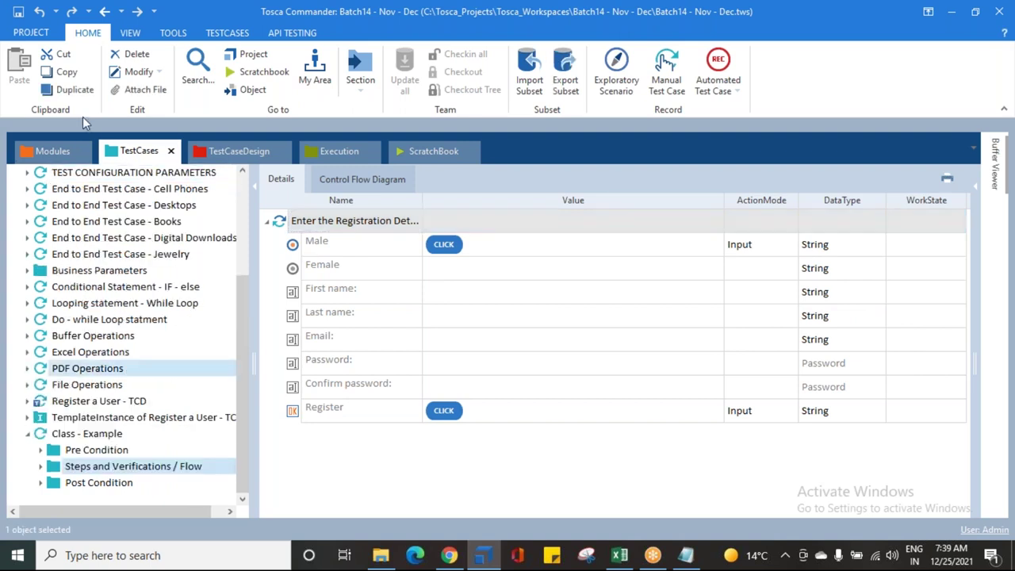
left_click(11, 14)
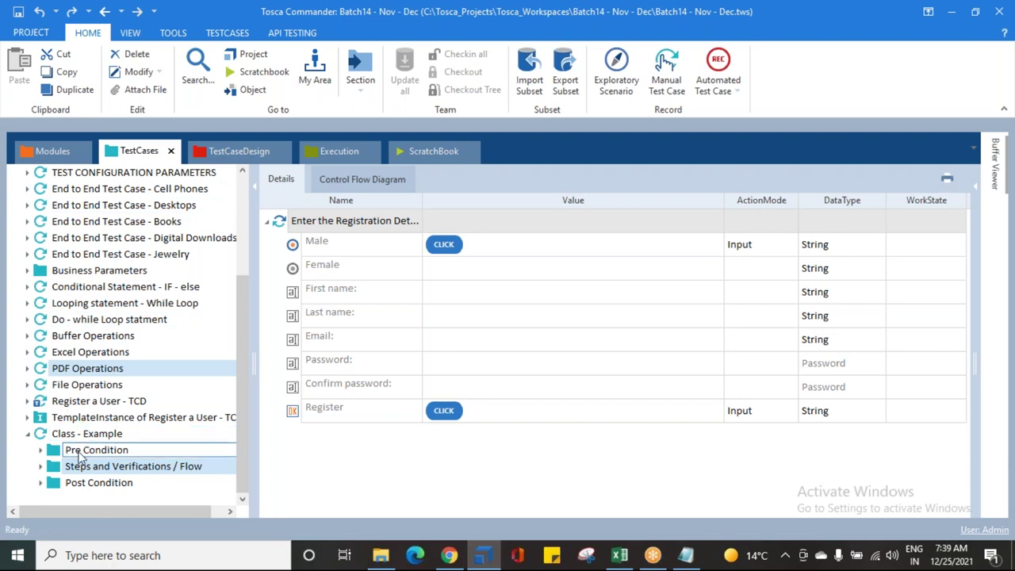
left_click(27, 435)
left_click(42, 484)
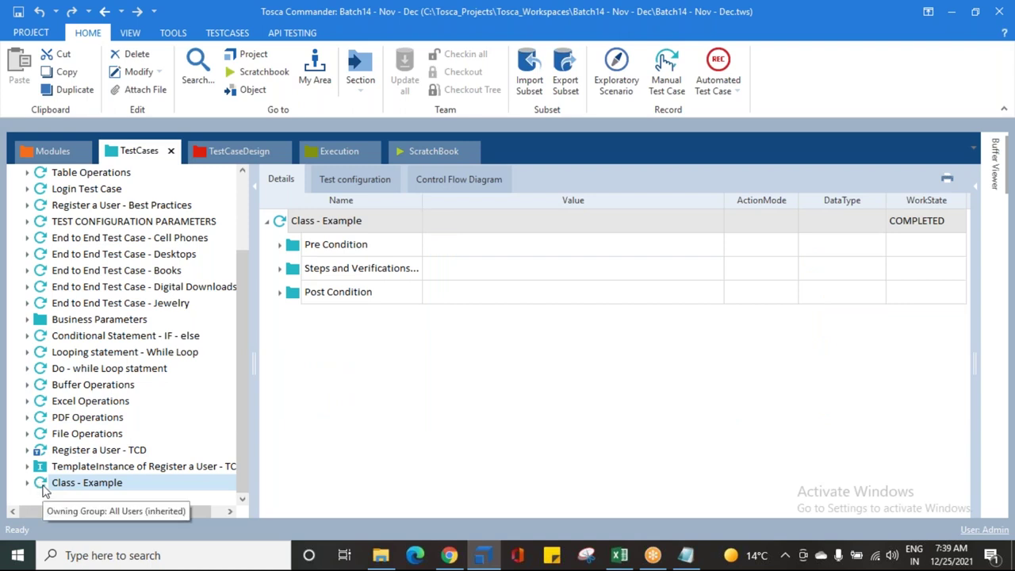
Step: Convert Class - Example back to a template, assign it the Class Example design, and save
right_click(45, 489)
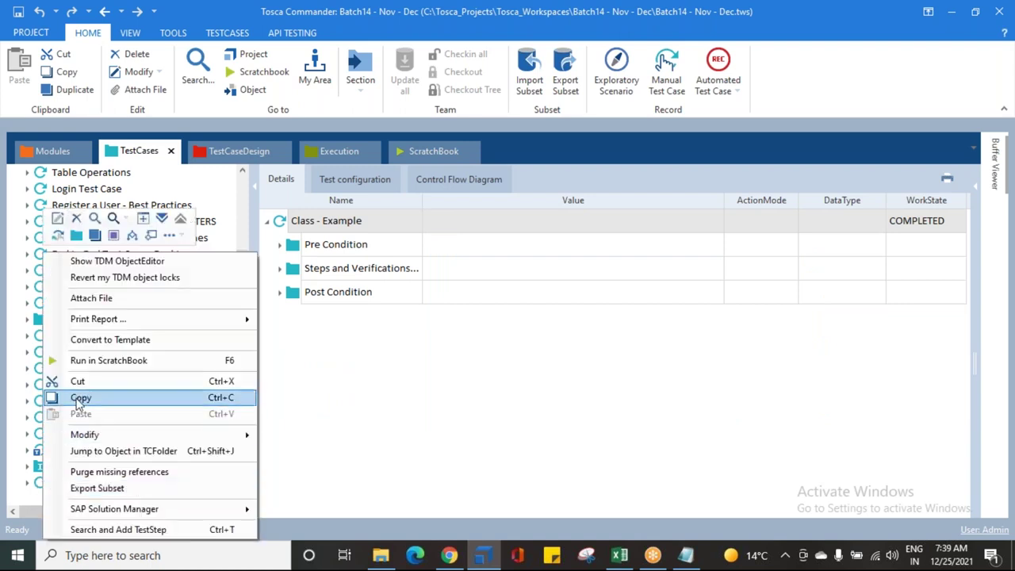
left_click(116, 341)
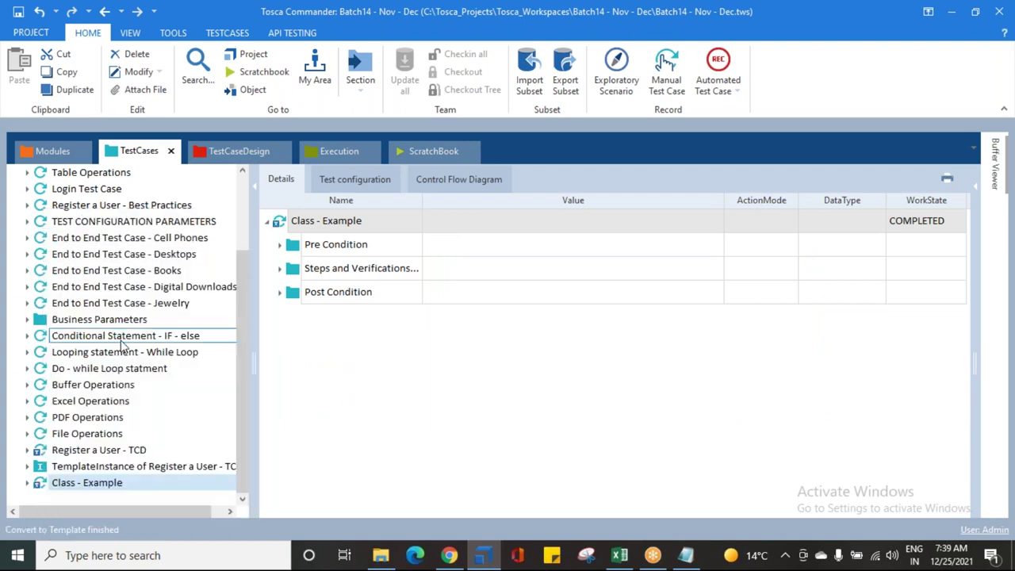
left_click(204, 158)
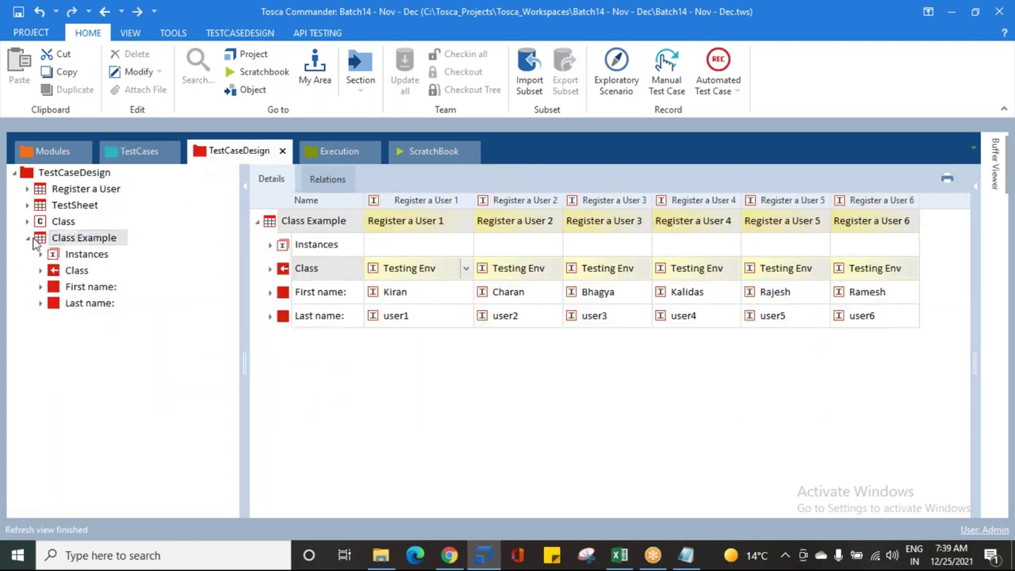
left_click_drag(40, 242, 62, 487)
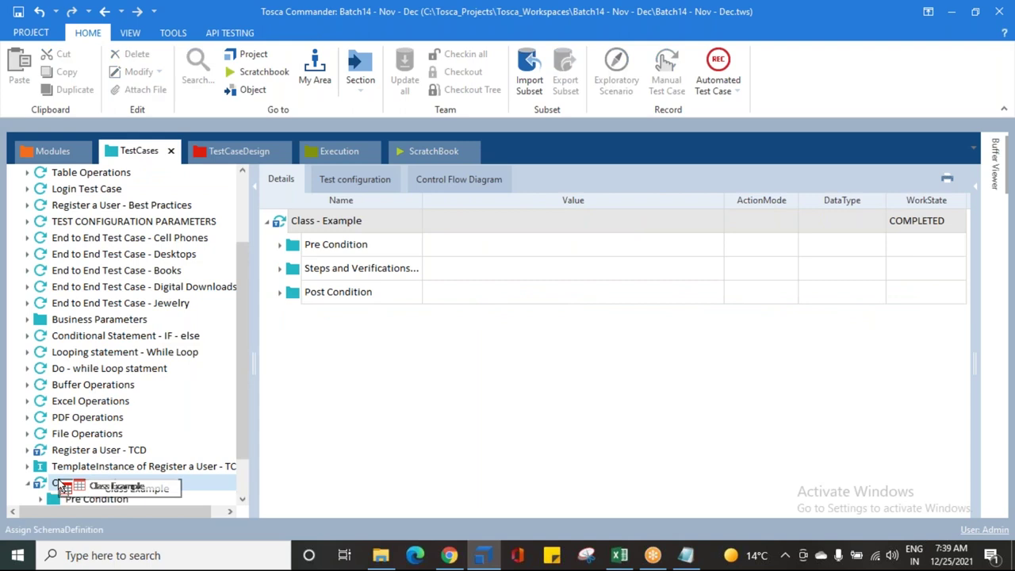
left_click_drag(63, 488, 59, 489)
left_click_drag(60, 488, 62, 489)
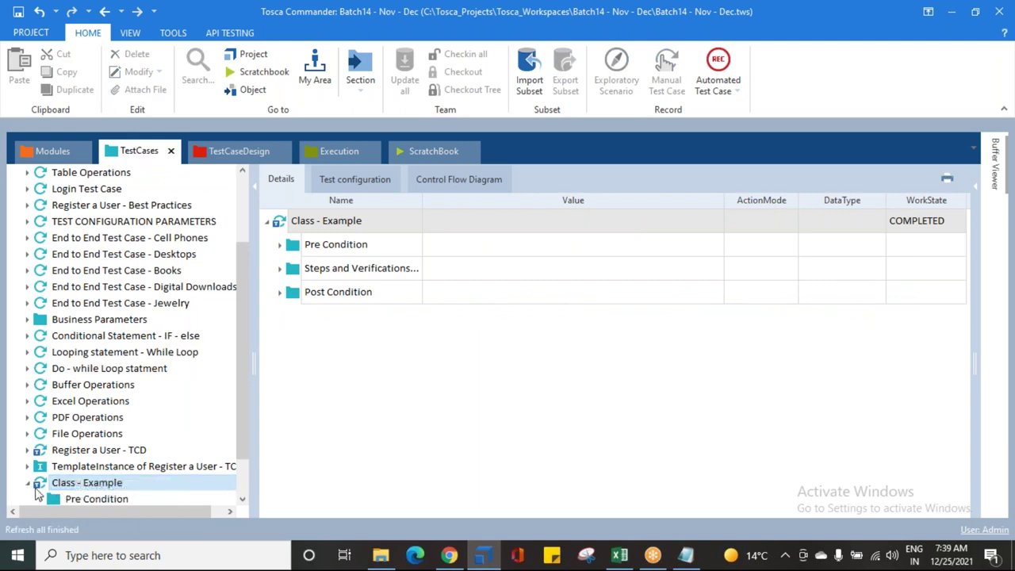
left_click(18, 11)
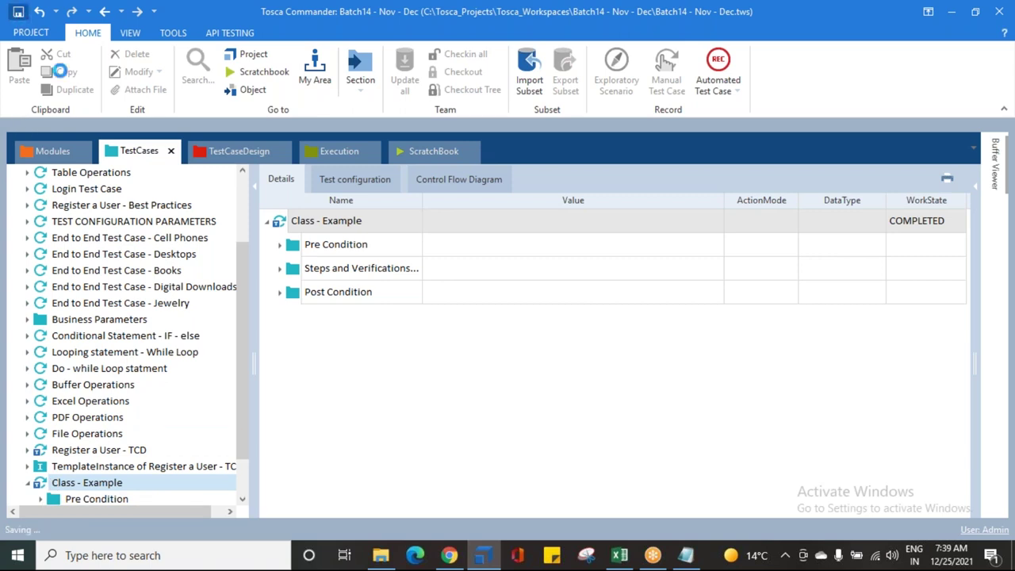
scroll(129, 449, "down", 1)
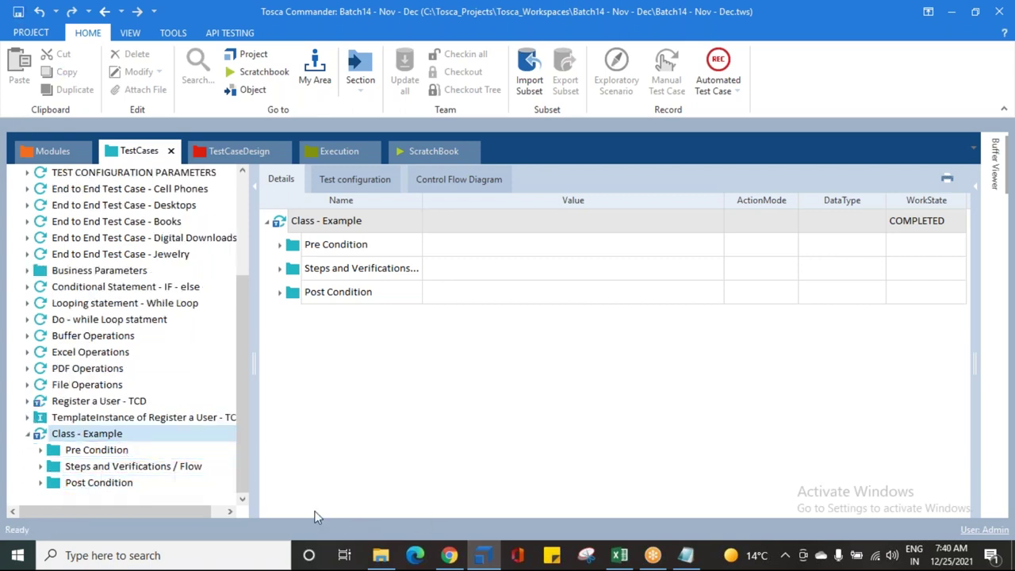
Step: Run Check Template on Class - Example and dismiss the no-errors result
right_click(84, 441)
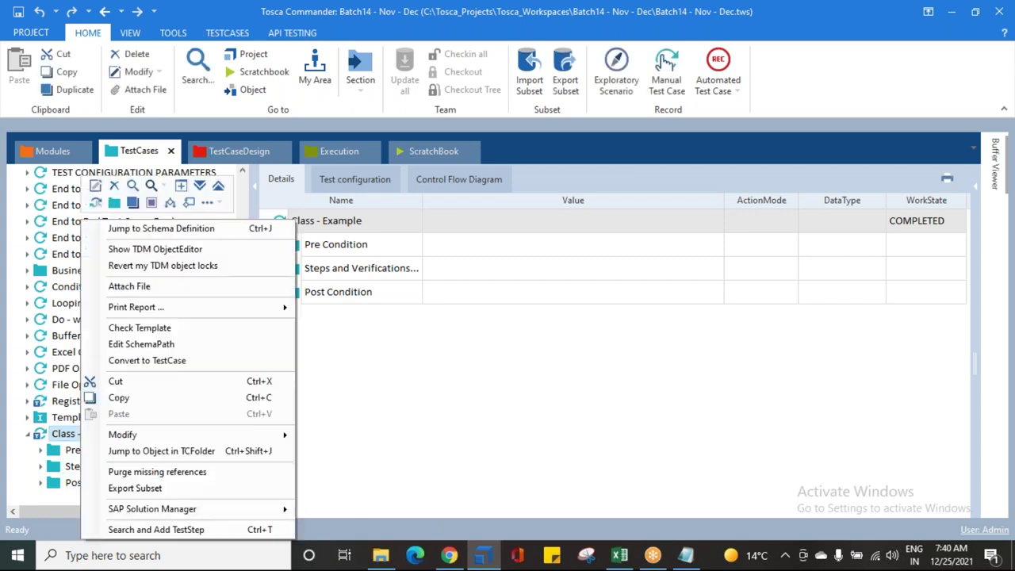
left_click(137, 327)
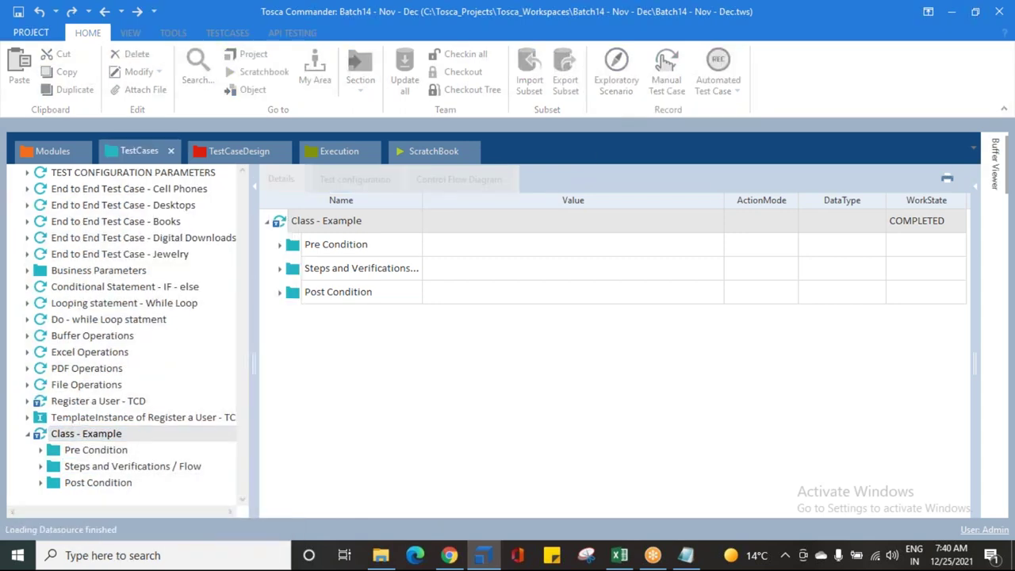
left_click_drag(403, 253, 594, 249)
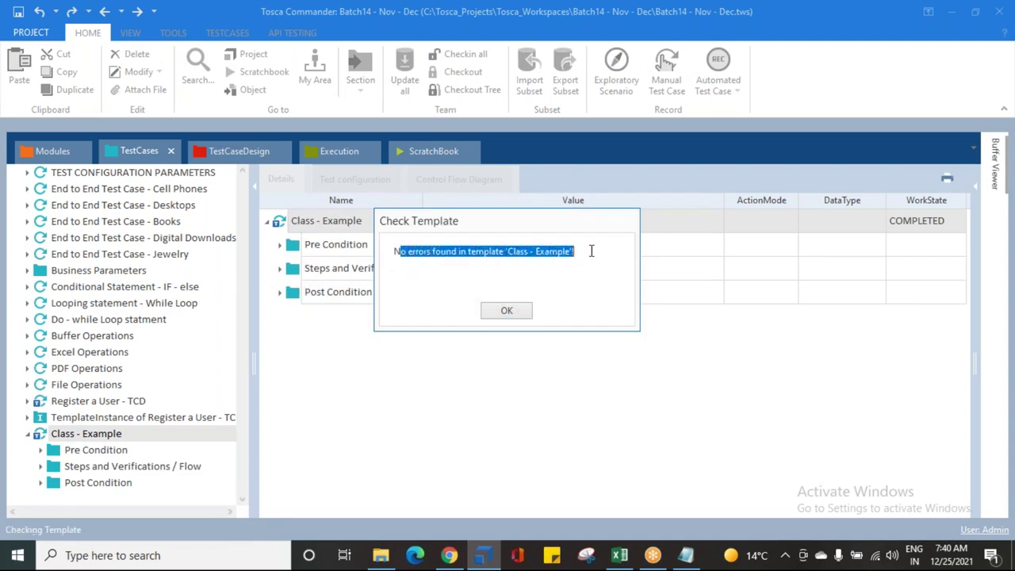
left_click(507, 313)
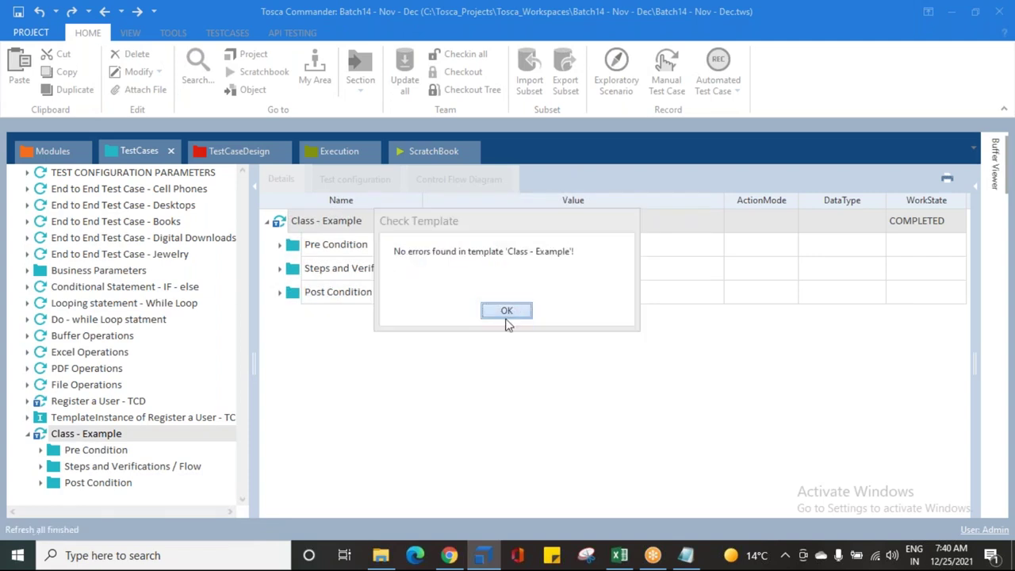
Step: Jump to the template's Class Example schema definition, then return to TestCases
right_click(73, 436)
left_click(134, 230)
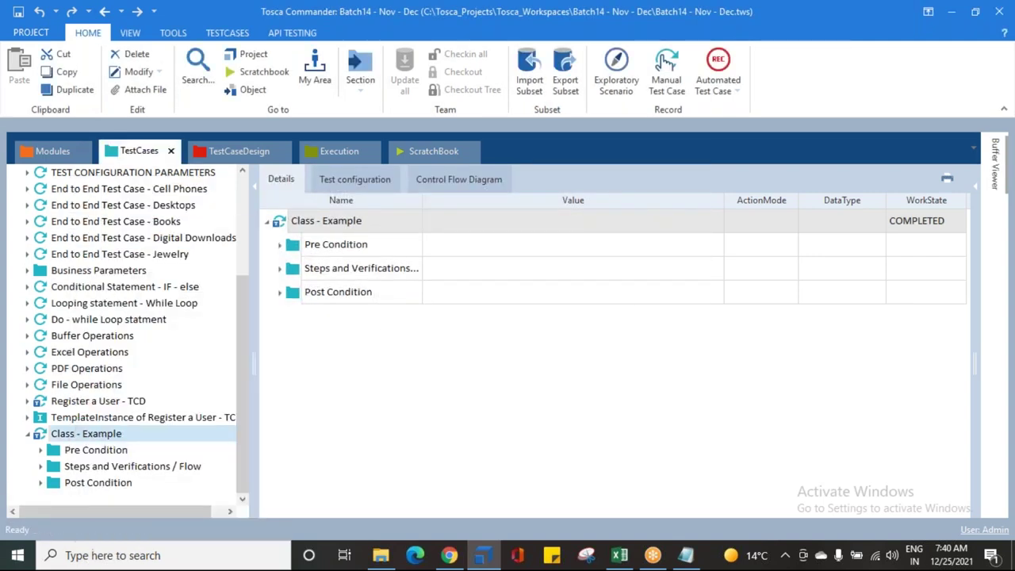
left_click(115, 156)
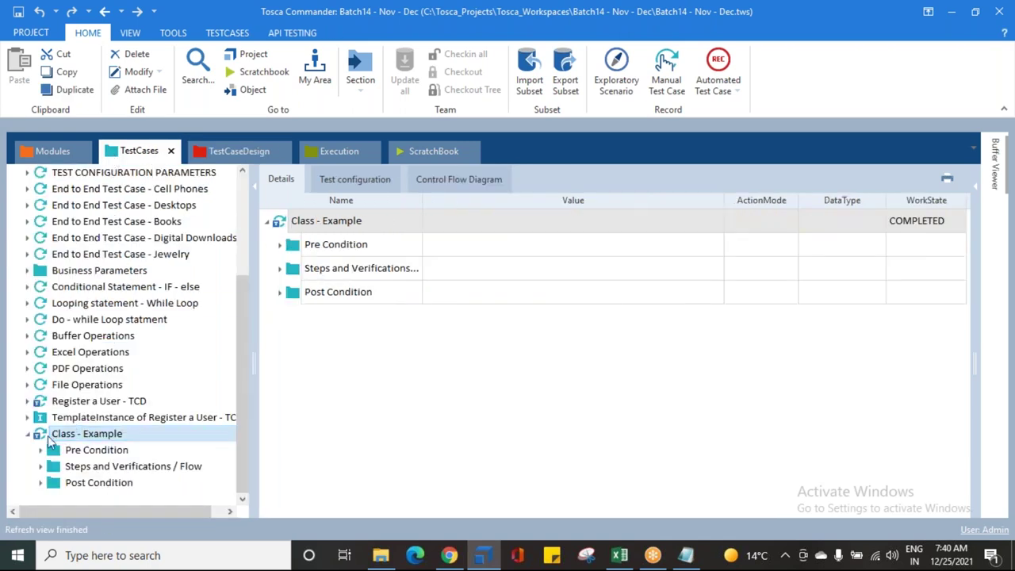
Step: Check in Properties that the template's SchemaName refers to the Class Example test sheet
left_click(978, 187)
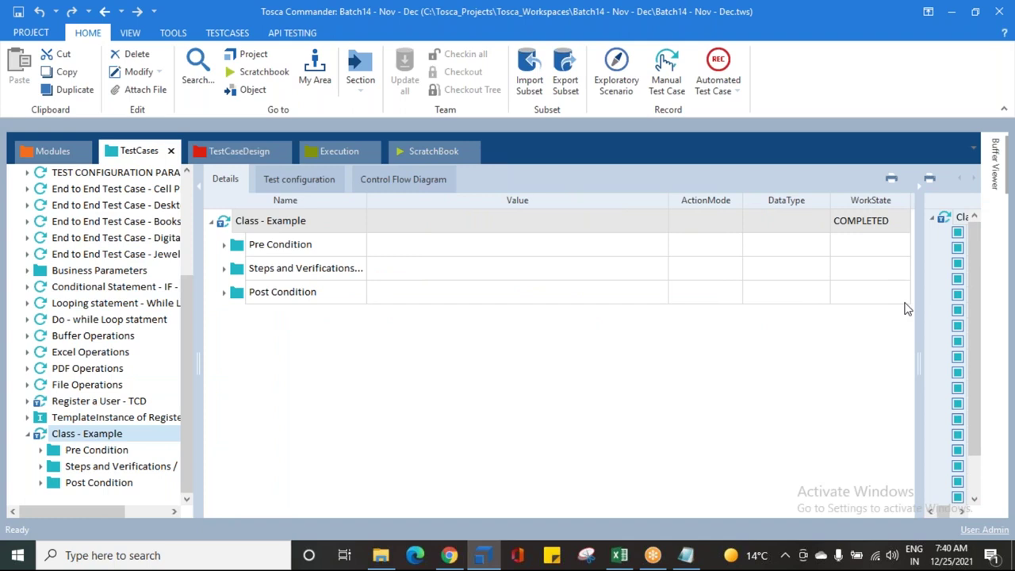
left_click_drag(914, 318, 580, 317)
scroll(716, 435, "down", 2)
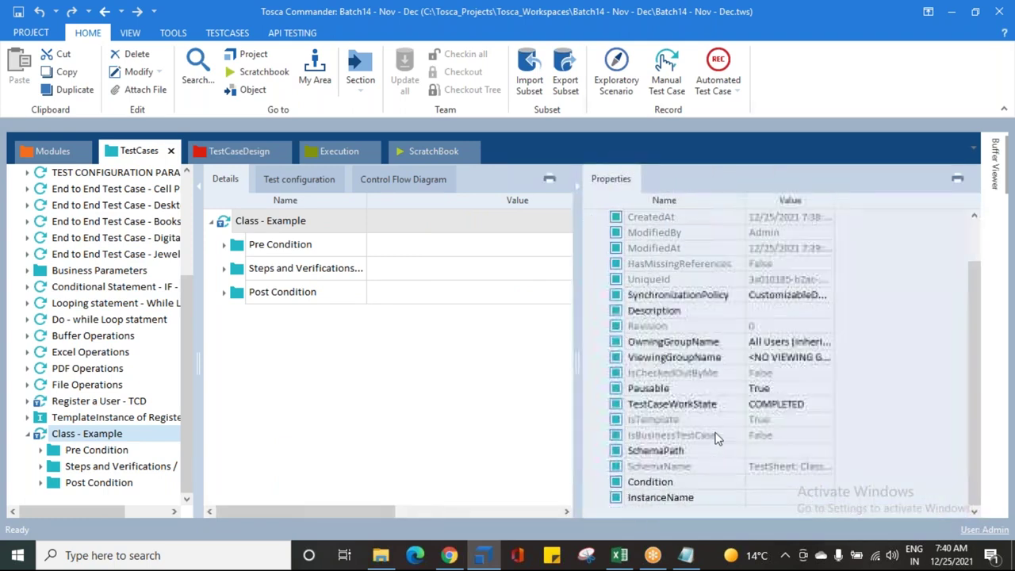
left_click(675, 468)
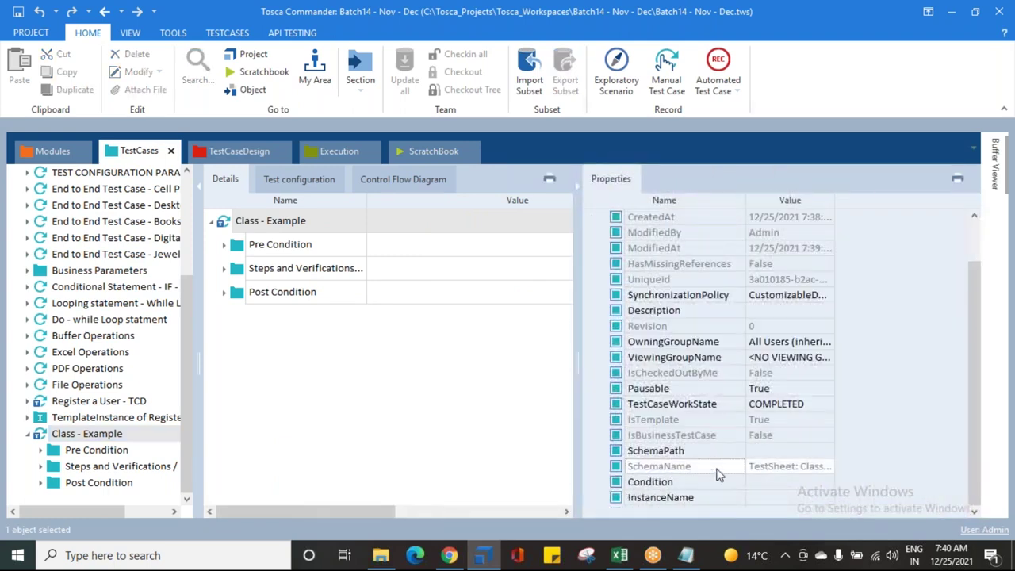
left_click(827, 467)
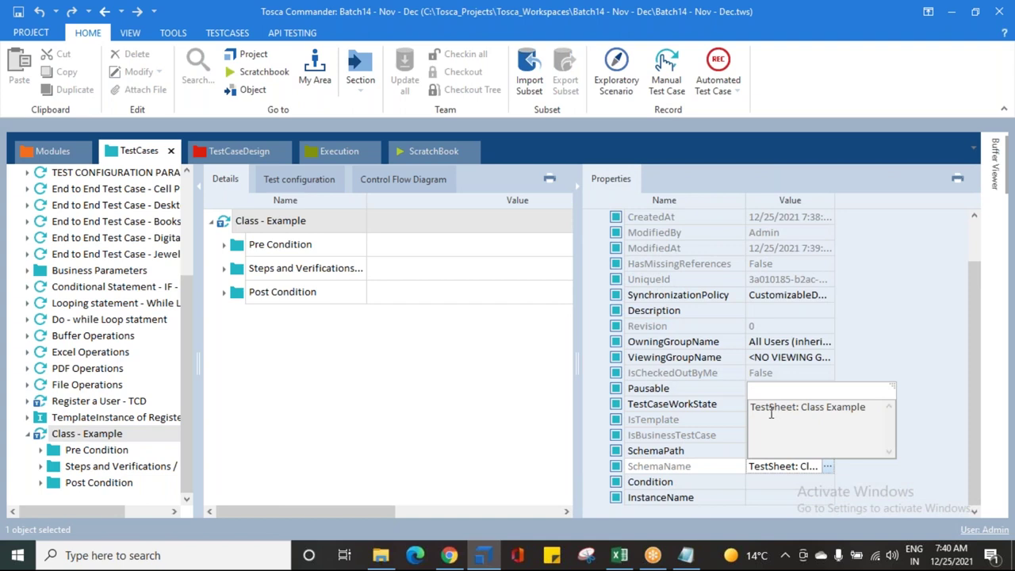
mouse_move(765, 407)
left_mouse_down()
mouse_move(868, 408)
mouse_move(757, 408)
left_mouse_up()
left_click(874, 412)
Step: Close the properties pane and drag the Class Example sheet onto the Class - Example template
left_click(578, 185)
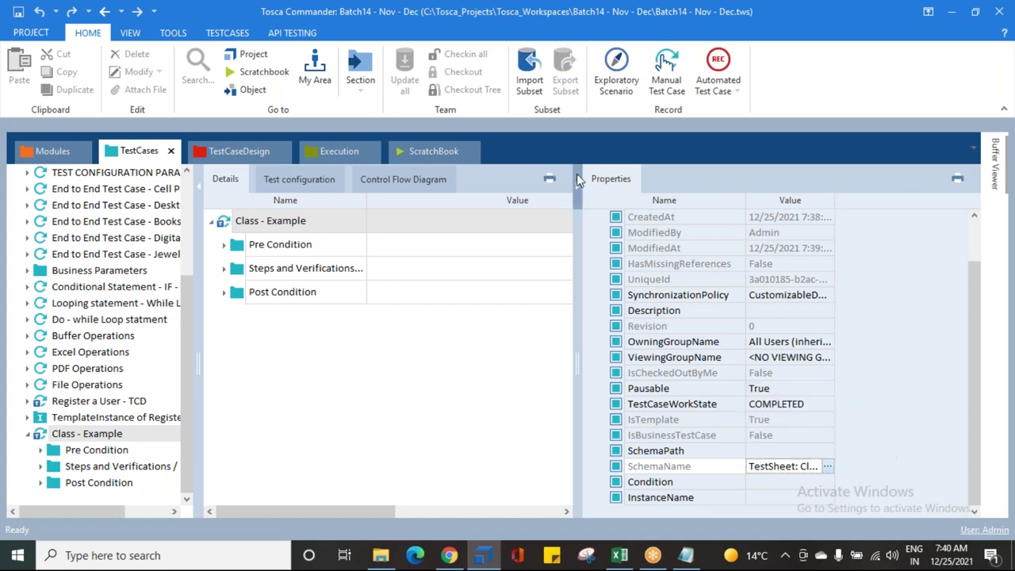
left_click(248, 152)
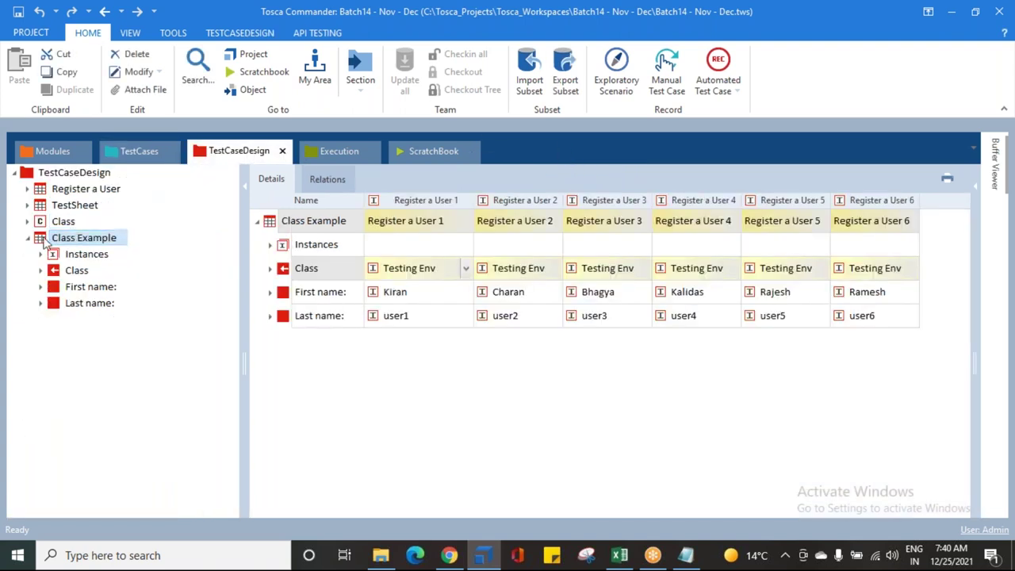
mouse_move(45, 241)
left_mouse_down()
mouse_move(56, 238)
mouse_move(56, 183)
mouse_move(125, 142)
mouse_move(192, 323)
mouse_move(211, 336)
mouse_move(204, 306)
mouse_move(276, 290)
left_mouse_up()
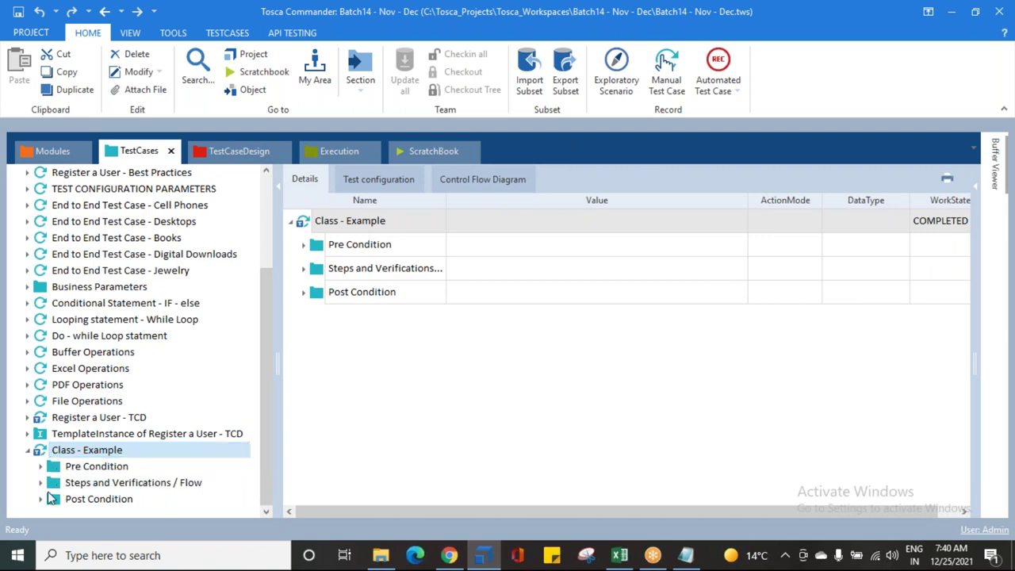
Step: Review the OpenUrl step's {XL[Class.Url]} reference and the test sheet's Url attribute values
left_click(40, 482)
left_click(86, 385)
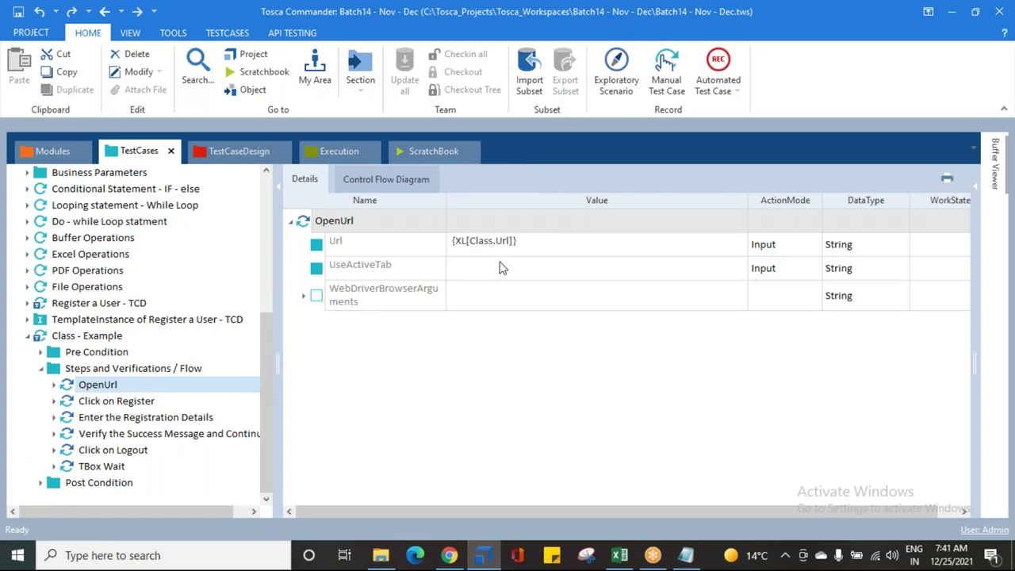
left_click(230, 151)
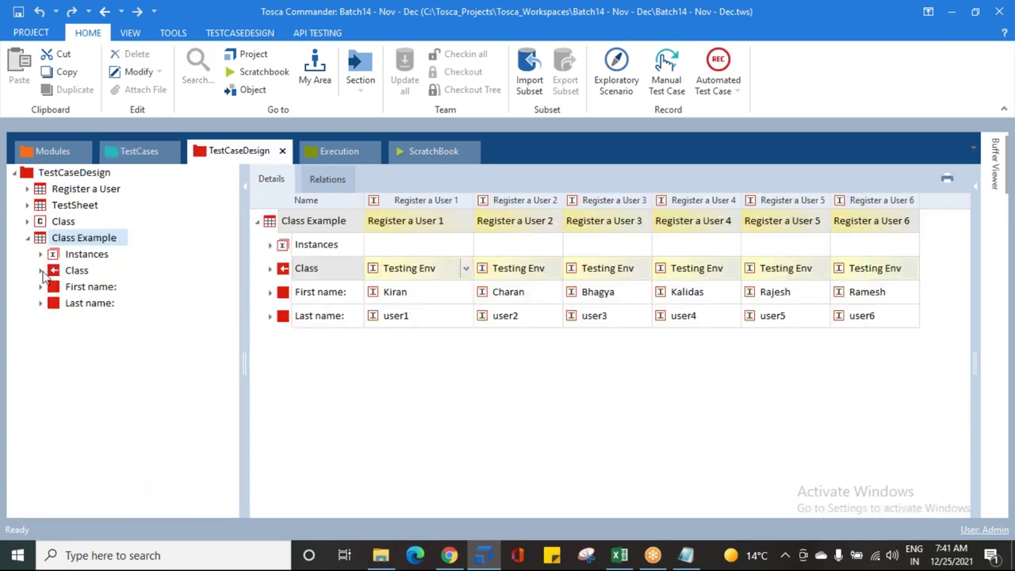
left_click(42, 271)
left_click(83, 287)
left_click(83, 289)
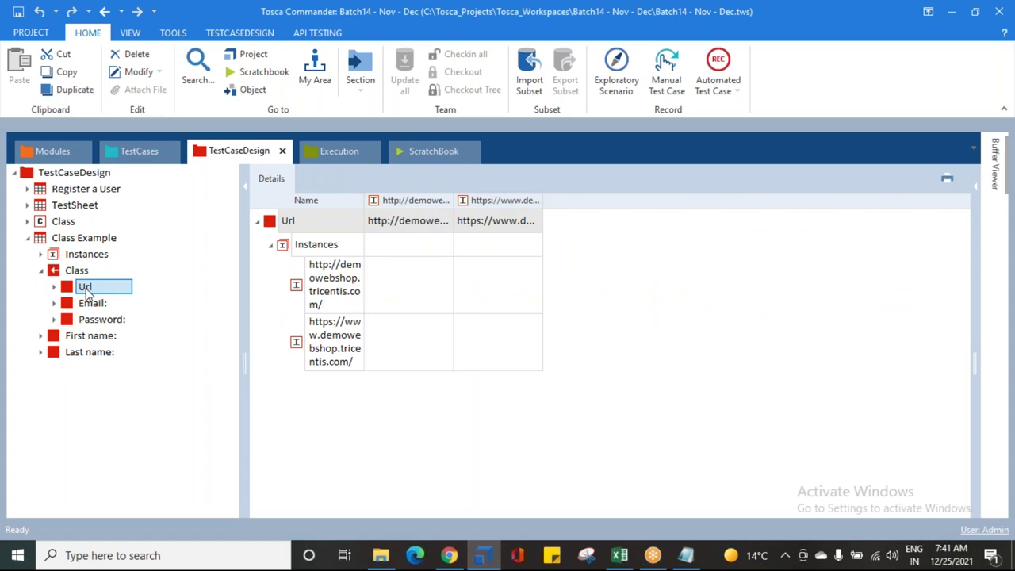
left_click_drag(86, 292, 75, 284)
Step: Display the test sheet's First name and Last name attribute values, user1 through user6
left_click(41, 271)
left_click(68, 287)
left_click(75, 302)
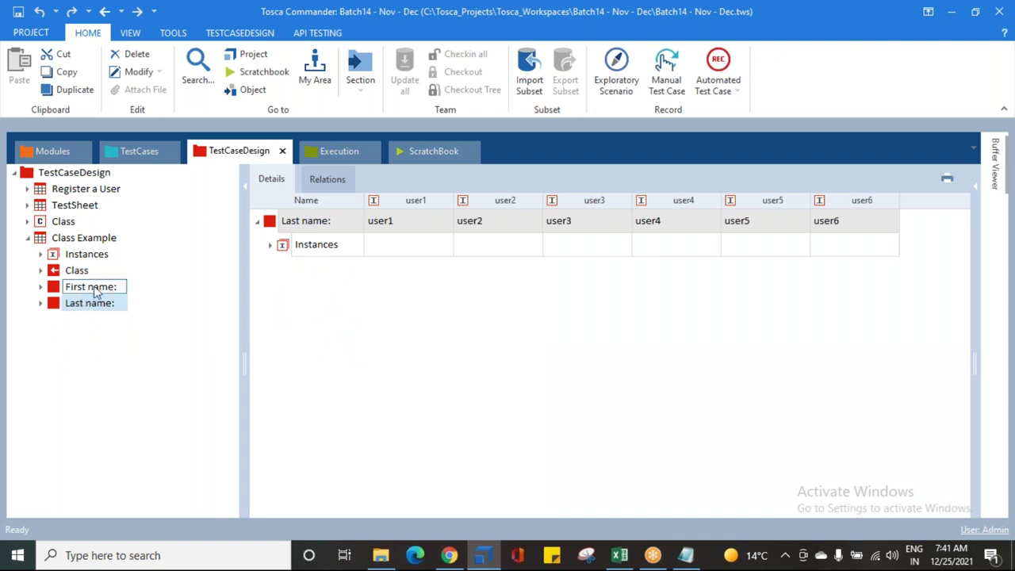
left_click(133, 151)
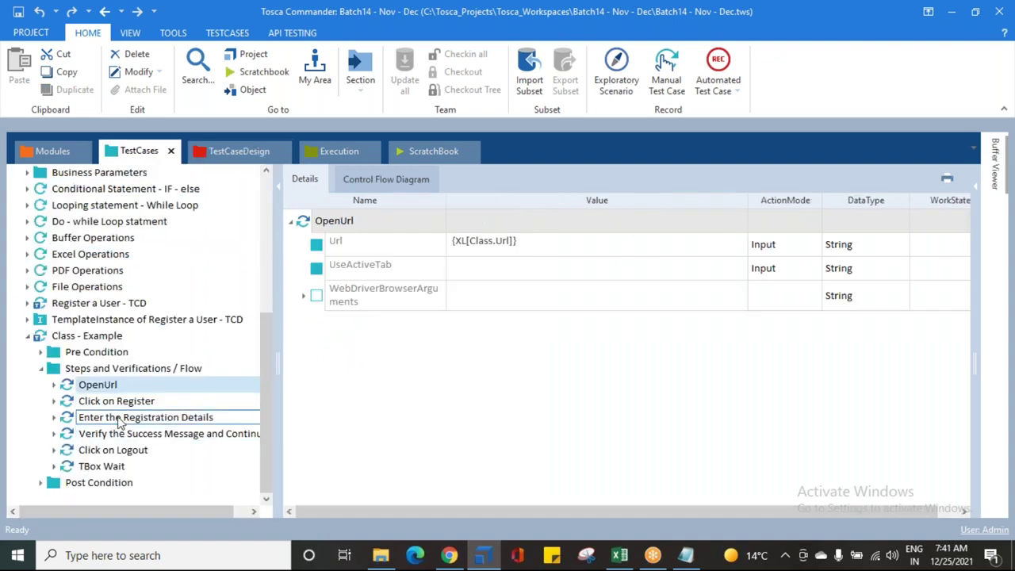
Step: Compare the registration step's First name parameter with the sheet's First name and Last name values
left_click(258, 416)
left_click(478, 301)
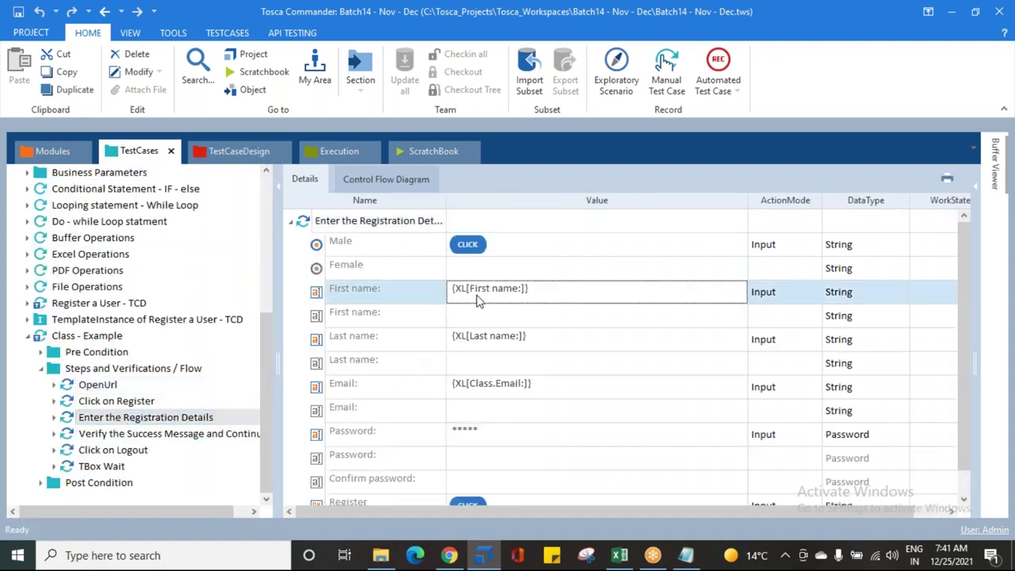
left_click(238, 152)
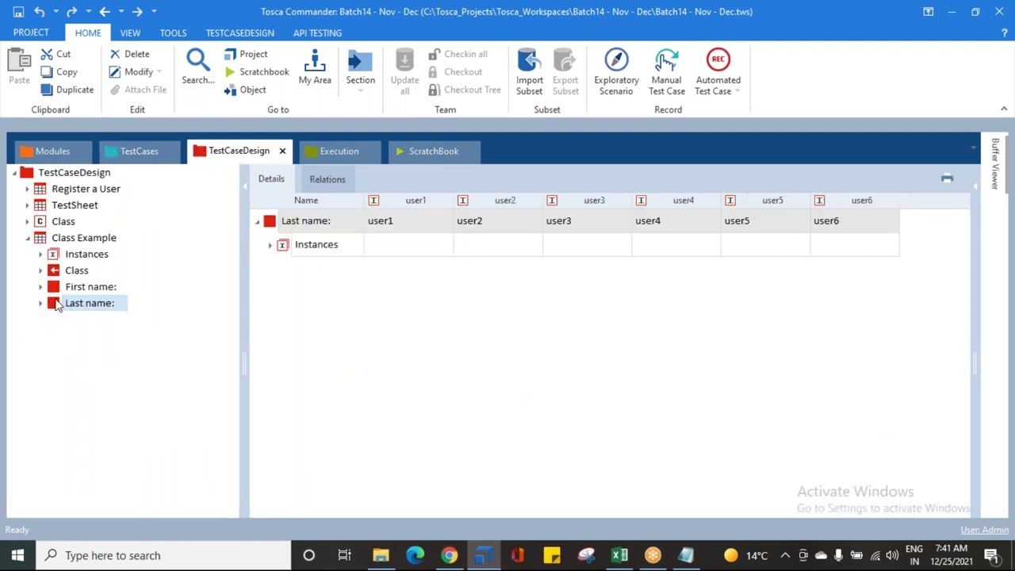
left_click(56, 291)
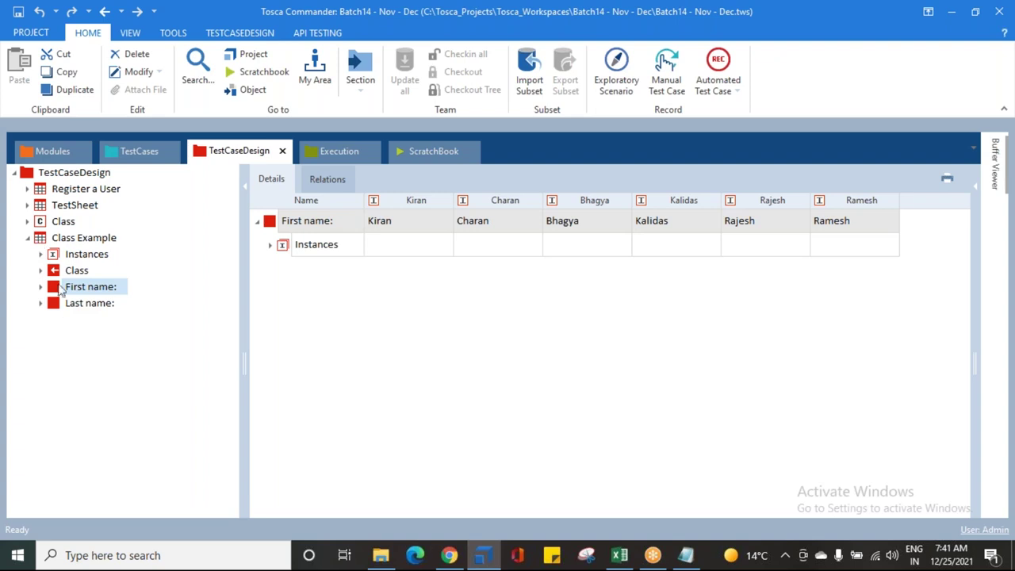
left_click(62, 306)
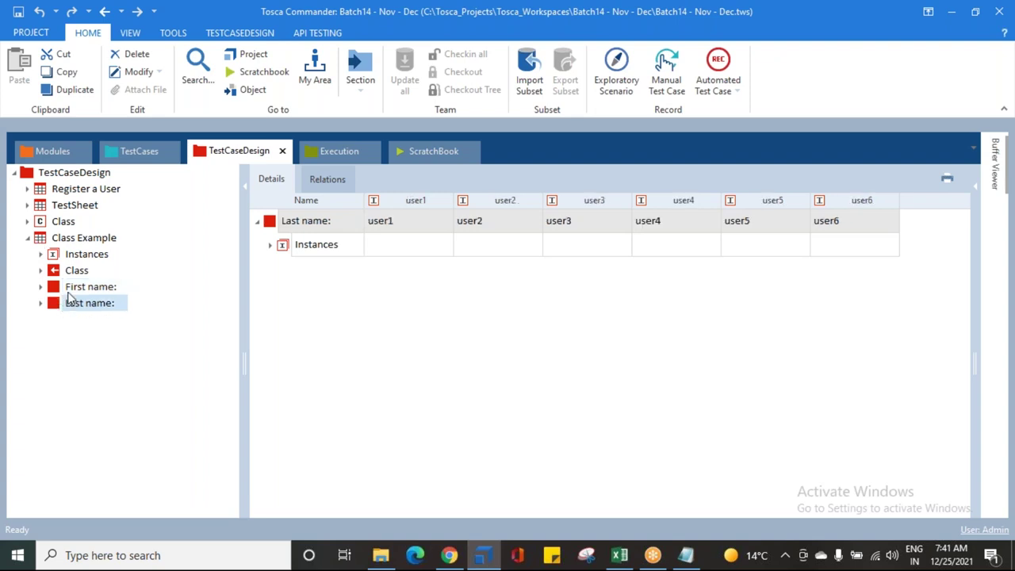
left_click(132, 152)
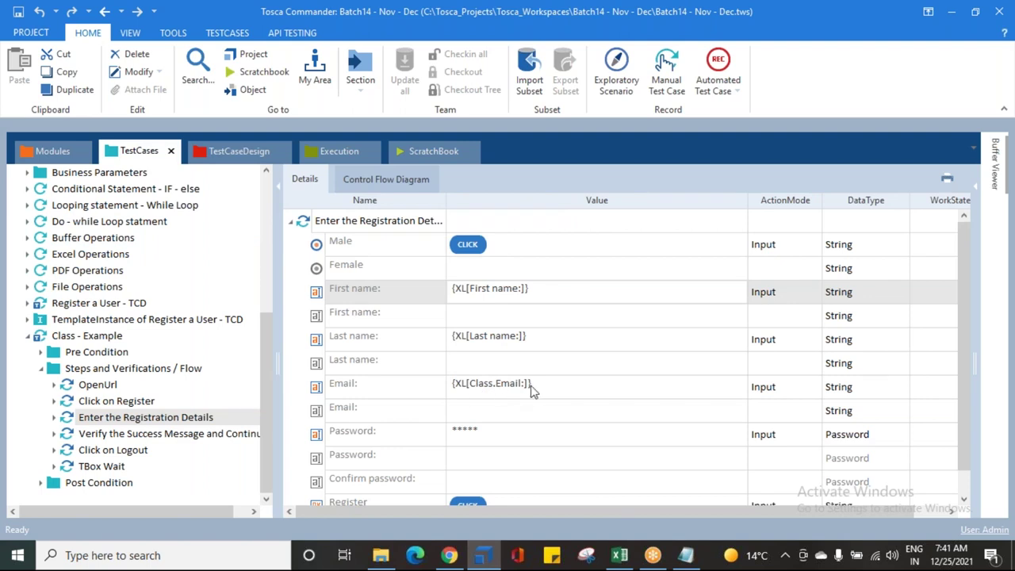
Step: Set the Password parameter's DataType to String
scroll(460, 426, "down", 1)
left_click(864, 411)
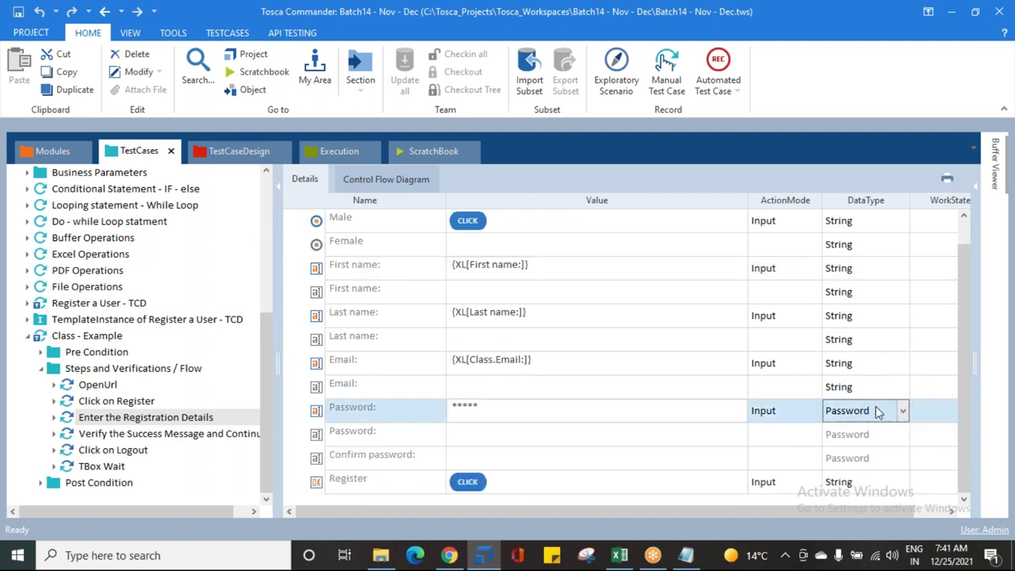
left_click(902, 411)
left_click(869, 434)
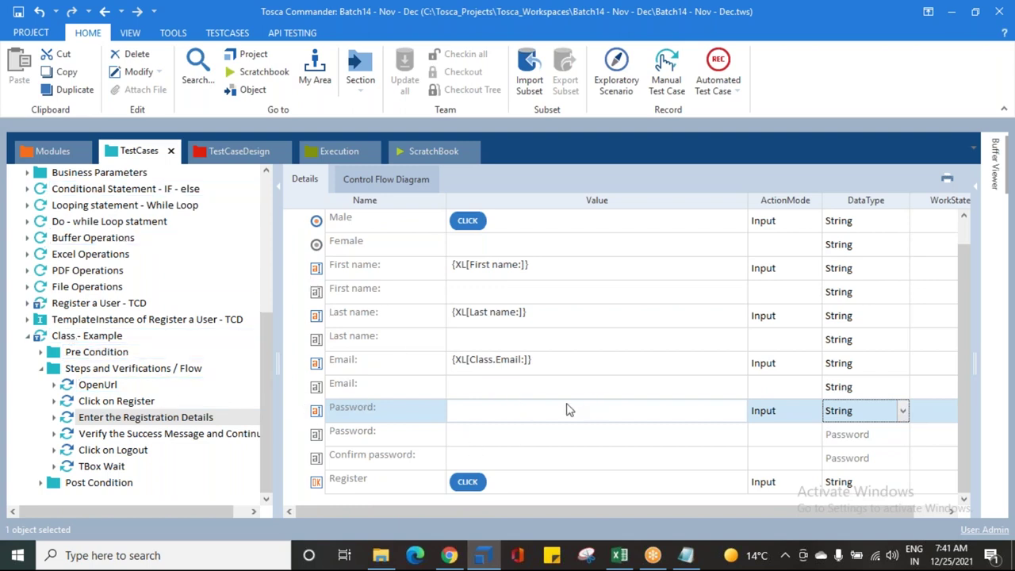
Step: Link the Class Password: attribute to the Password parameter as {XL[Class.Password:]}
left_click(231, 151)
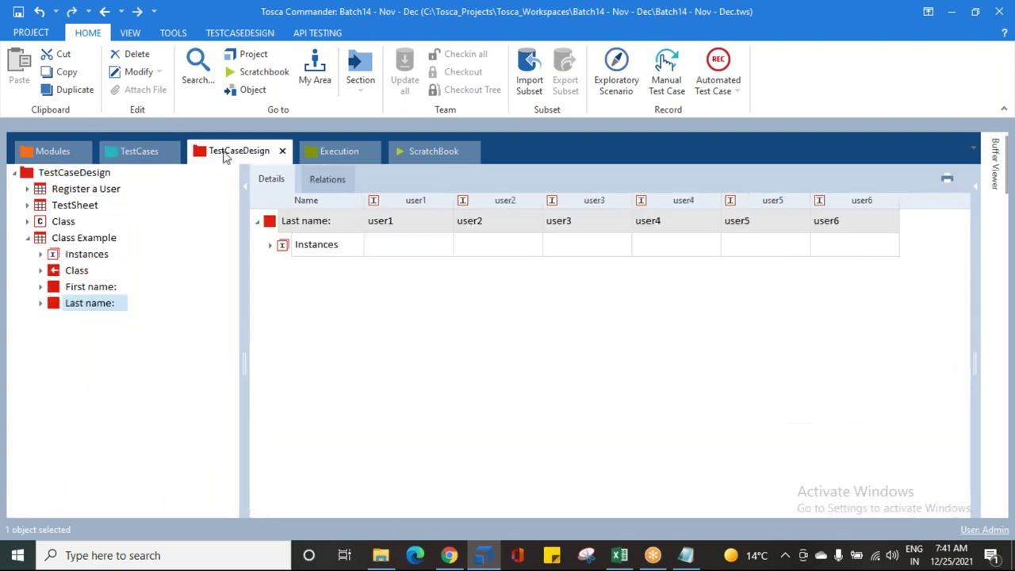
left_click(41, 270)
left_click(68, 317)
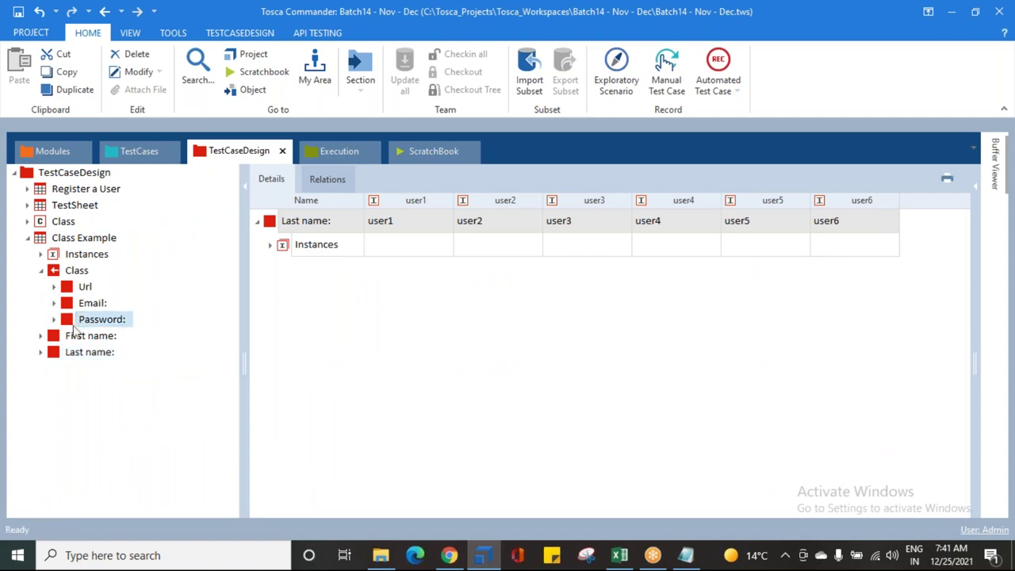
left_click_drag(68, 325, 461, 401)
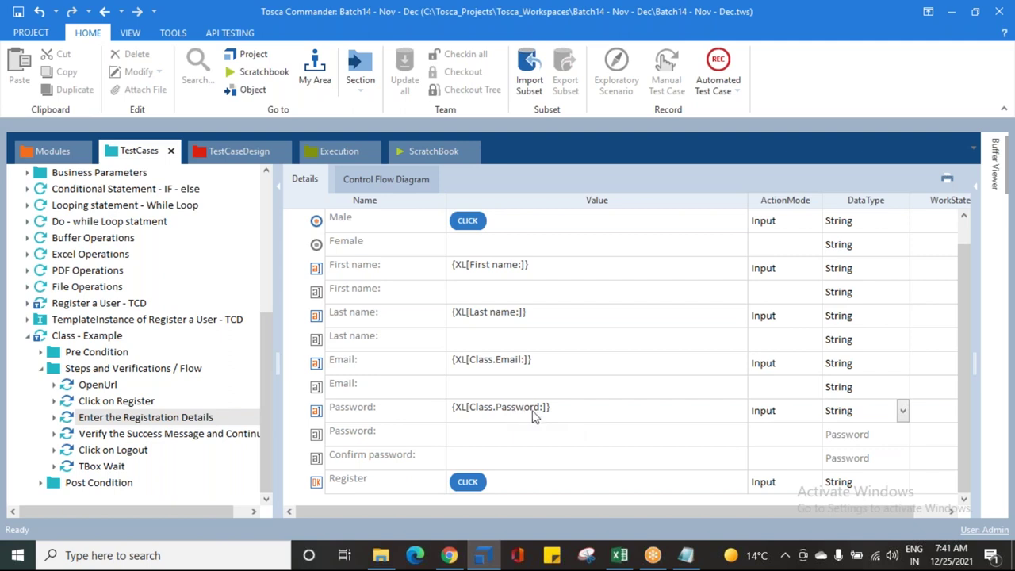
Step: Review the First name, Last name, Email, Password and empty Confirm password parameters
left_click(553, 274)
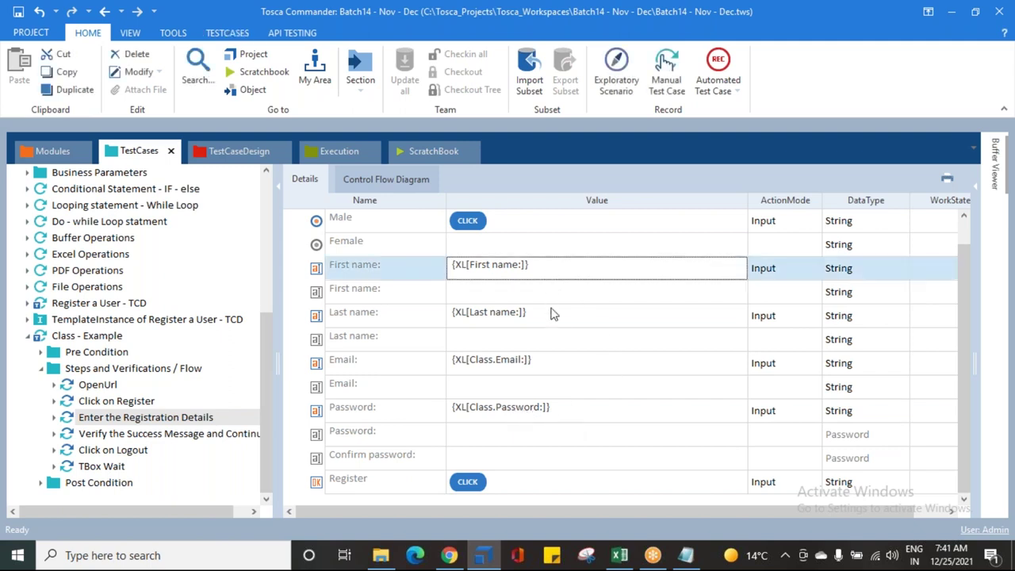
left_click(552, 318)
left_click(522, 370)
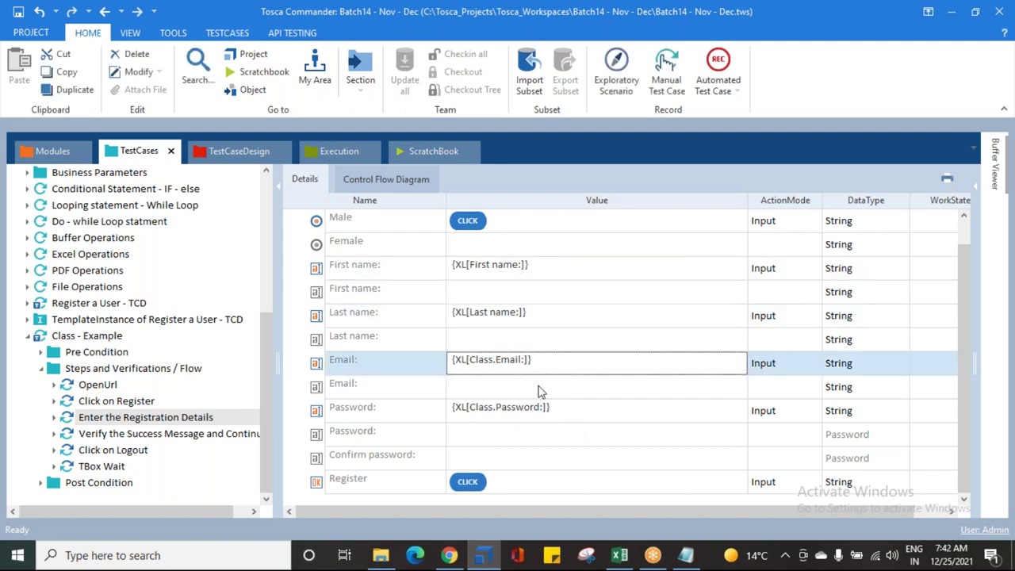
left_click(576, 419)
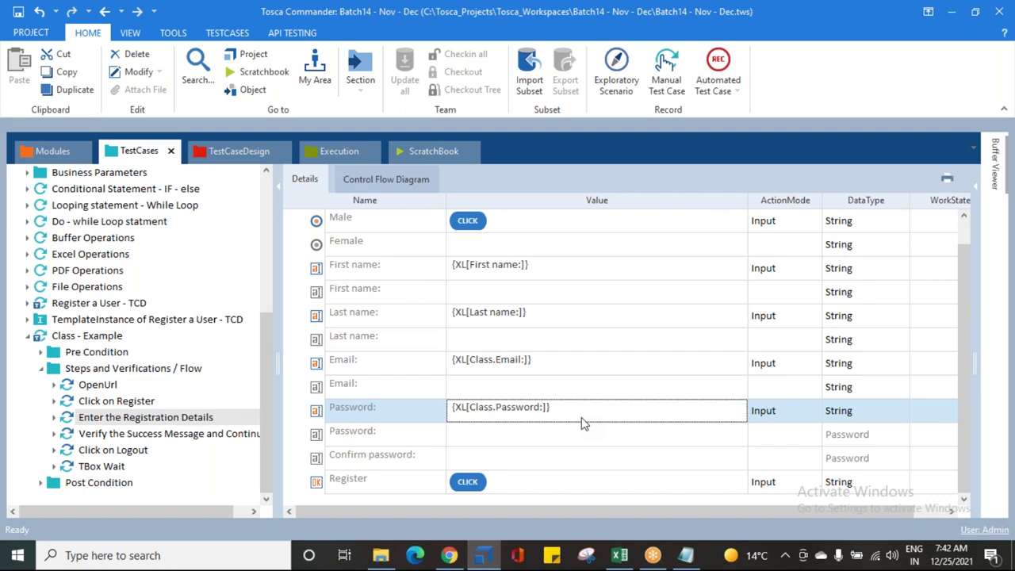
left_click(548, 460)
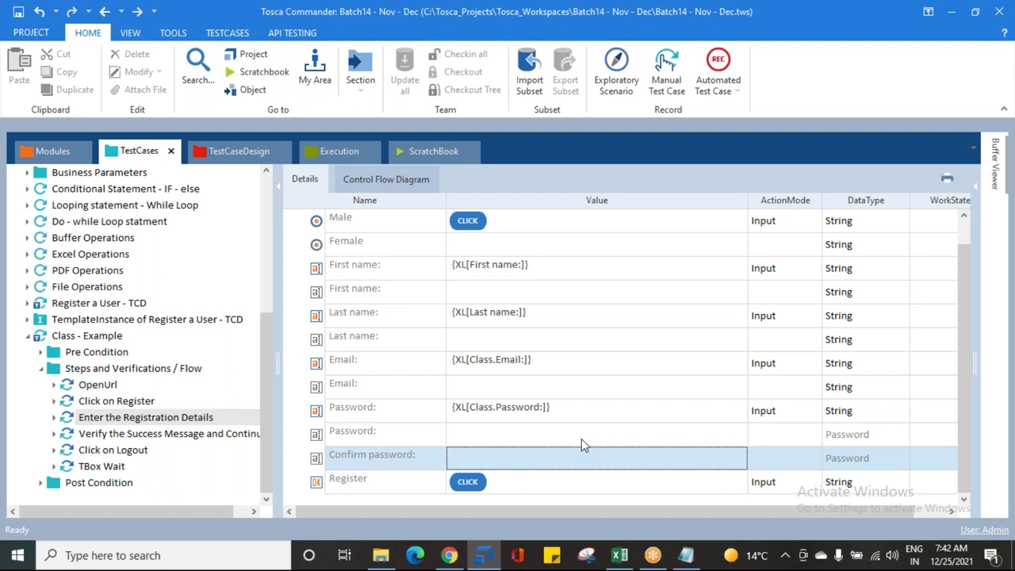
Step: Make the Password row buffer its value as pwd, with ActionMode Buffer and DataType String
left_click(520, 438)
left_click(546, 435)
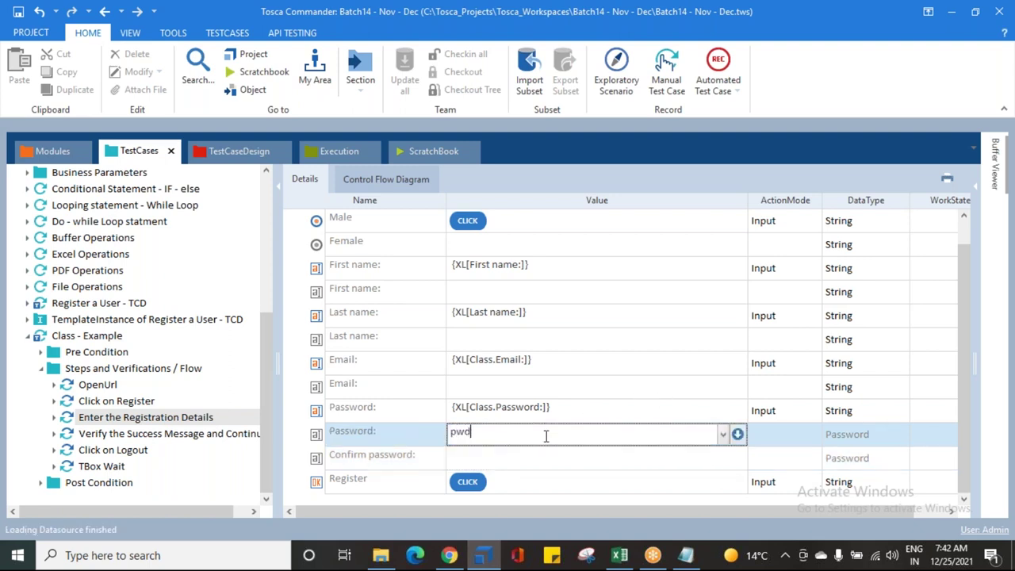
left_click(778, 437)
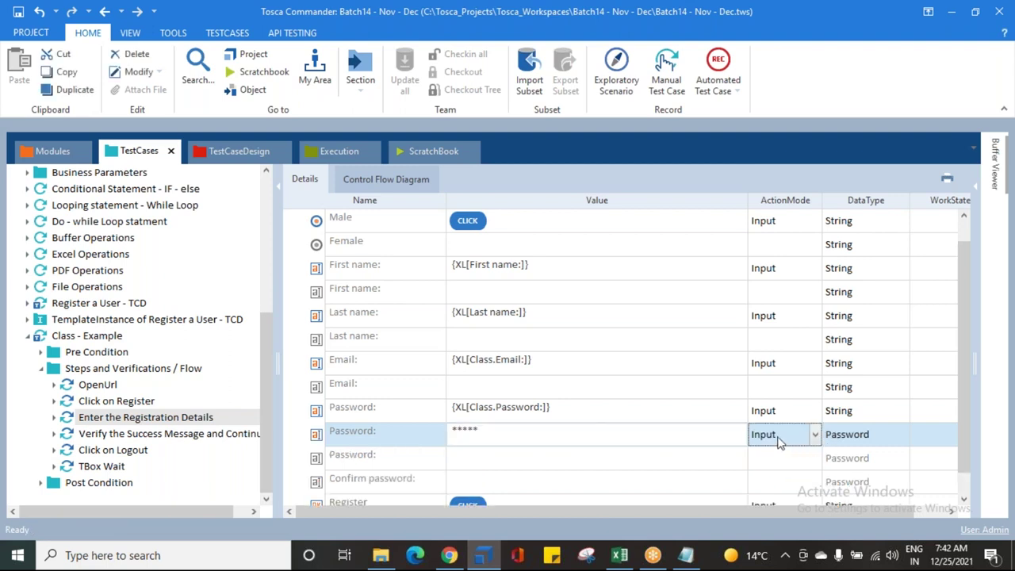
type("b")
key("Return")
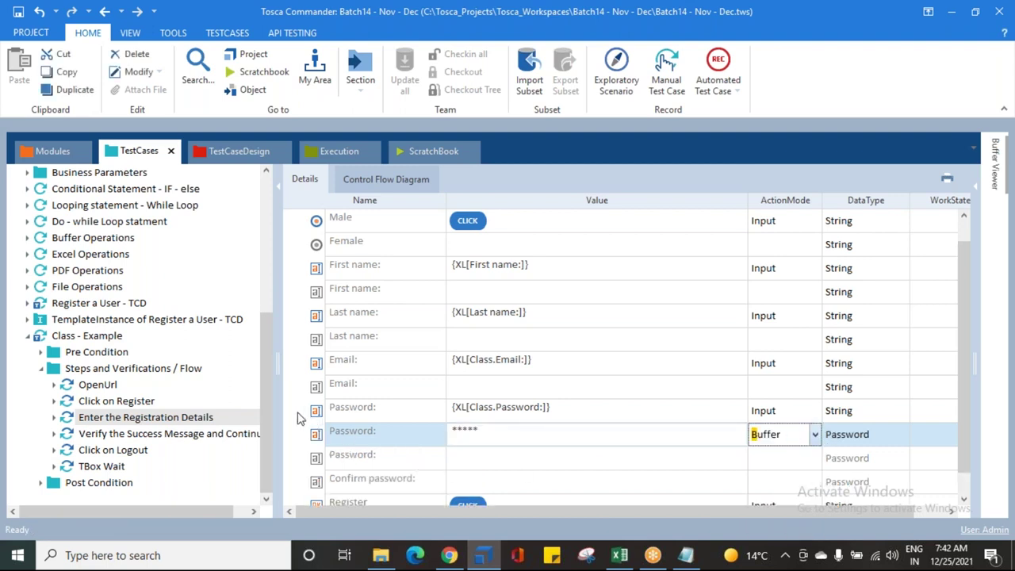
left_click(848, 434)
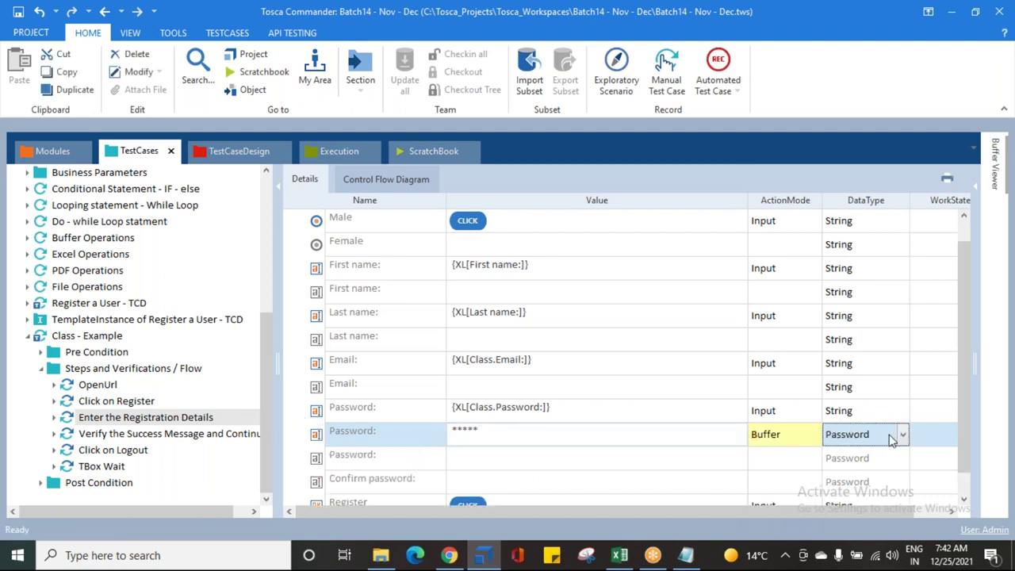
left_click(903, 435)
left_click(825, 456)
left_click(499, 437)
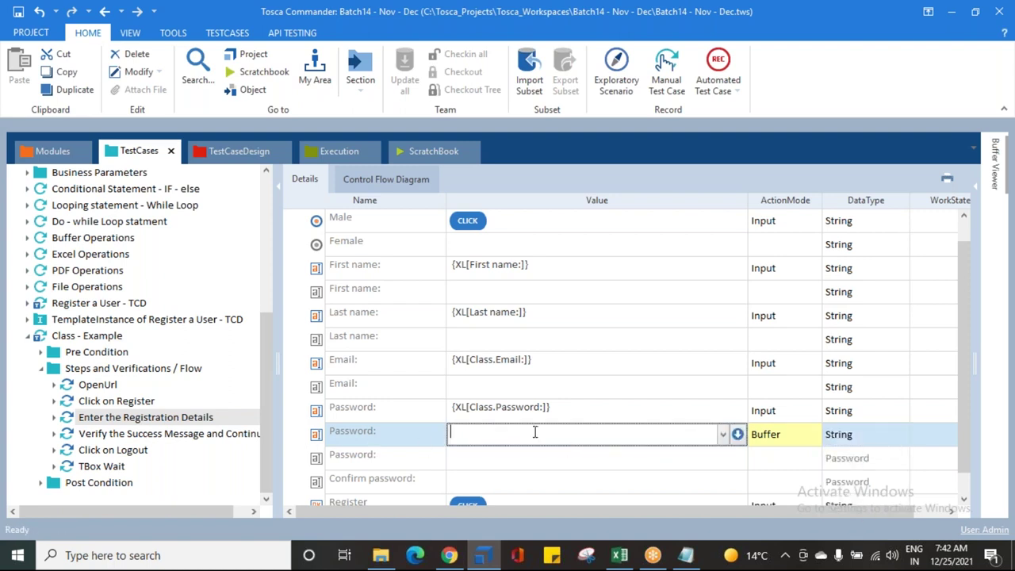
type("pwd")
key("Return")
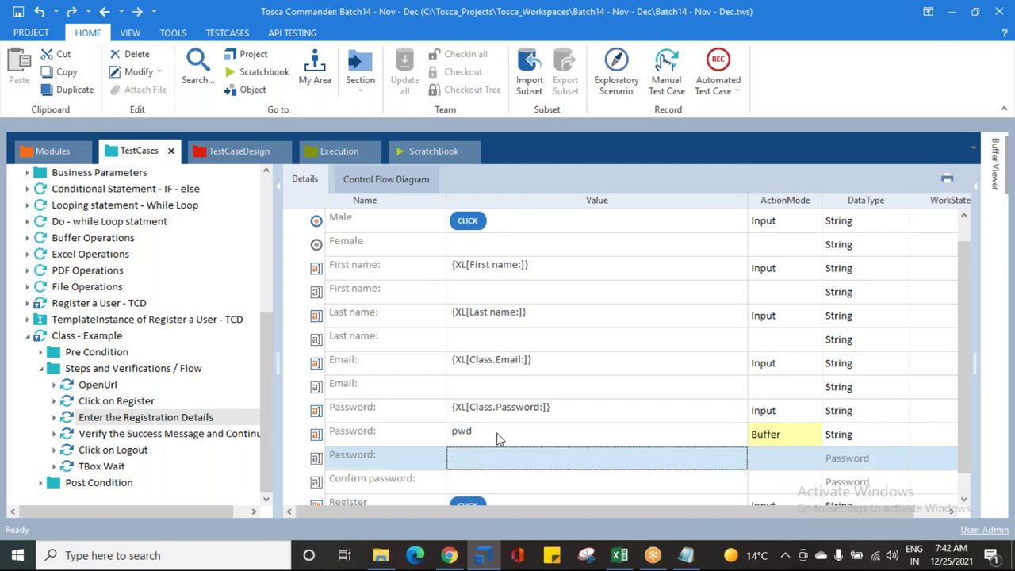
Step: Set Confirm password to {B[pwd]} with DataType String
scroll(473, 442, "down", 1)
left_click(600, 465)
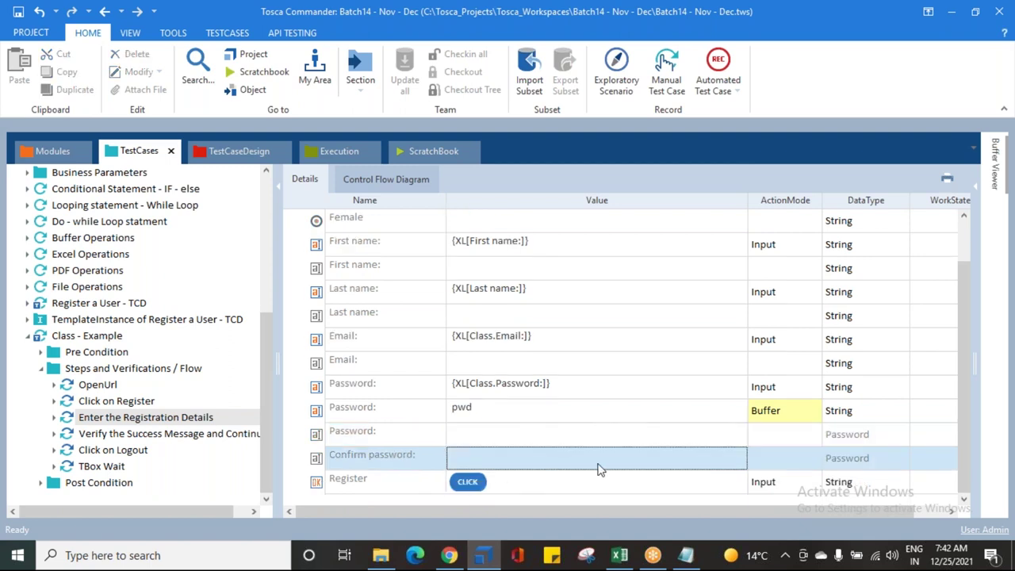
type("{b")
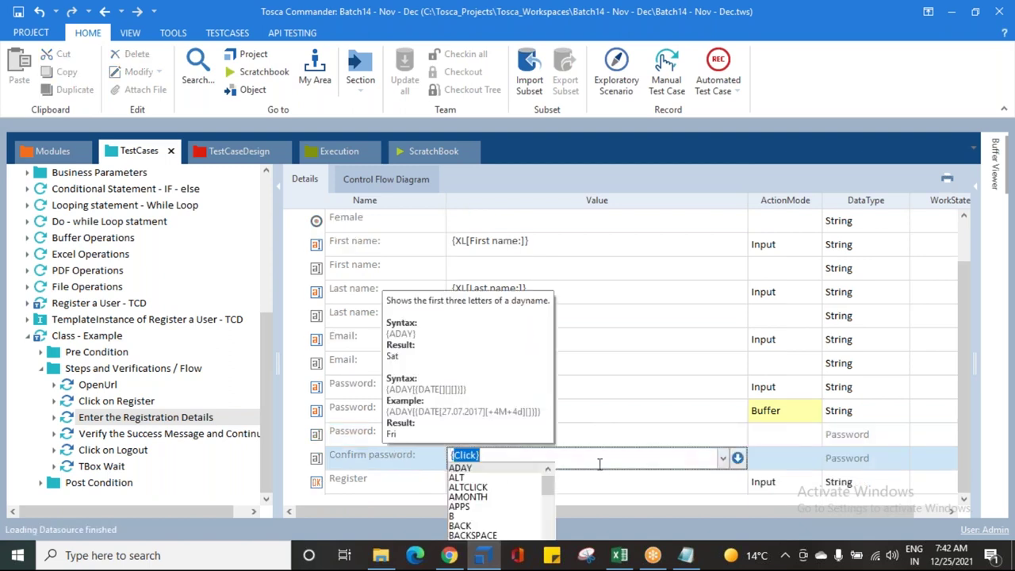
type("[")
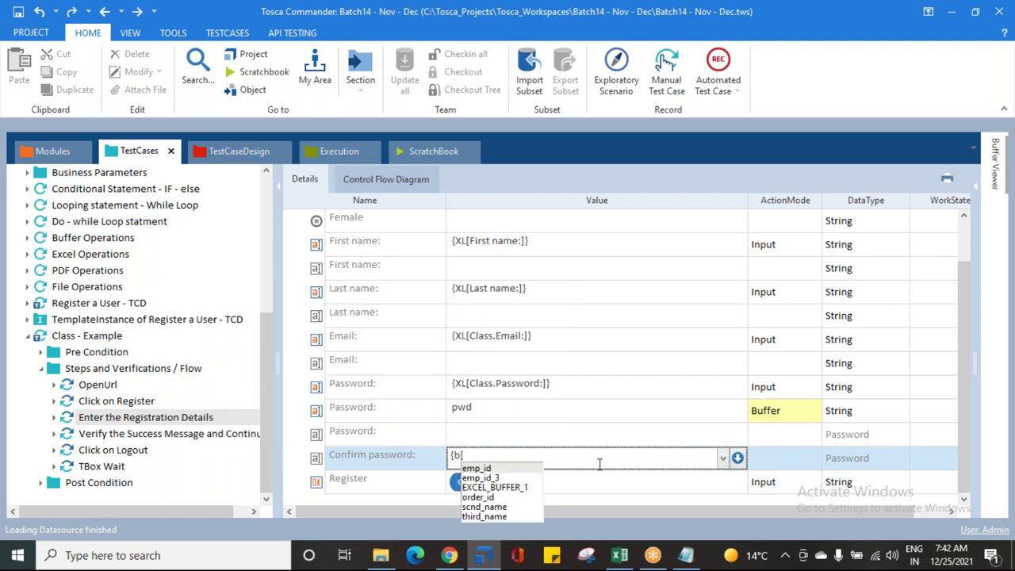
type("pwd]}")
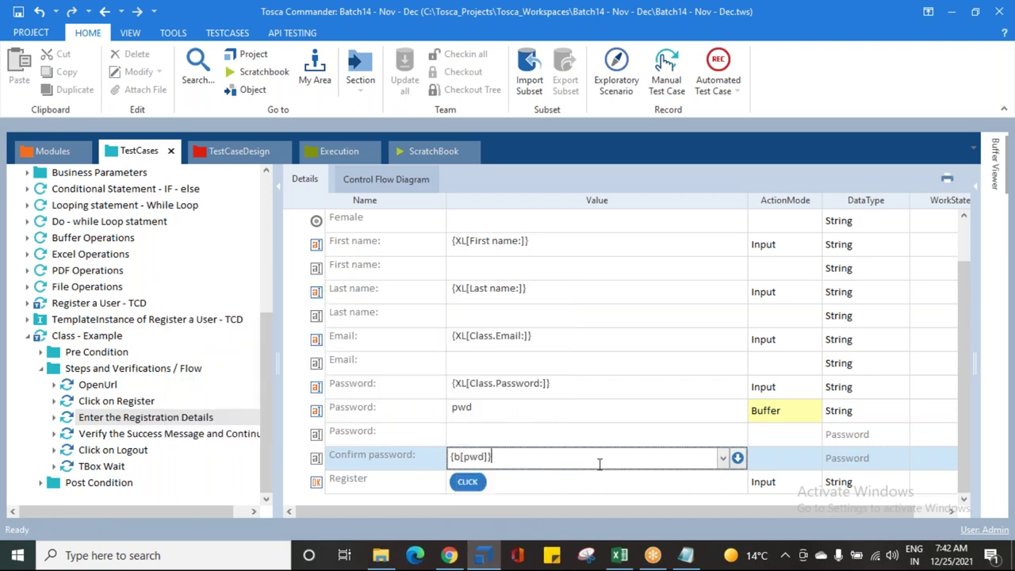
key("Return")
left_click(887, 456)
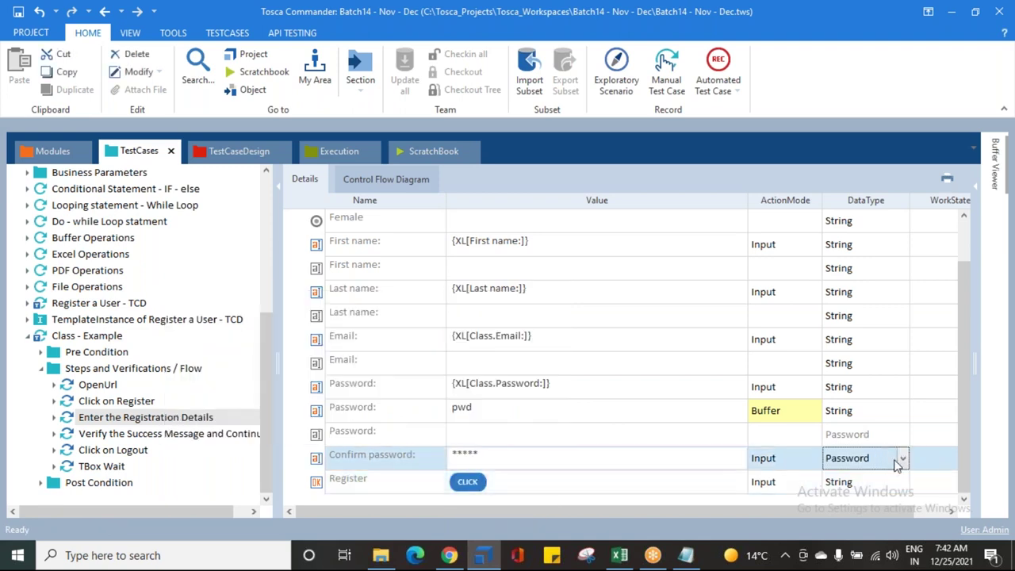
left_click(902, 459)
left_click(840, 380)
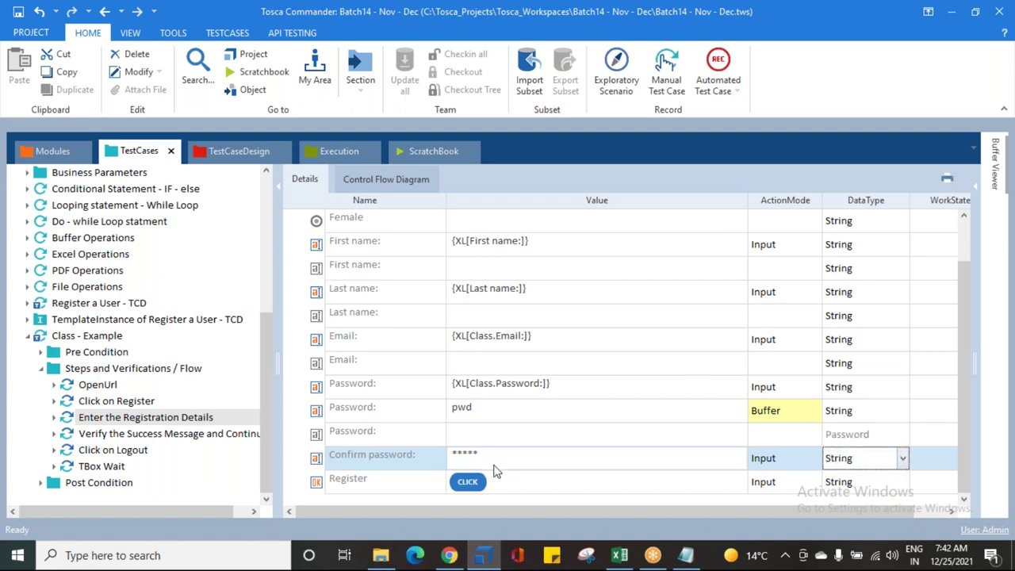
left_click(562, 459)
type("{B")
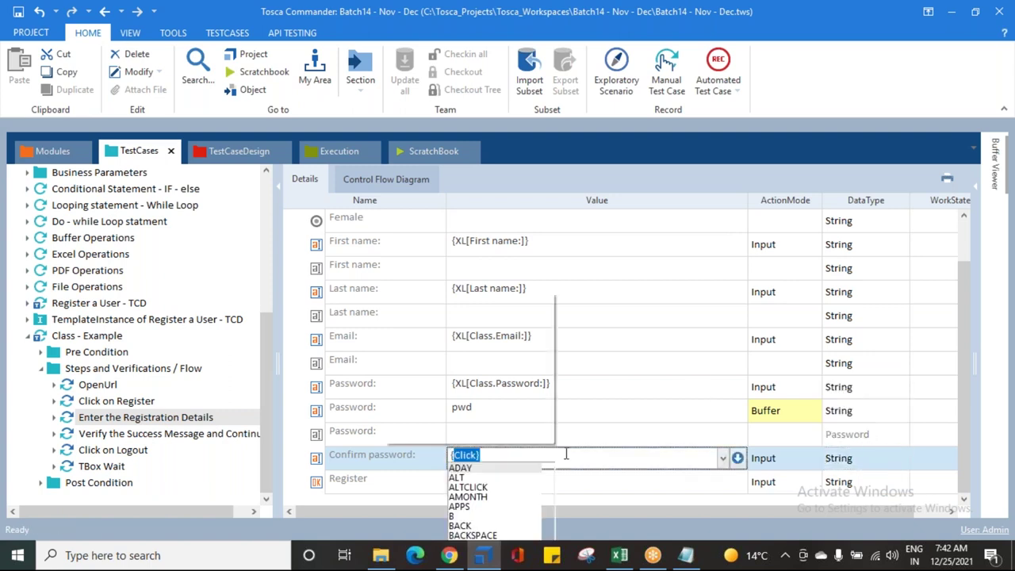
type("[p")
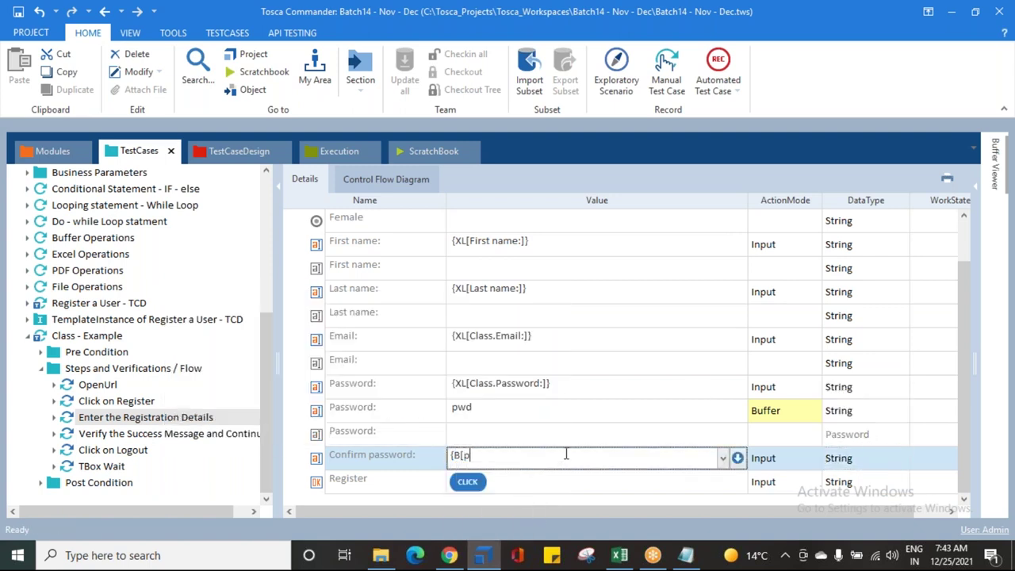
type("wd]}")
key("Return")
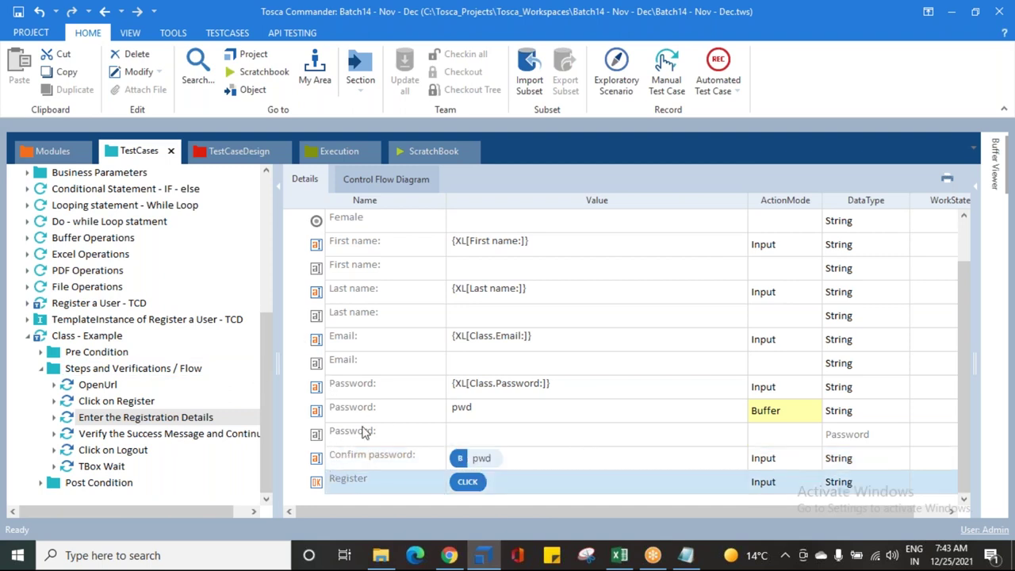
Step: Verify the Password and Confirm password rows, then save the workspace
left_click(487, 416)
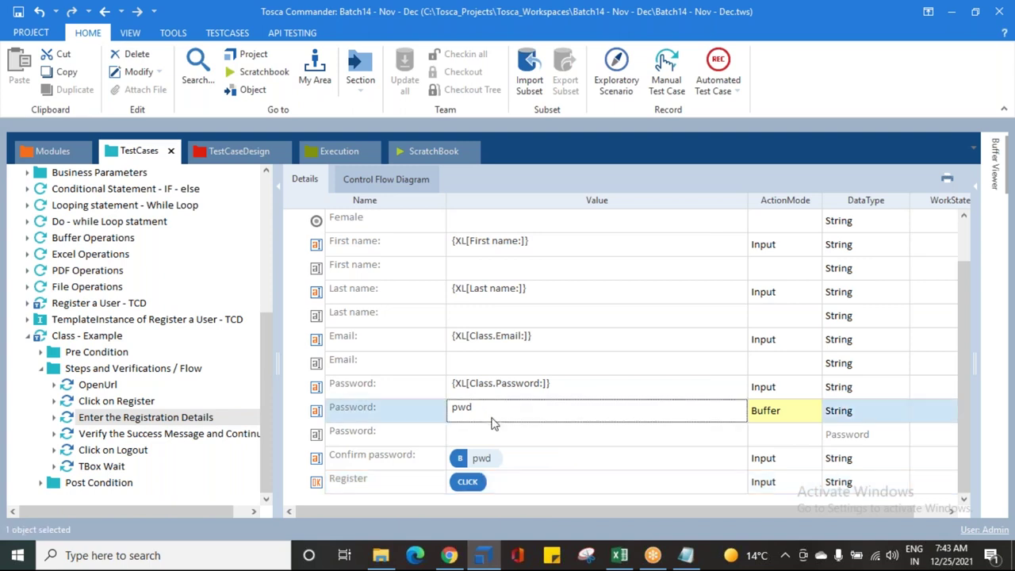
left_click(509, 465)
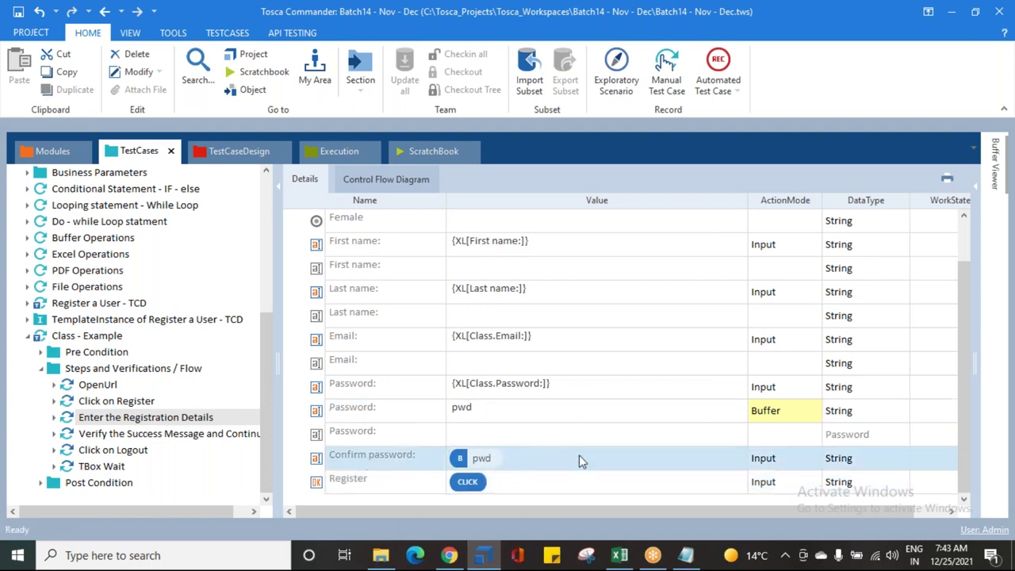
left_click(17, 11)
left_click(41, 369)
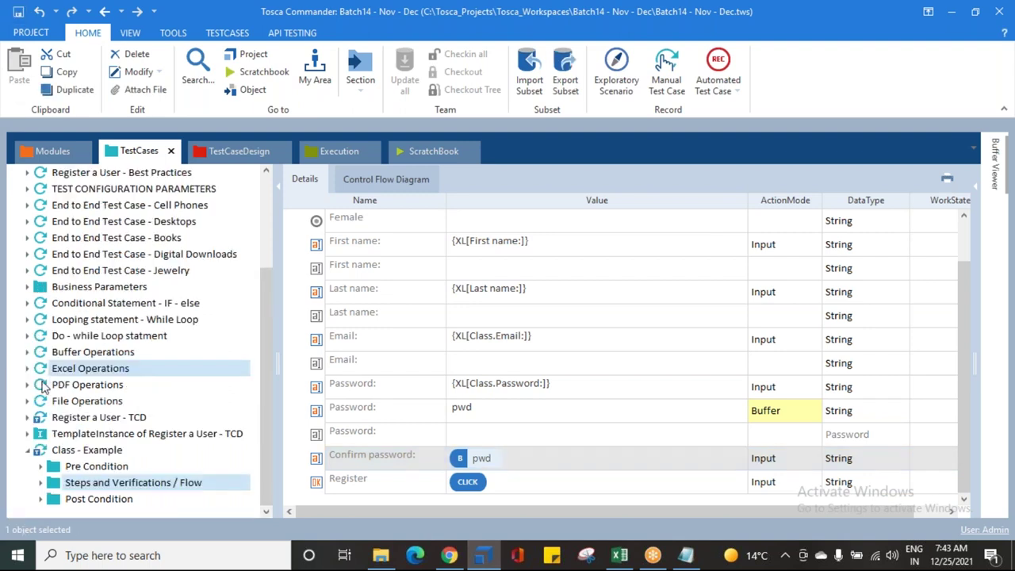
Step: Create a new template instance from Class - Example and save it
left_click(53, 451)
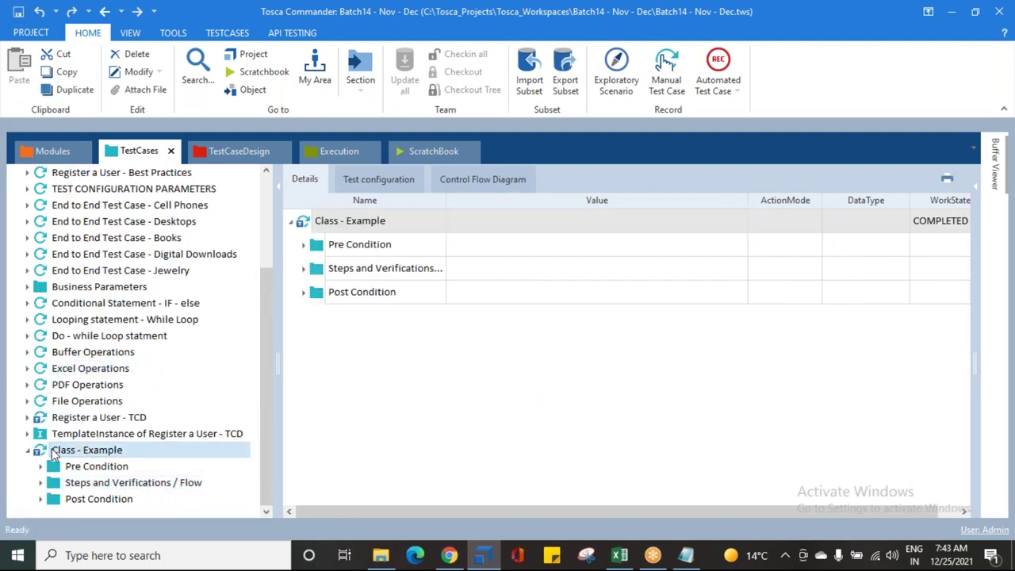
left_click(57, 454)
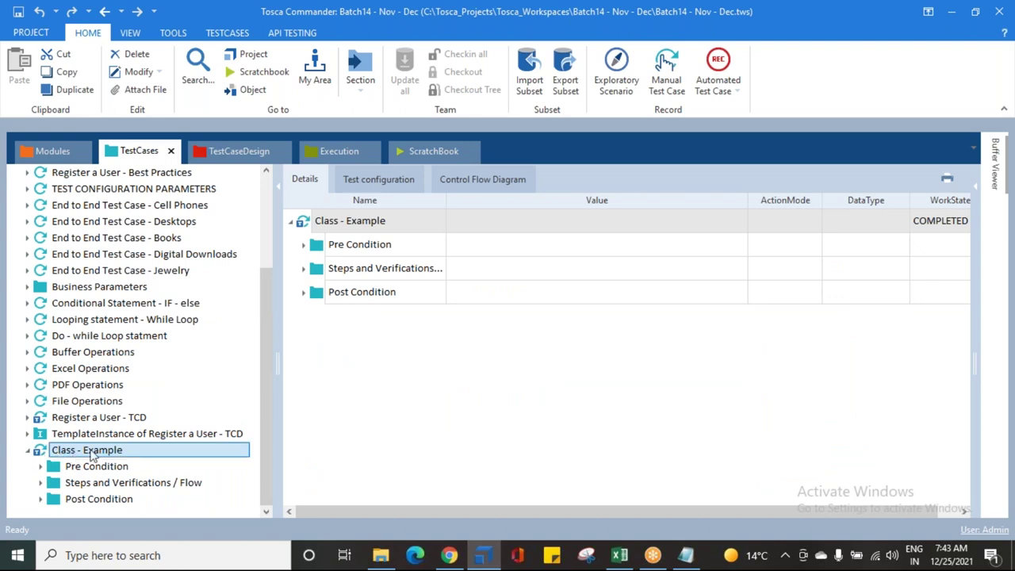
right_click(66, 452)
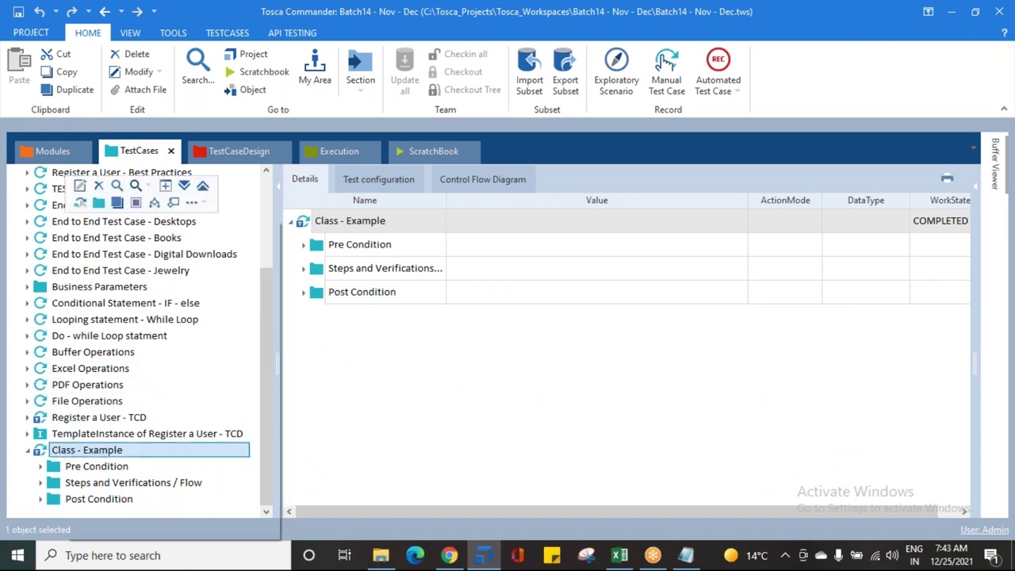
left_click(205, 204)
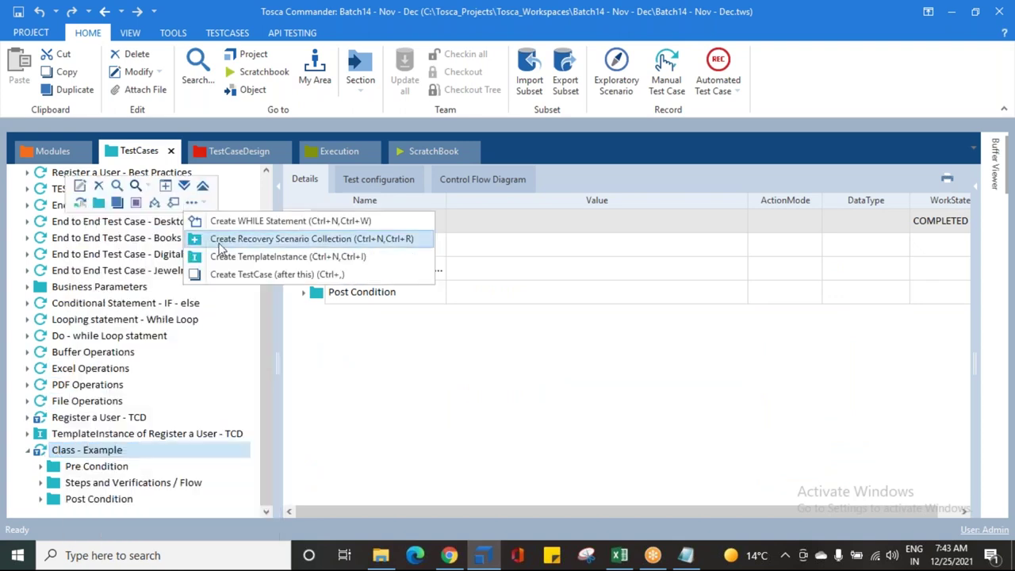
left_click(261, 258)
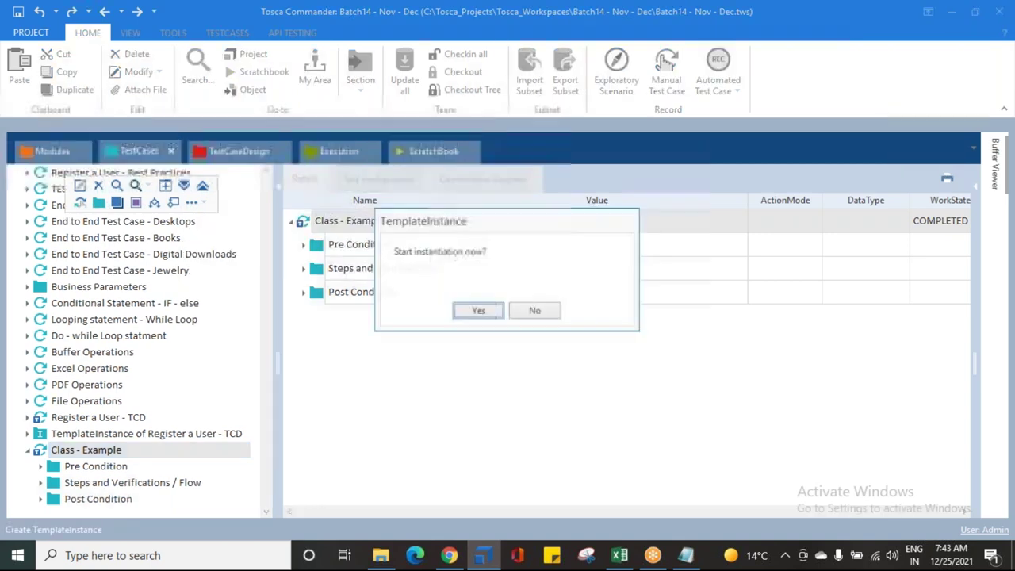
left_click_drag(396, 251, 536, 253)
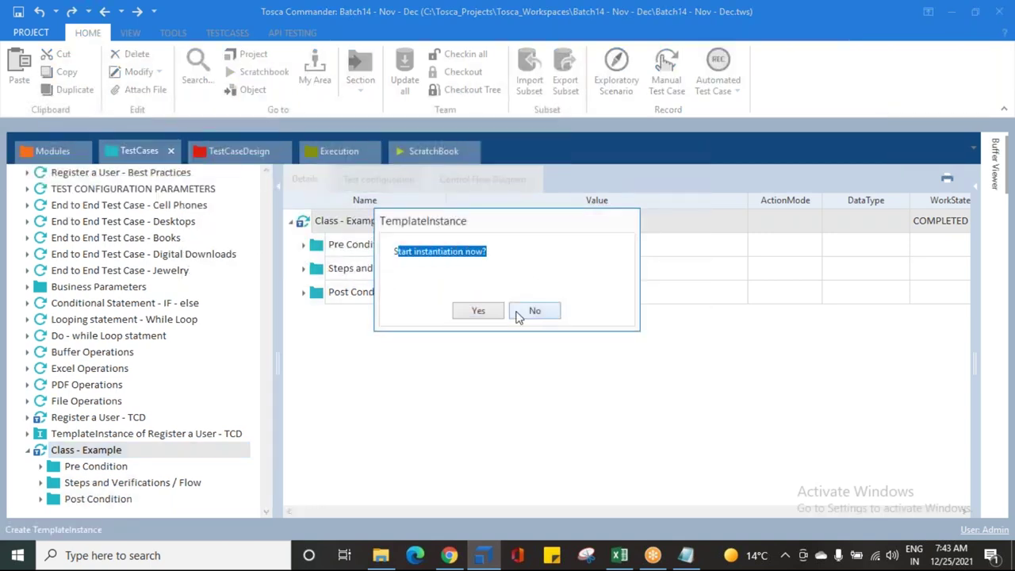
left_click(478, 311)
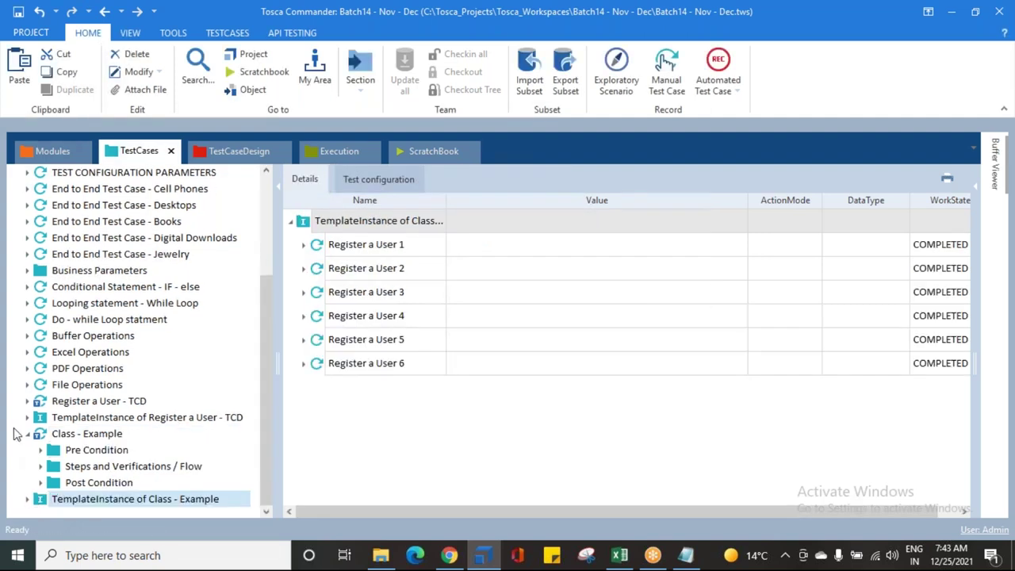
left_click(27, 432)
left_click(28, 500)
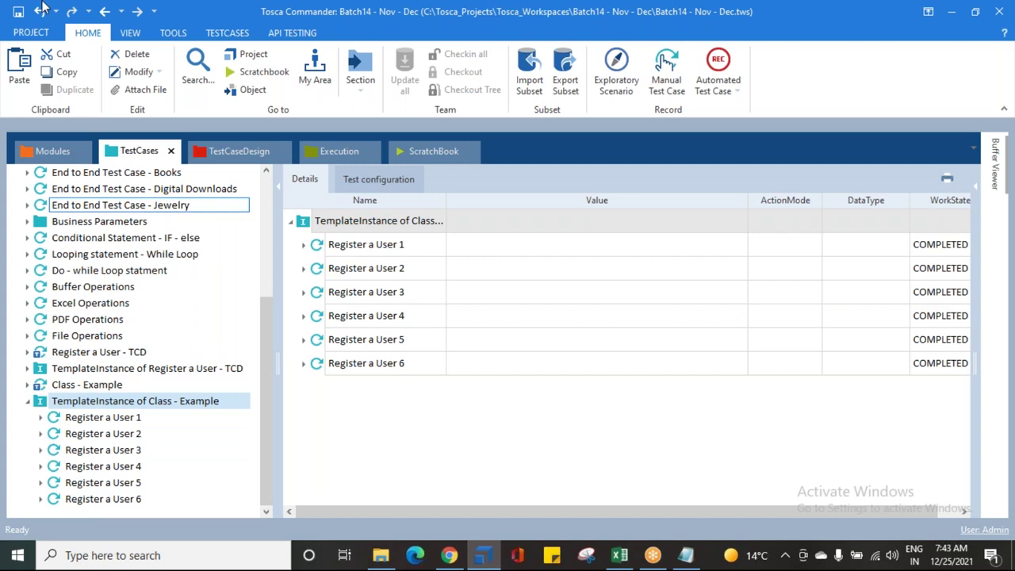
left_click(18, 12)
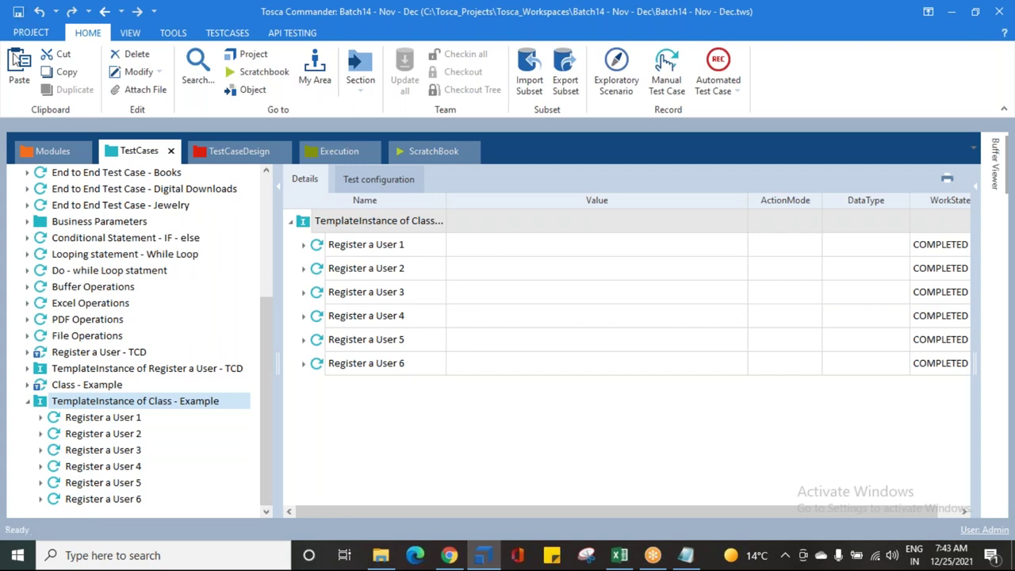
Step: Collapse the Class and First name attributes in the Class Example sheet
left_click(238, 150)
left_click(63, 238)
left_click(40, 271)
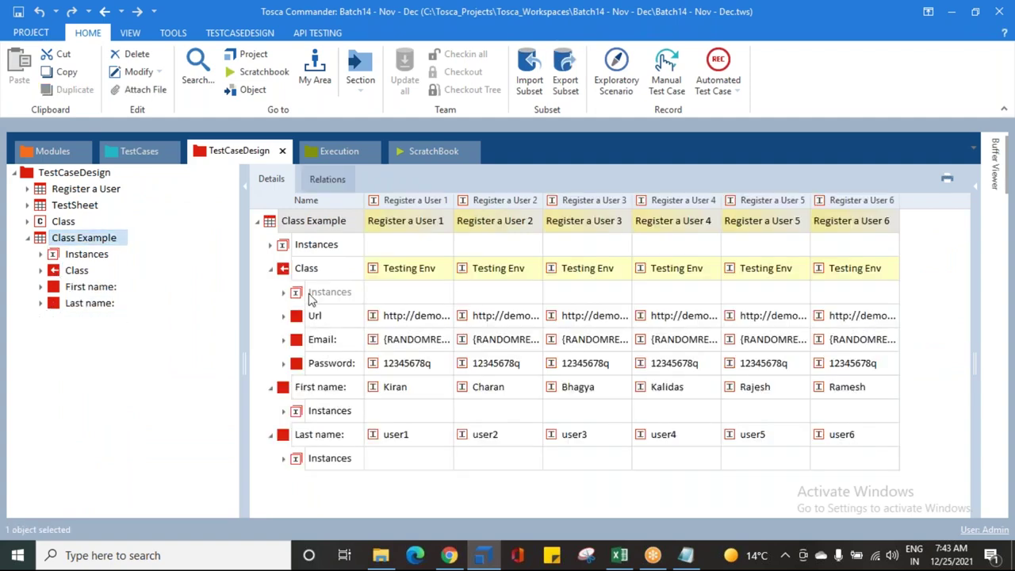
left_click(270, 387)
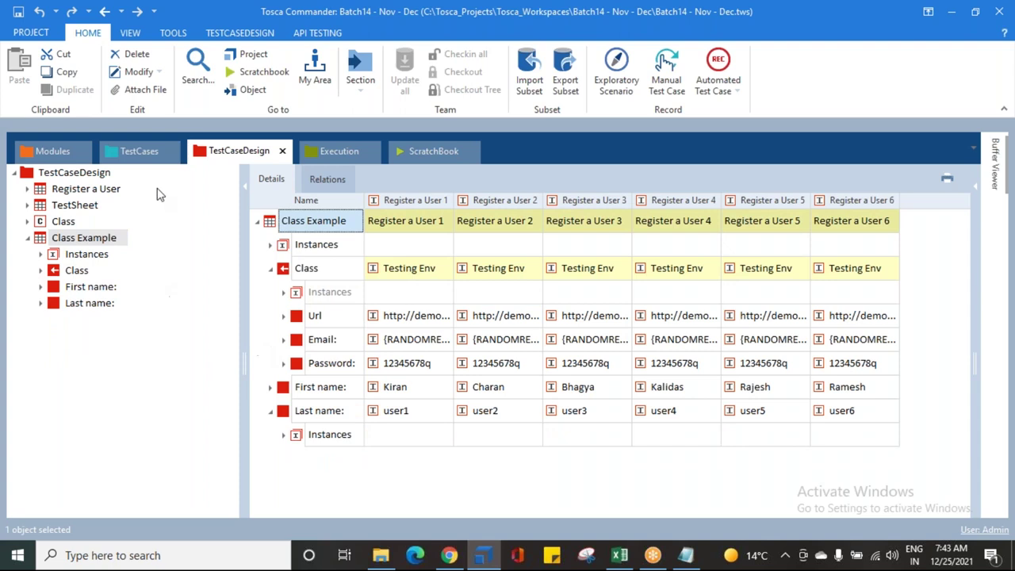
Step: Expand Register a User 1 down to its Enter the Registration Details step
left_click(139, 150)
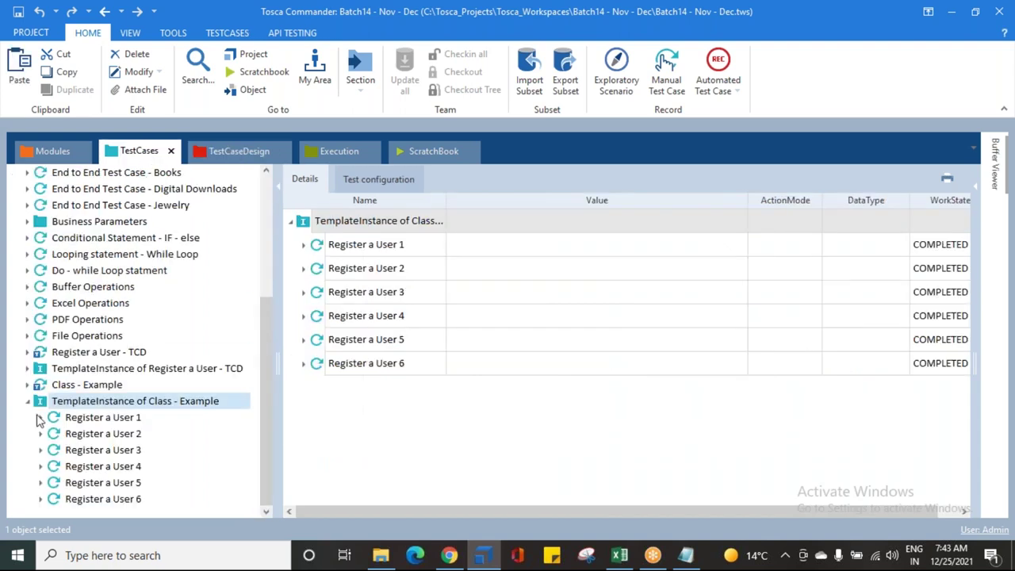
left_click(40, 417)
left_click(54, 450)
scroll(82, 386, "down", 3)
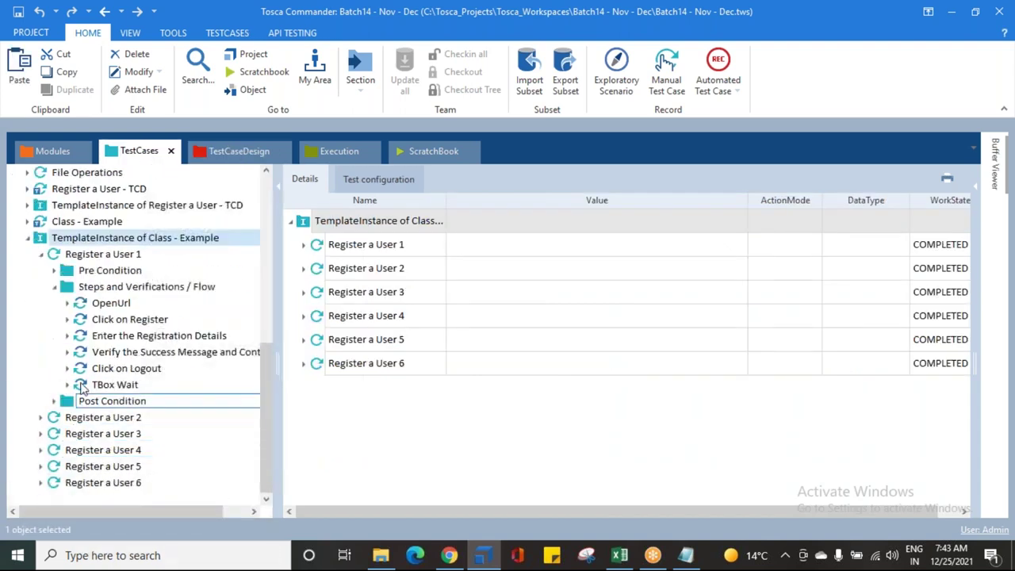
left_click(107, 303)
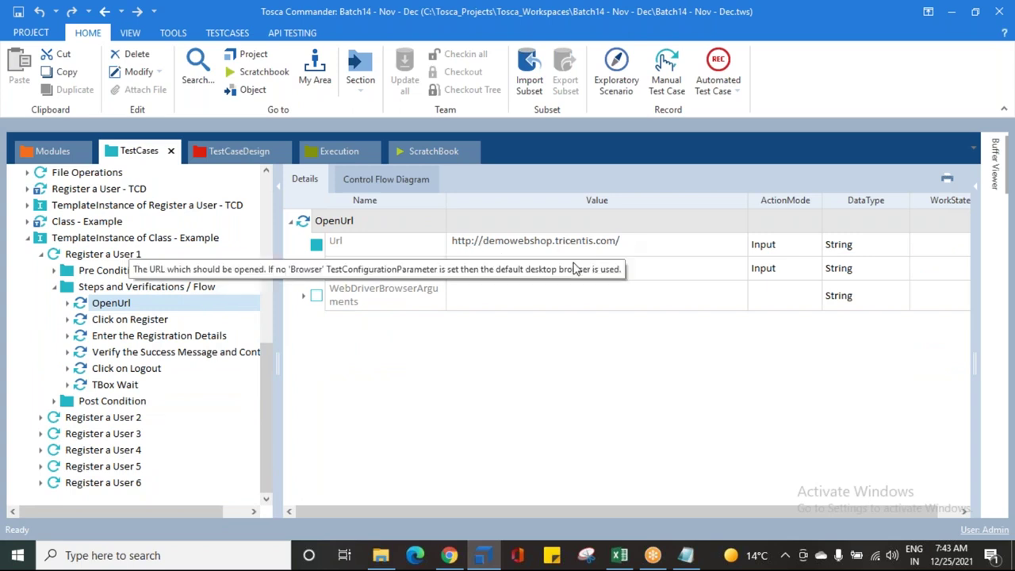
left_click(144, 339)
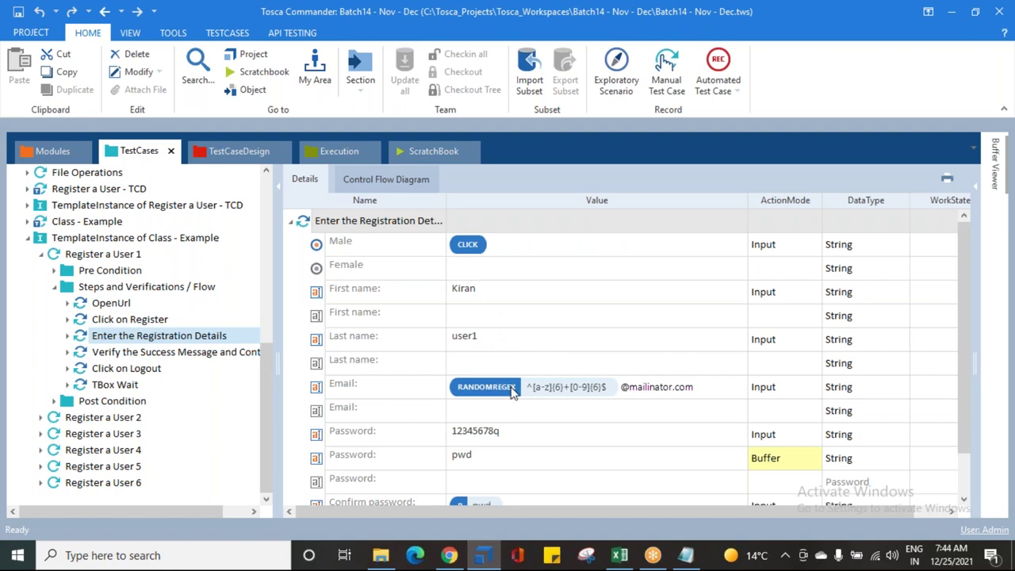
scroll(510, 387, "down", 1)
scroll(507, 346, "up", 1)
left_click(487, 300)
left_click(489, 338)
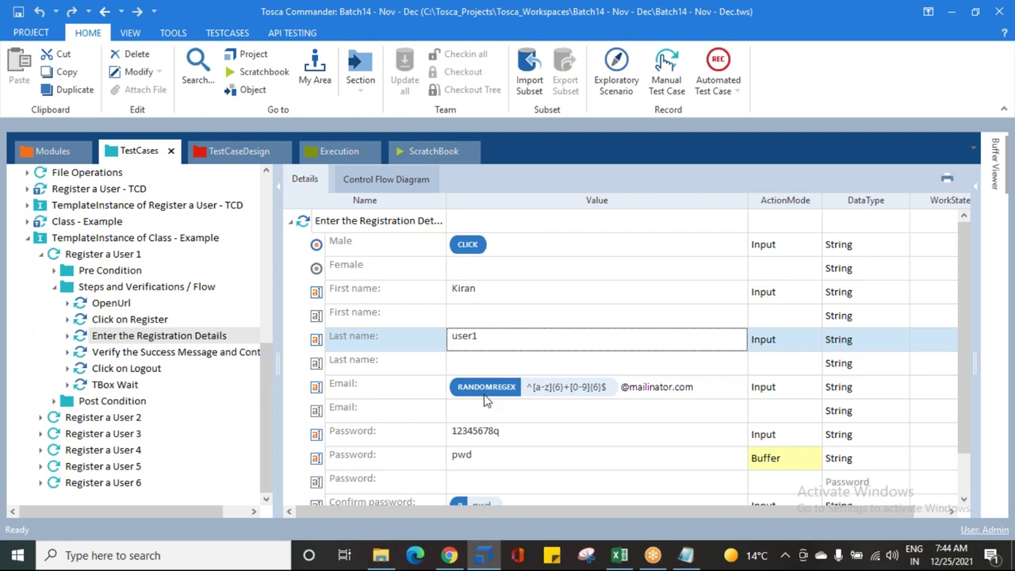
left_click(492, 298)
left_click(500, 346)
left_click(347, 394)
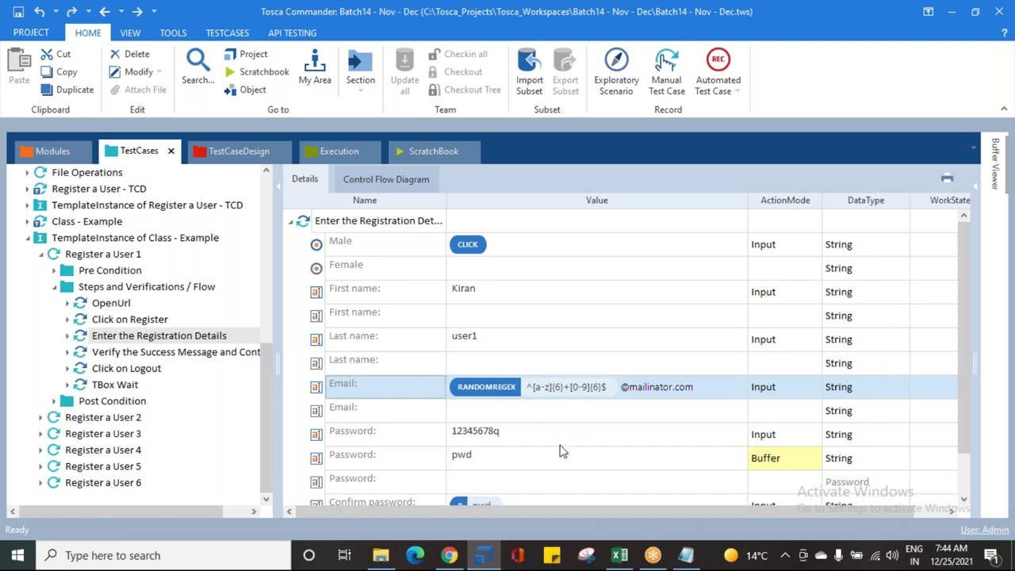
scroll(569, 441, "down", 1)
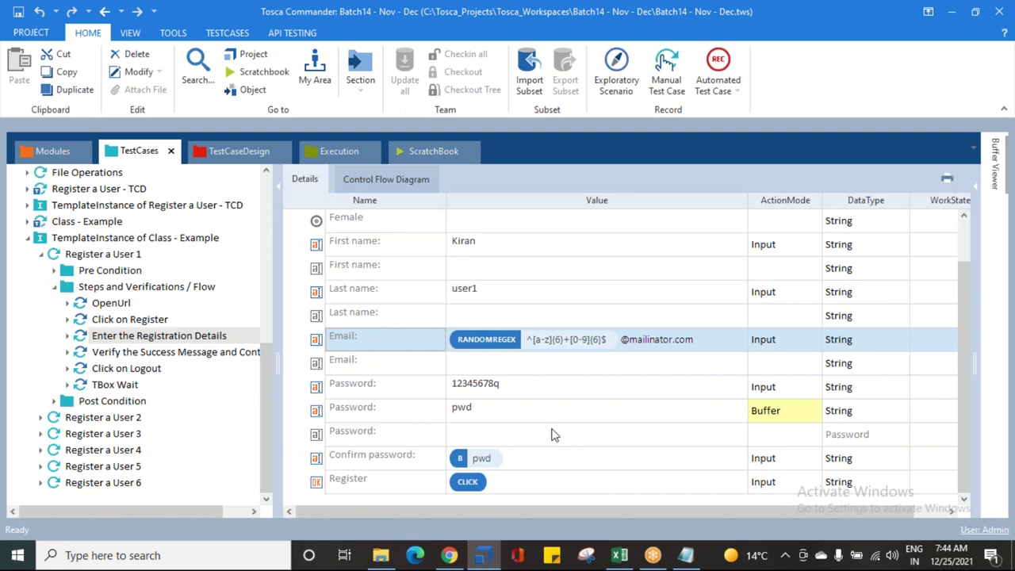
left_click(478, 386)
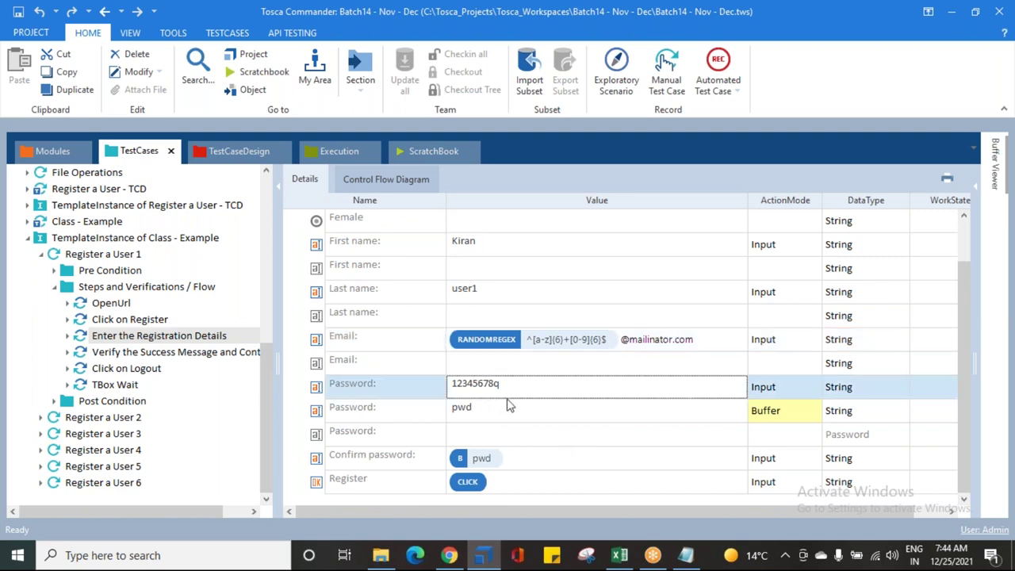
left_click(512, 463)
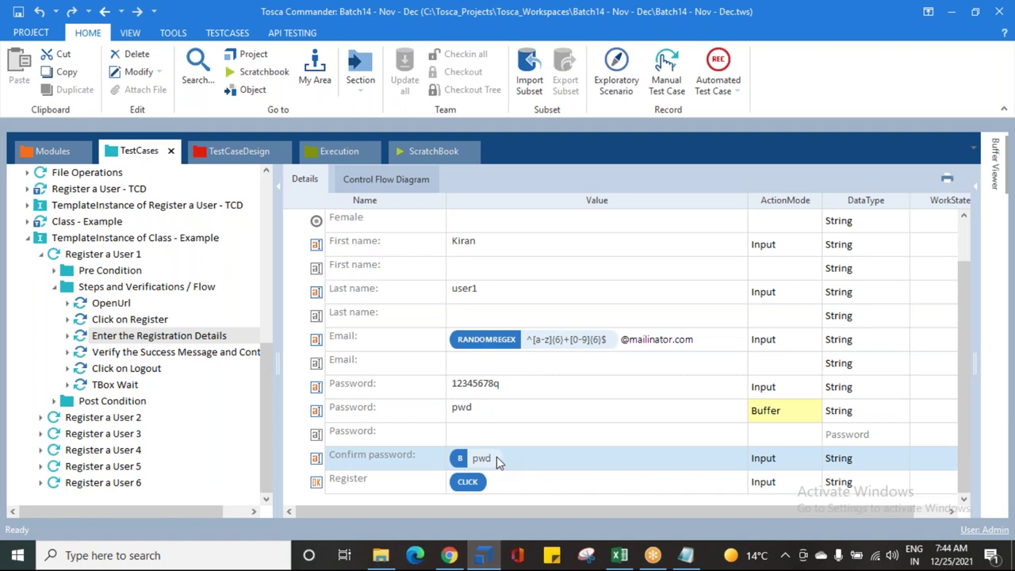
Step: Collapse the Flow folder, Register a User 1 and the template instance, returning to test case design
left_click(53, 287)
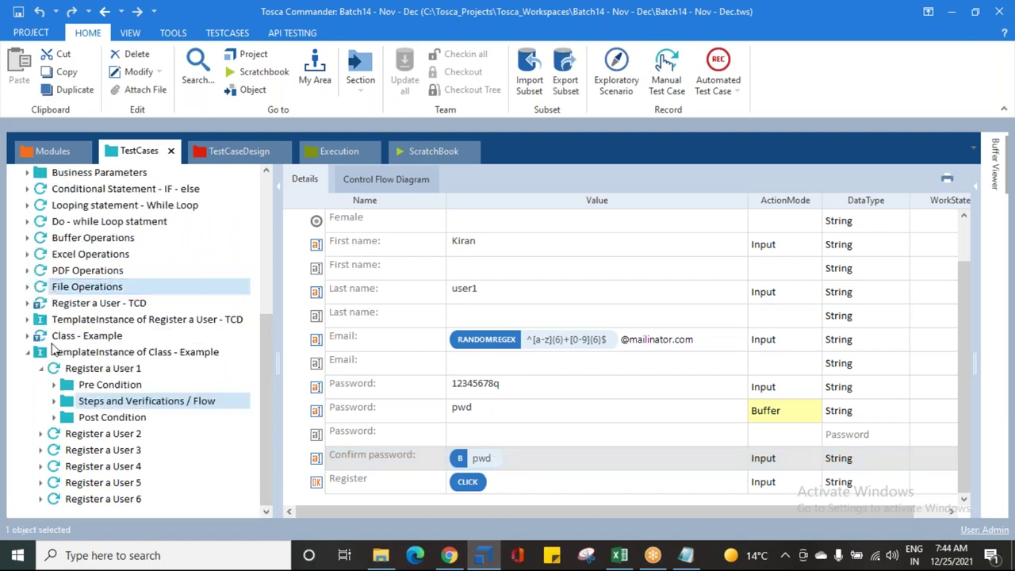
left_click(42, 370)
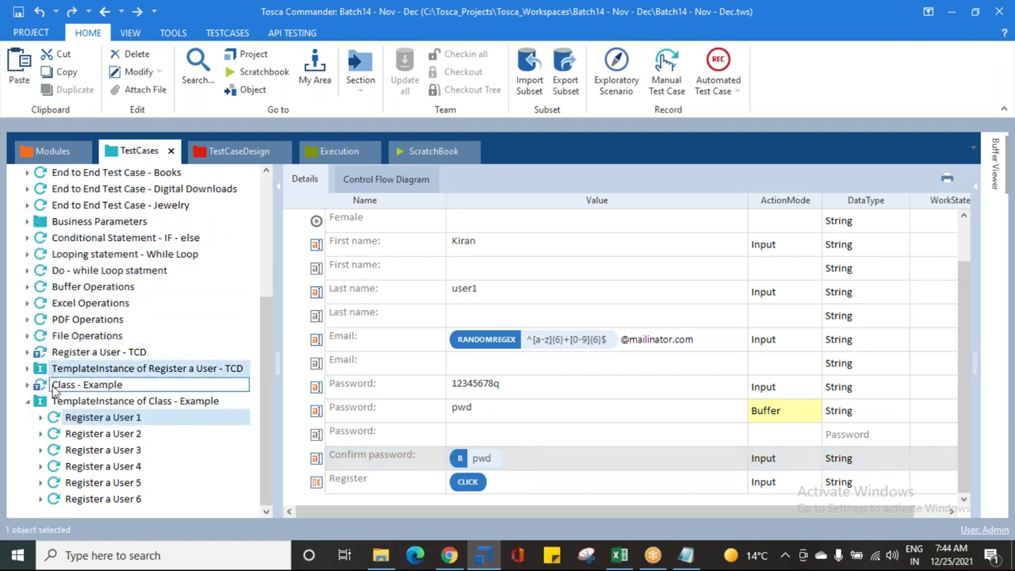
left_click(27, 401)
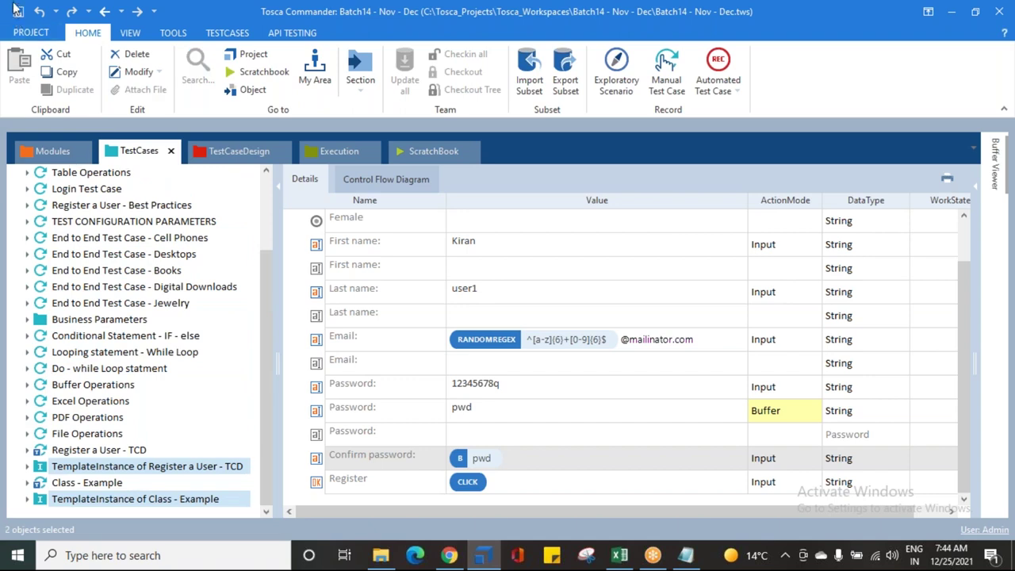
left_click(202, 159)
Step: Change the Class of Users 1, 2 and 3 to Production Env
left_click(441, 270)
left_click(447, 271)
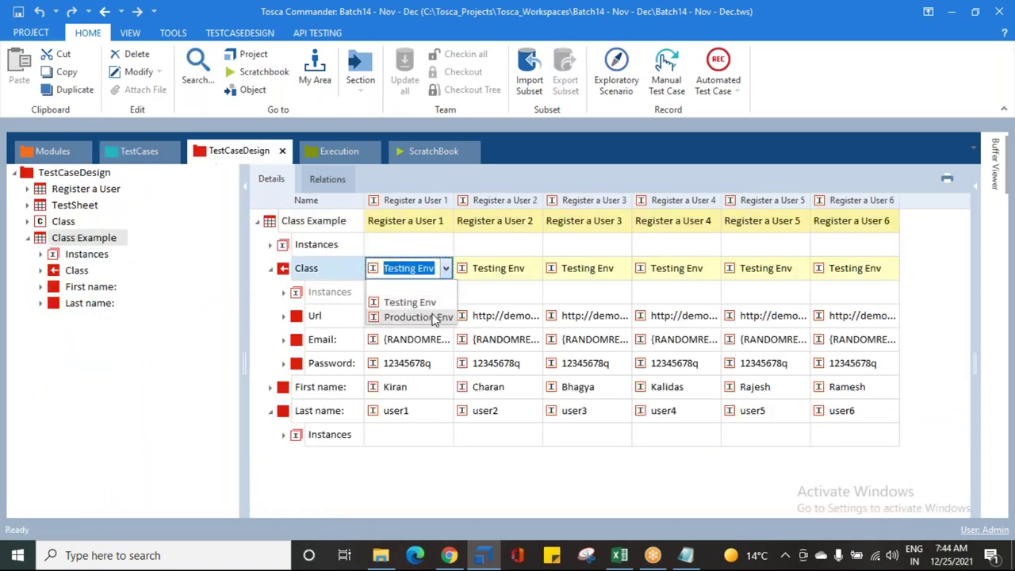
left_click(432, 317)
left_click(536, 271)
left_click(524, 317)
left_click(607, 268)
left_click(623, 270)
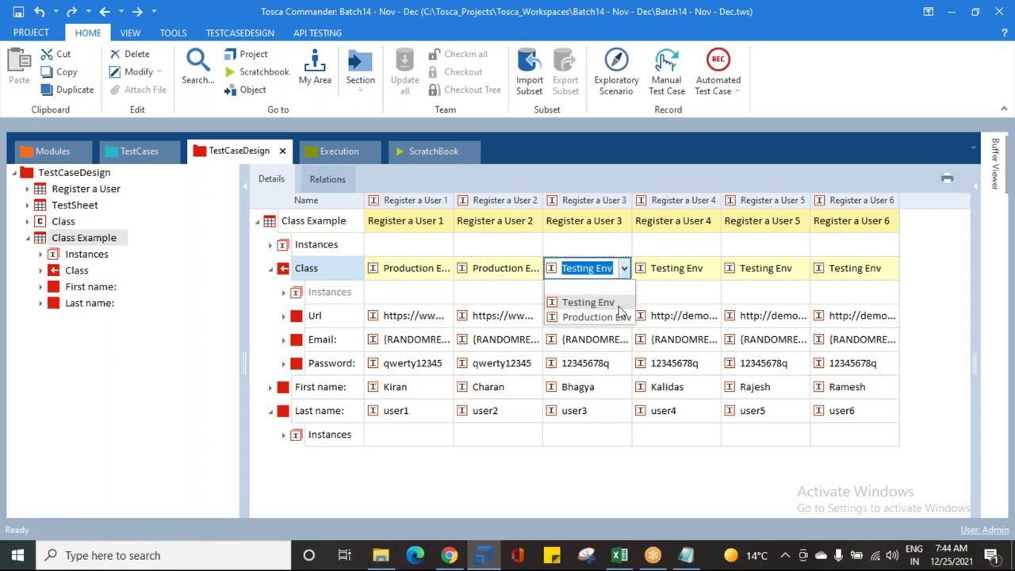
left_click(612, 316)
Step: Change the Class of Users 4, 5 and 6 to Production Env
left_click(676, 284)
left_click(713, 270)
left_click(674, 315)
left_click(780, 272)
left_click(801, 269)
left_click(797, 317)
left_click(887, 270)
left_click(887, 269)
left_click(891, 270)
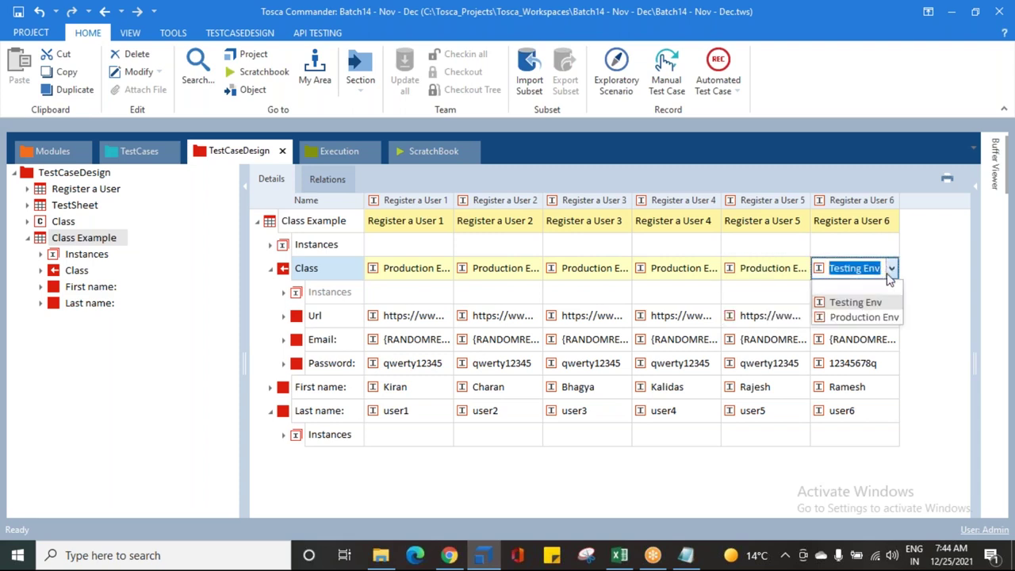
left_click(873, 314)
Step: Save the environment changes and go back to the test case tree
left_click(17, 11)
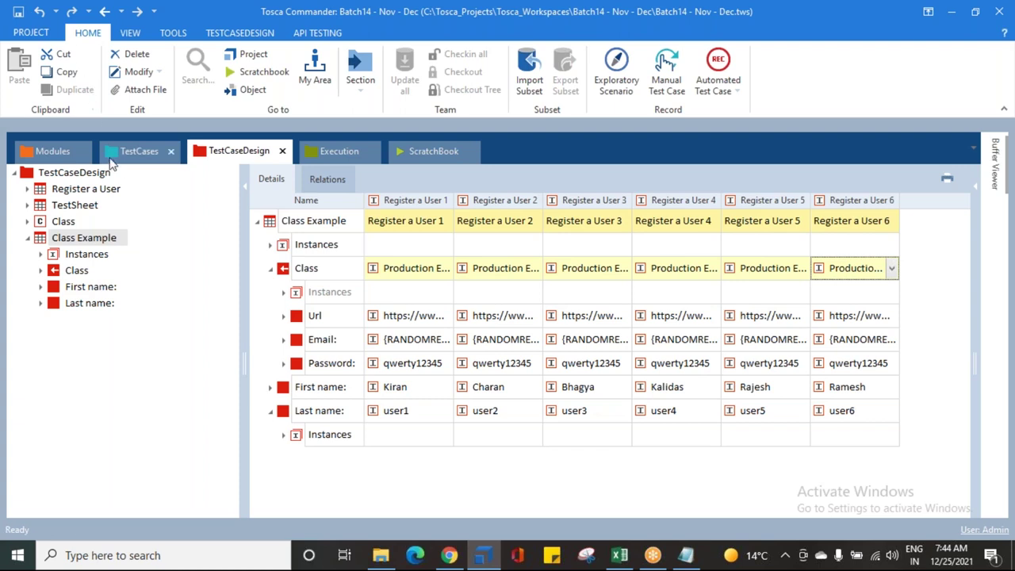
left_click(115, 155)
left_click(86, 483)
Step: Rename TemplateInstance of Class - Example so it ends with 'Testing ENv' instead of 'Example'
left_click(79, 499)
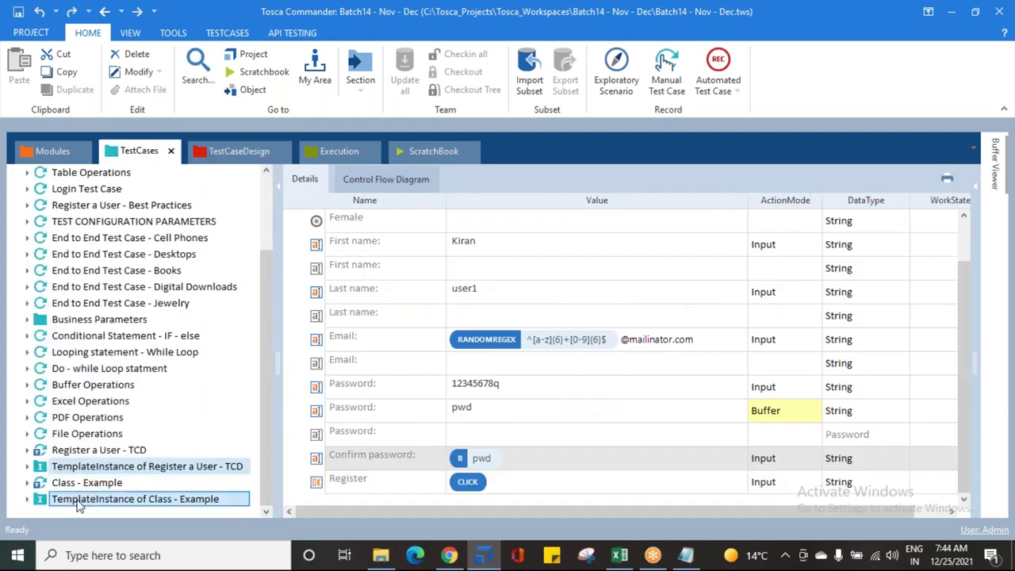
left_click(78, 499)
left_click_drag(227, 501, 176, 499)
key("BackSpace")
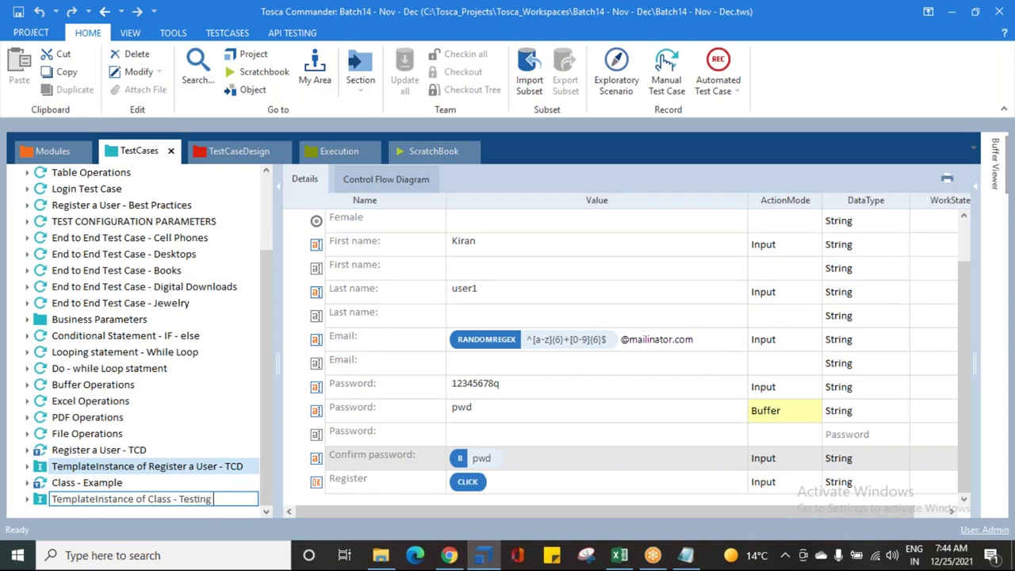
left_click(88, 484)
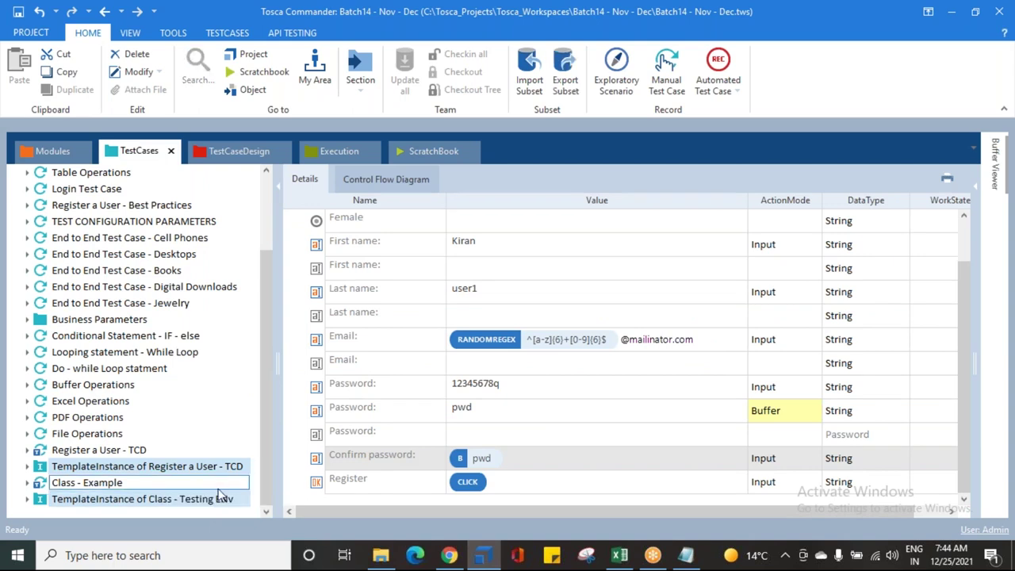
Step: Create another template instance from Class - Example and confirm the instantiation
right_click(91, 490)
left_click(216, 203)
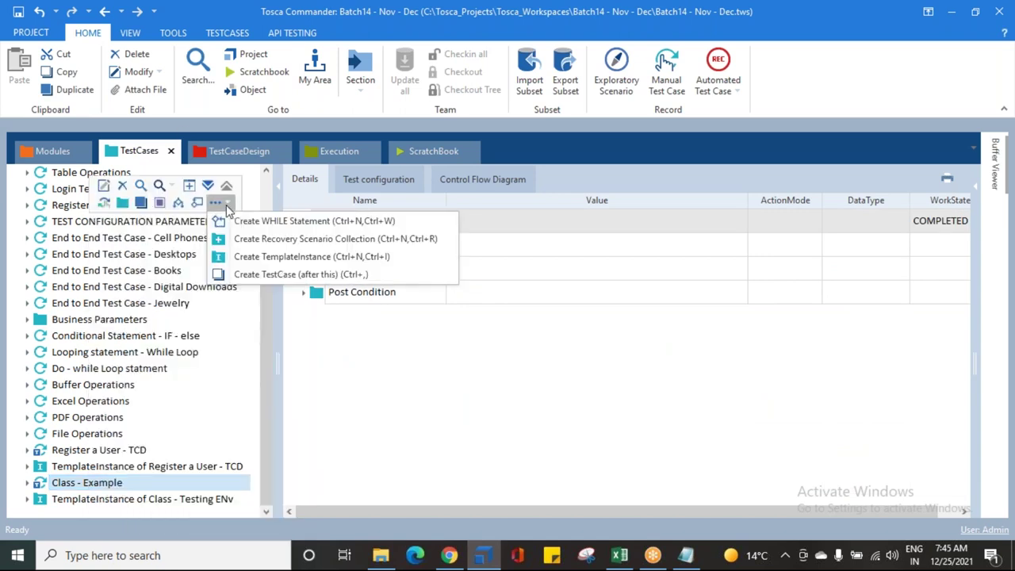
left_click(274, 256)
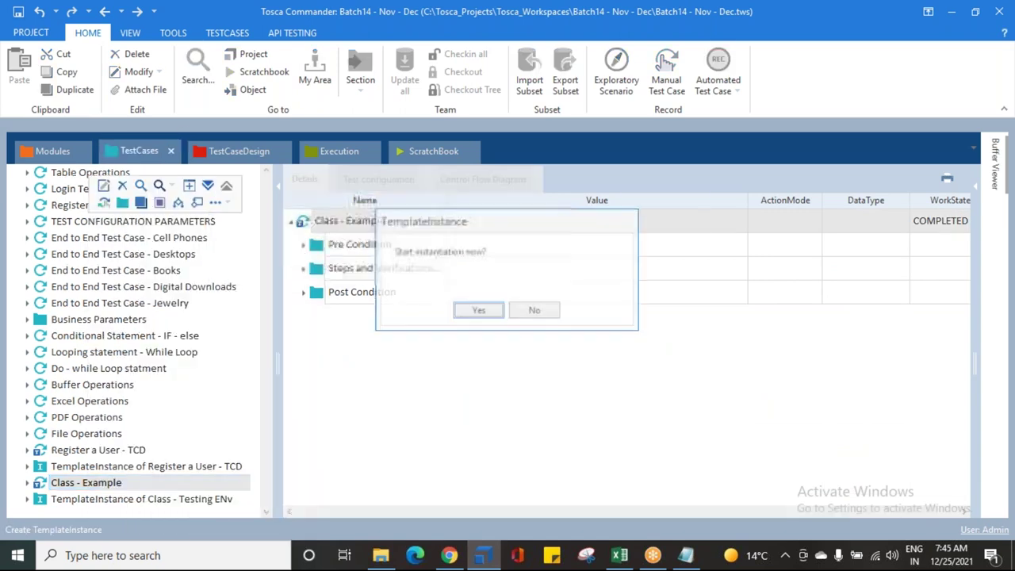
left_click(468, 312)
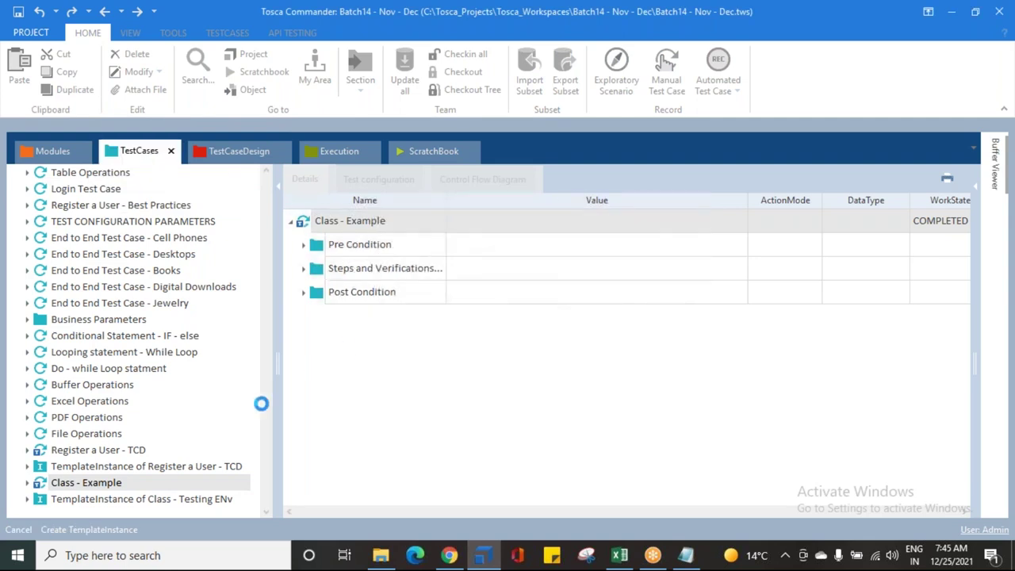
Step: Rename the new instance so its name ends with 'Production Env'
left_click(179, 505)
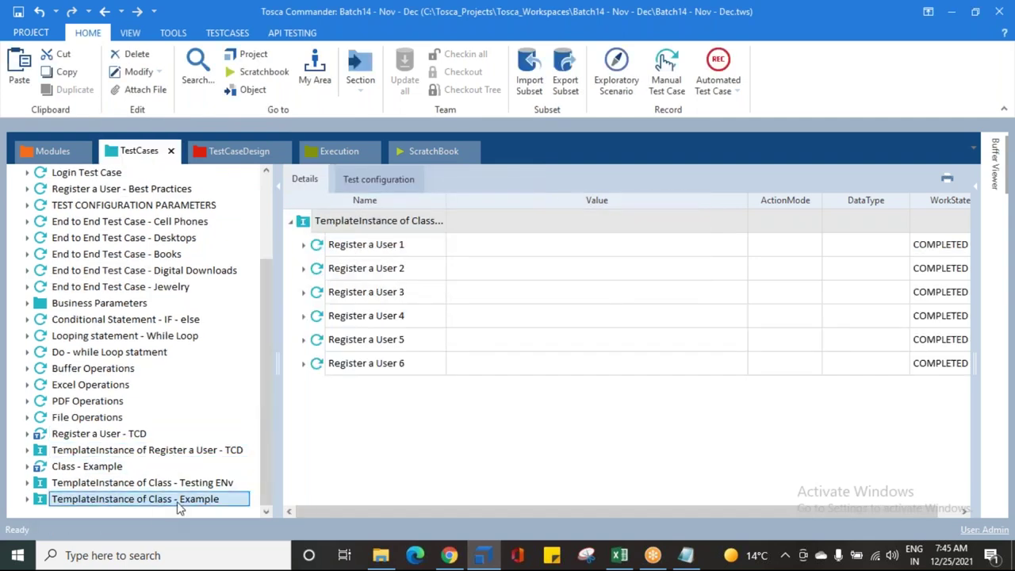
left_click(226, 502)
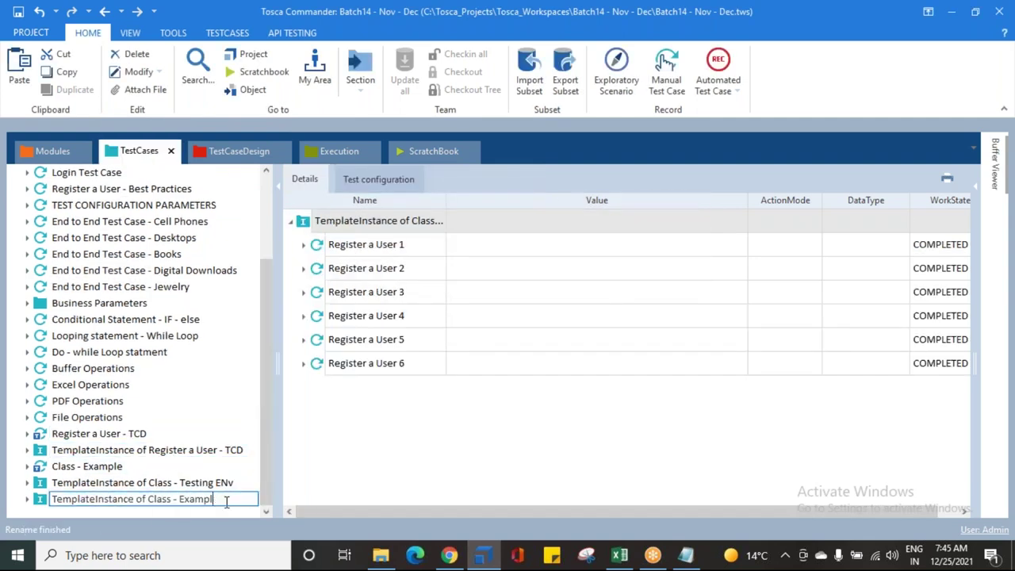
type("Prodc")
key("BackSpace")
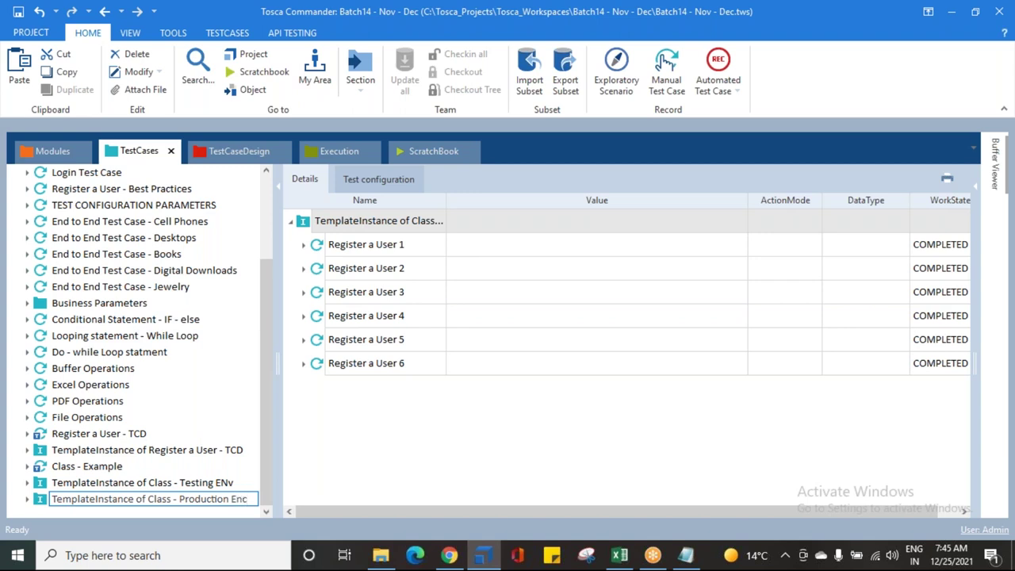
key("Return")
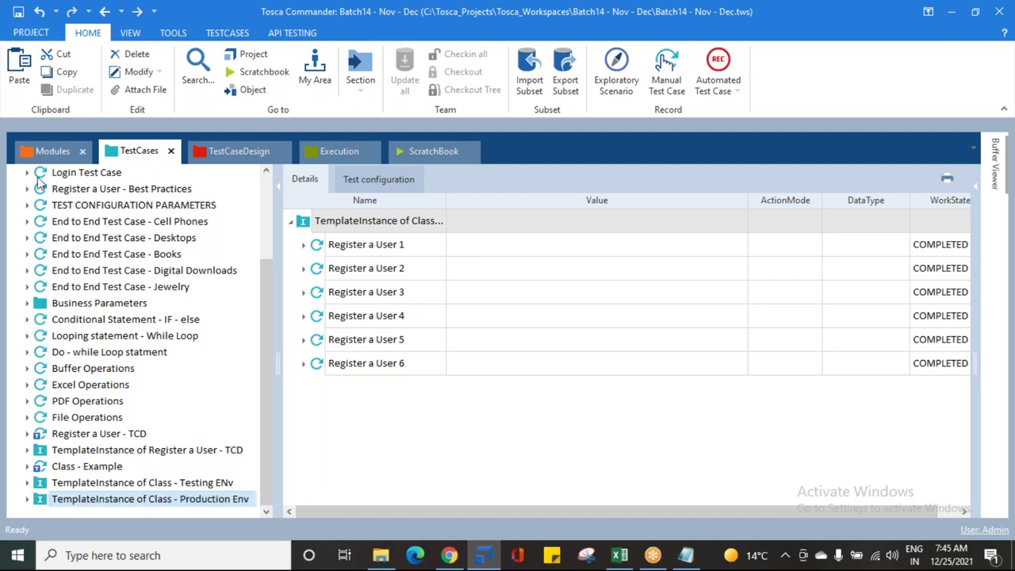
Step: Expand the Production Env instance down to Register a User 2's Enter the Registration Details step
left_click(24, 505)
left_click(27, 499)
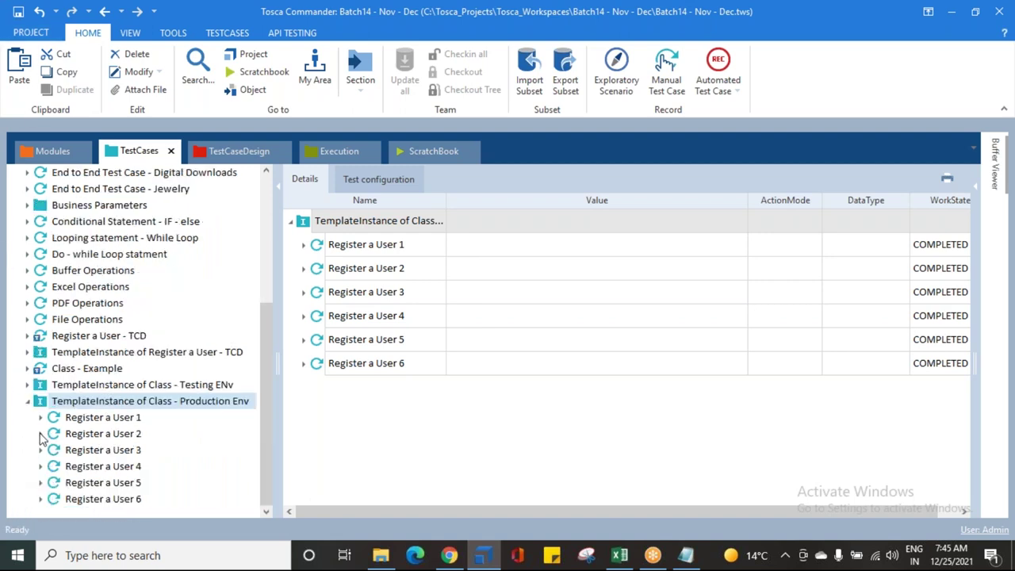
left_click(40, 434)
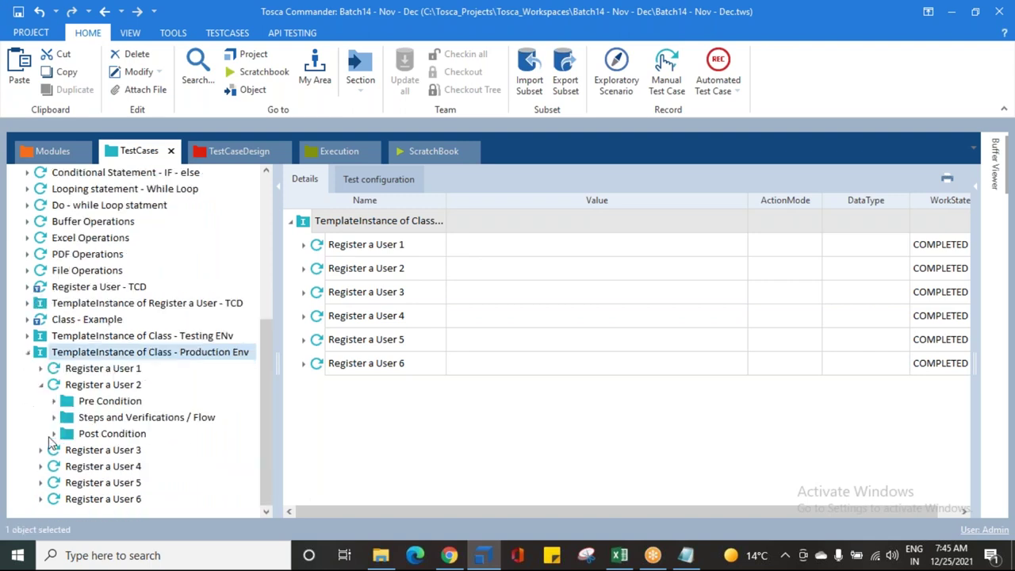
left_click(53, 417)
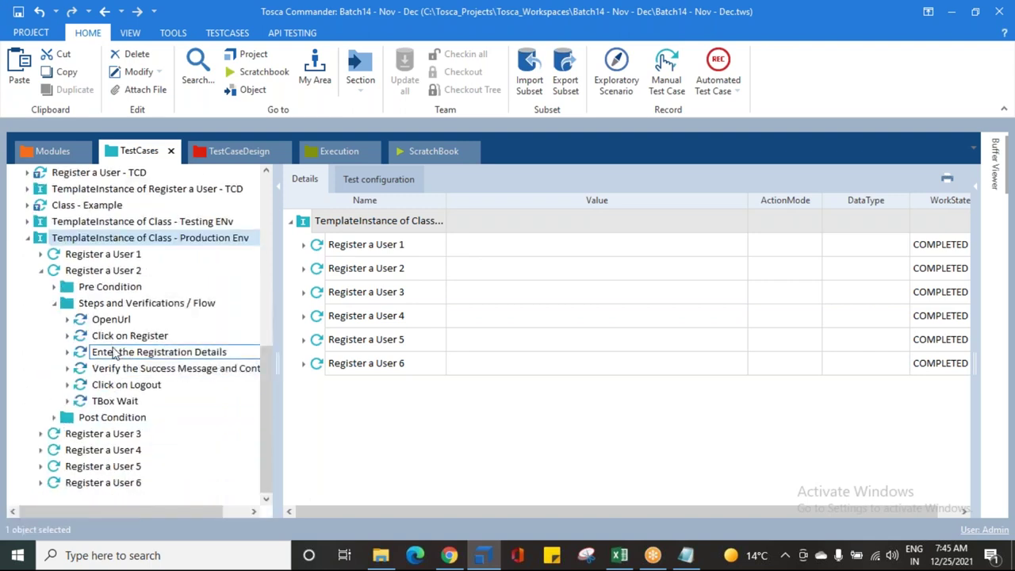
left_click(111, 320)
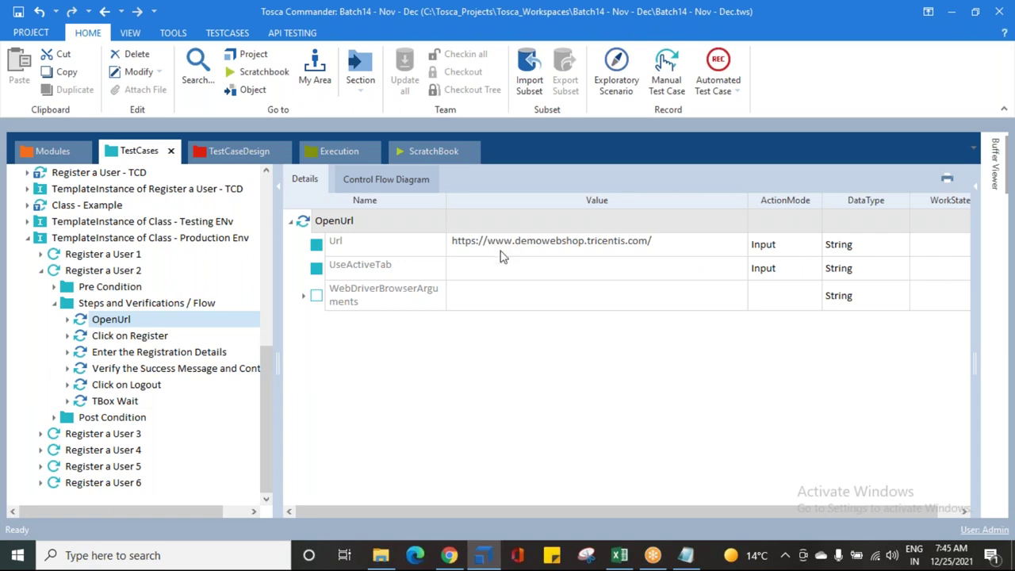
left_click(119, 352)
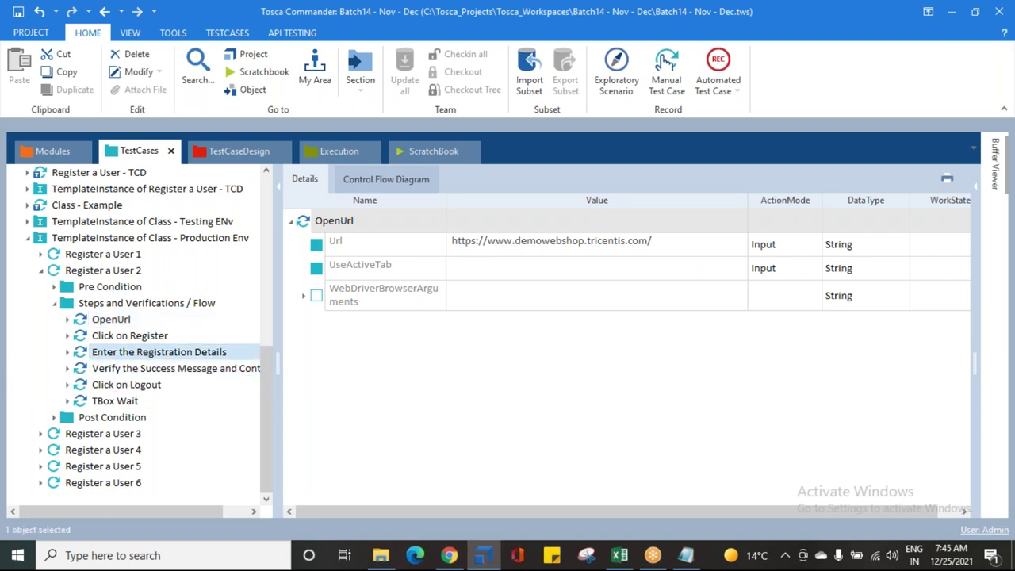
Step: Review User 2's values, including last name user2 and password, then save with Ctrl+S
left_click(473, 294)
left_click(468, 341)
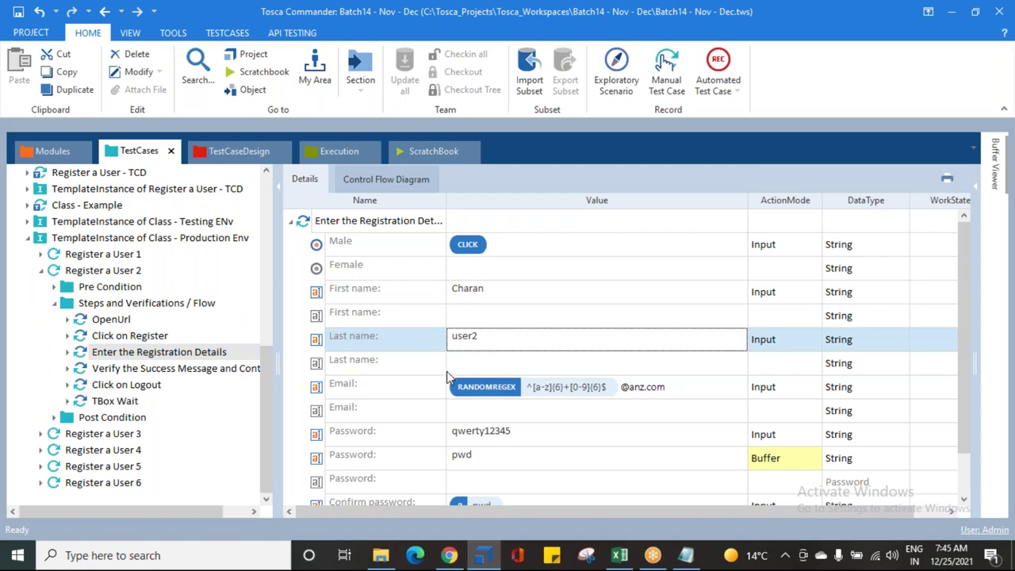
scroll(447, 386, "down", 2)
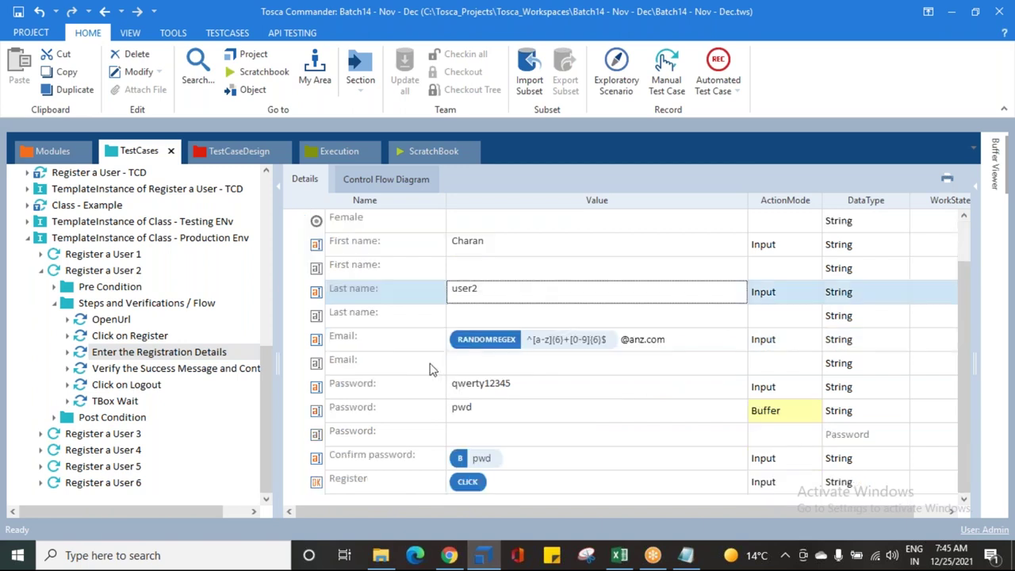
left_click(367, 342)
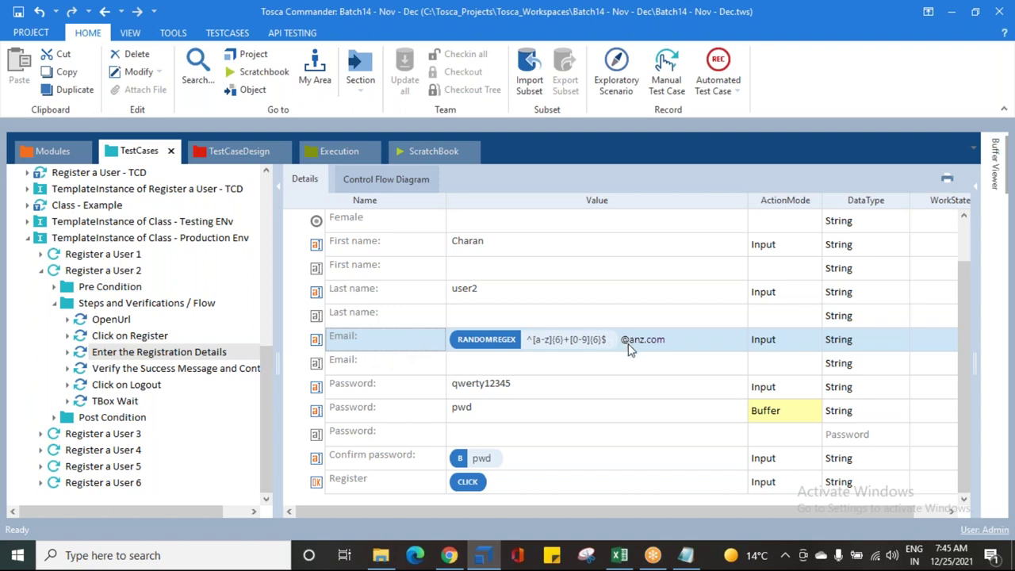
left_click(363, 389)
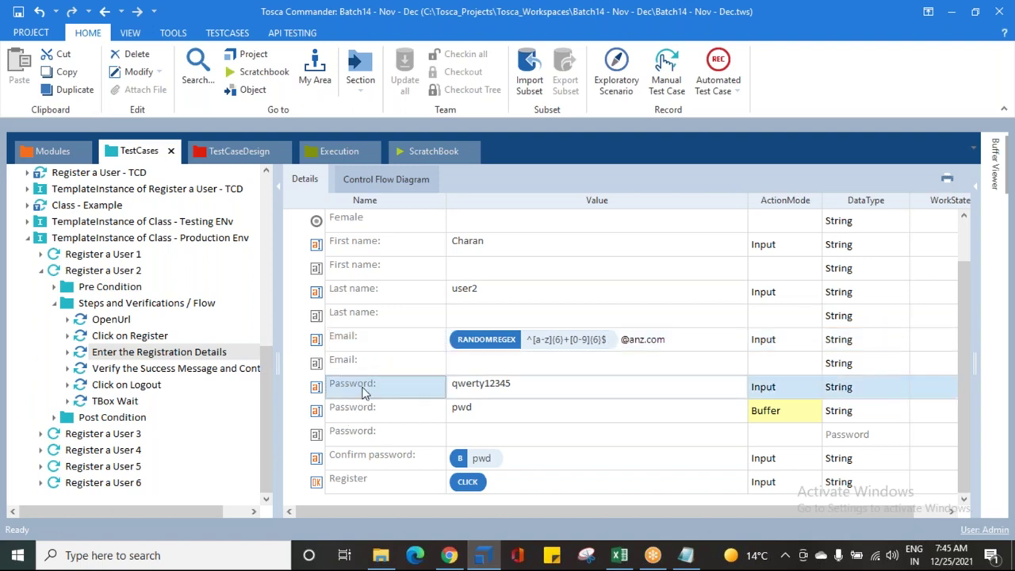
key("ctrl+s")
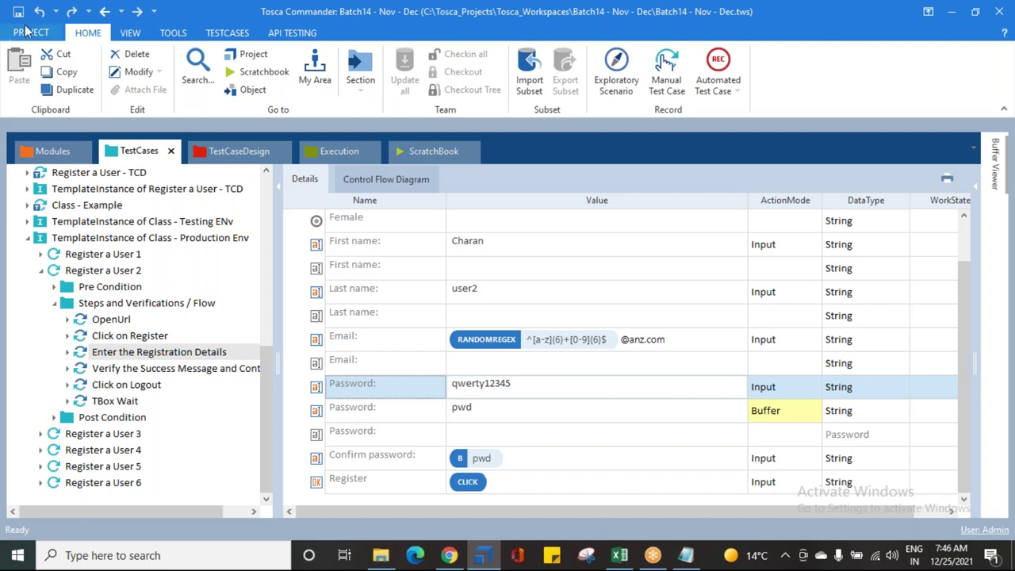
Step: Collapse Register a User 2 and its Flow folder, then return to the Class Example grid
left_click(238, 151)
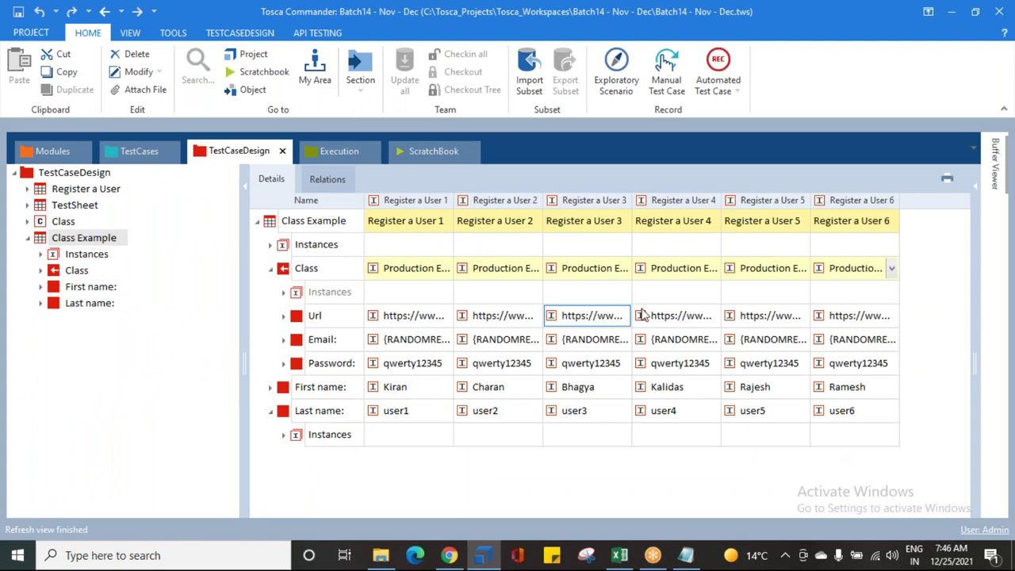
left_click(151, 152)
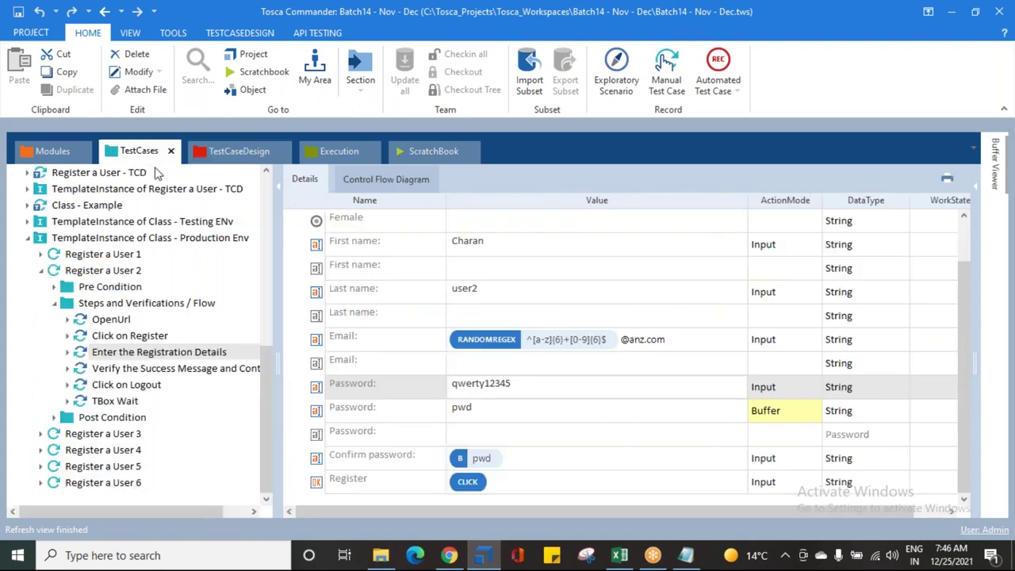
left_click(53, 304)
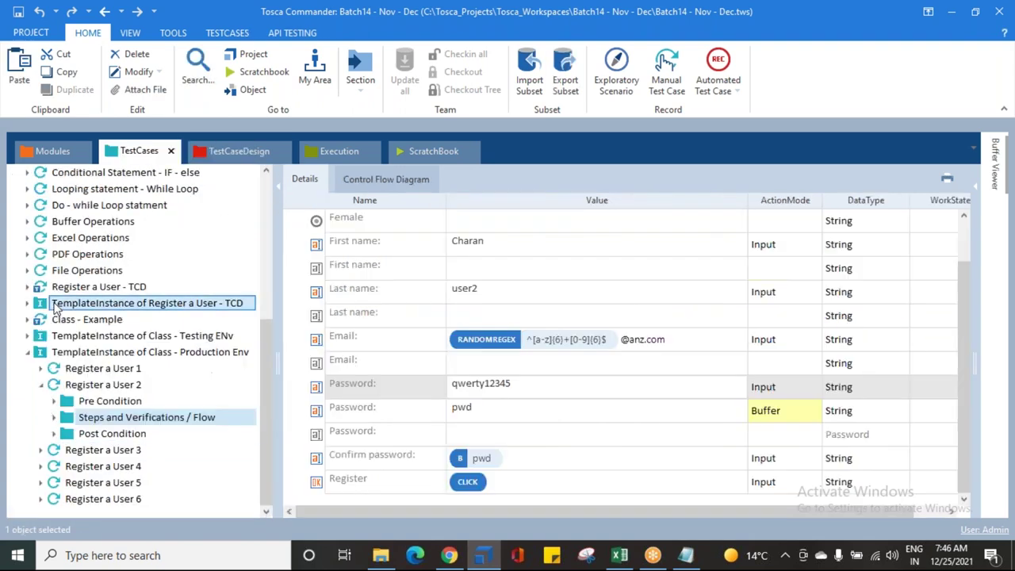
left_click(41, 386)
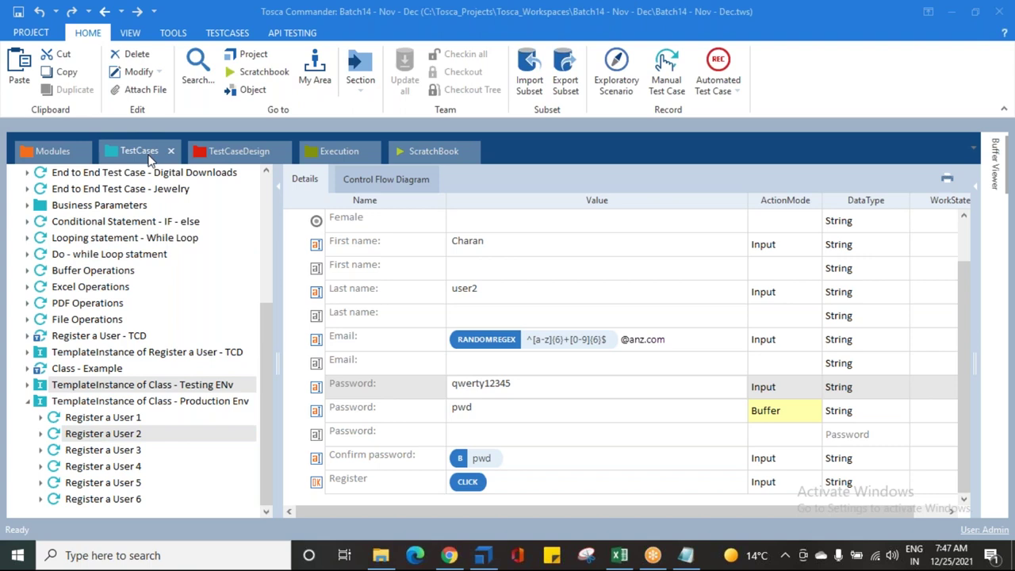
left_click(213, 154)
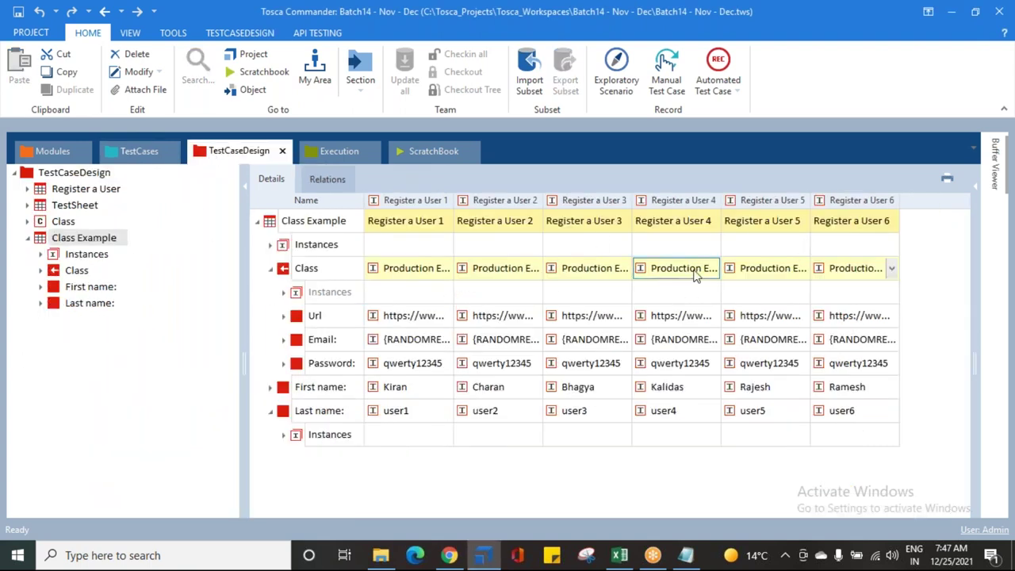
Step: Collapse the Last name and Class rows in the Class Example grid and select the Class row
left_click(424, 269)
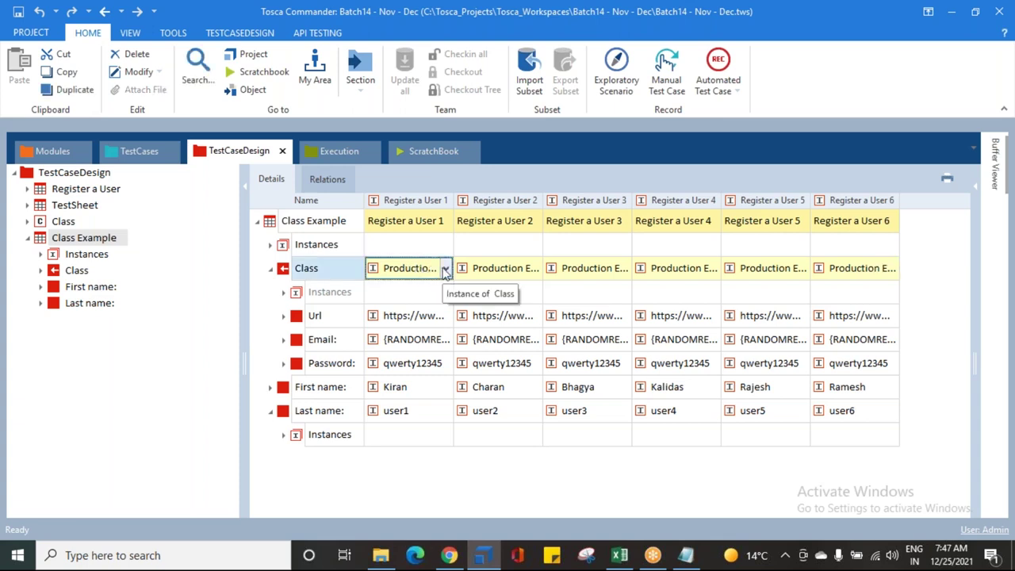
left_click(445, 271)
left_click(278, 422)
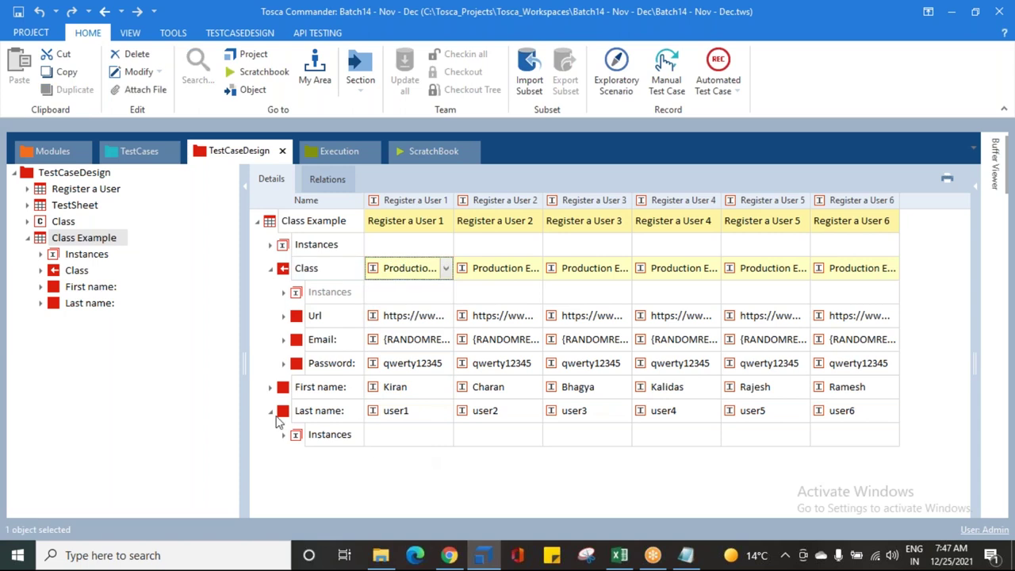
left_click(270, 411)
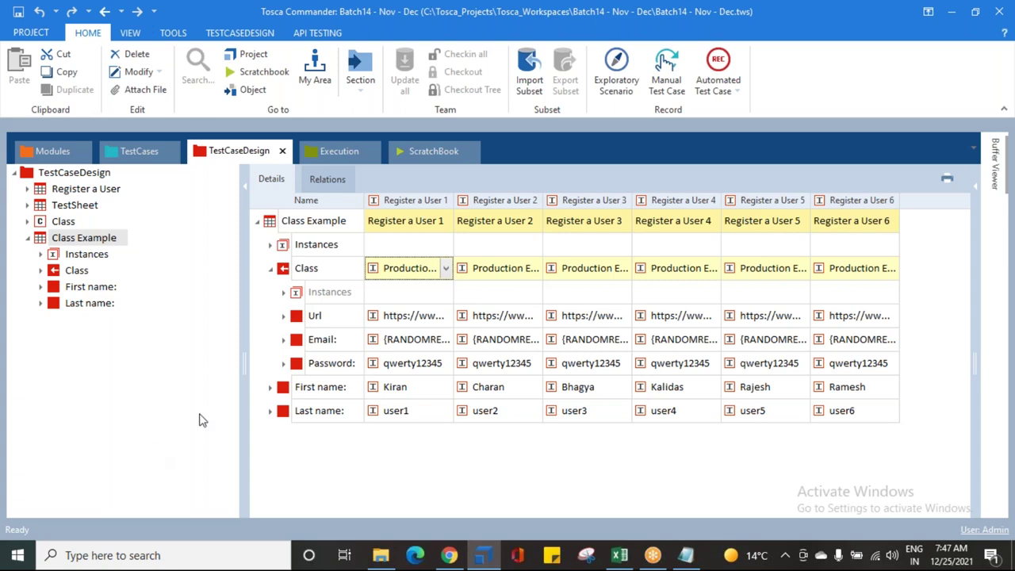
left_click(270, 270)
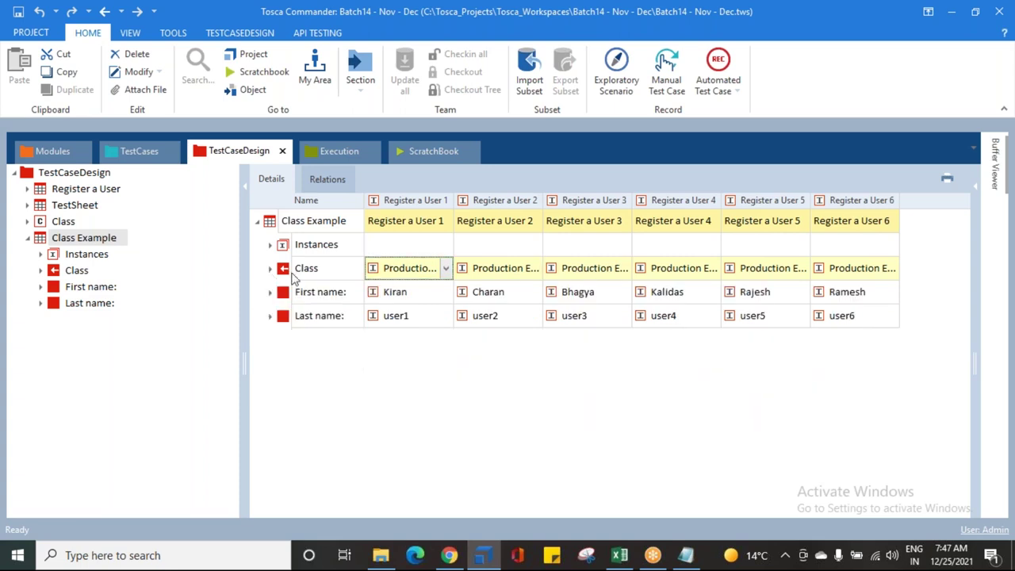
left_click(285, 270)
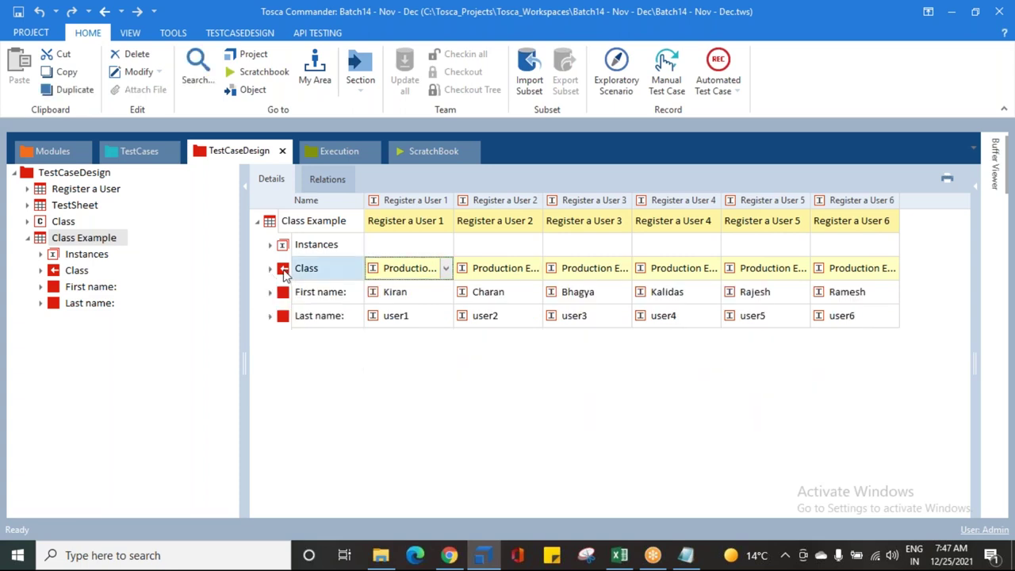
Step: Clear the Class values for all six users, then bring up the row's Fill empty Values menu
right_click(285, 271)
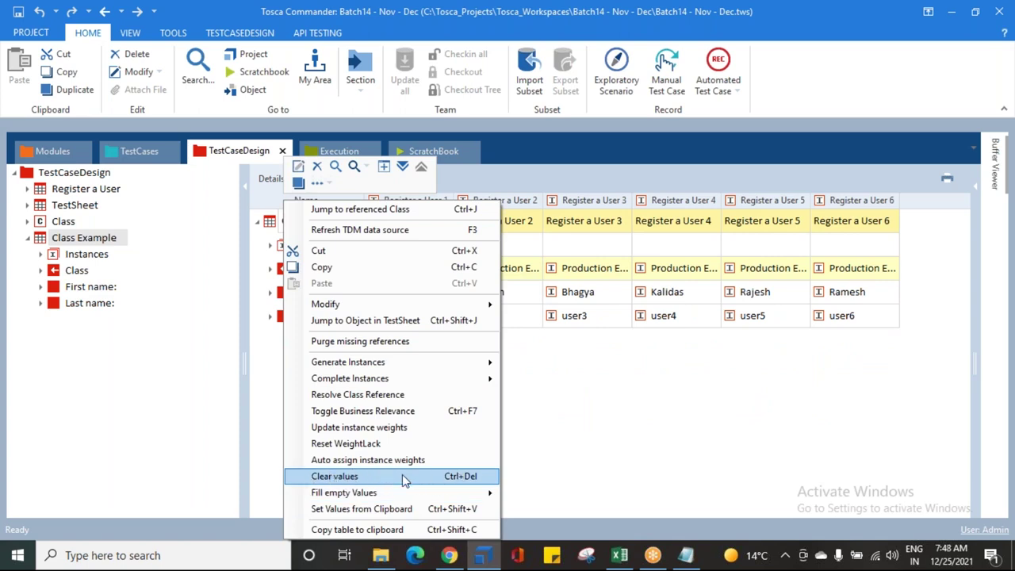
left_click(402, 475)
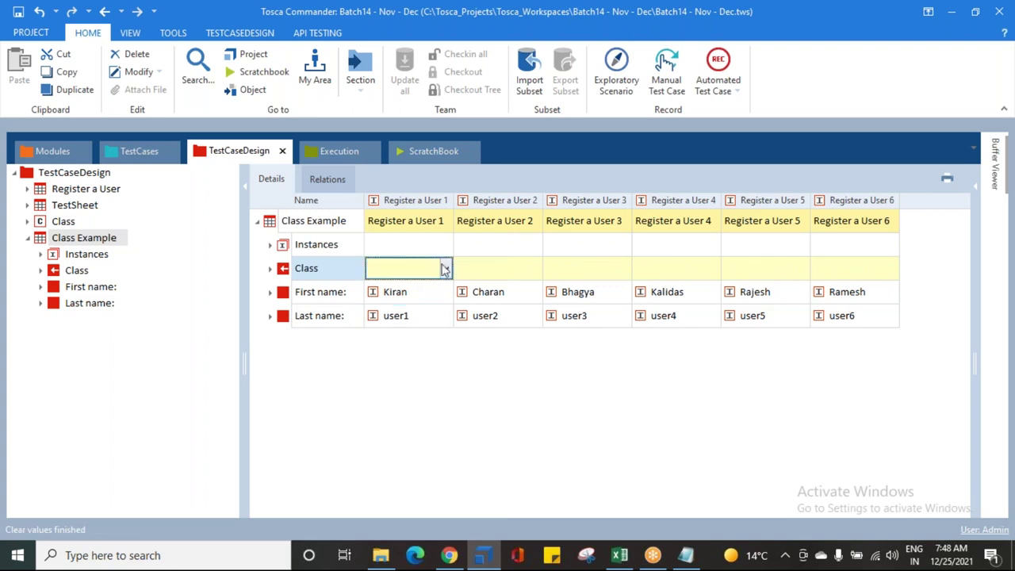
left_click(855, 267)
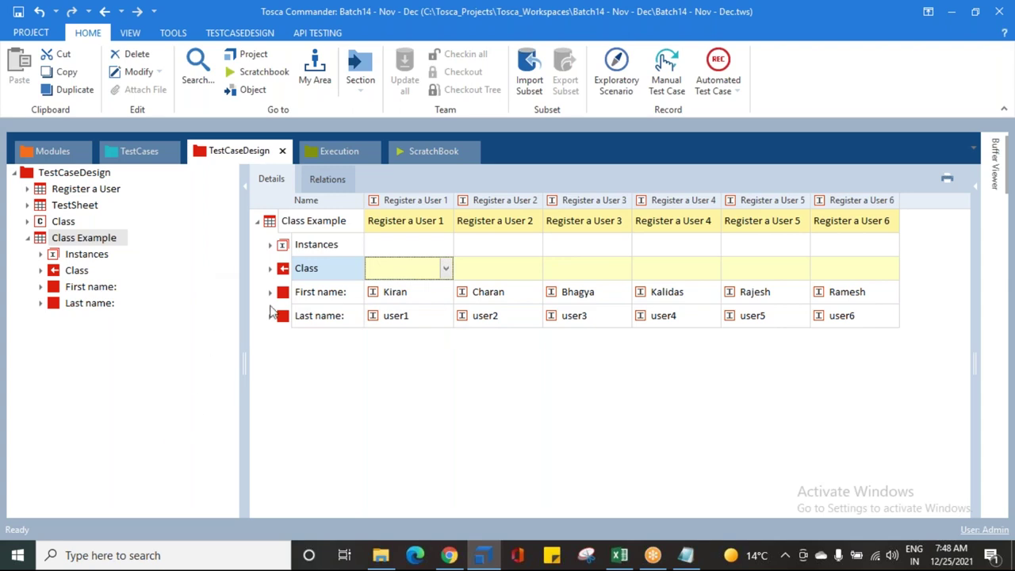
right_click(295, 270)
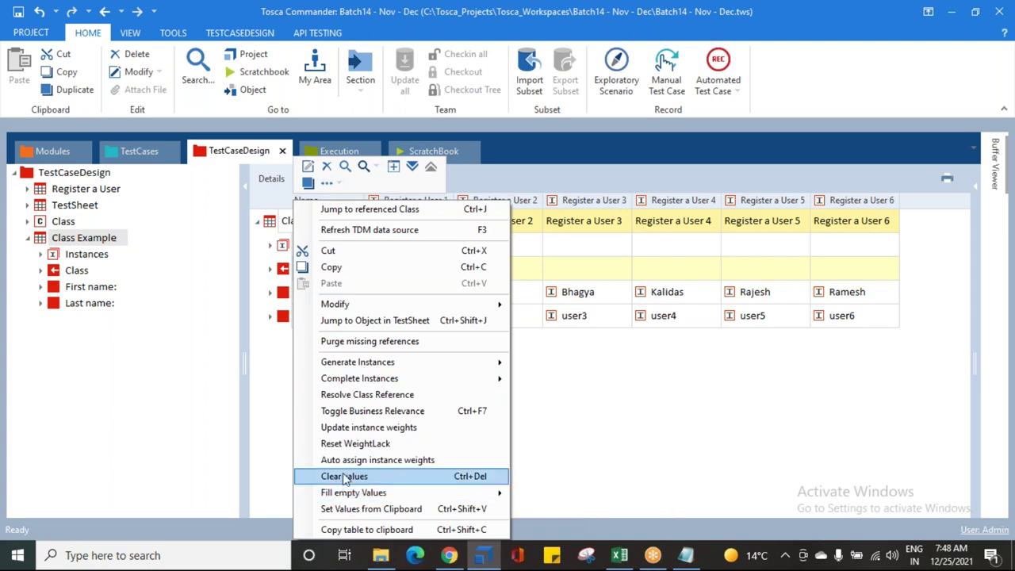
mouse_move(351, 496)
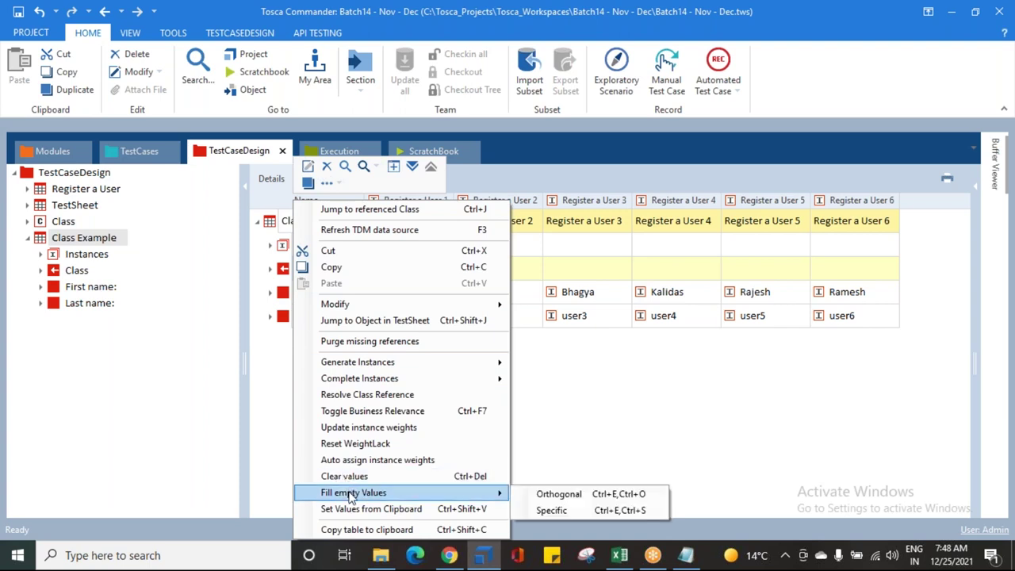
Step: Fill every empty Class cell with Testing Env via Fill empty Values > Specific
left_click(552, 512)
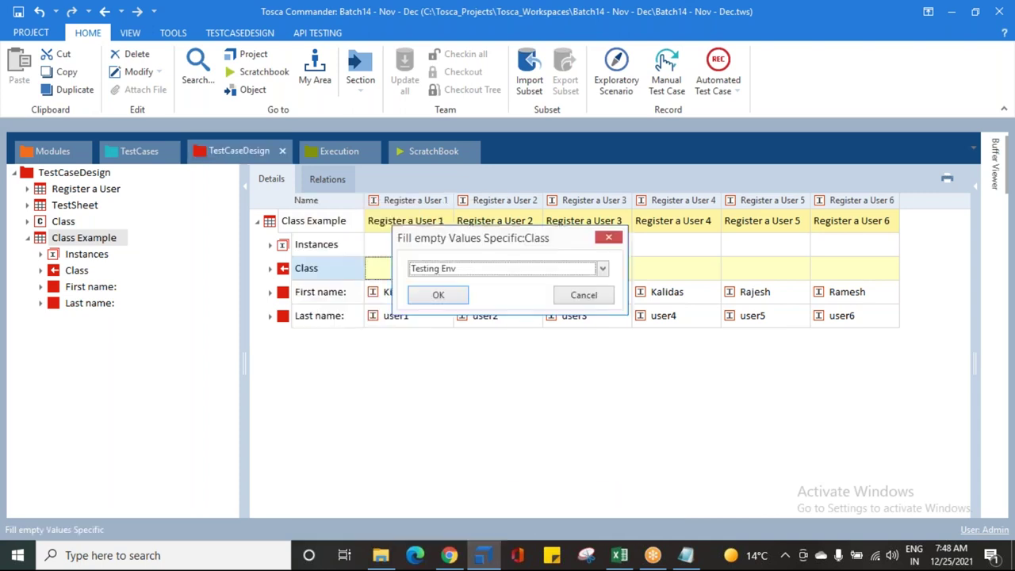
left_click(455, 272)
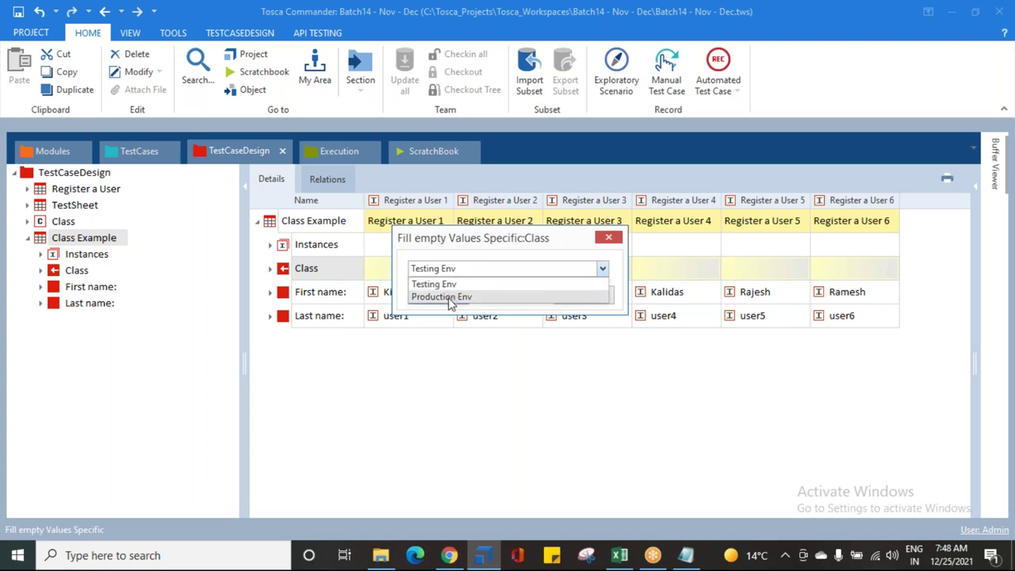
left_click(435, 287)
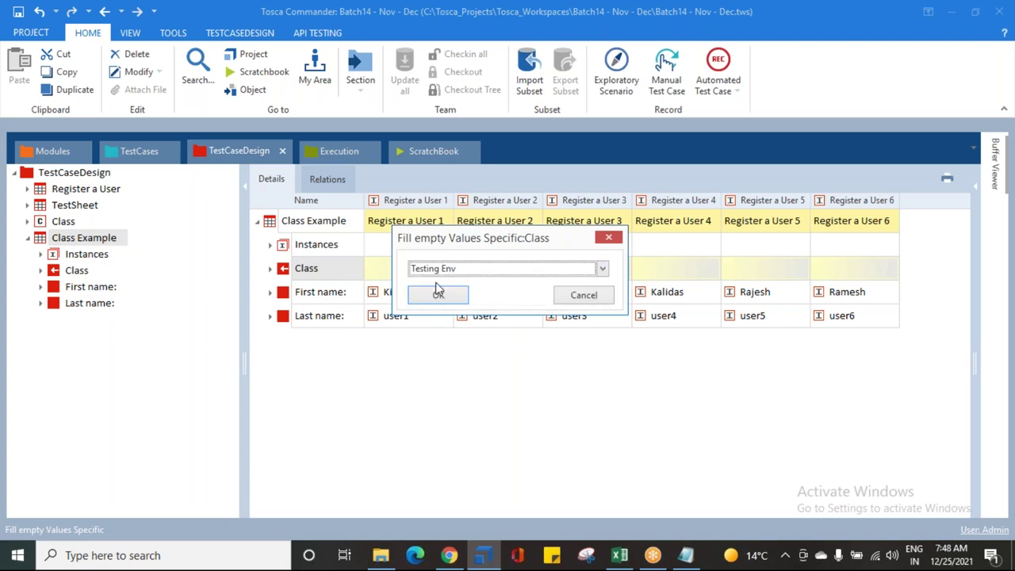
left_click(447, 293)
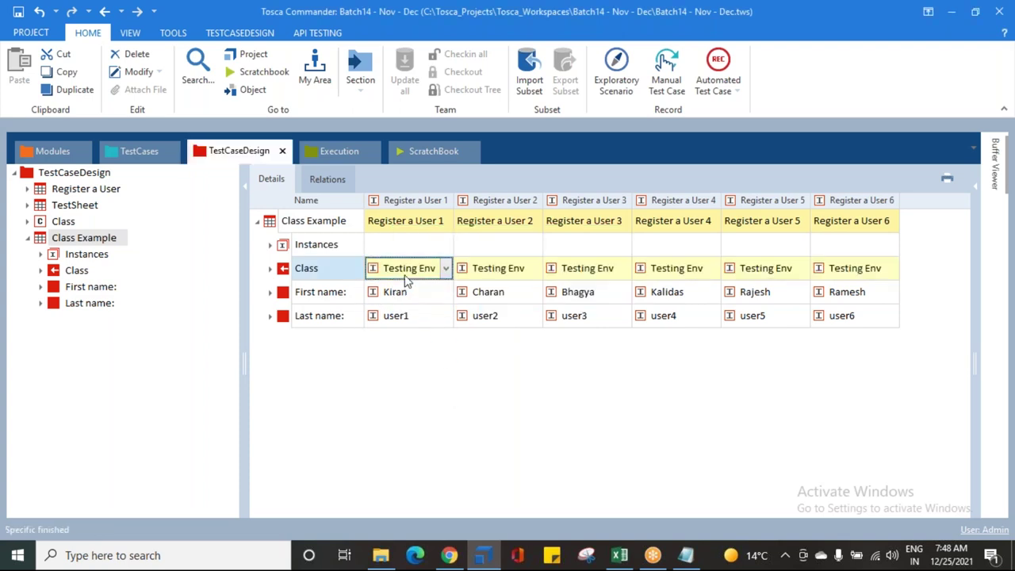
right_click(306, 278)
left_click(698, 408)
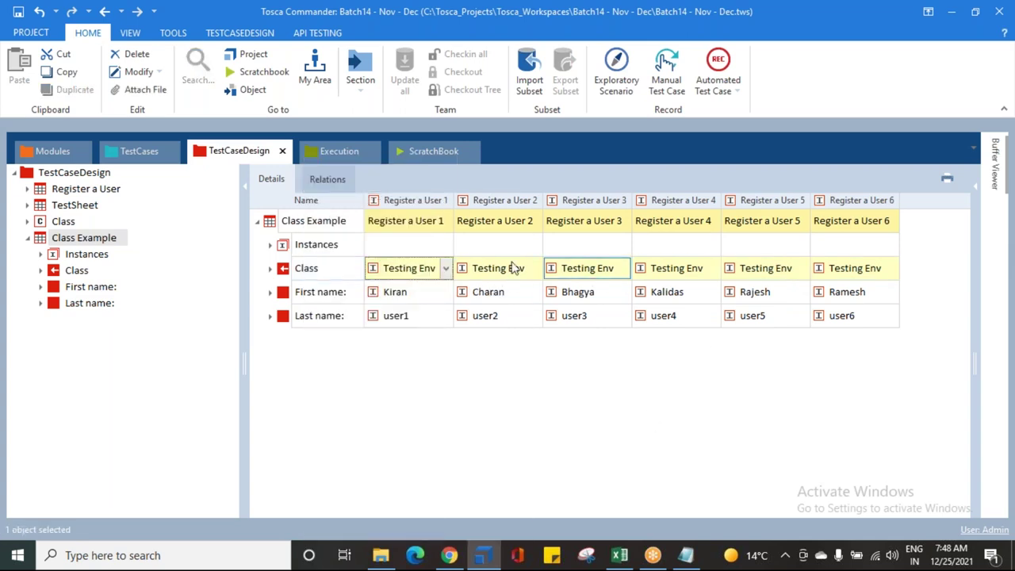
Step: Clear the Class row, refill all six cells with Production Env, save, and collapse Class Example
right_click(321, 270)
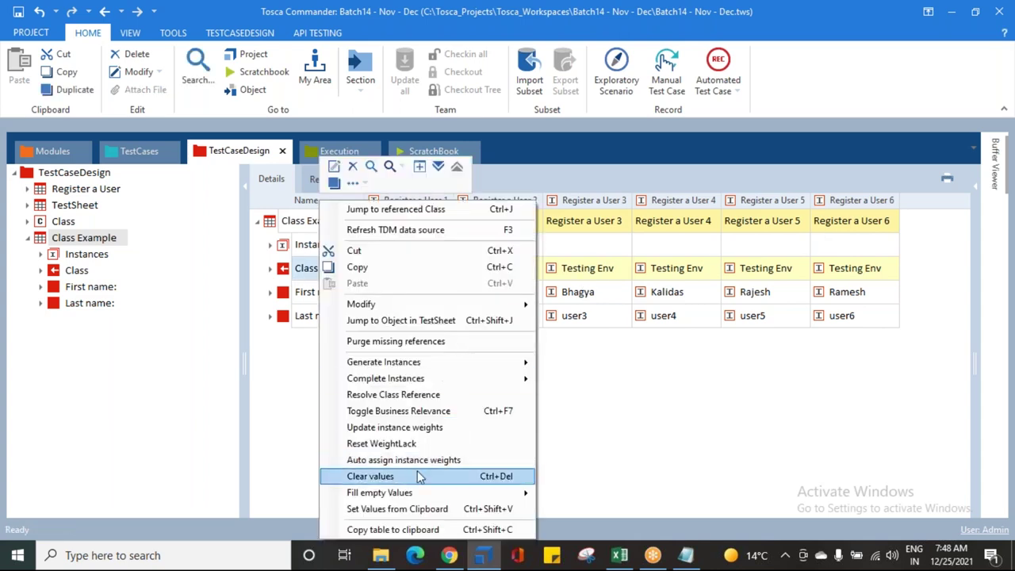
left_click(393, 476)
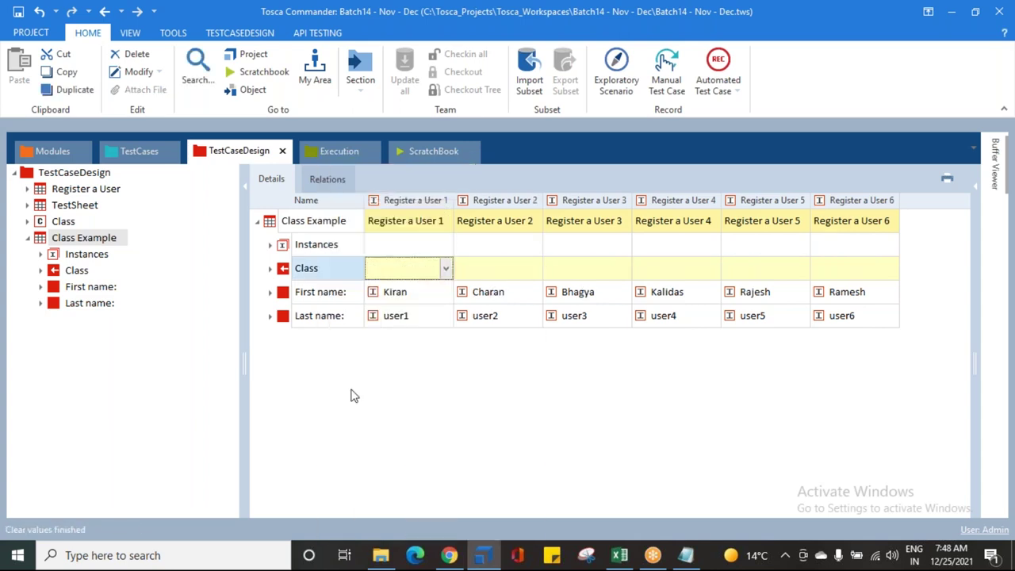
right_click(307, 277)
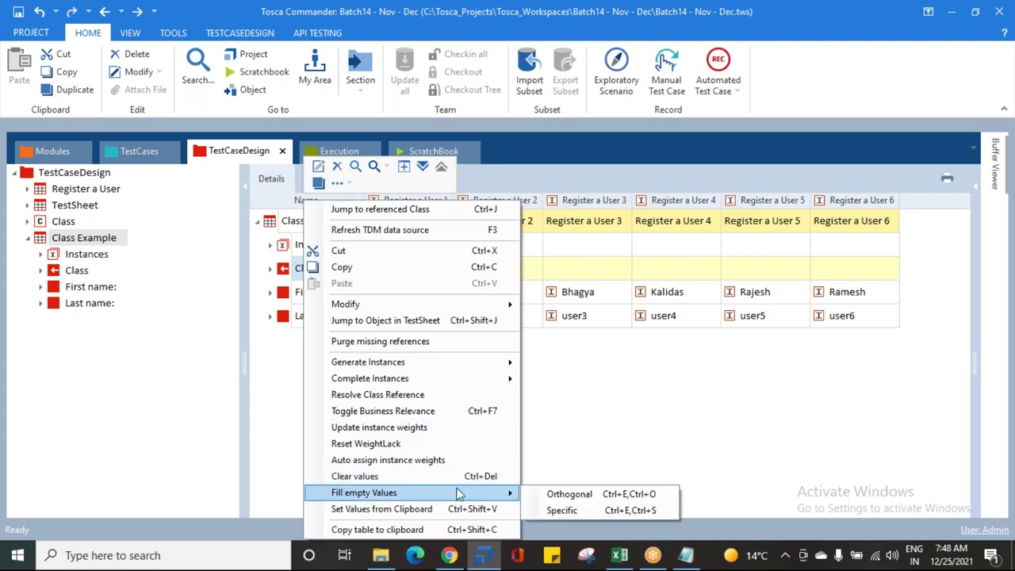
left_click(562, 510)
left_click(456, 269)
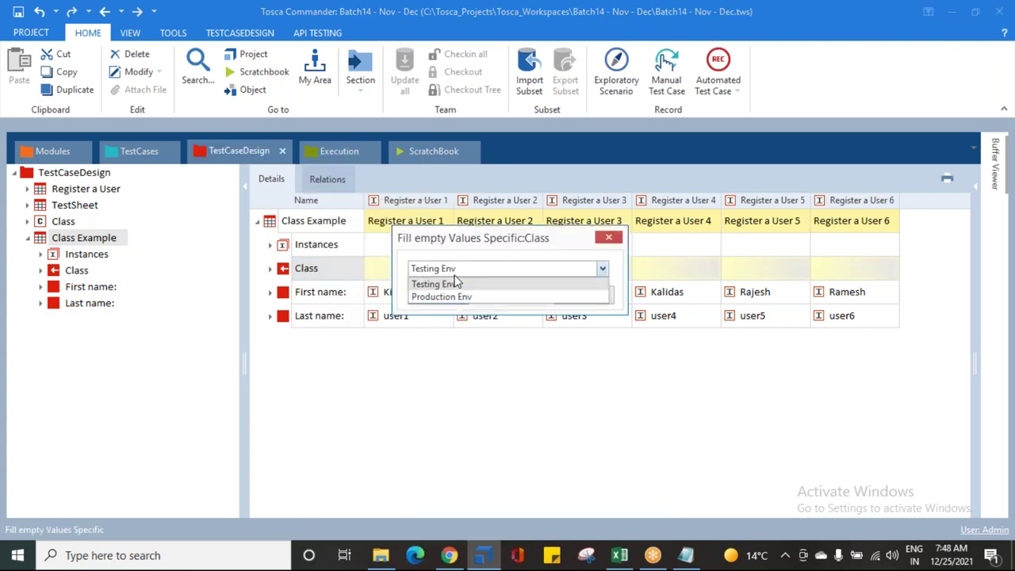
left_click(444, 298)
left_click(446, 295)
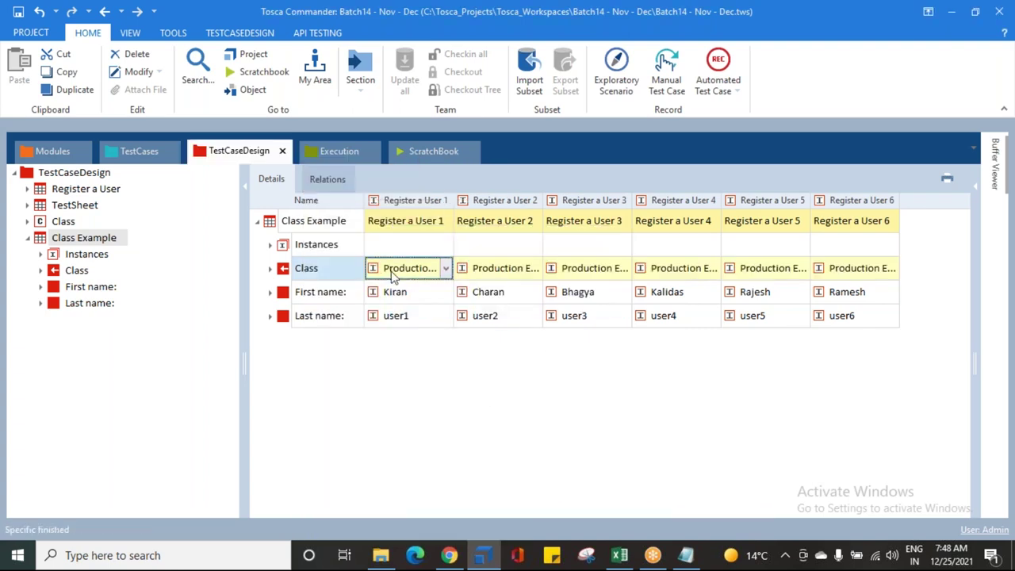
left_click(17, 12)
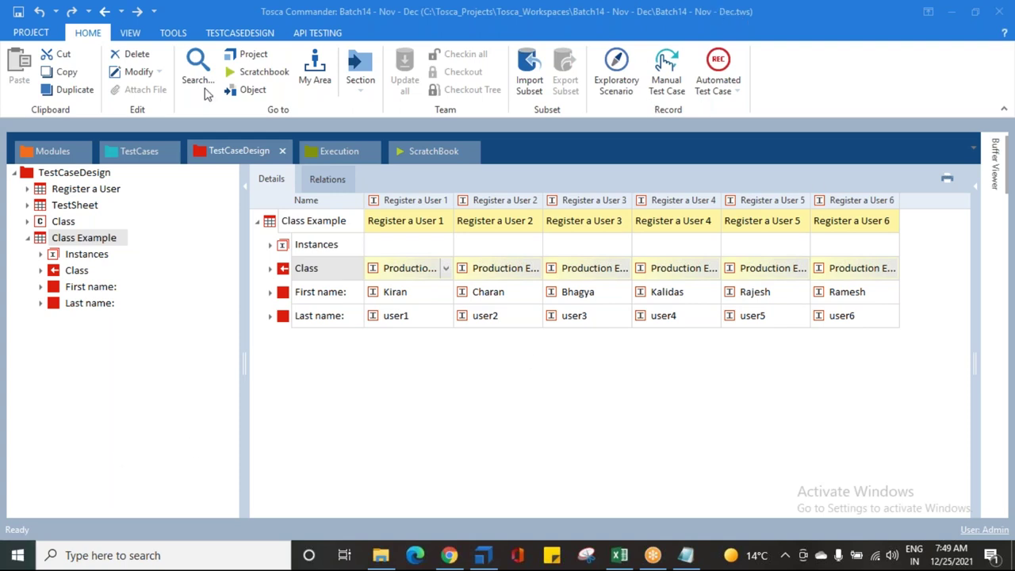
left_click(27, 239)
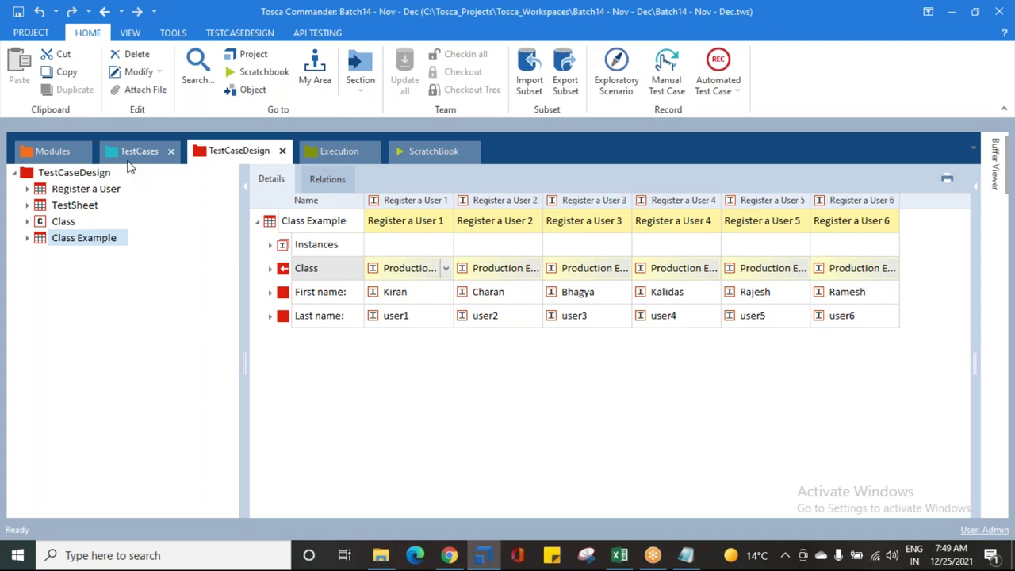
Step: In TestCases, view the details of Register a User 1, 4 and 6 under Production Env
left_click(138, 152)
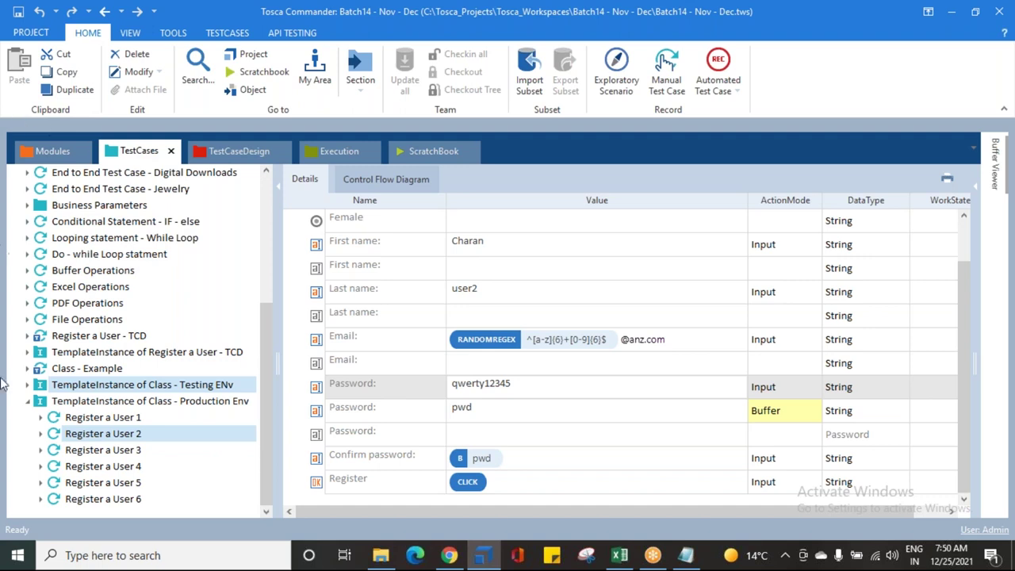
left_click(66, 421)
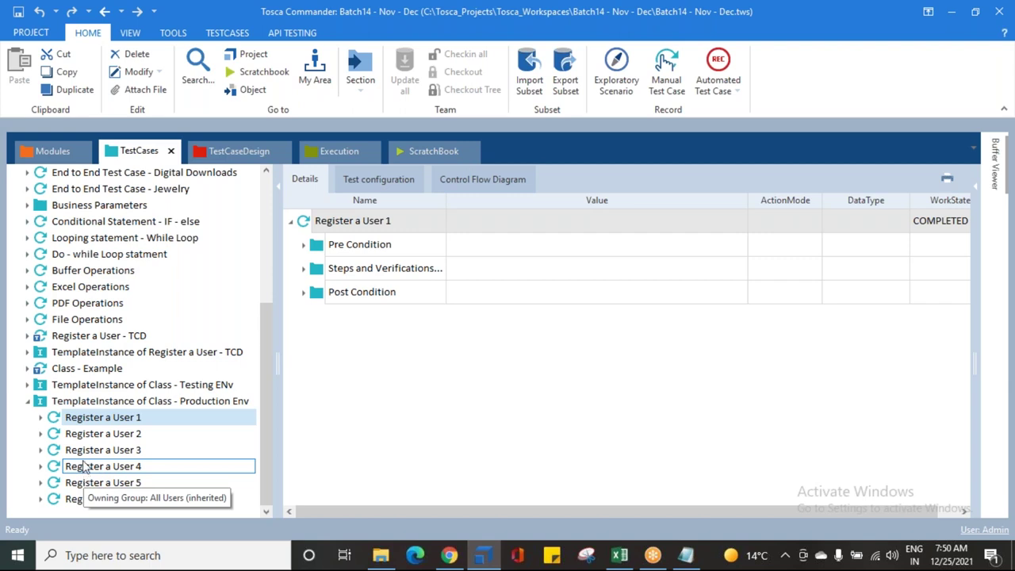
left_click(54, 468)
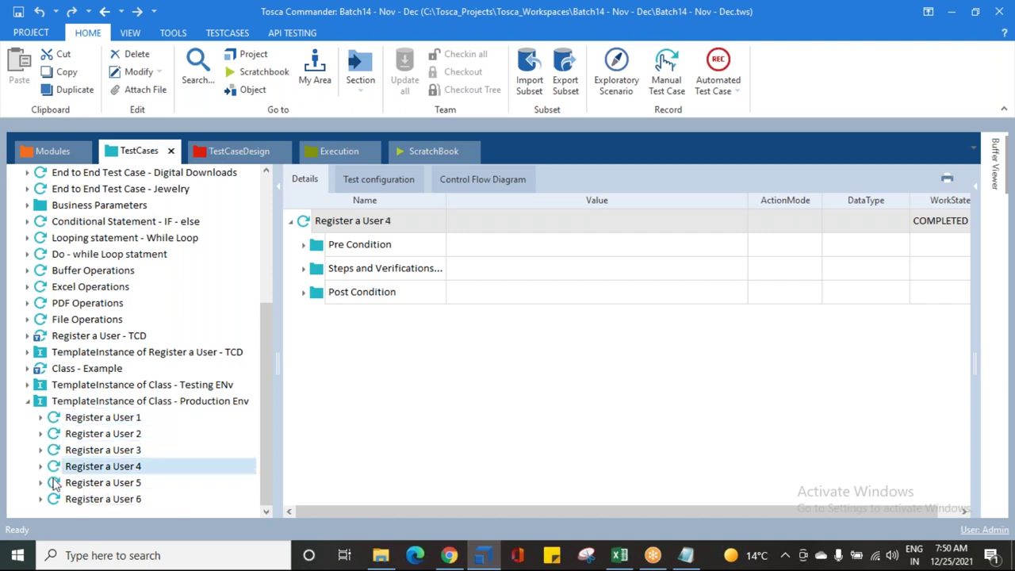
left_click(53, 501)
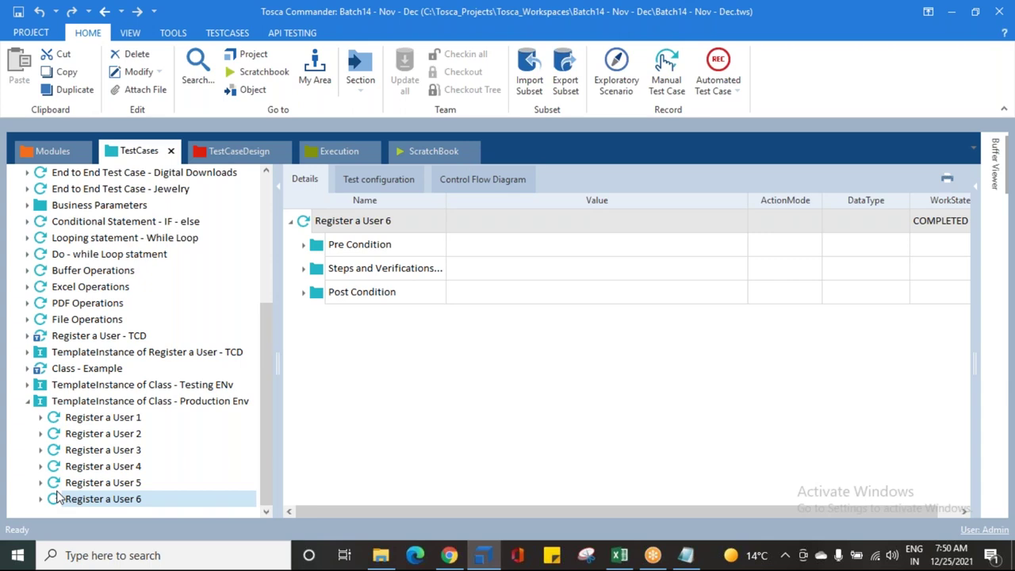
Step: Multi-select Register a User 1, 4 and 6, check their context menu, then reshow User 1's details
left_click(99, 420)
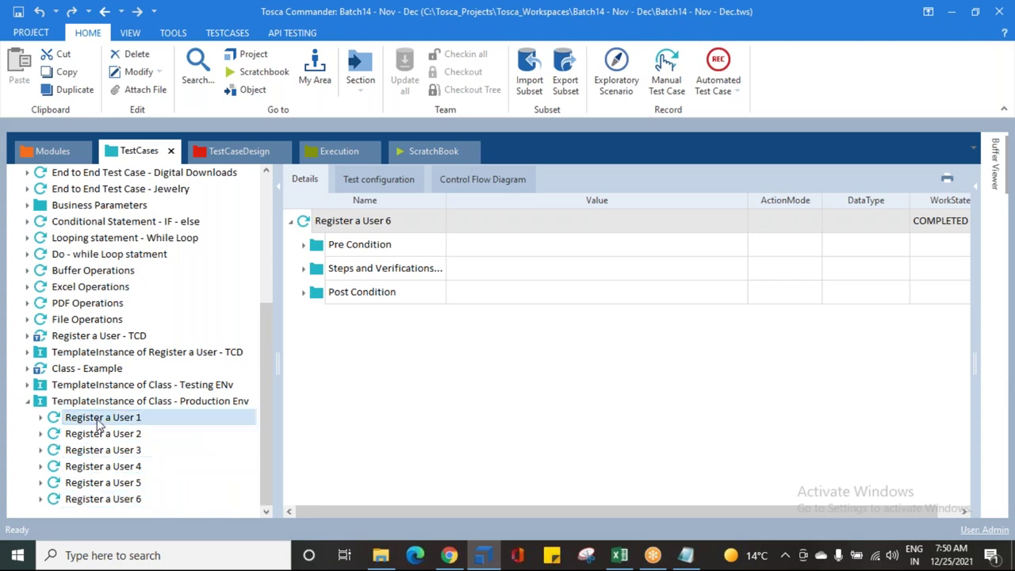
left_click_drag(99, 424, 87, 468)
left_click(87, 468, "ctrl")
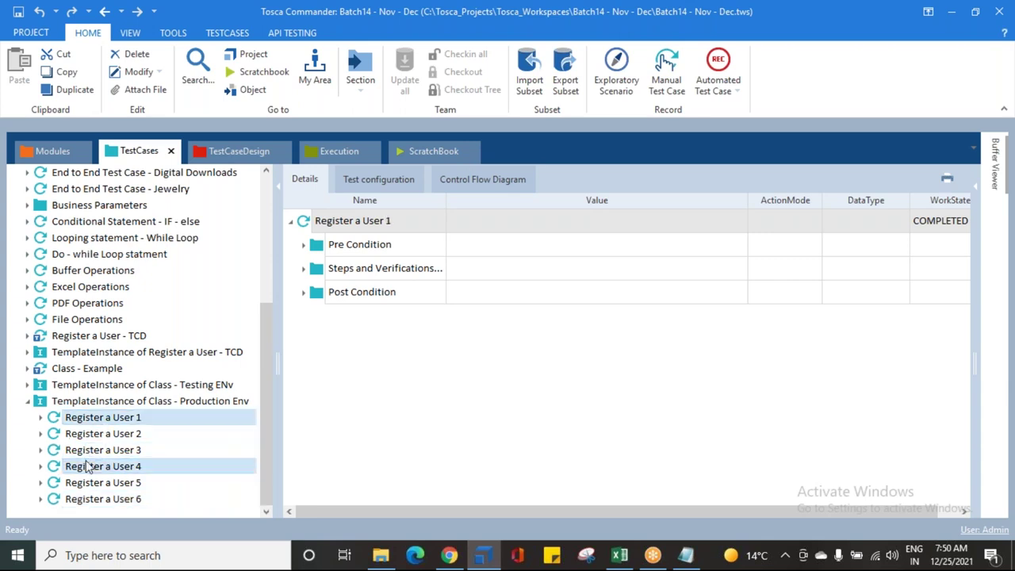
left_click(99, 502, "ctrl")
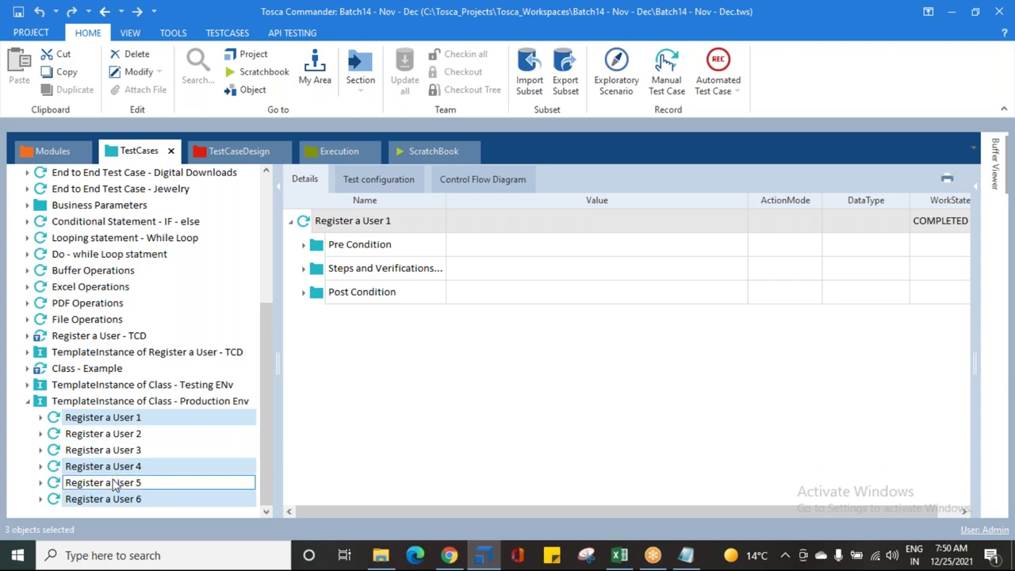
right_click(115, 471)
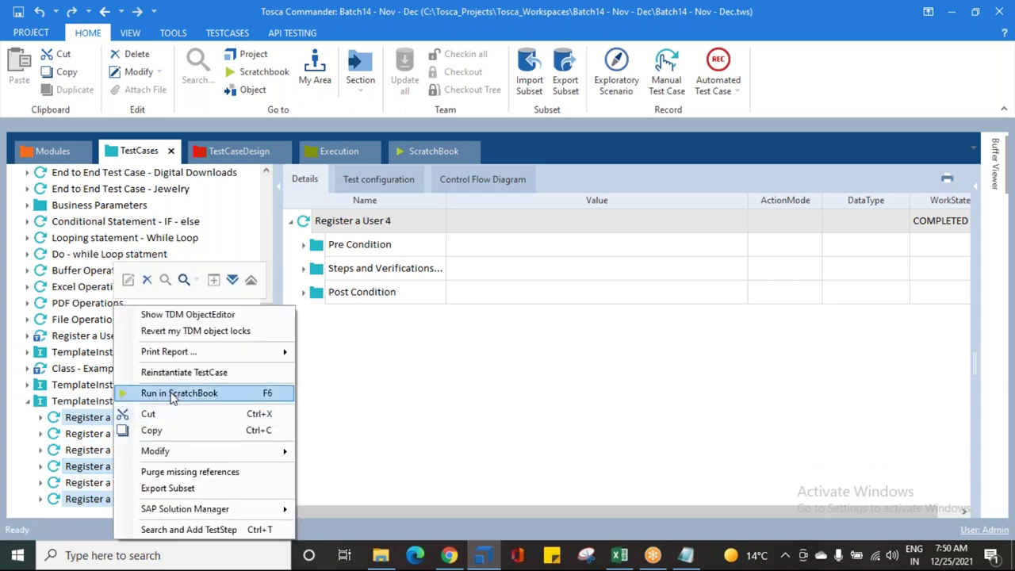
left_click(338, 398)
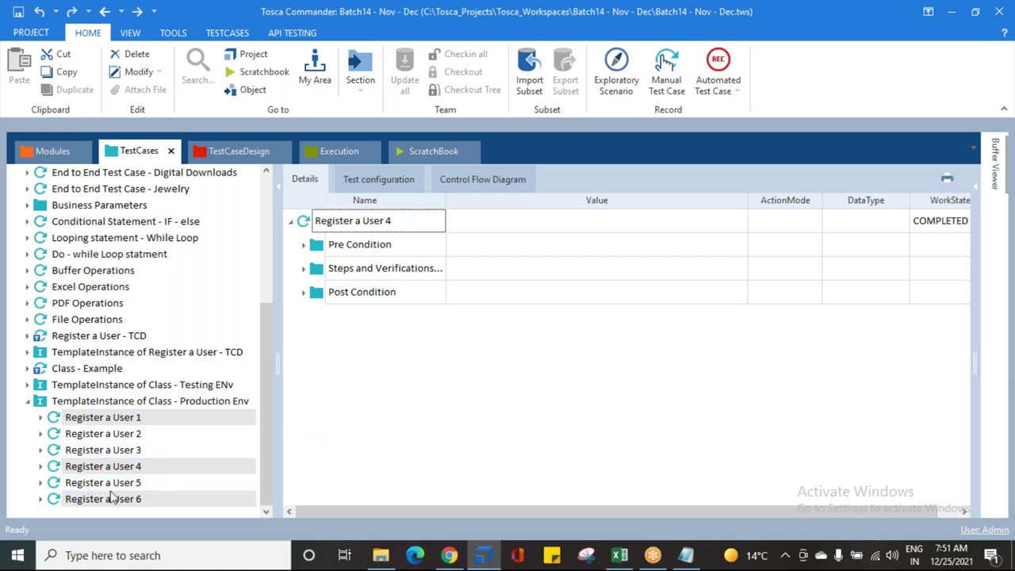
left_click(54, 420)
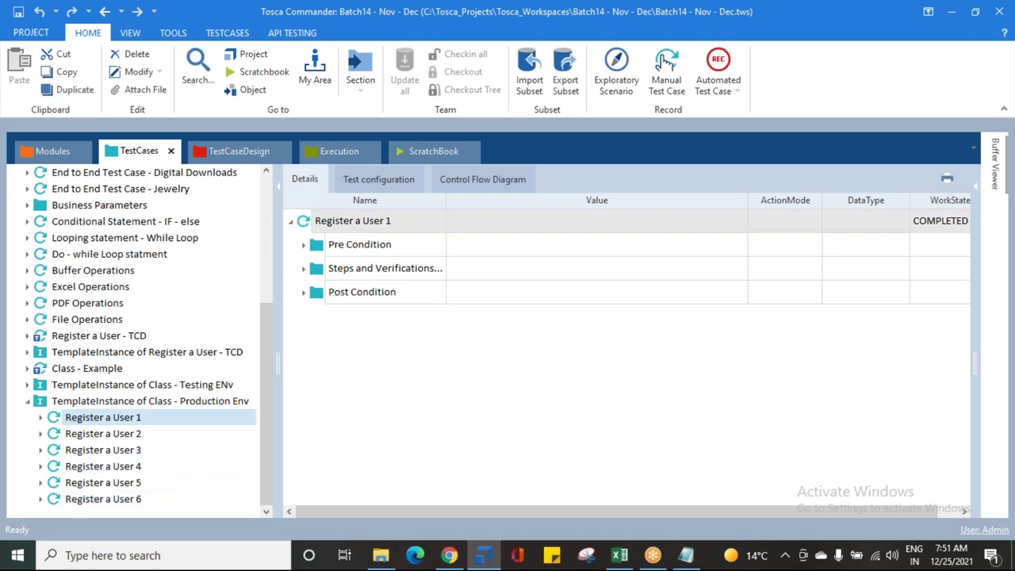
Step: Expand Register a User 1 and browse its Pre Condition, Post Condition and Steps and Verifications folders
left_click(40, 419)
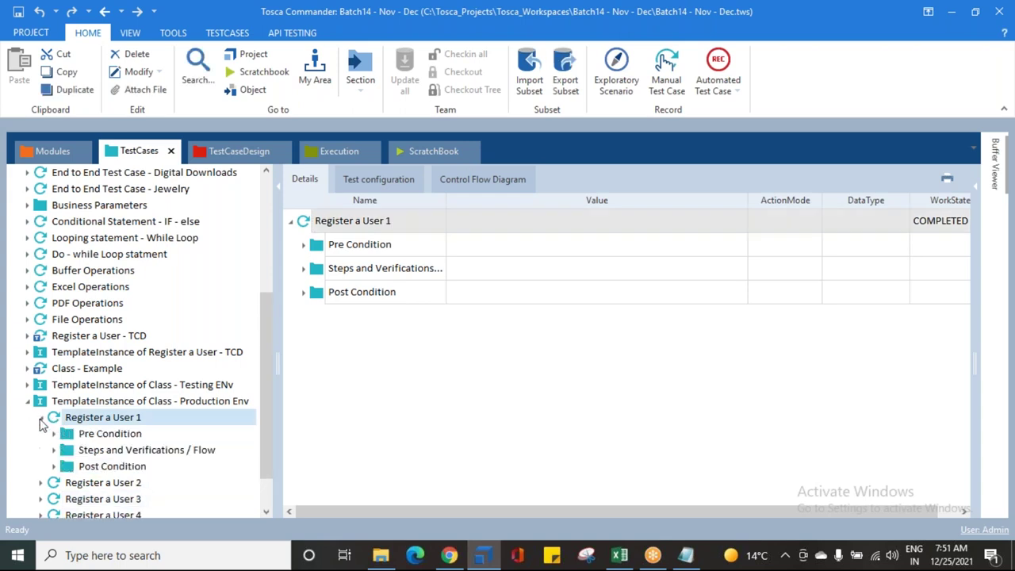
scroll(79, 427, "down", 1)
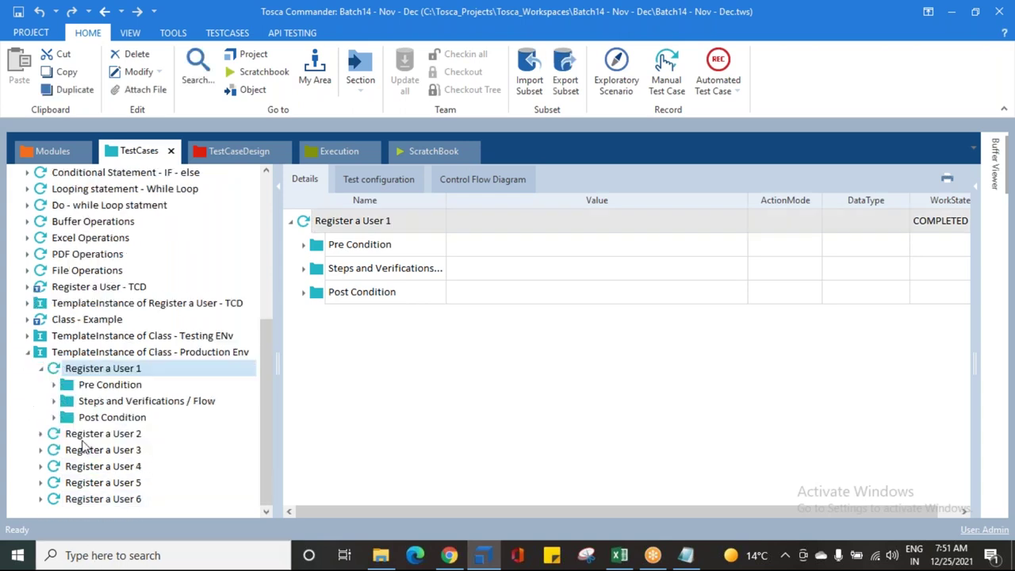
left_click(80, 389)
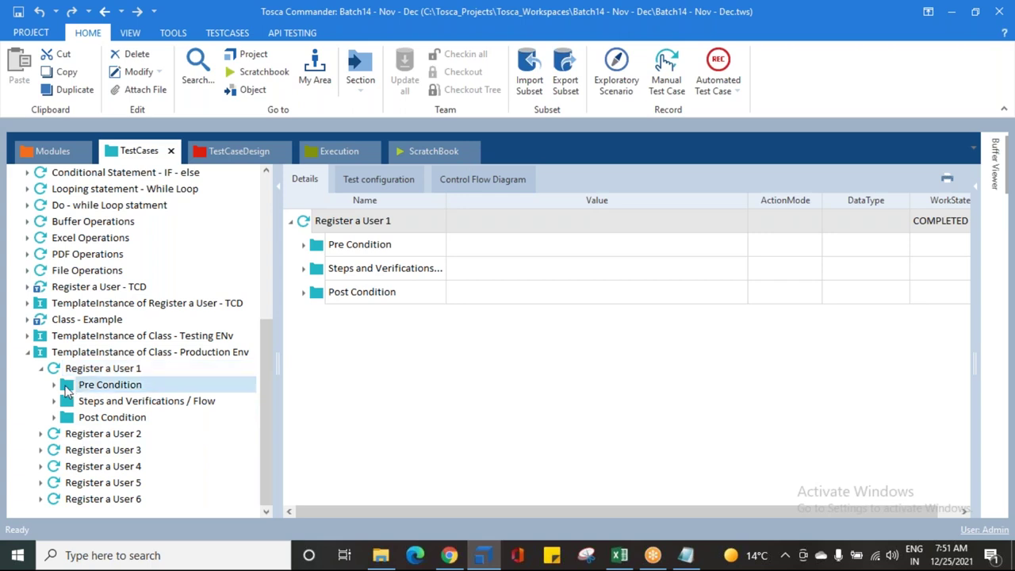
left_click(81, 420)
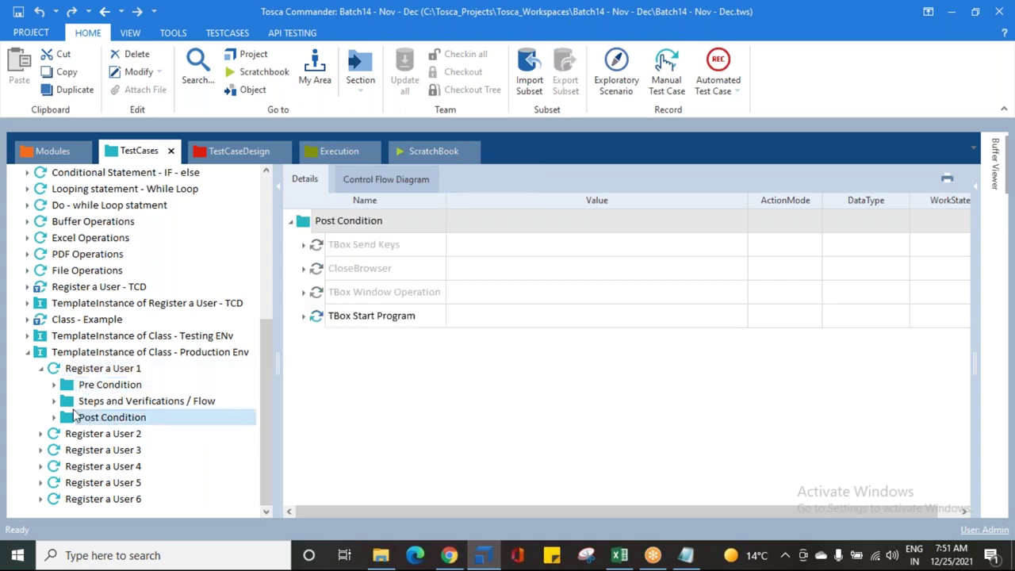
left_click(69, 404)
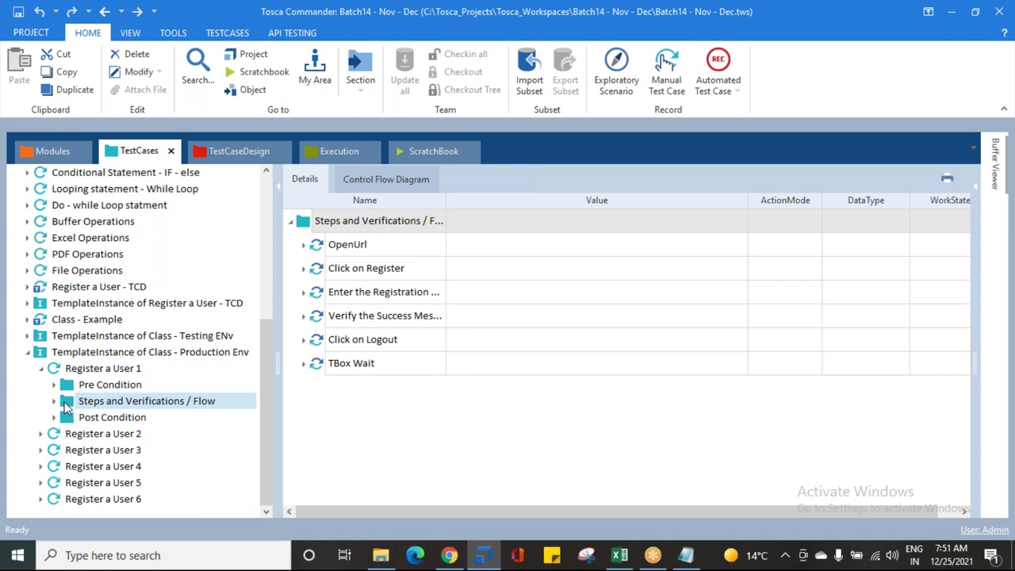
Step: Expand Pre Condition and inspect the TBox Start Program, TBox Window Operation and CloseBrowser step parameters
left_click(54, 385)
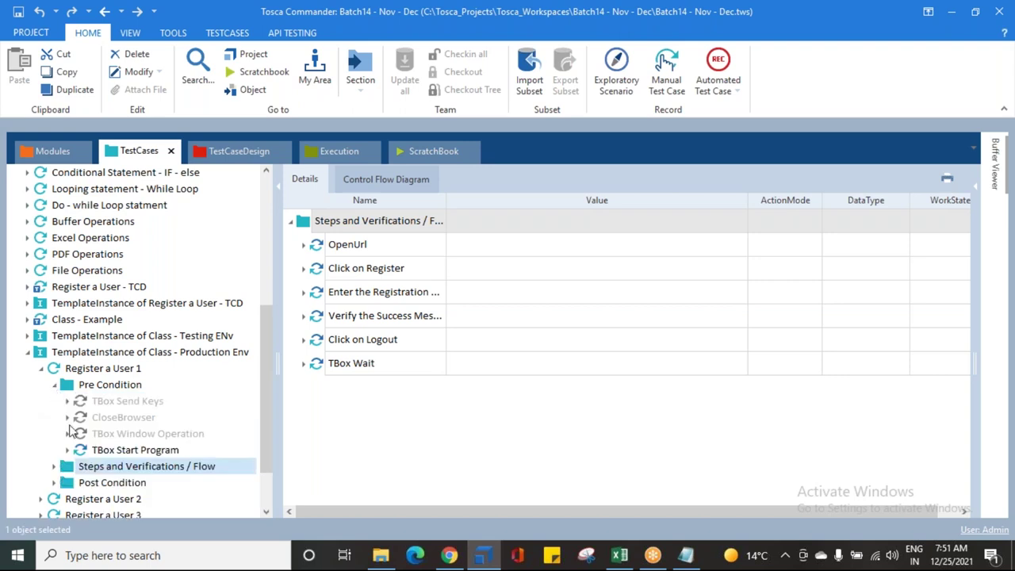
left_click(103, 451)
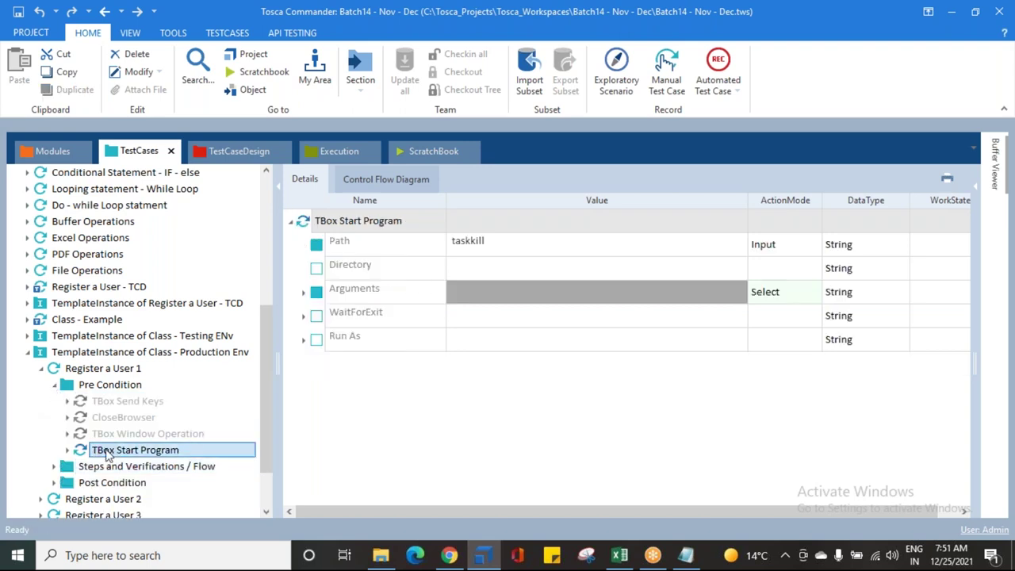
left_click(111, 435)
left_click(114, 419)
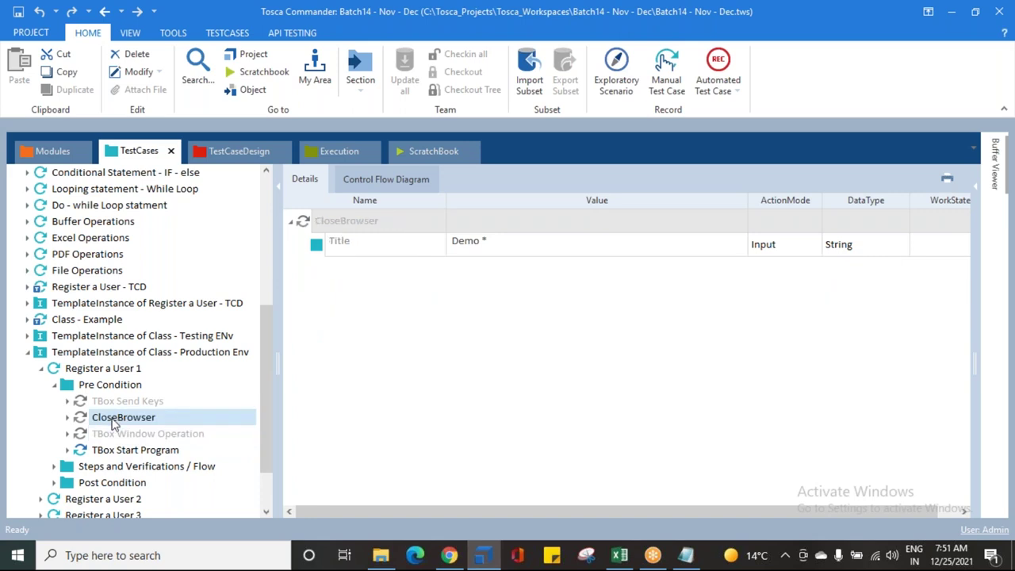
left_click(118, 454)
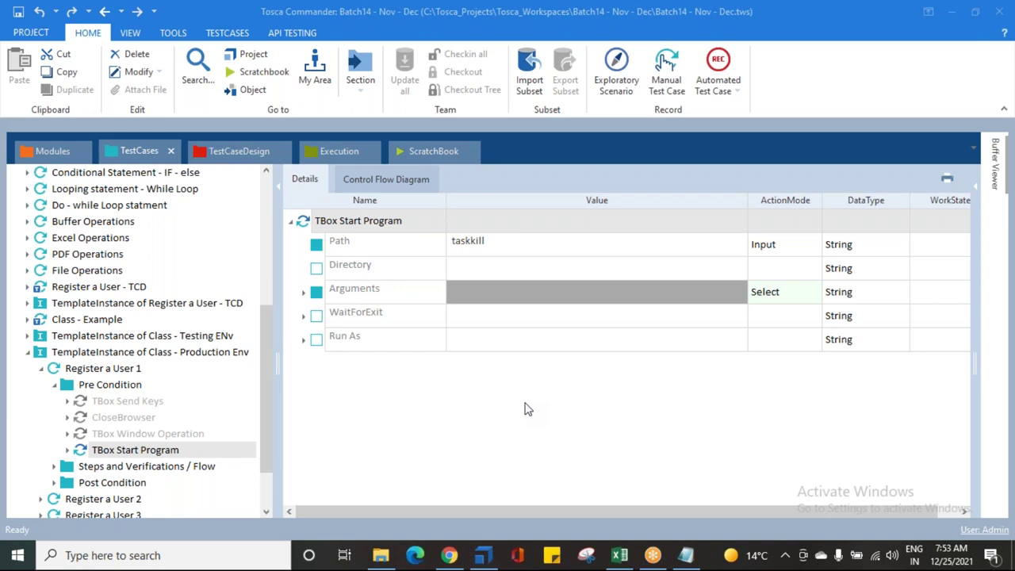
Step: Collapse Register a User 1 and Production Env, review Pre Condition's four steps, and move to TestCaseDesign
left_click(54, 385)
left_click(43, 369)
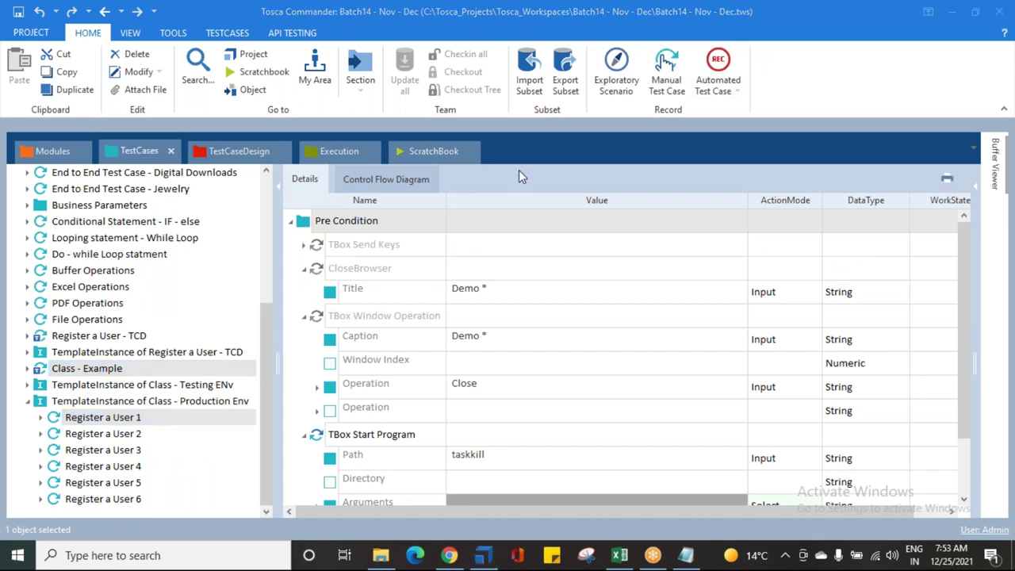
left_click(313, 222)
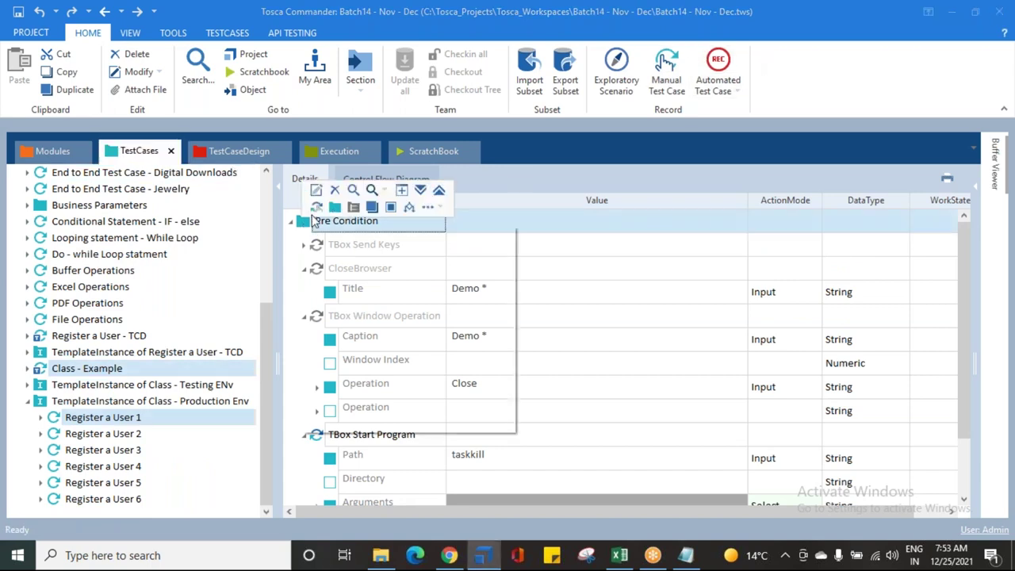
right_click(314, 221)
left_click(292, 222)
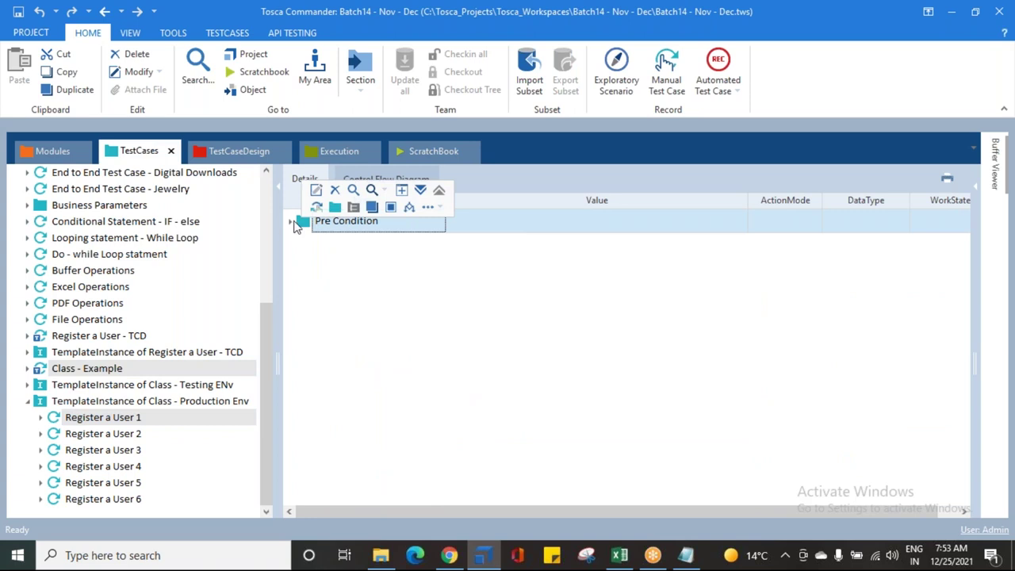
left_click(292, 222)
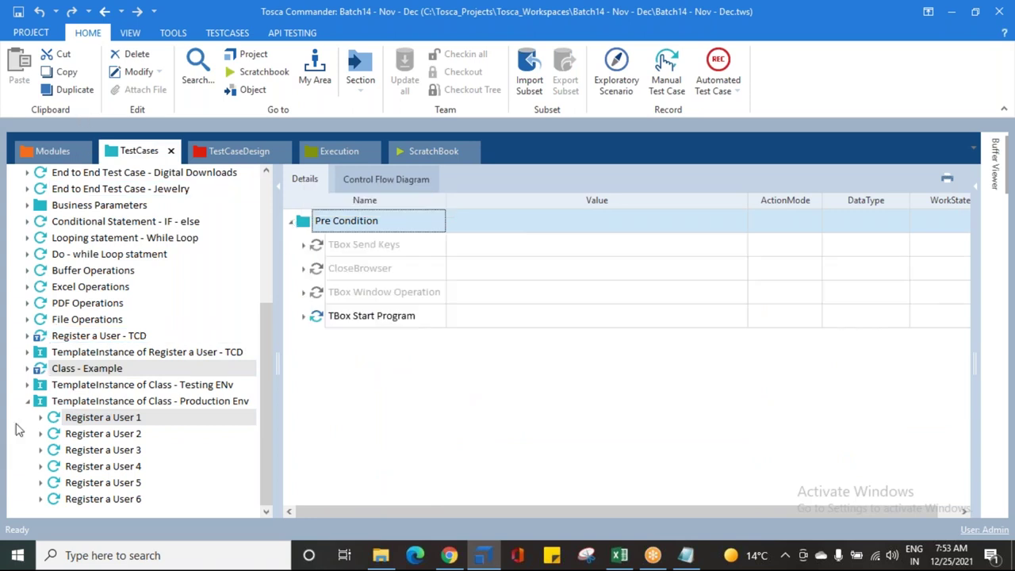
left_click(26, 402)
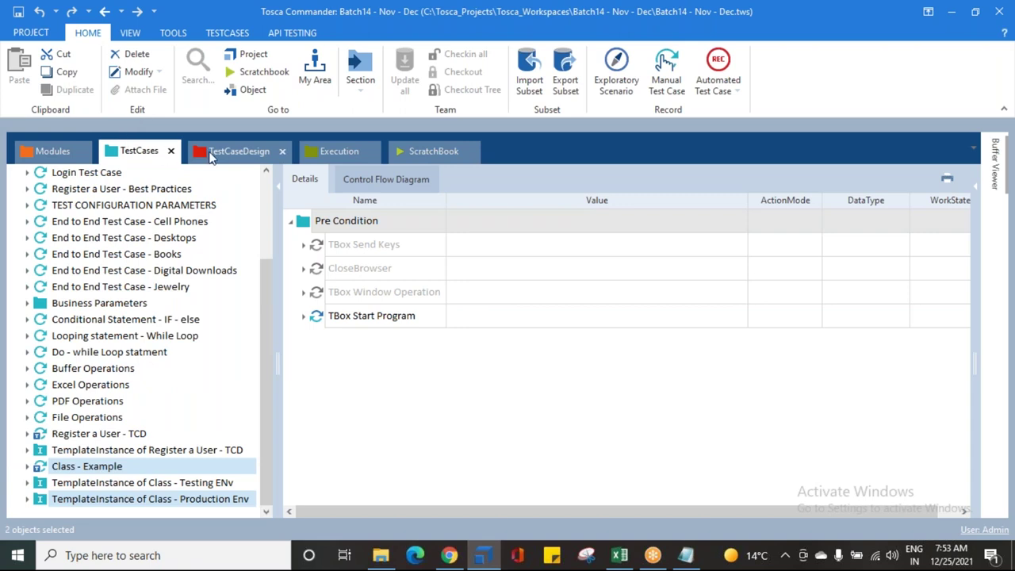
left_click(212, 156)
Step: Add a new attribute named Condition to the Class Example sheet
left_click(27, 239)
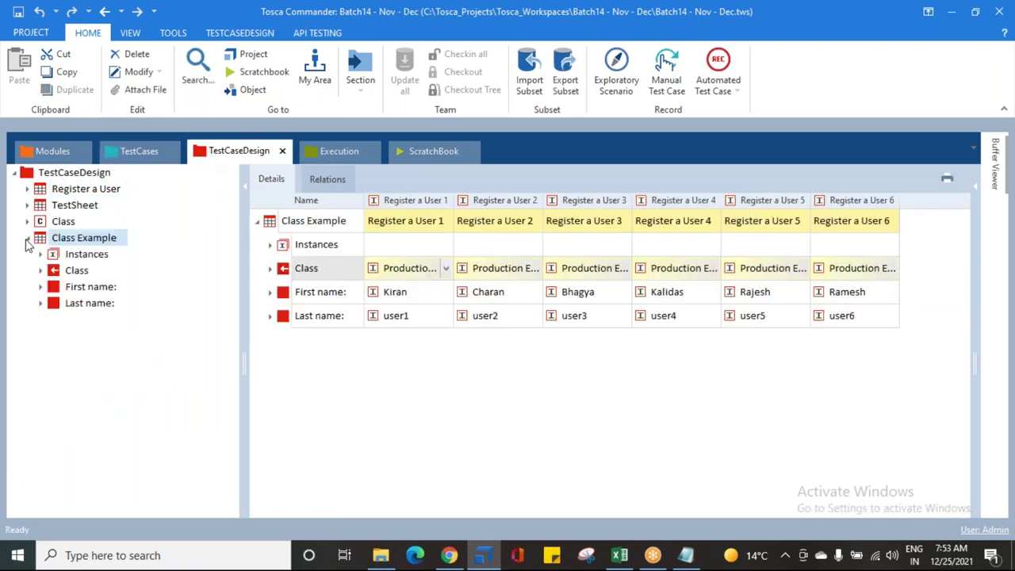
left_click(44, 240)
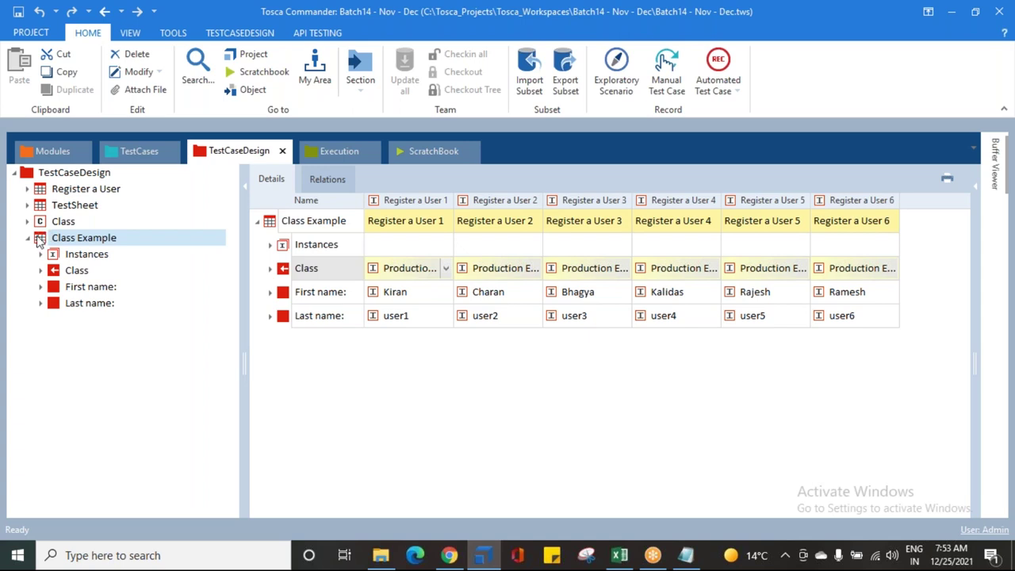
right_click(39, 240)
left_click(57, 222)
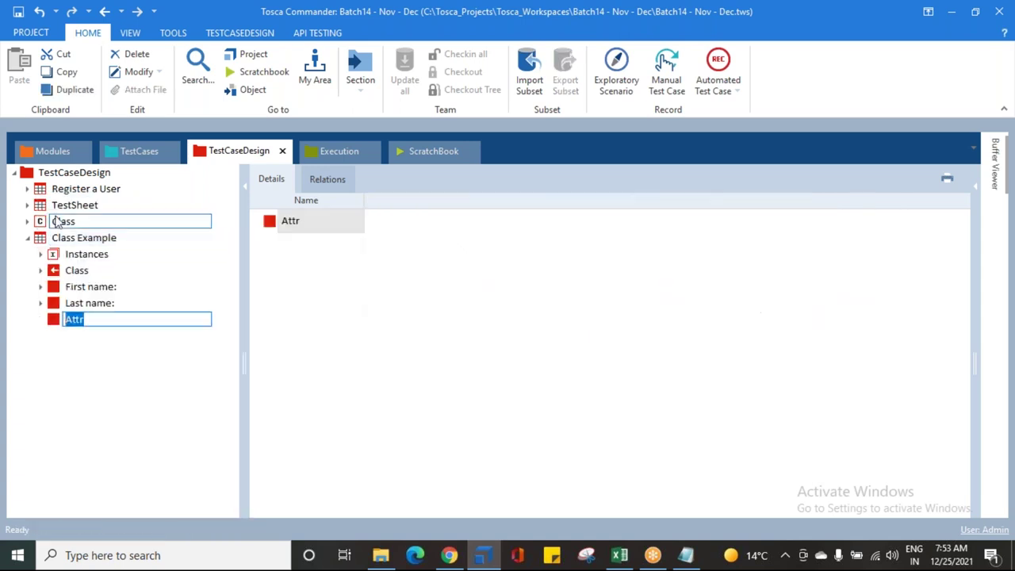
type("Condition")
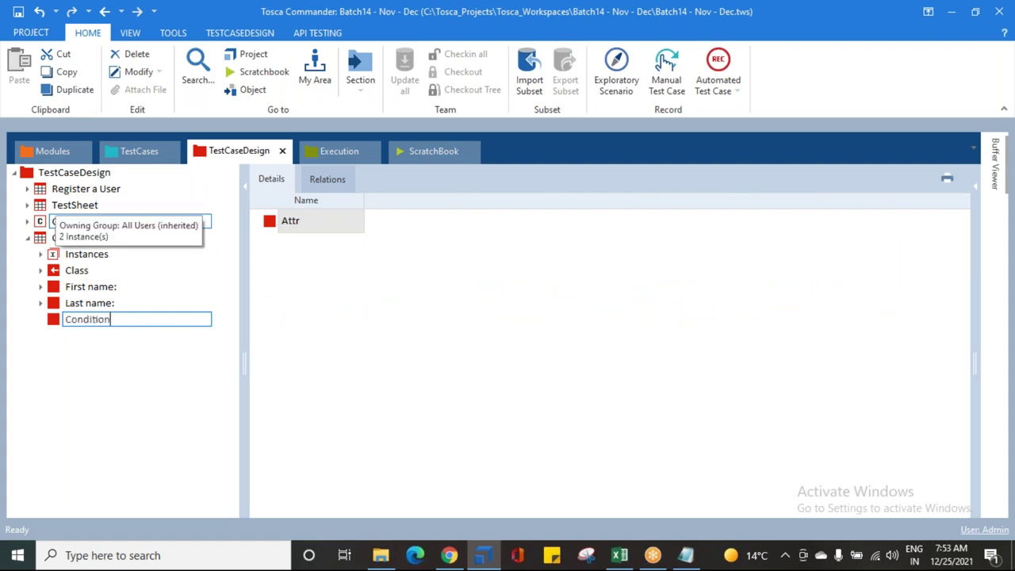
key("Return")
Step: Add an instance named 1 to the Condition attribute
left_click(77, 319)
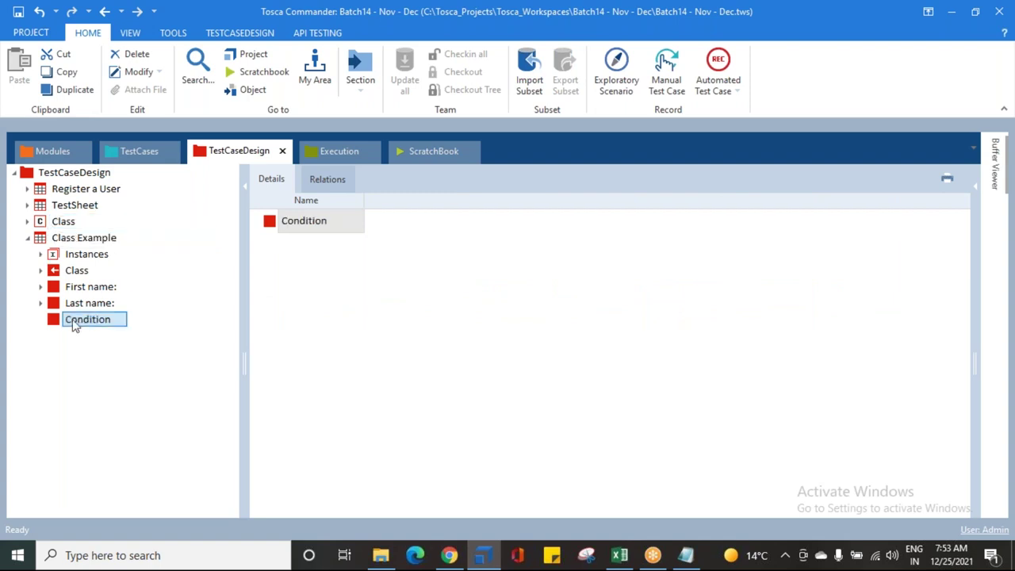
right_click(77, 320)
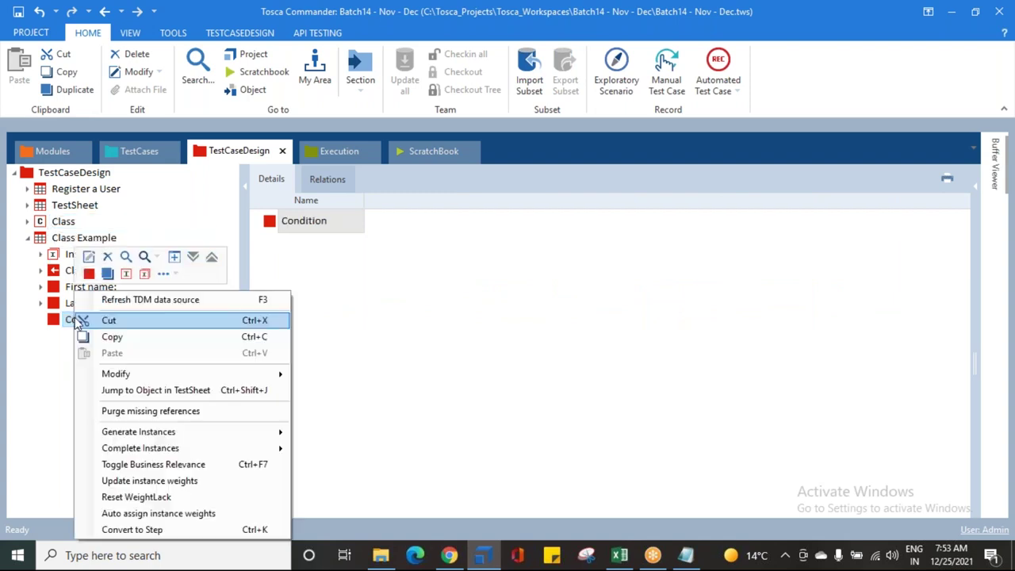
left_click(126, 273)
type("1")
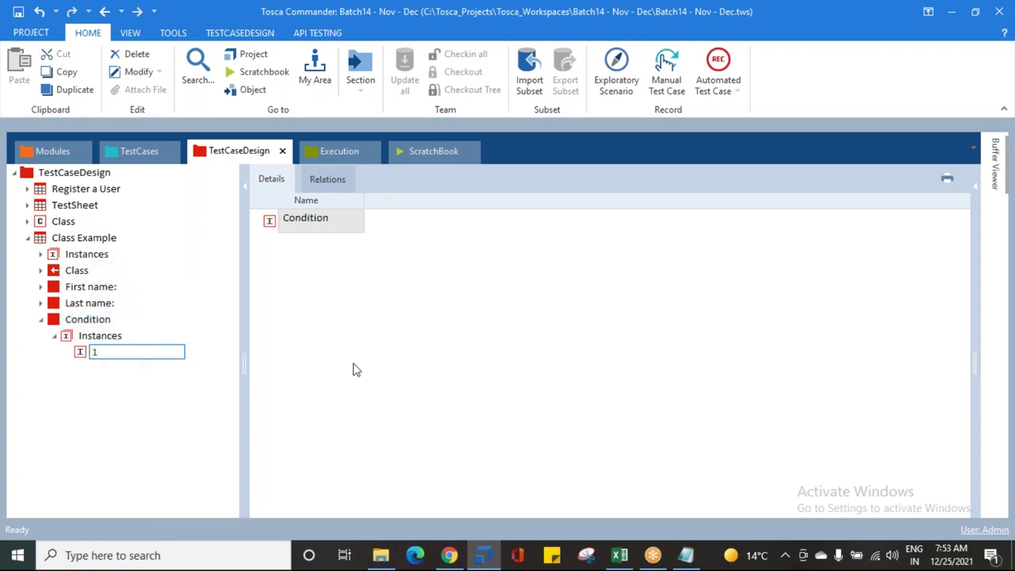
key("Return")
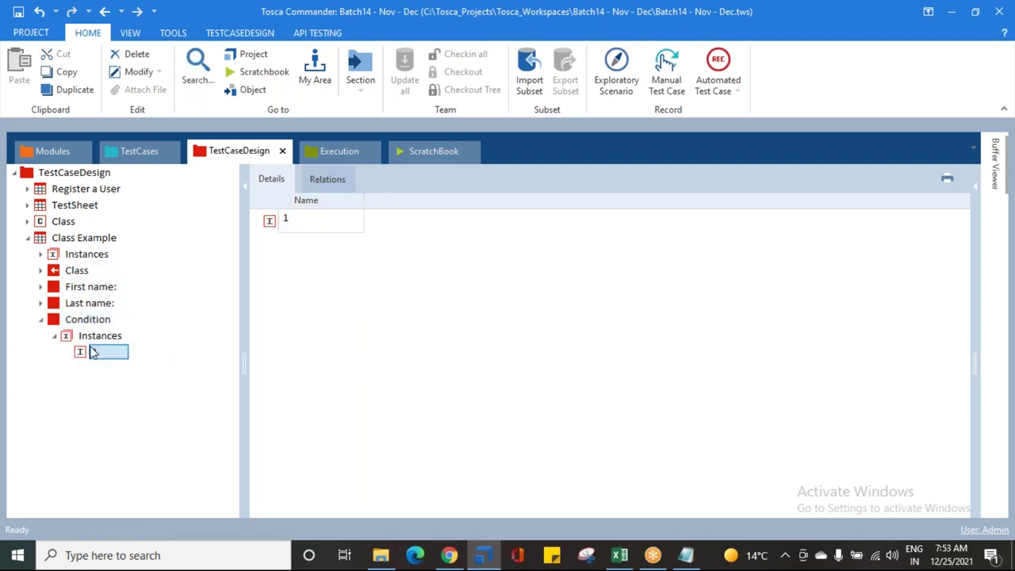
Step: Show Class Example's six Register a User instances and widen the Name column to read them
left_click(96, 337)
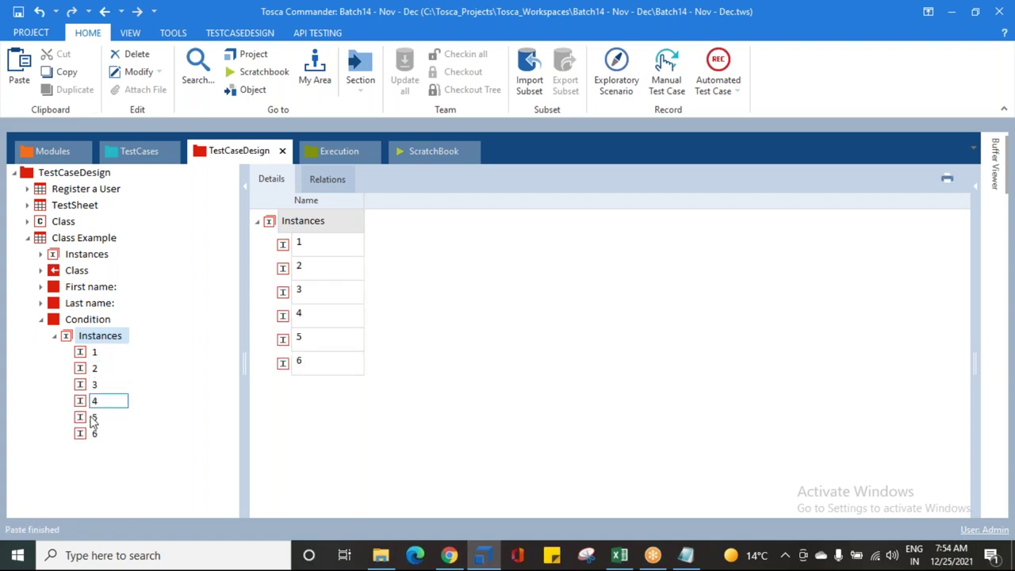
left_click(79, 255)
left_click(303, 244)
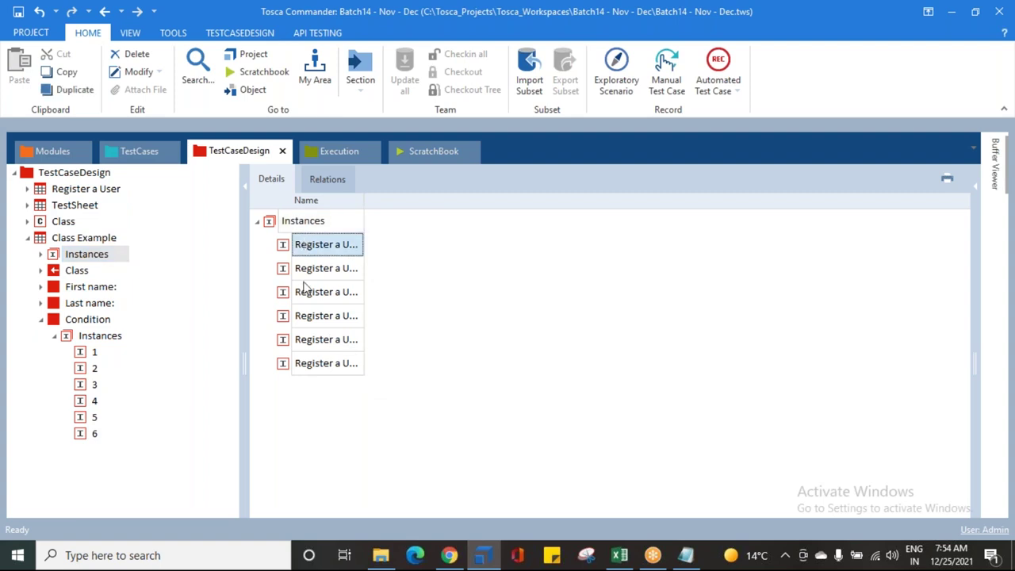
left_click(310, 366)
left_click_drag(364, 200, 480, 200)
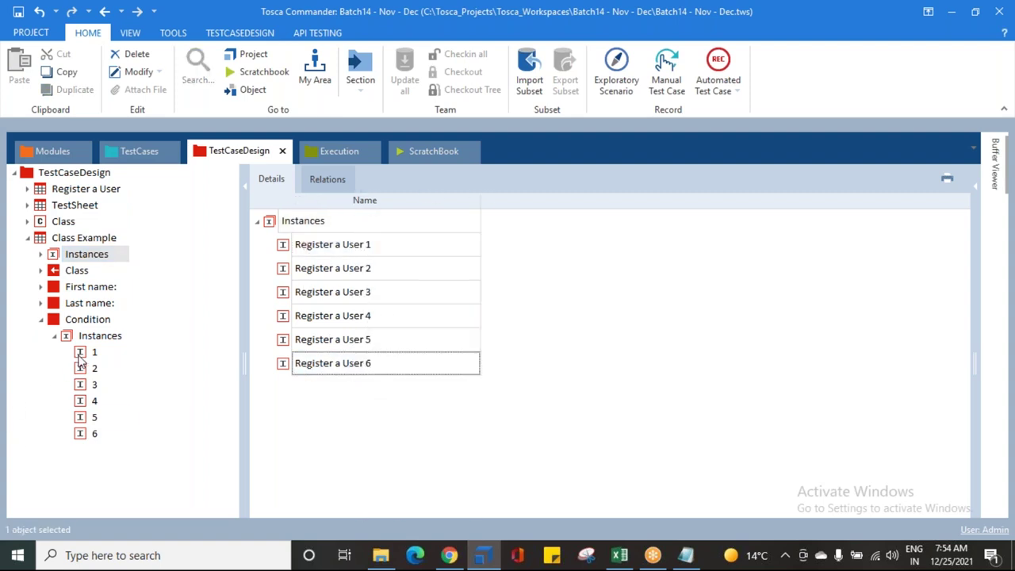
Step: Collapse the Condition attribute and show Class Example's instance grid with a narrower name column
left_click(40, 325)
left_click(41, 320)
left_click(47, 243)
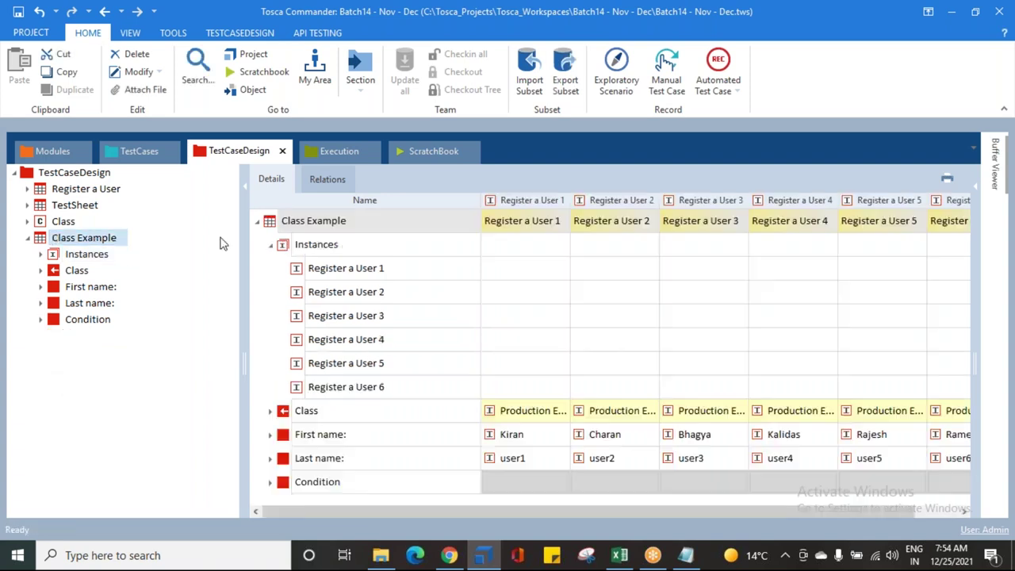
left_click(270, 246)
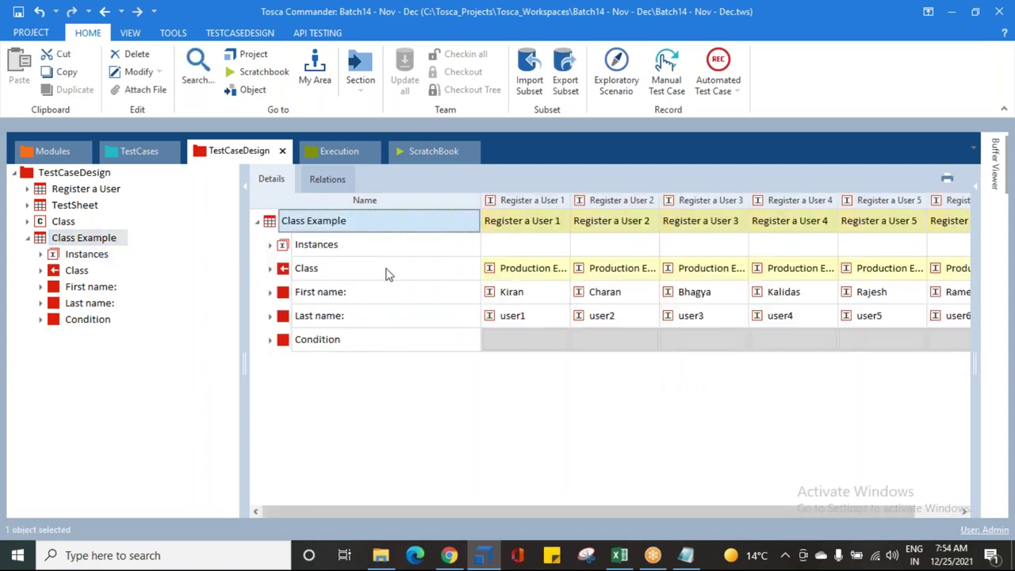
left_click_drag(481, 200, 365, 213)
Step: Set the Condition of Register a User 1, 2 and 3 to 1, 2 and 3
left_click(437, 345)
left_click(447, 340)
left_click(424, 373)
left_click(508, 340)
left_click(538, 339)
left_click(512, 388)
left_click(590, 341)
left_click(627, 340)
left_click(592, 401)
Step: Set the Condition of Register a User 4, 5 and 6 to 4, 5 and 6
left_click(688, 349)
left_click(715, 340)
left_click(672, 416)
left_click(780, 341)
left_click(804, 339)
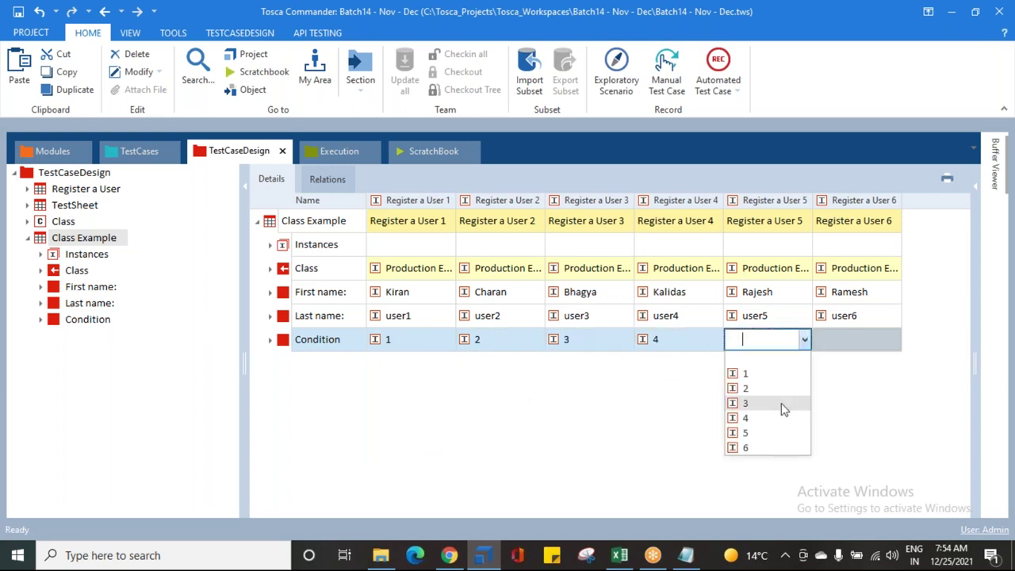
left_click(770, 431)
left_click(856, 345)
left_click(894, 340)
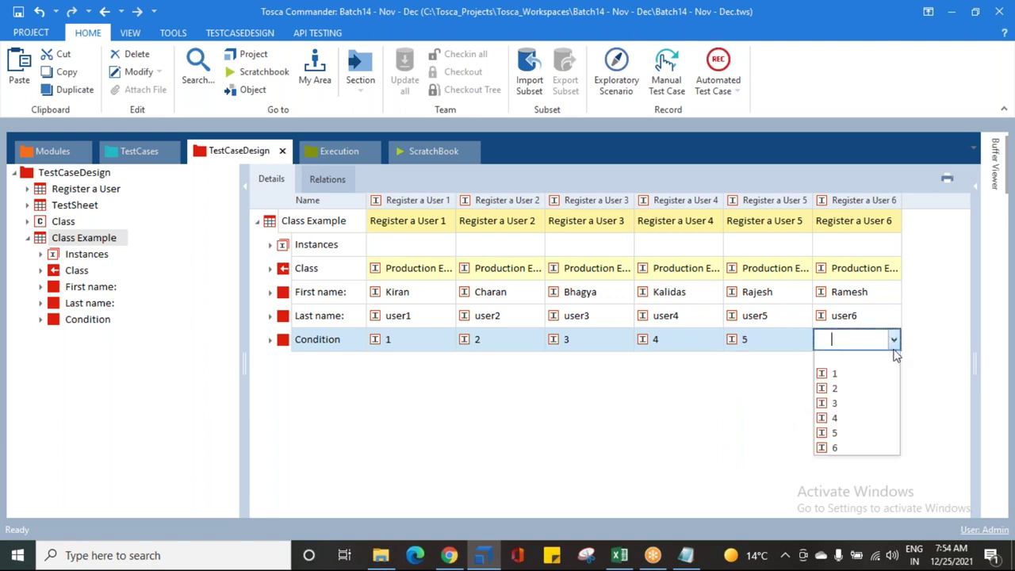
left_click(839, 448)
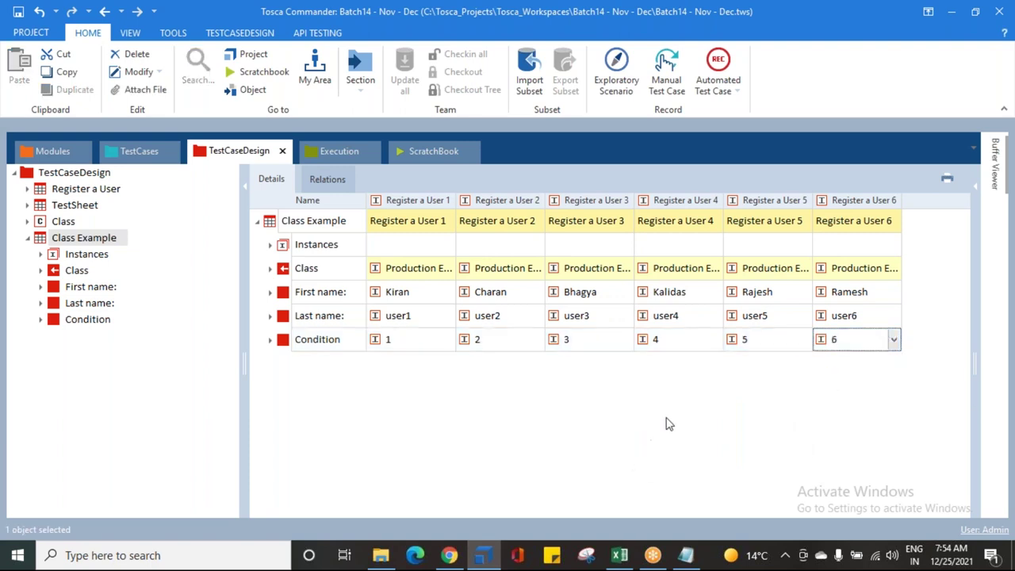
Step: Review the Condition values in the grid and save the workspace
left_click(54, 325)
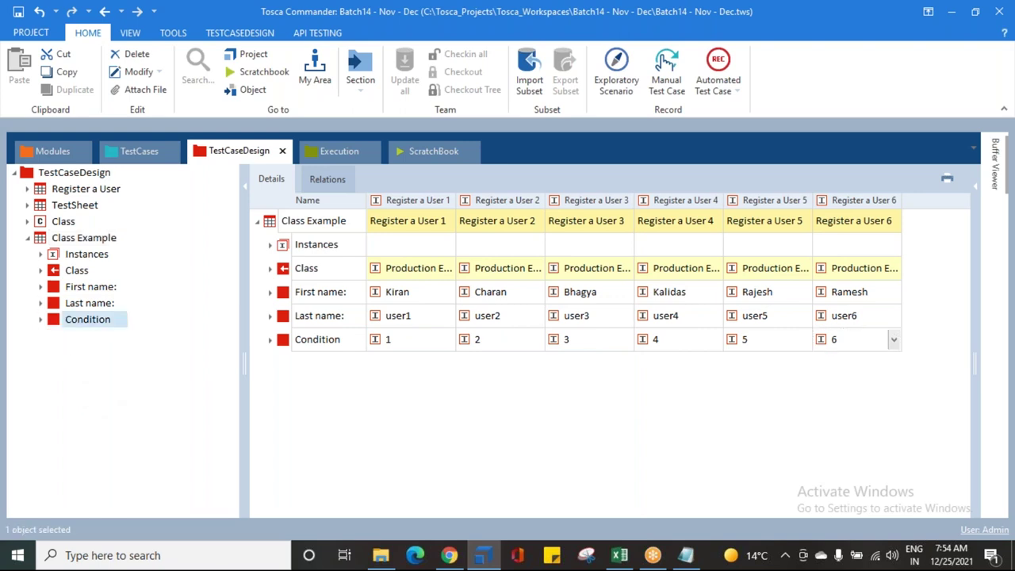
left_click(49, 238)
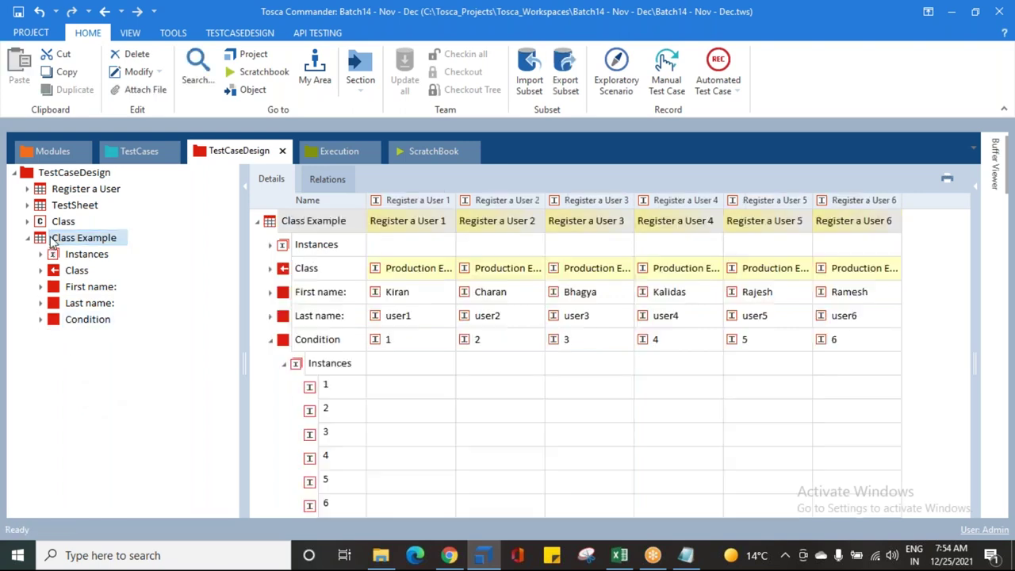
left_click(282, 368)
left_click(271, 339)
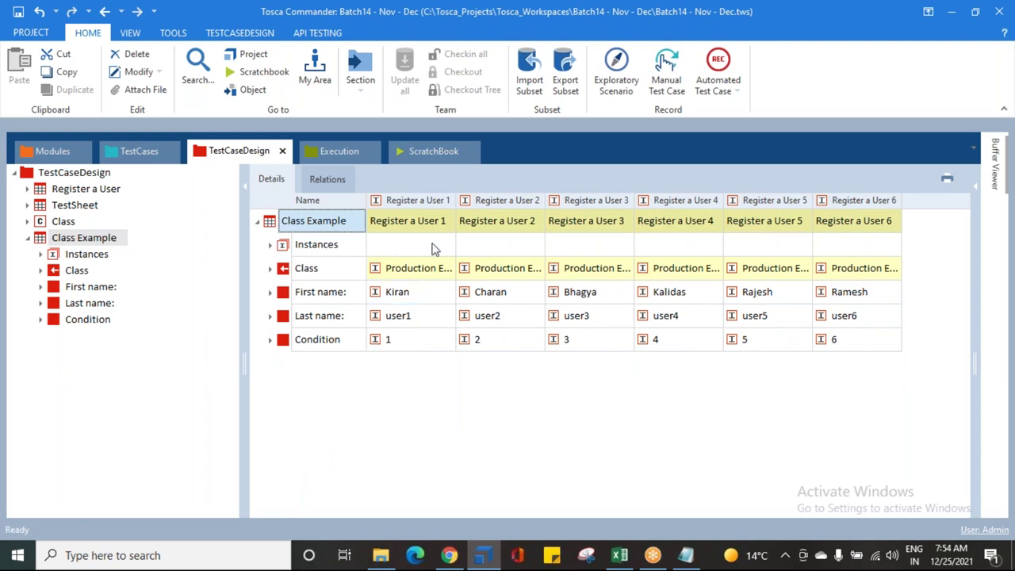
left_click(413, 349)
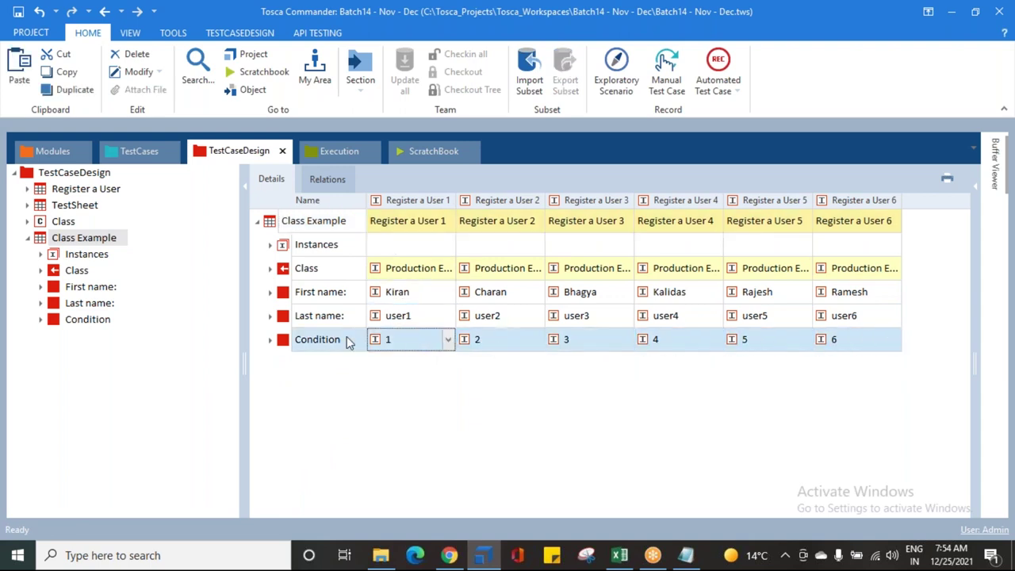
left_click(18, 13)
left_click(141, 154)
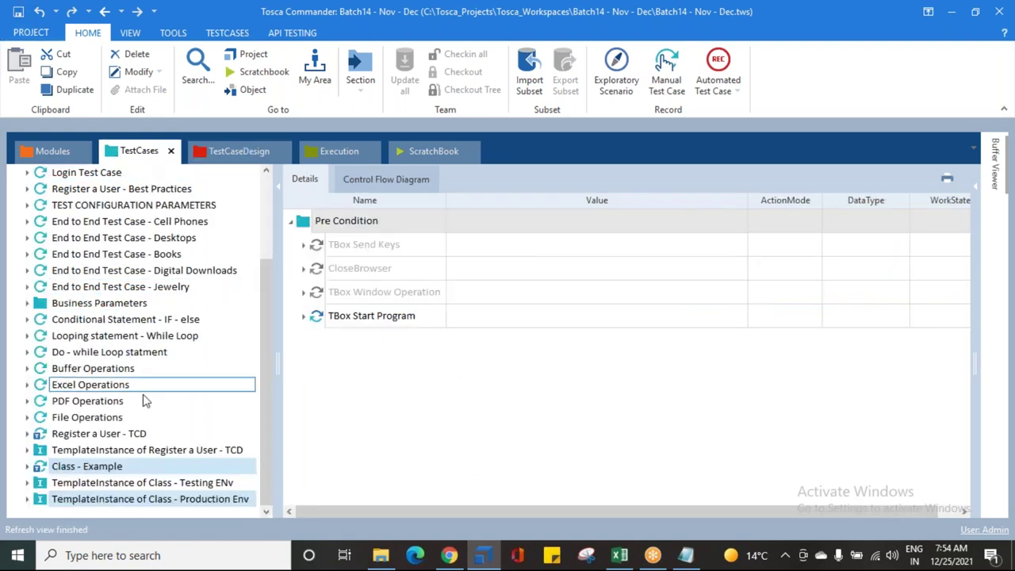
Step: Set Class - Example's Condition property to Condition == "1" OR Condition == "4" OR Condition == "6"
left_click(46, 470)
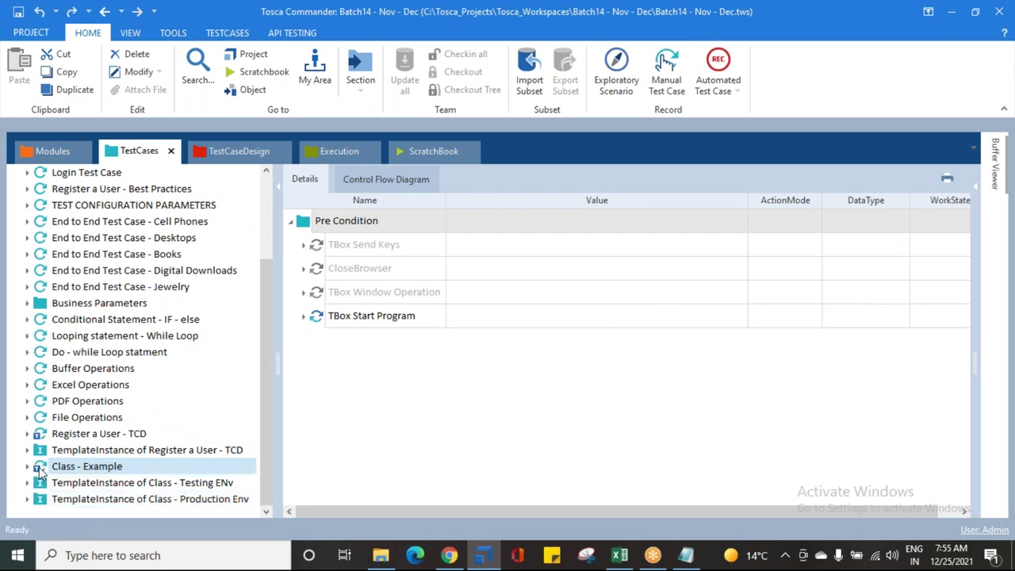
left_click(975, 184)
scroll(611, 384, "down", 2)
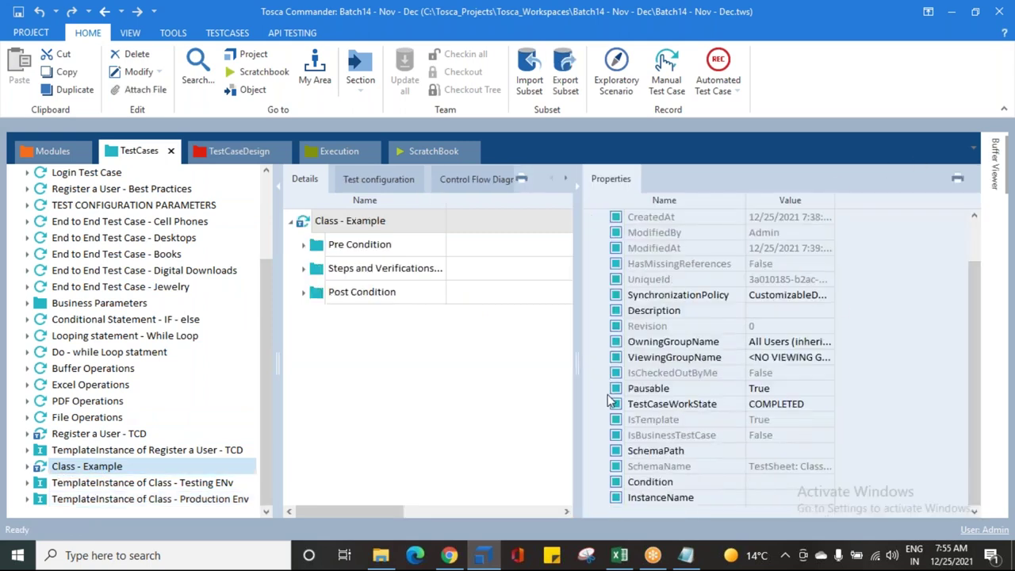
left_click(640, 490)
left_click(776, 488)
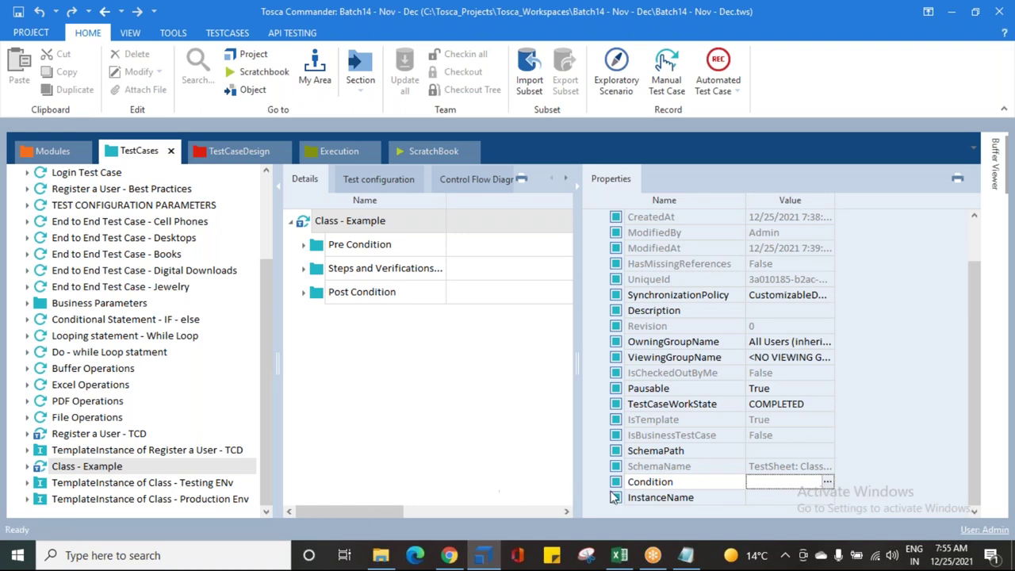
left_click(827, 483)
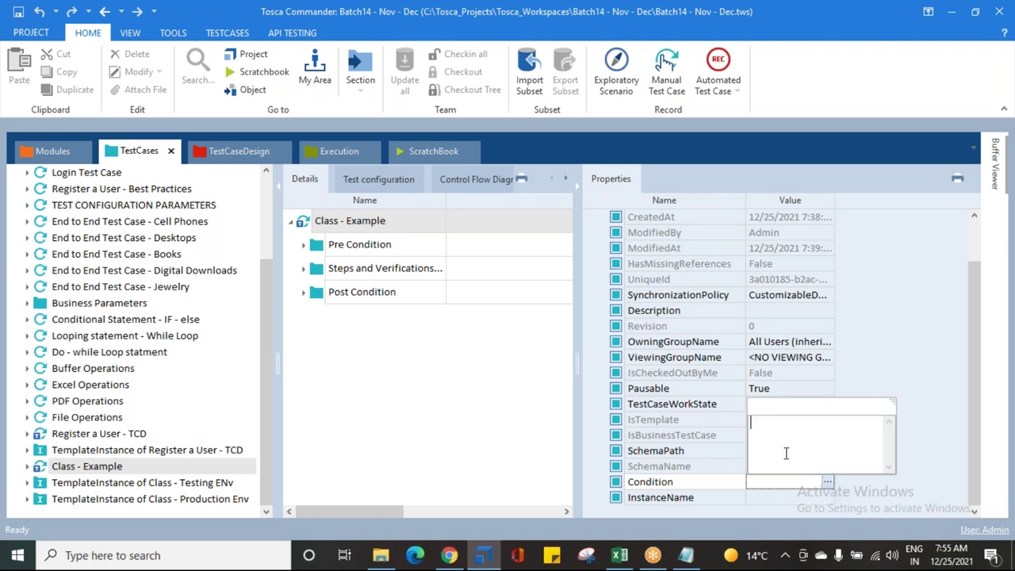
type("Condition == \"6")
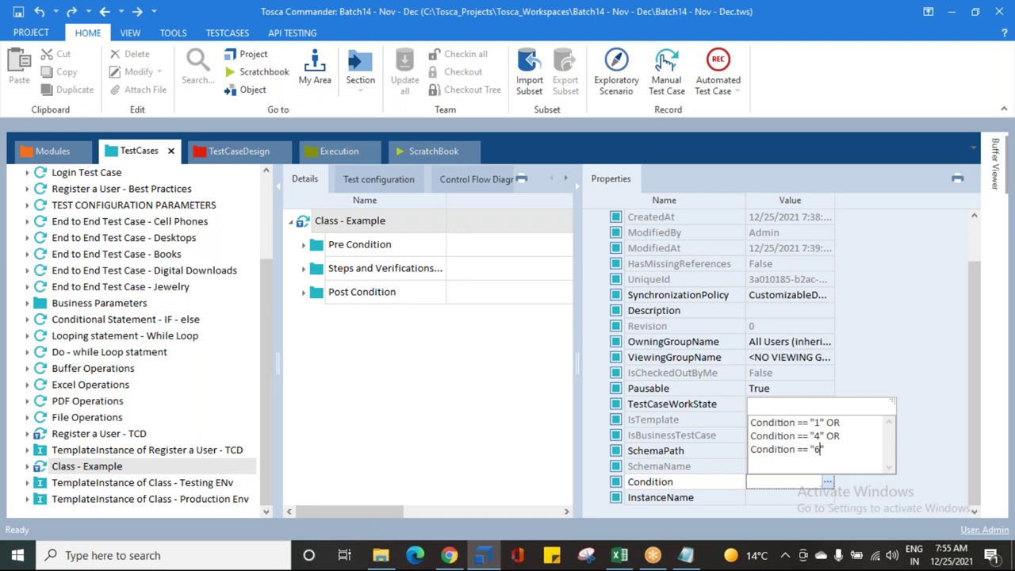
type("\"")
left_click_drag(833, 454, 751, 422)
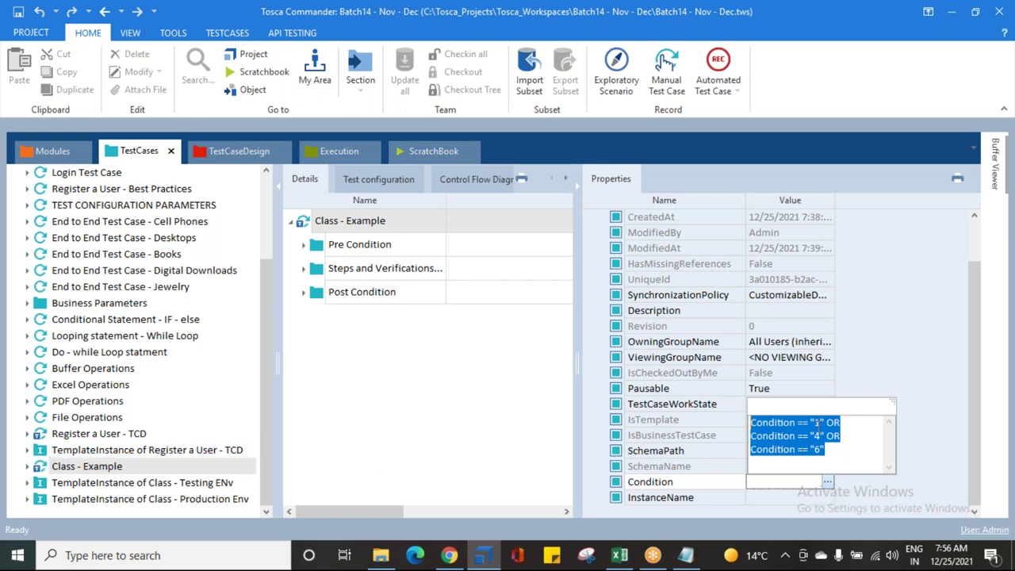
left_click(480, 443)
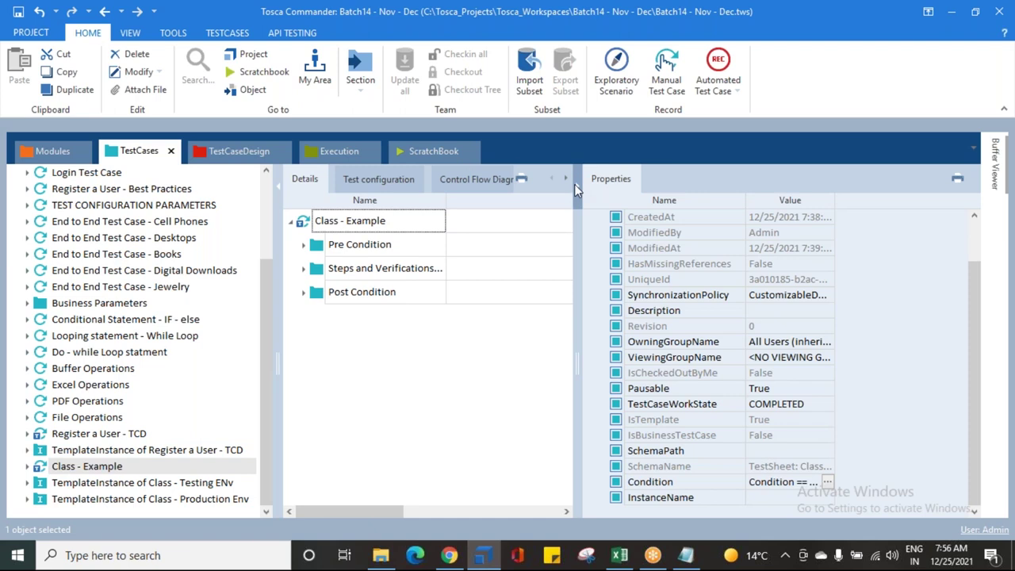
Step: Create a template instance from Class - Example named 'TemplateInstance of Class - Conditions'
left_click(87, 467)
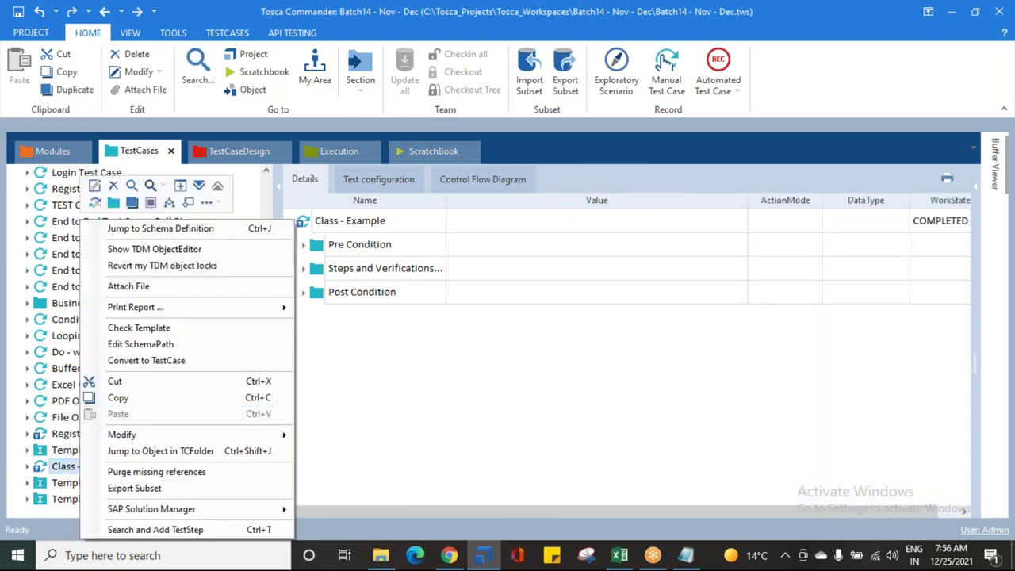
left_click(215, 207)
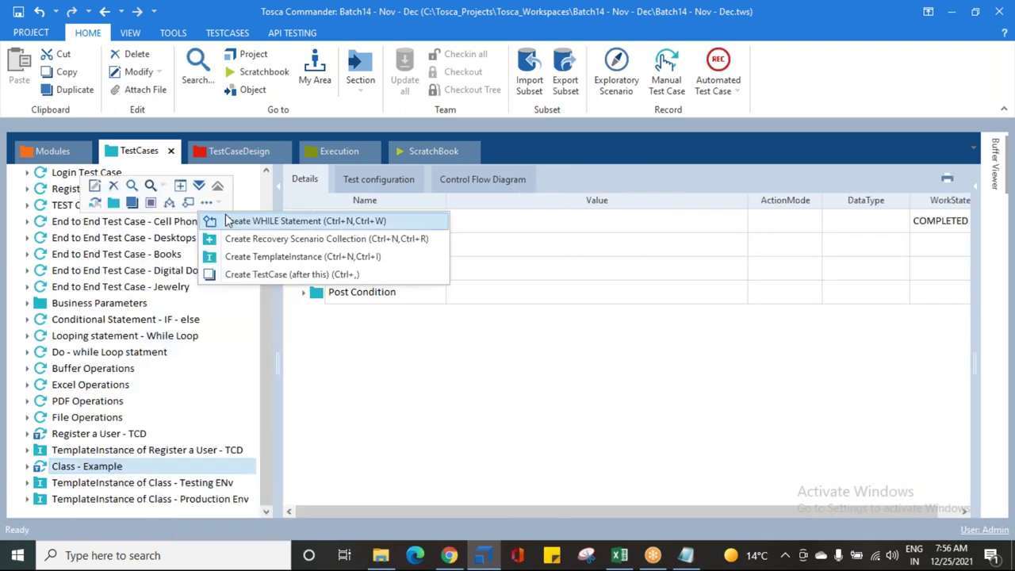
left_click(238, 256)
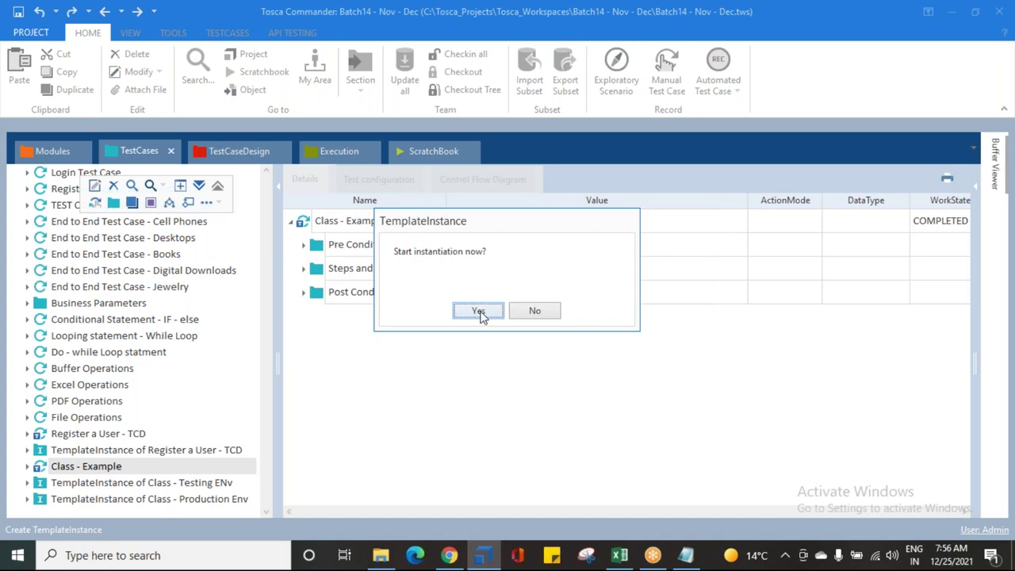
left_click(478, 311)
left_click(135, 500)
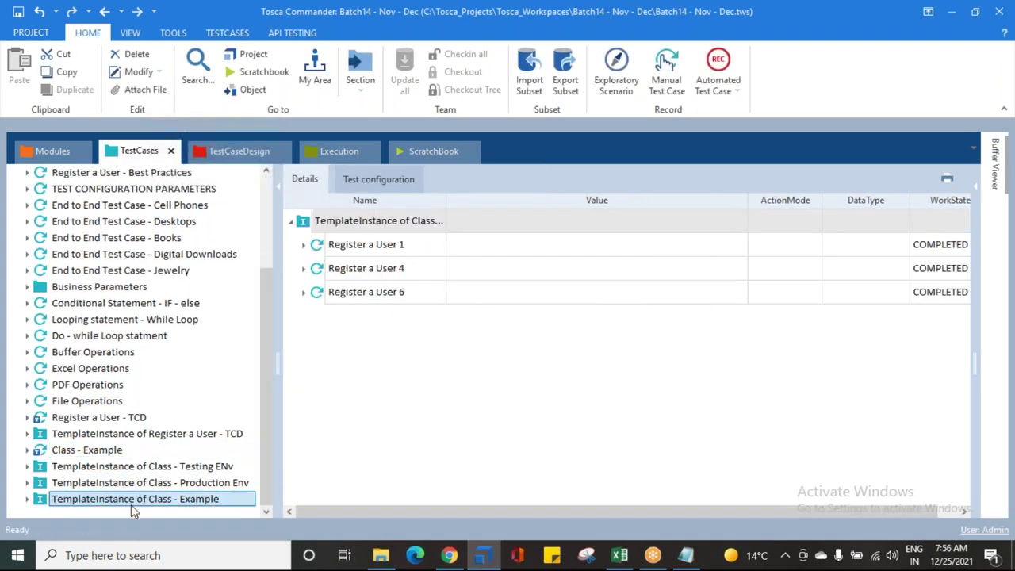
left_click(238, 498)
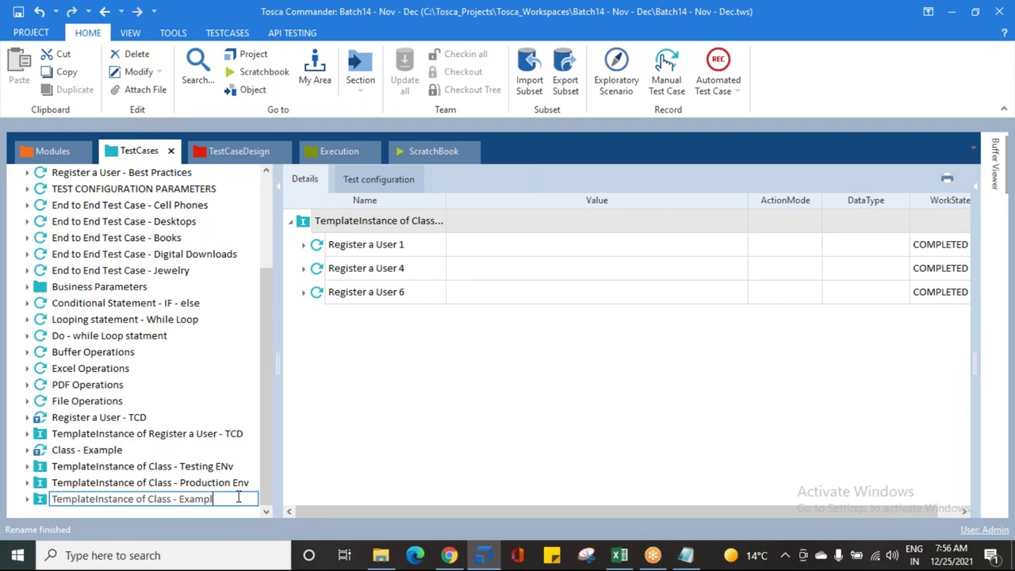
type("Conditions")
key("Return")
Step: Expand the Conditions instance and inspect its generated Register a User 1, 4 and 6
left_click(28, 500)
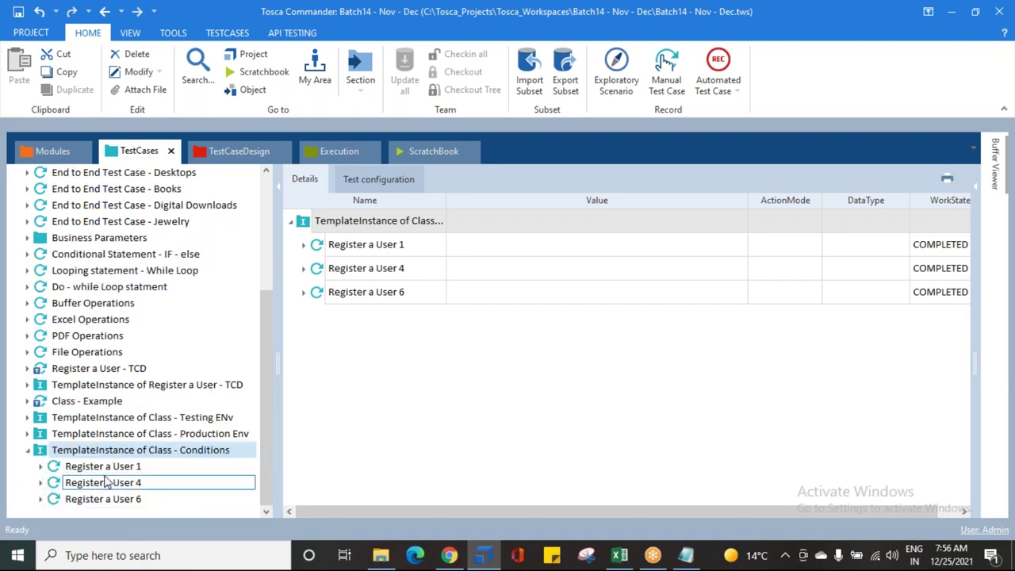
left_click(104, 468)
left_click(107, 484)
left_click(108, 500)
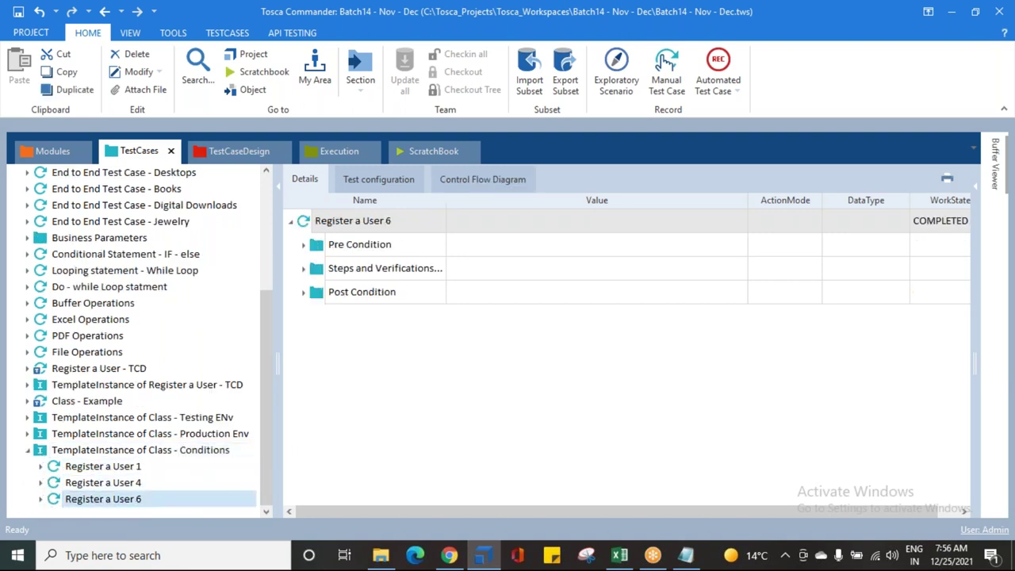
left_click(102, 481)
left_click(95, 501)
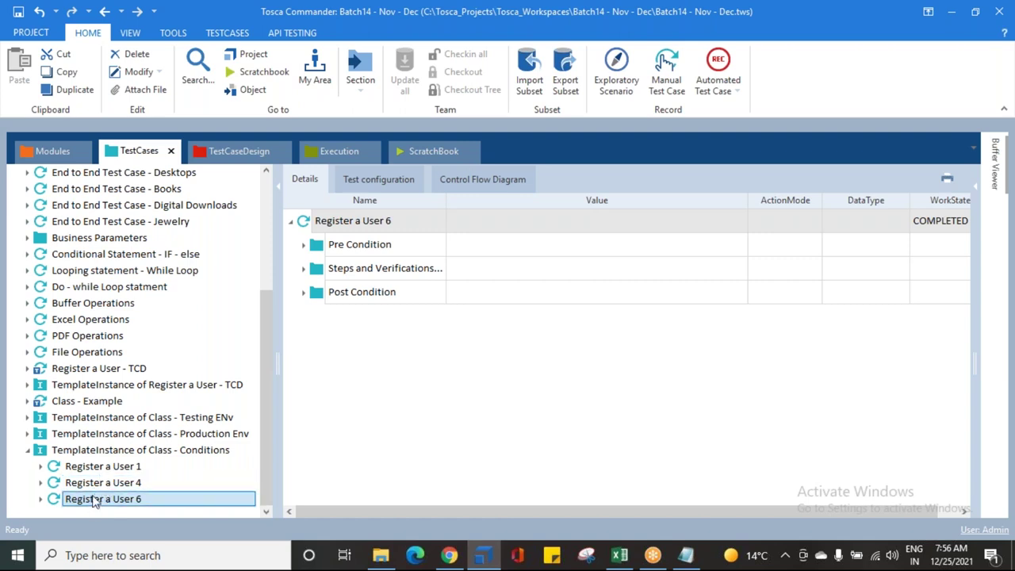
Step: Save, inspect Register a User 1's Post Condition steps, and reselect the Class - Example template
left_click(18, 11)
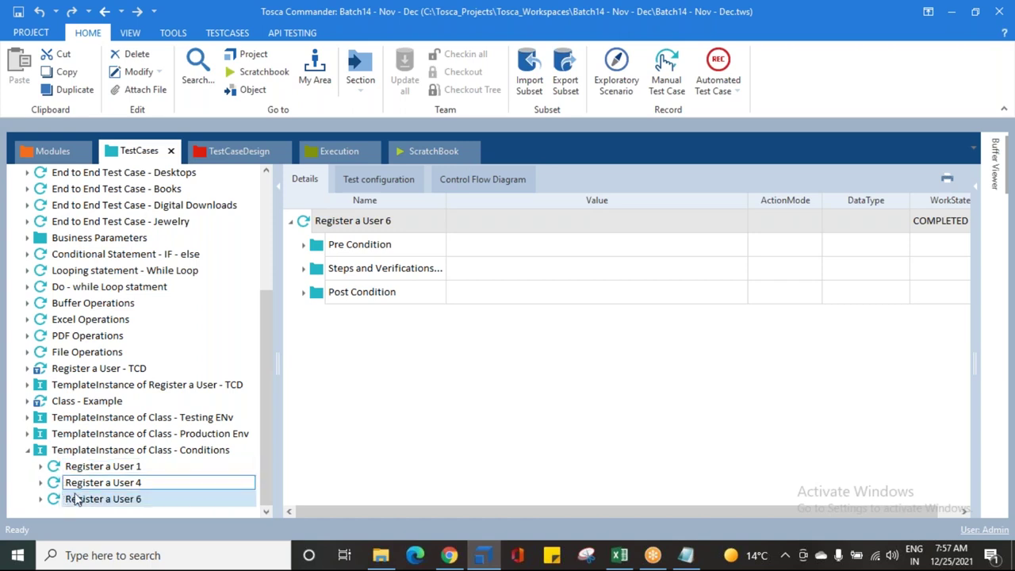
left_click(41, 466)
scroll(80, 473, "down", 1)
left_click(89, 469)
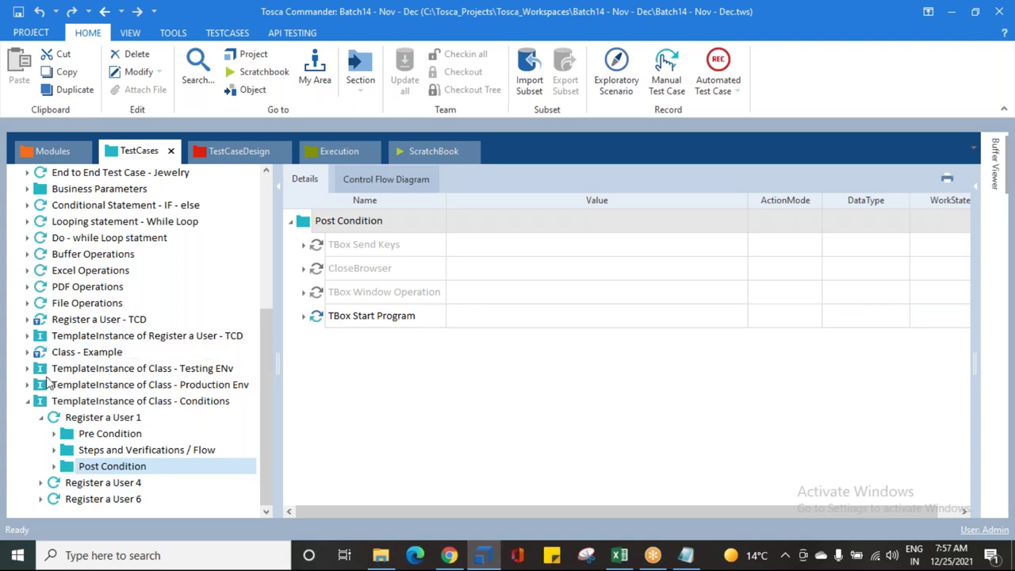
left_click(87, 354)
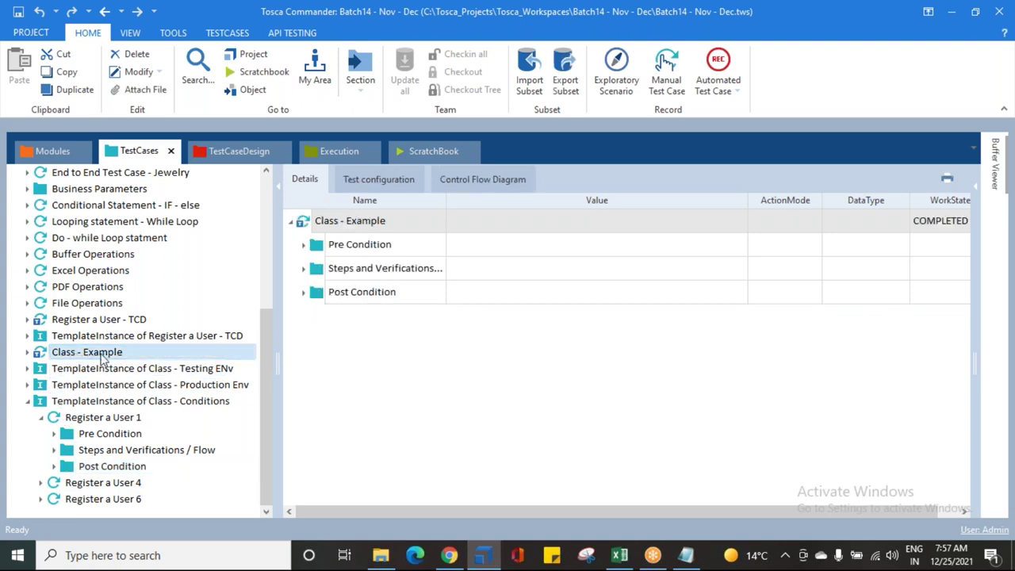
Step: Set the Class - Example Post Condition folder's Condition property to Condition != "1"
left_click(29, 354)
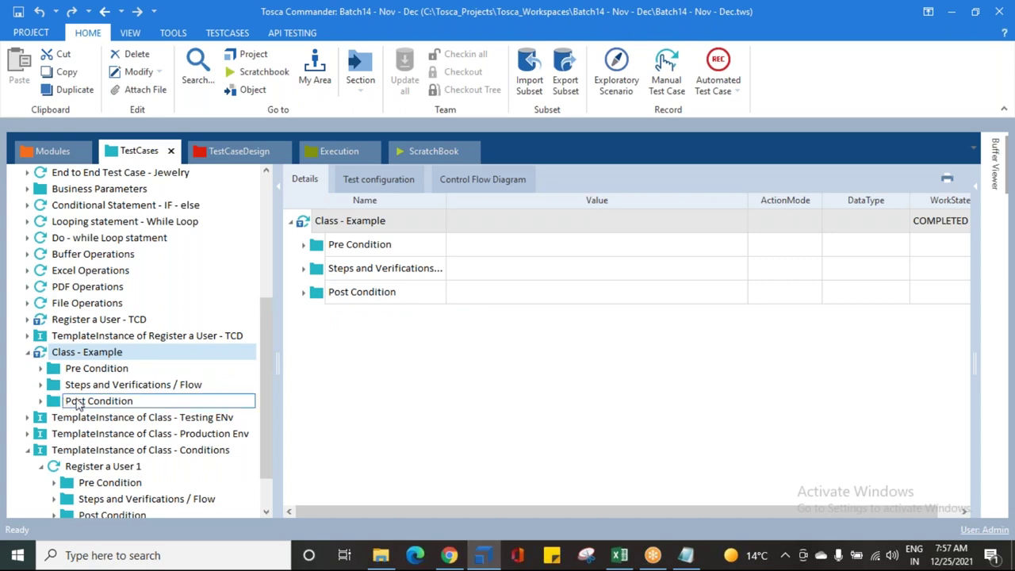
left_click(79, 404)
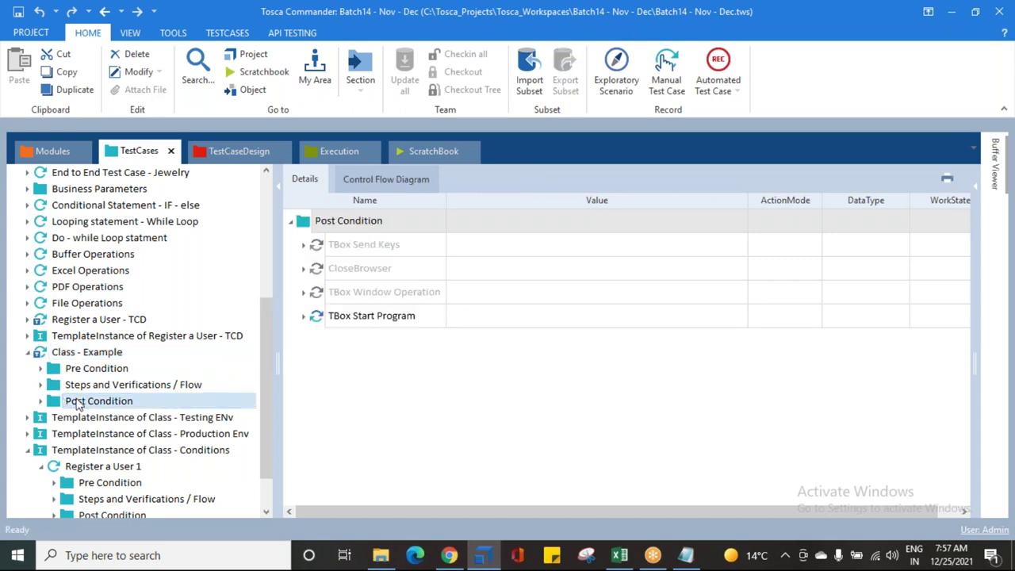
left_click(974, 188)
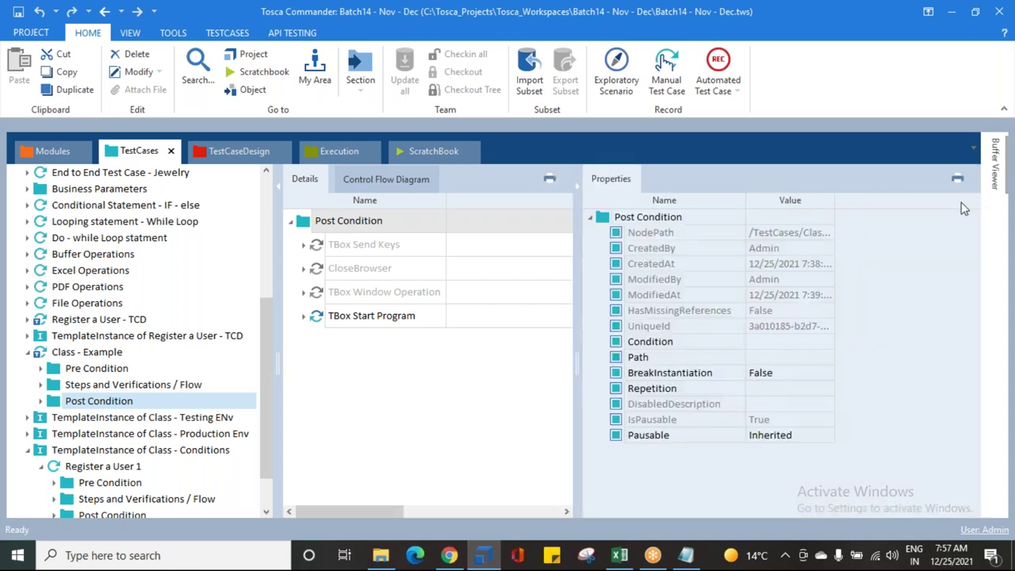
left_click(710, 346)
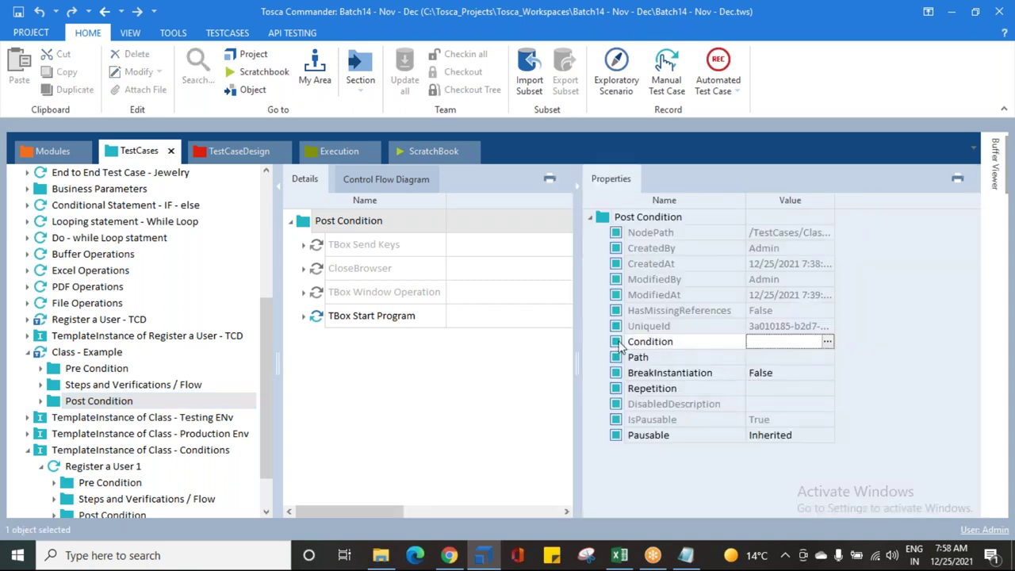
left_click(829, 342)
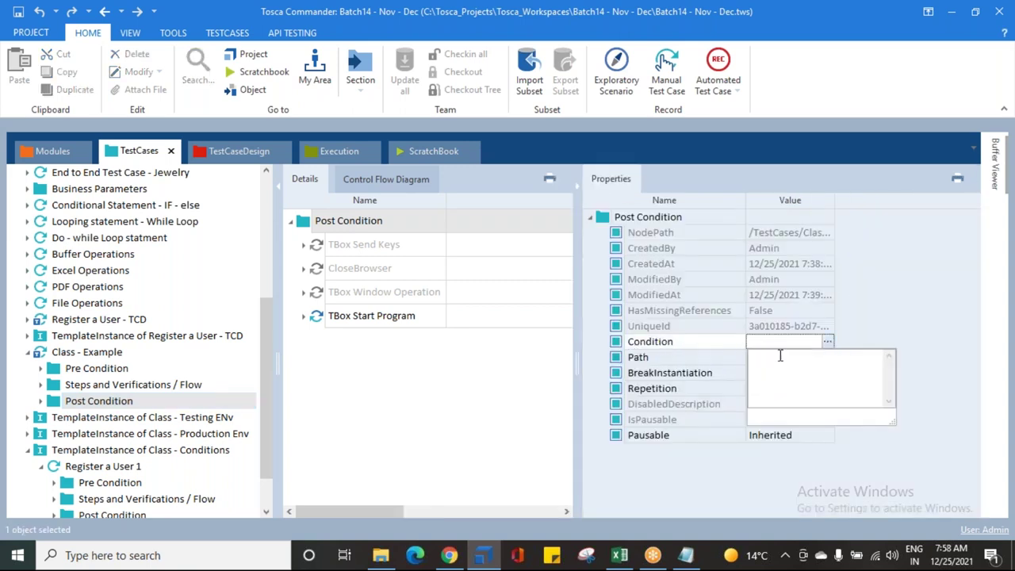
type("Condition")
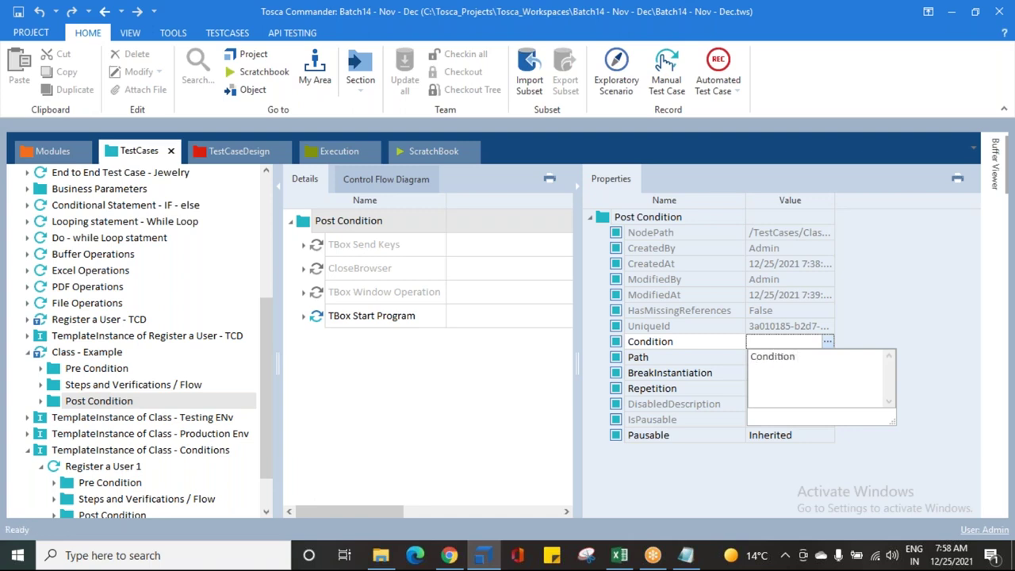
type(" != \"1\"")
key("Left")
type("1")
left_click(902, 378)
Step: Widen the property values column and check Register a User 4 and 6
left_click_drag(833, 203, 890, 203)
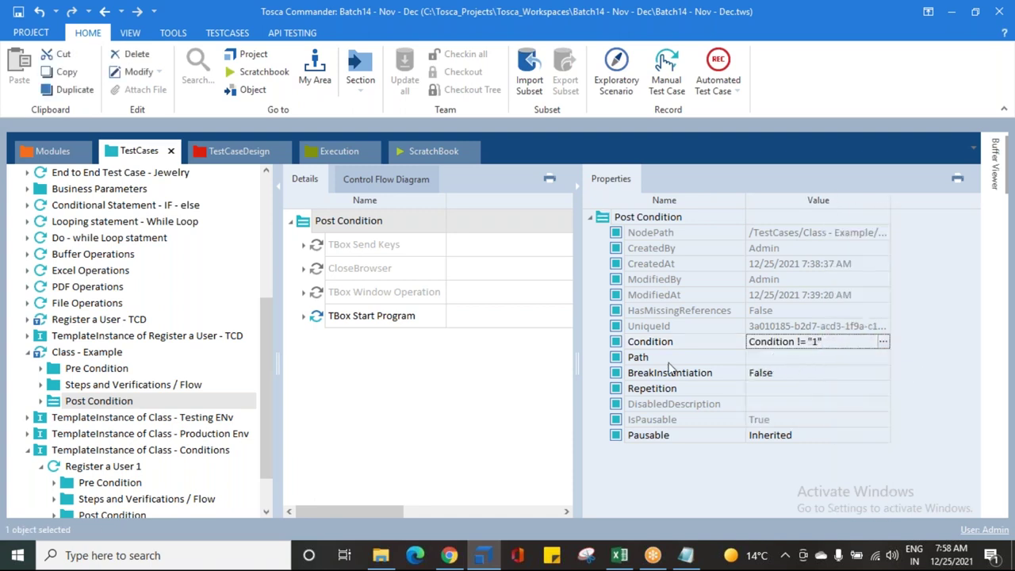
scroll(223, 449, "down", 1)
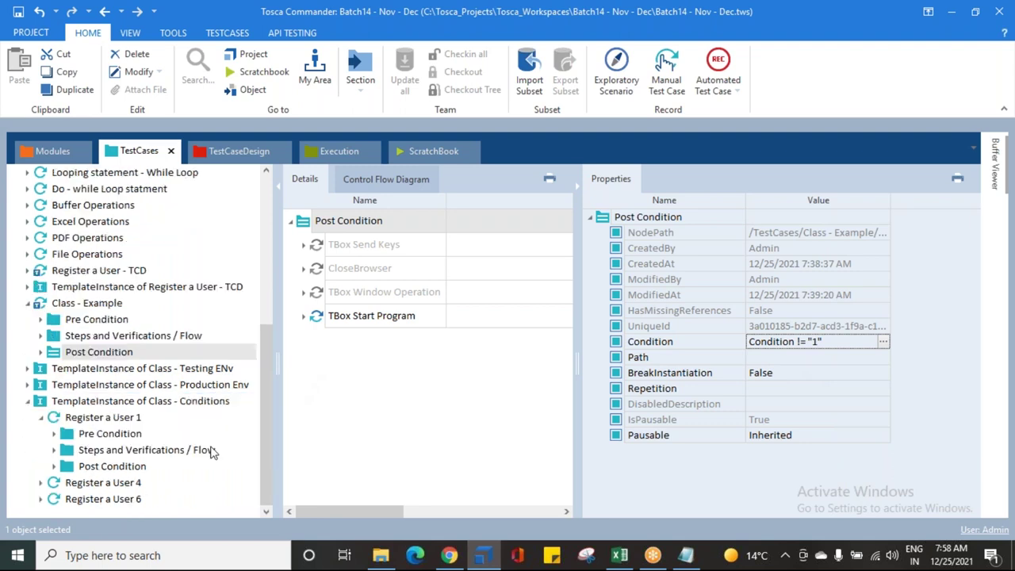
left_click(87, 482)
left_click(91, 499)
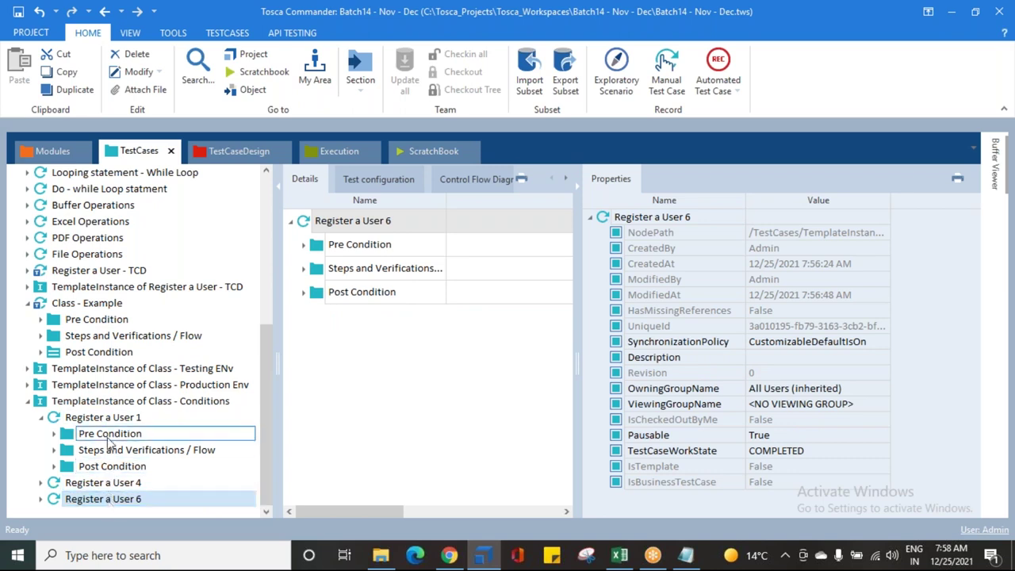
Step: Try the Post Condition run condition Condition == "4" OR Condition == "6"
left_click(65, 355)
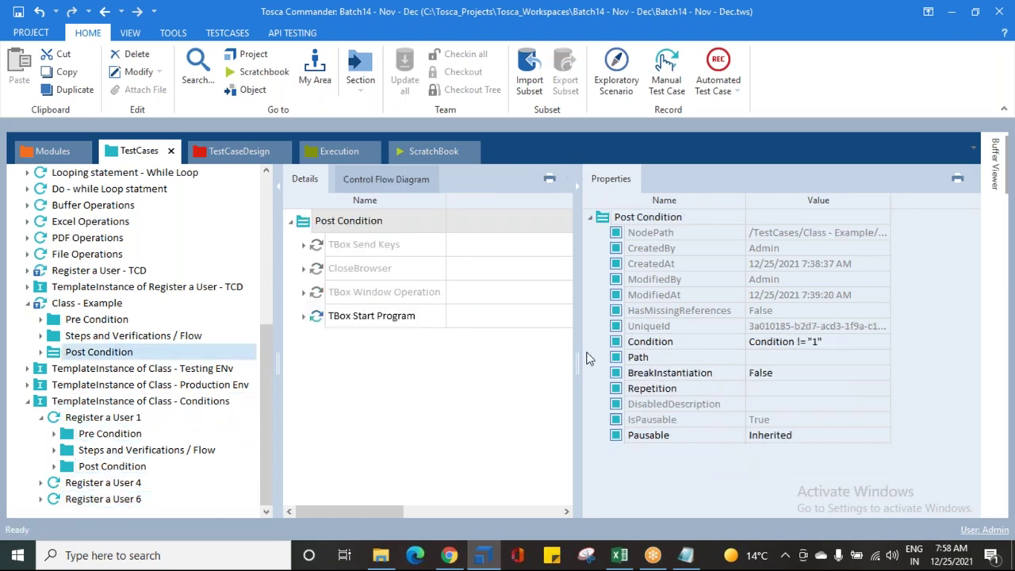
left_click(804, 341)
left_click(883, 341)
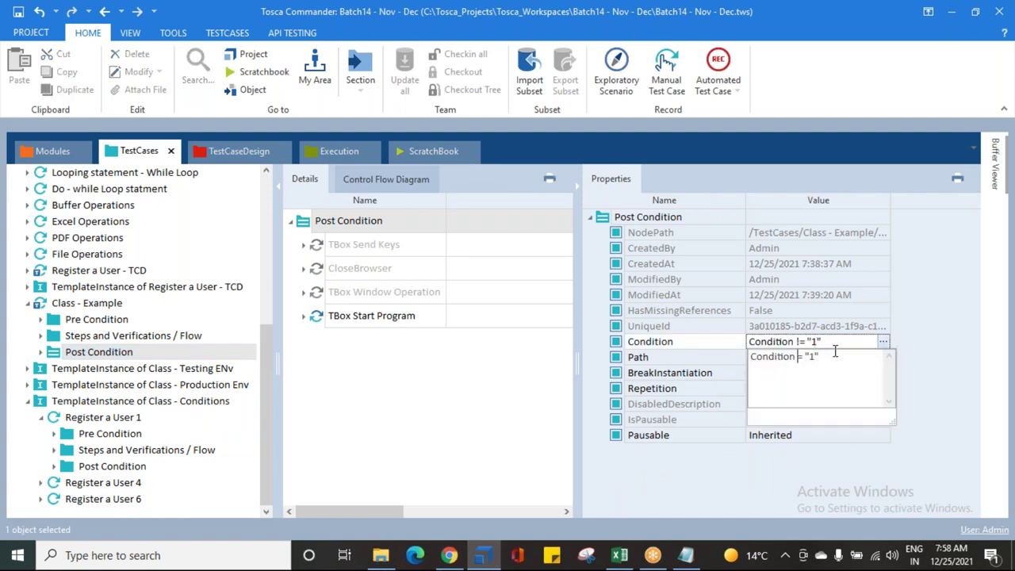
key("Right")
key("Right")
key("BackSpace")
type("4\"")
type(" OR ")
type("Cond")
type("ition == \"")
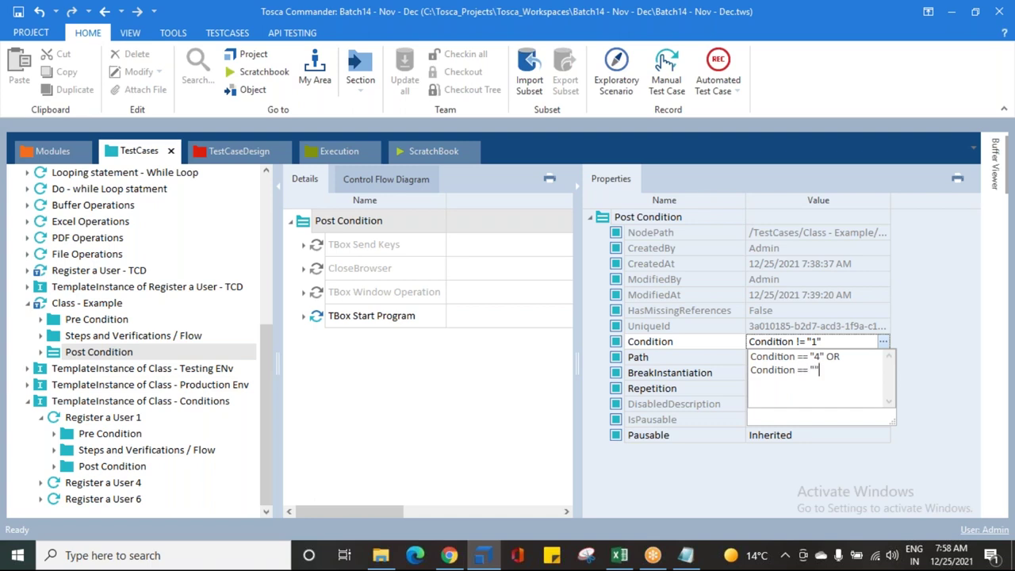
type("6")
Step: Revert the Post Condition's run condition to Condition != "1" and confirm it
left_click_drag(826, 370, 752, 357)
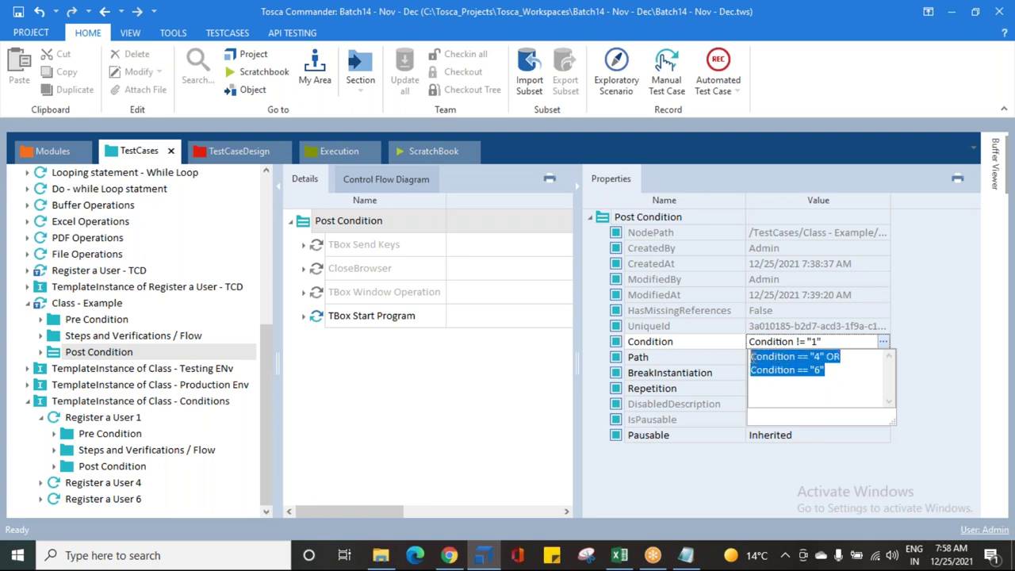
mouse_move(828, 367)
left_mouse_down()
mouse_move(765, 350)
mouse_move(827, 348)
left_mouse_up()
key("BackSpace")
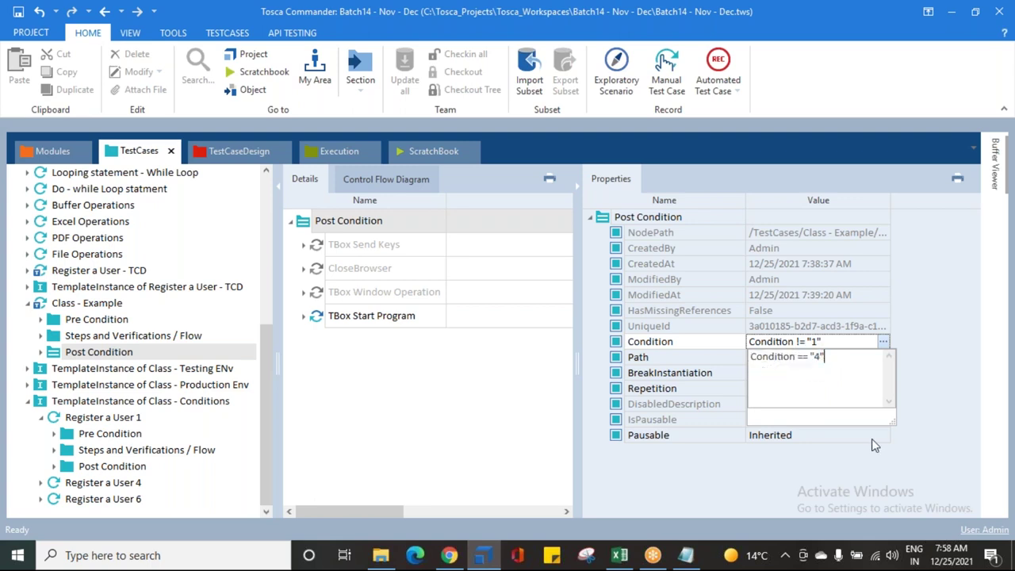
key("BackSpace")
type("1")
left_click(803, 356)
key("BackSpace")
type("!")
left_click(465, 426)
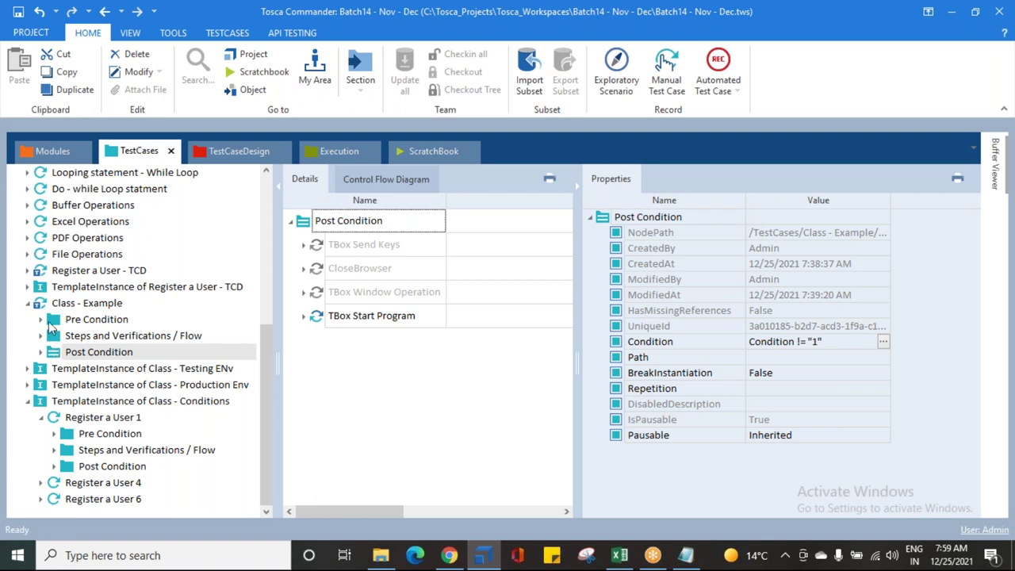
Step: Review the template's Pre Condition, then reselect the Post Condition entry
left_click(70, 324)
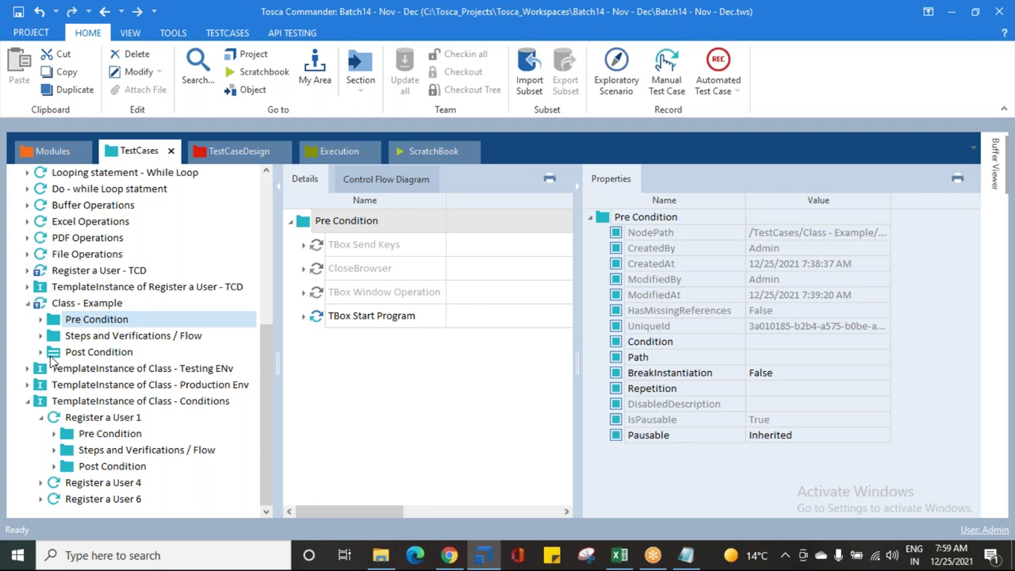
left_click(63, 357)
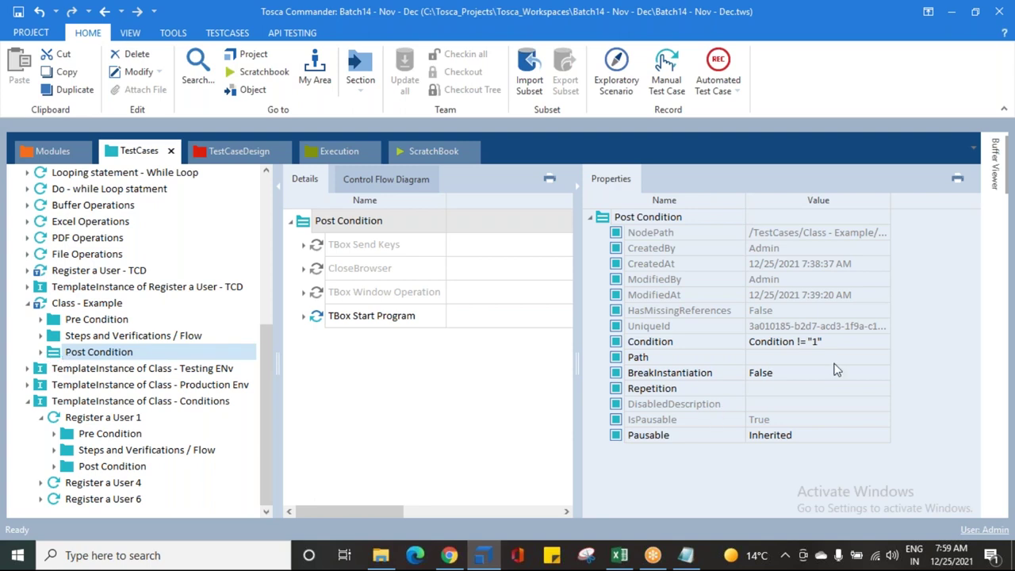
left_click(365, 385)
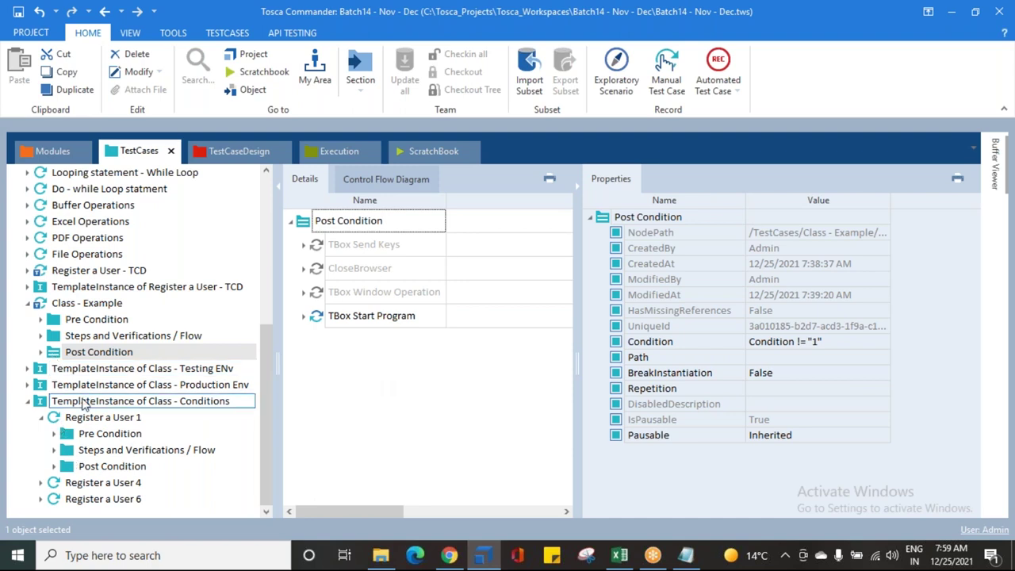
Step: Reinstantiate the TemplateInstance of Class - Conditions and hide the properties pane
left_click(40, 418)
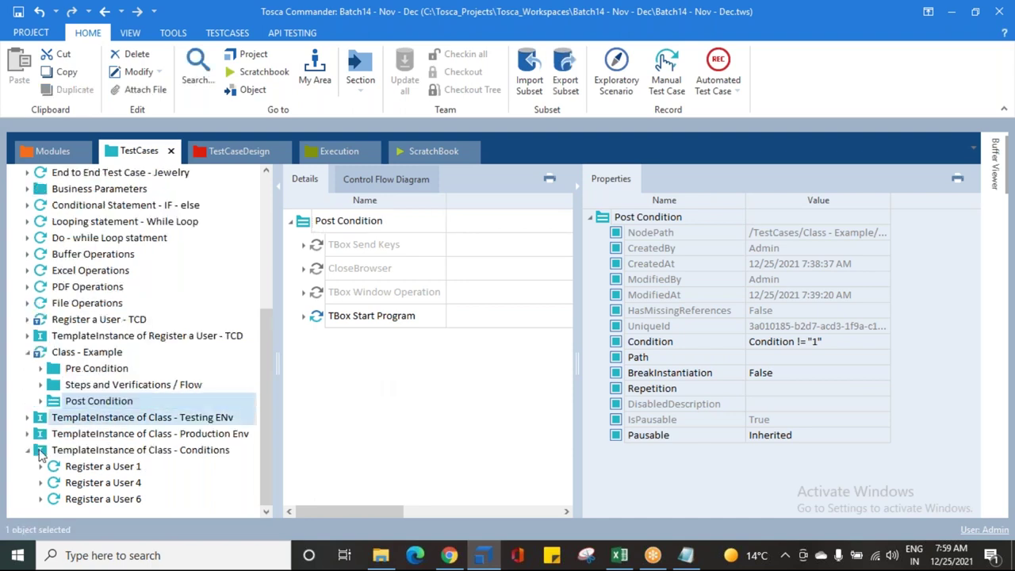
left_click(87, 450)
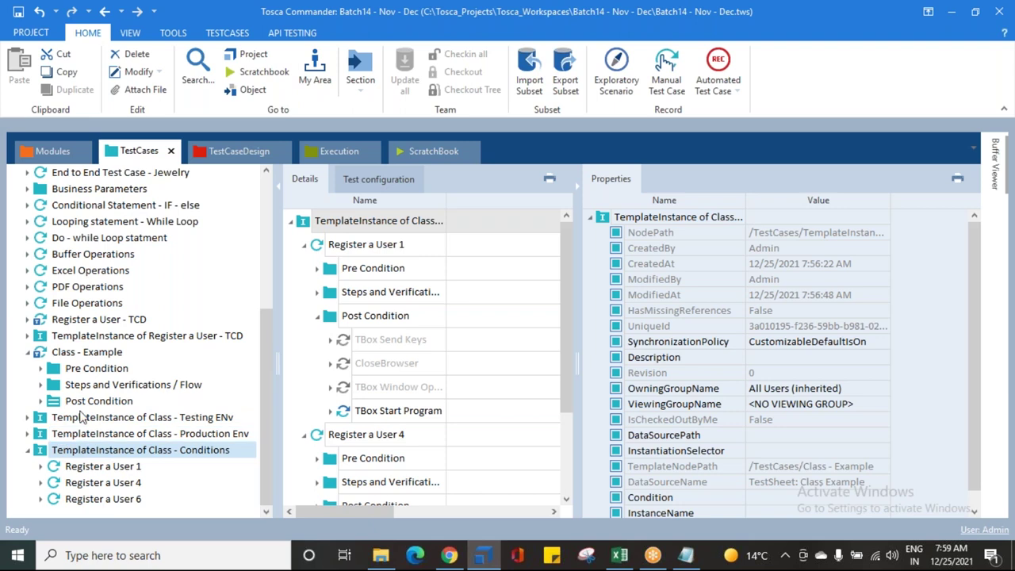
right_click(86, 452)
left_click(149, 343)
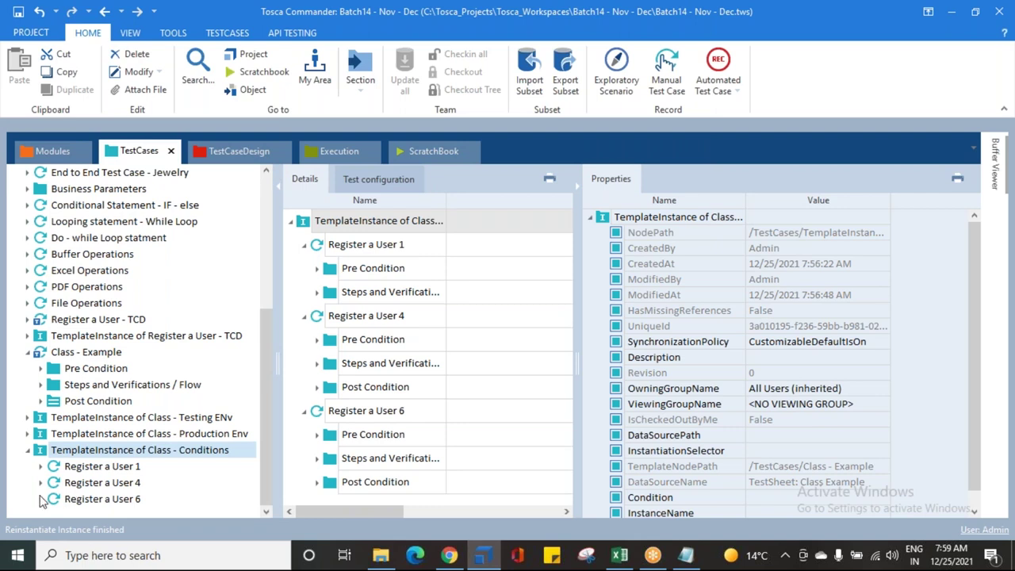
left_click(576, 192)
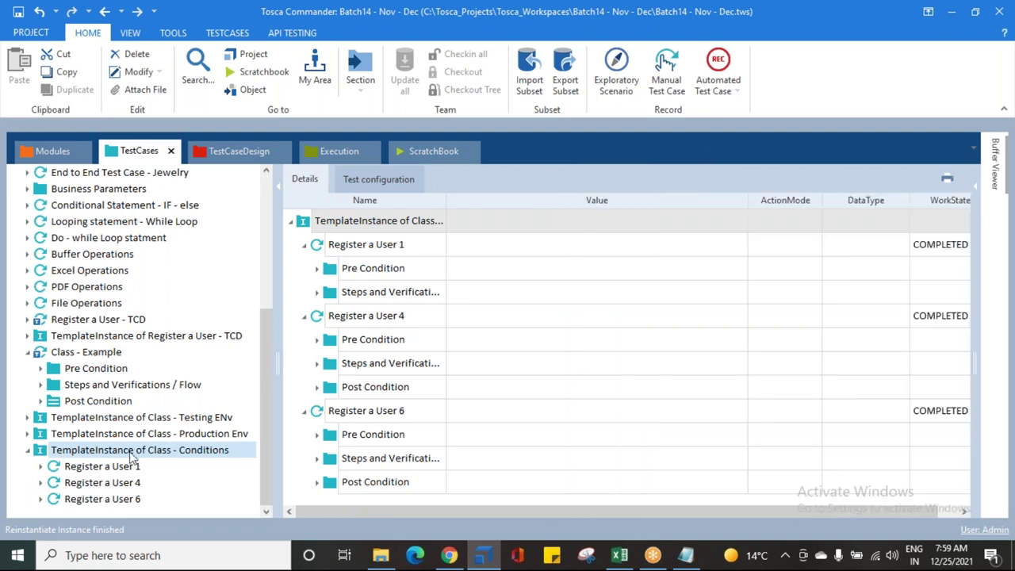
Step: Inspect Register a User 1 and User 4 folders to confirm User 1 lacks a Post Condition
left_click(41, 466)
left_click(83, 469)
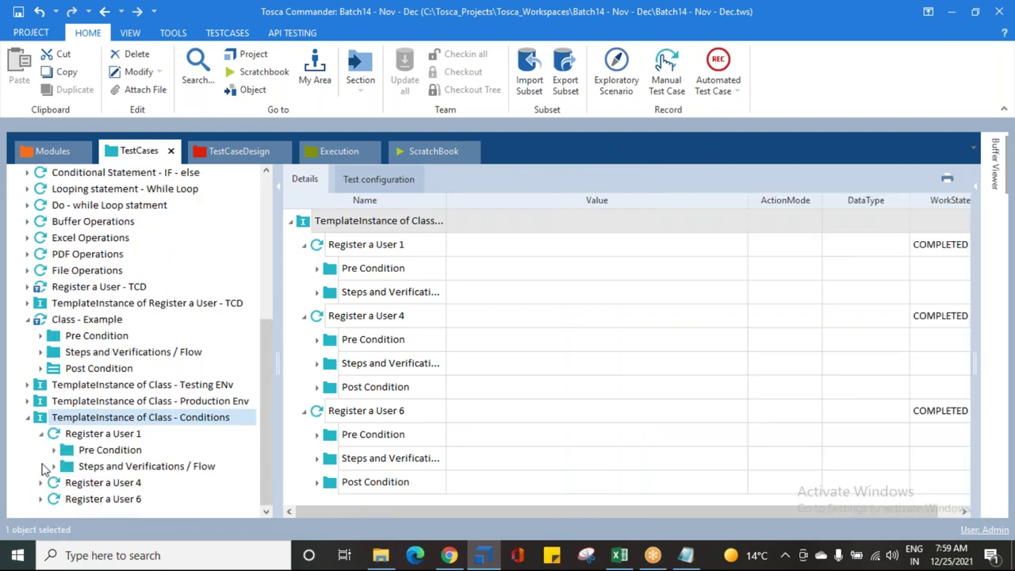
left_click(93, 451)
left_click(99, 468)
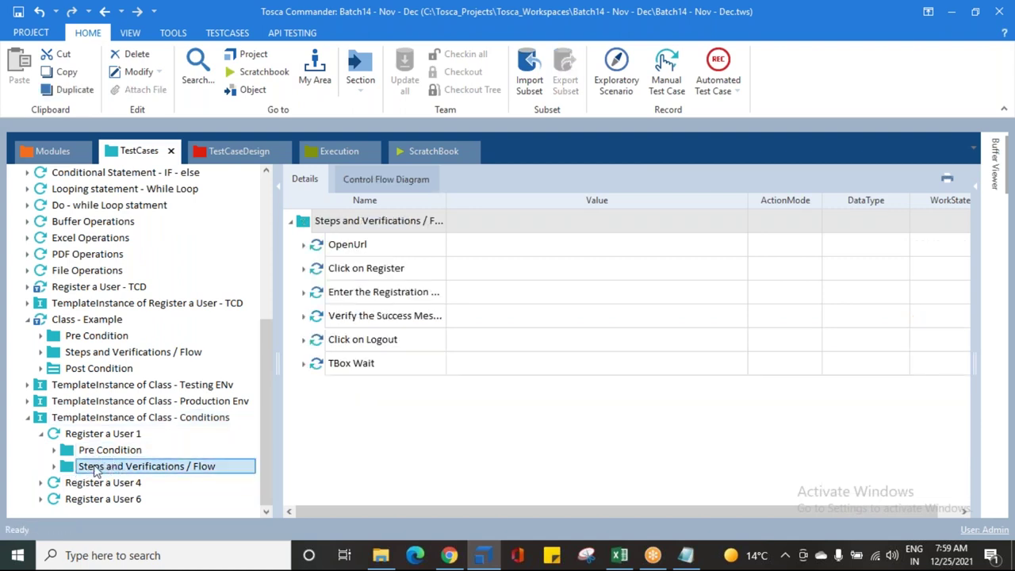
left_click(42, 482)
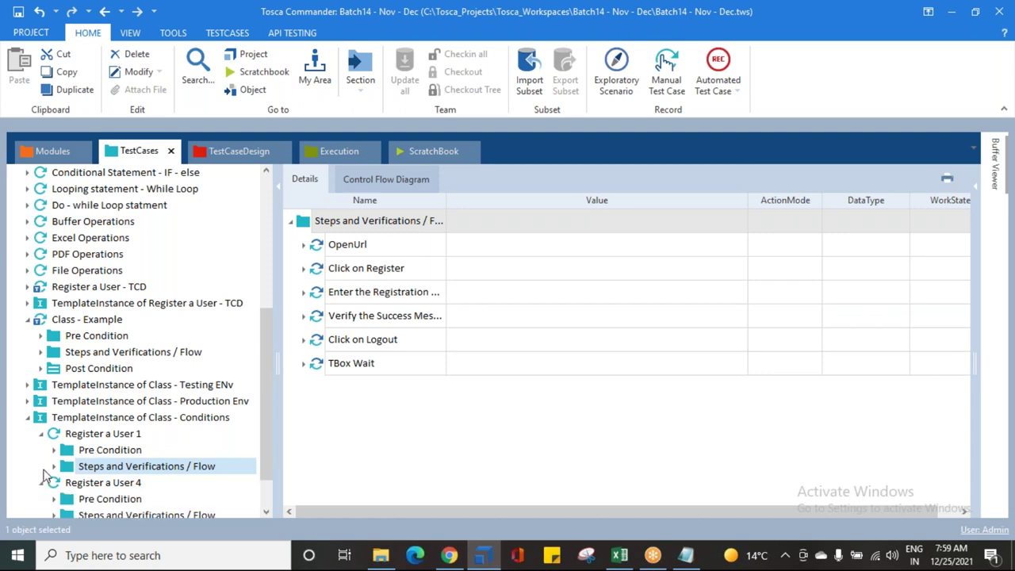
scroll(45, 476, "down", 1)
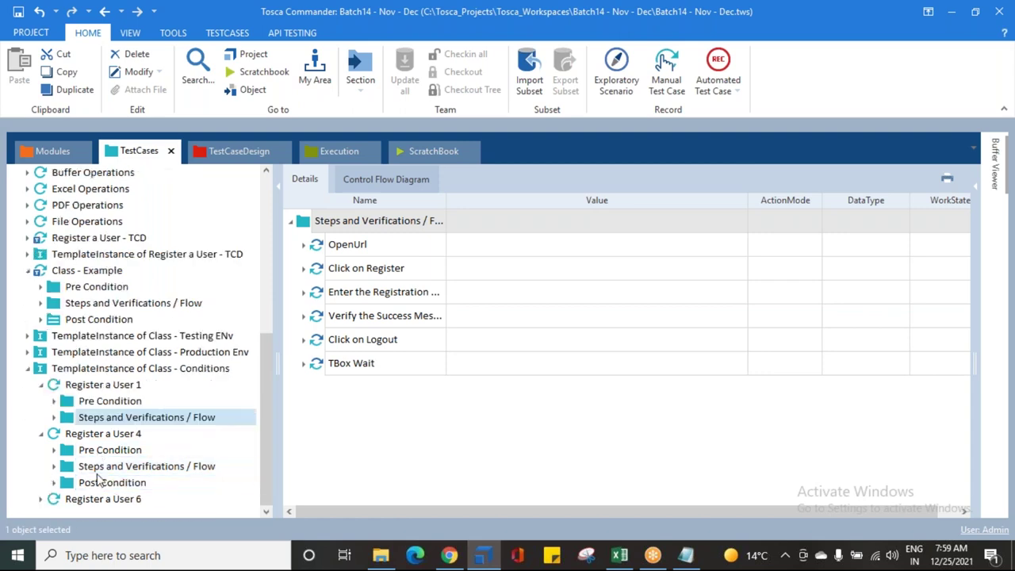
scroll(44, 499, "down", 1)
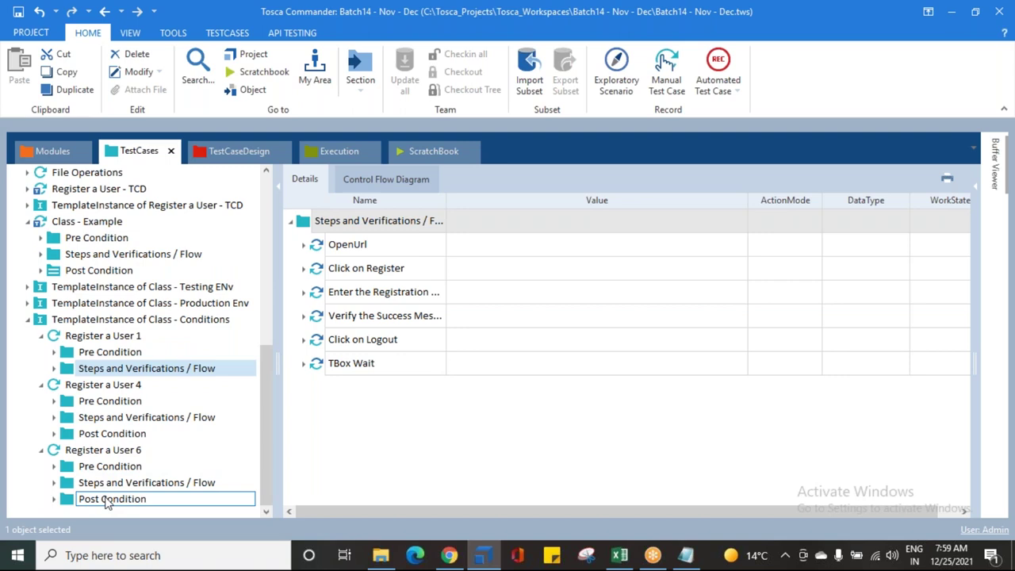
Step: Collapse the user instances, review Users 4 and 6, and return to the template's Post Condition
left_click(41, 384)
left_click(41, 449)
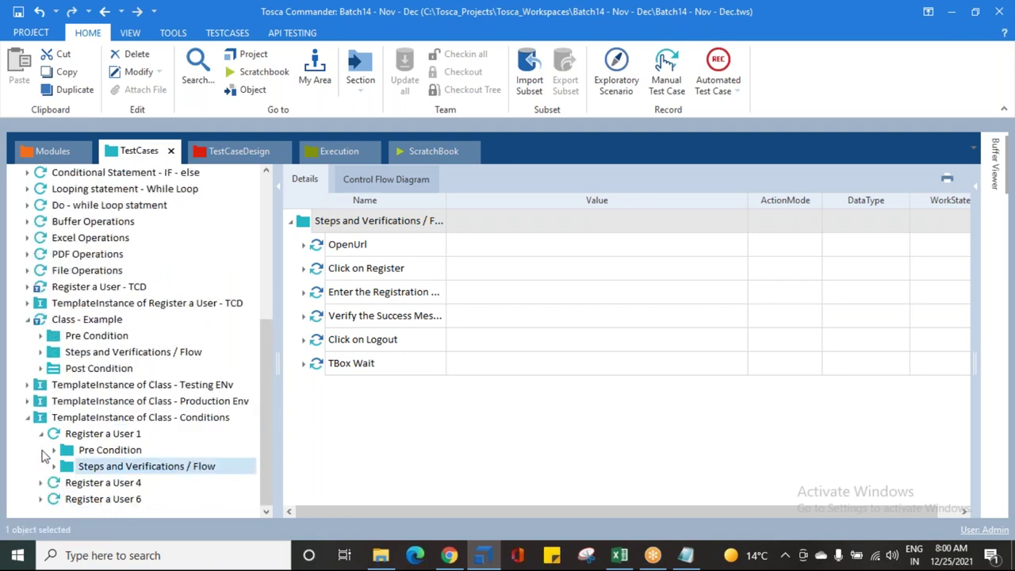
left_click(41, 434)
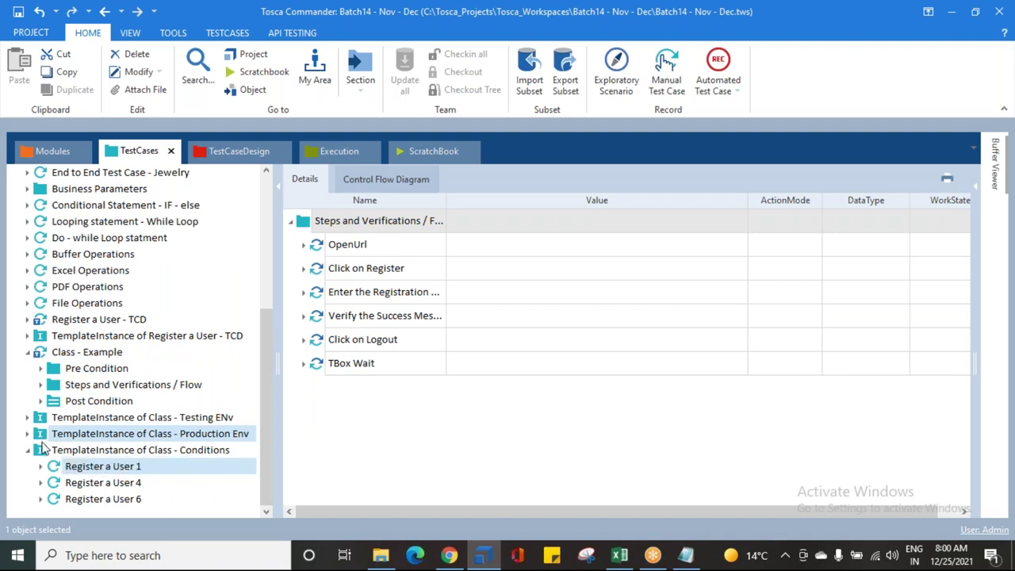
left_click(102, 483)
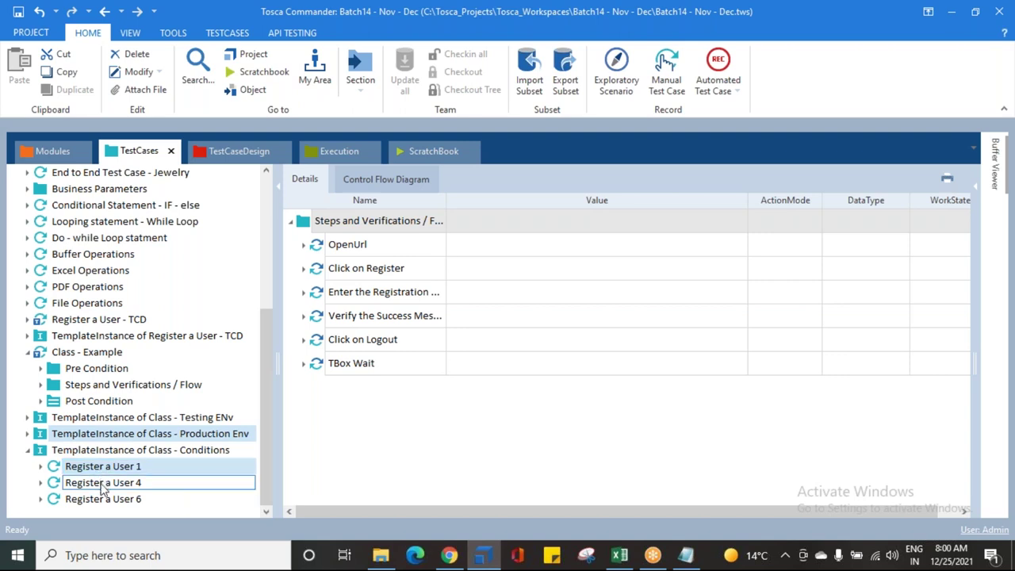
left_click(86, 499)
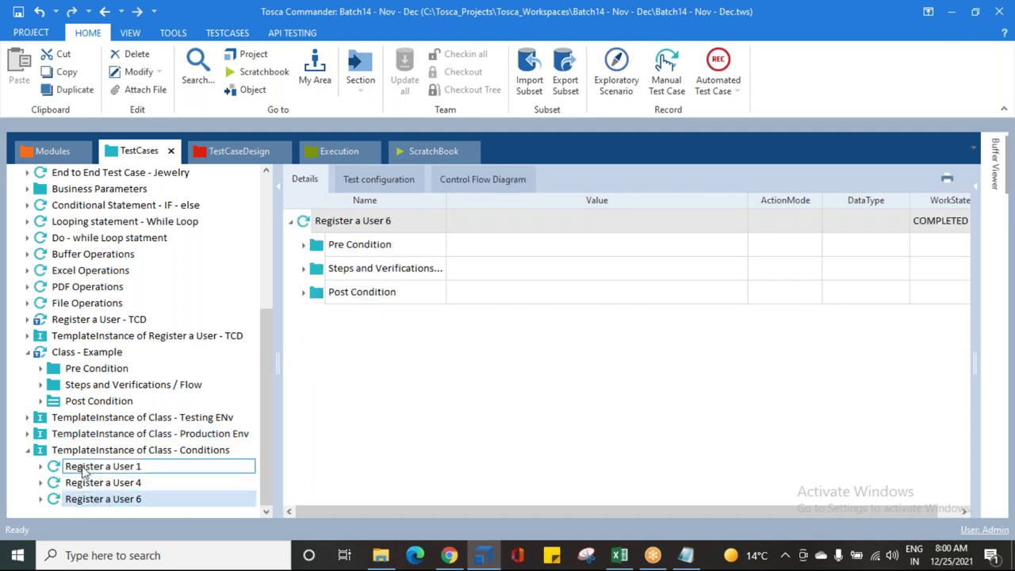
left_click(70, 404)
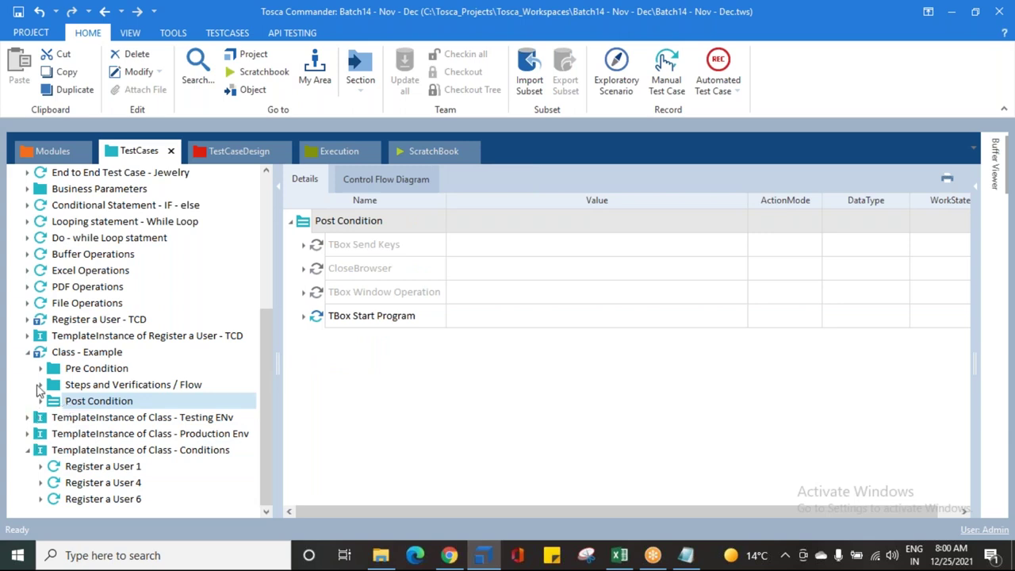
Step: Expand Class - Example's Steps and Verifications / Flow and select the Verify the Success Message step
left_click(41, 385)
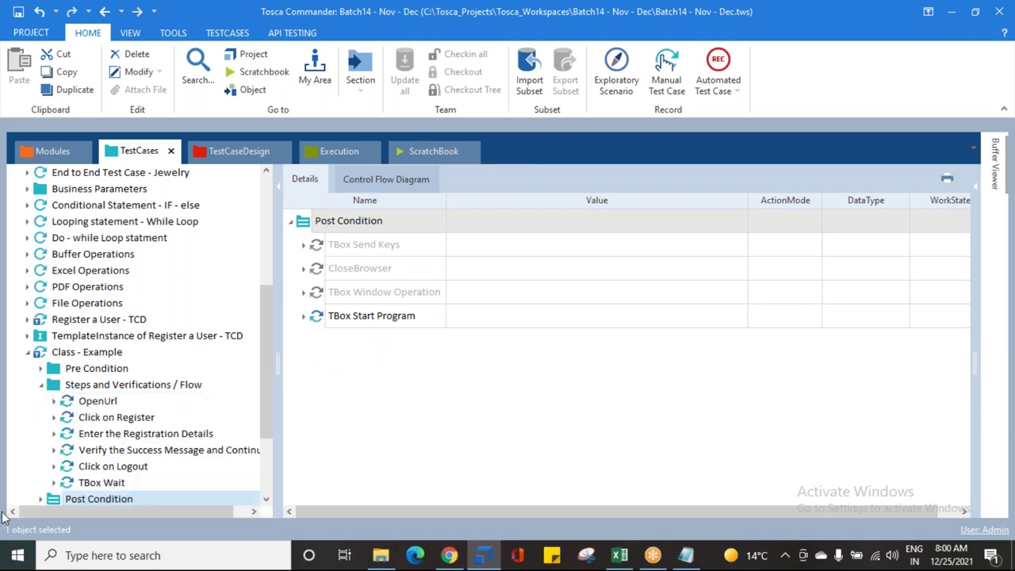
scroll(24, 503, "down", 3)
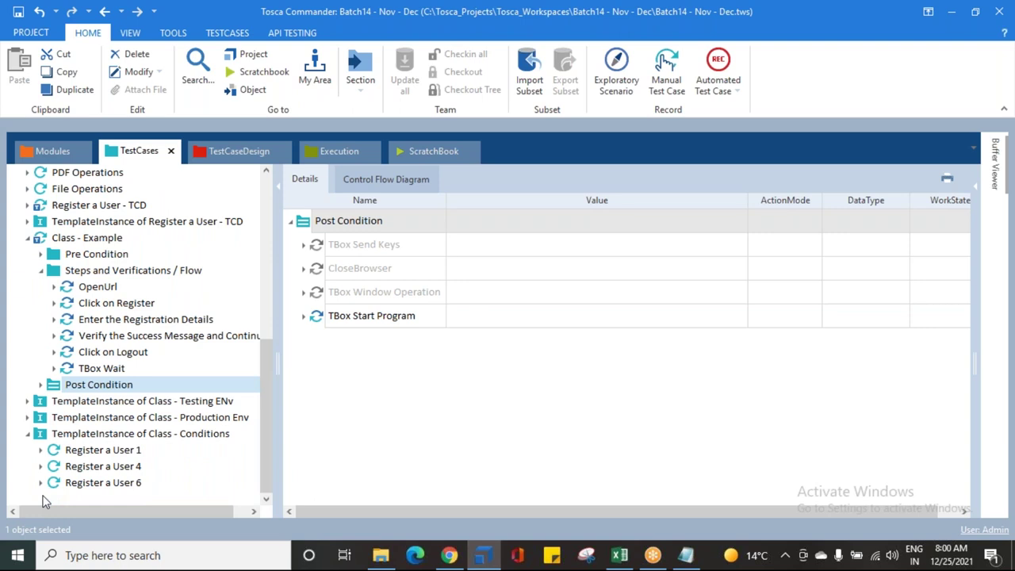
left_click(115, 340)
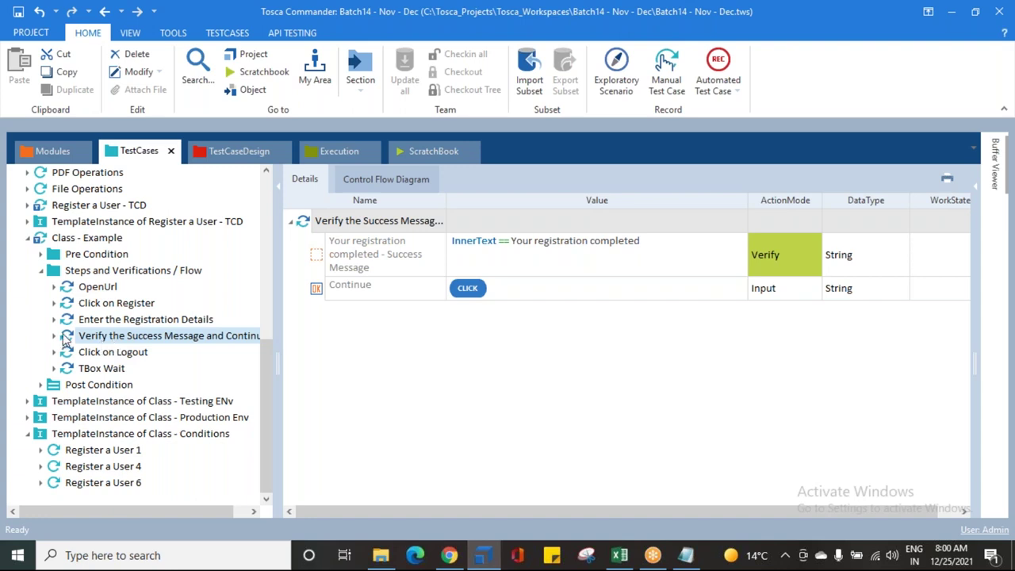
Step: Set the success-message verification step's Condition to Condition == "6"
left_click(975, 185)
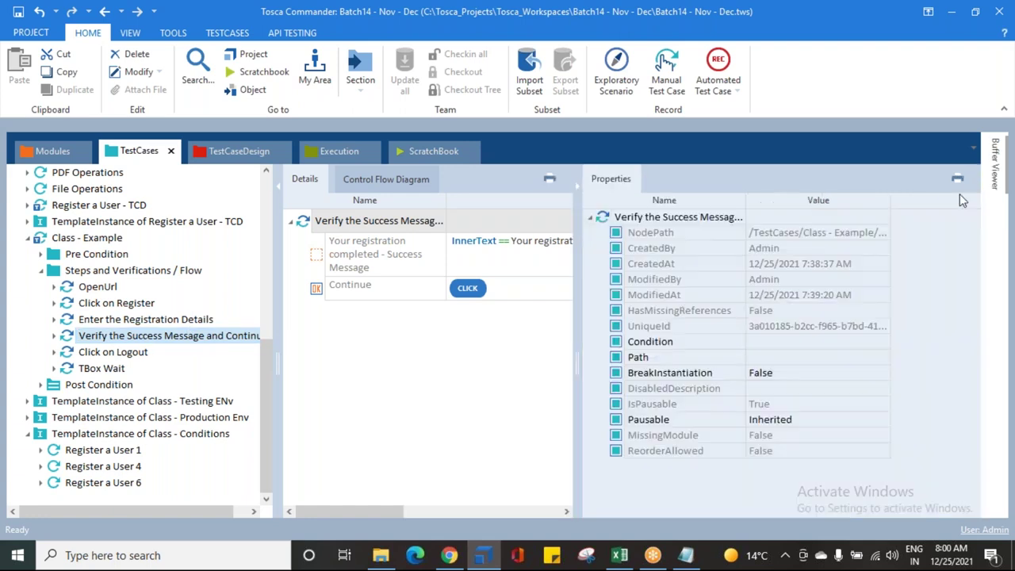
left_click(771, 347)
left_click(883, 341)
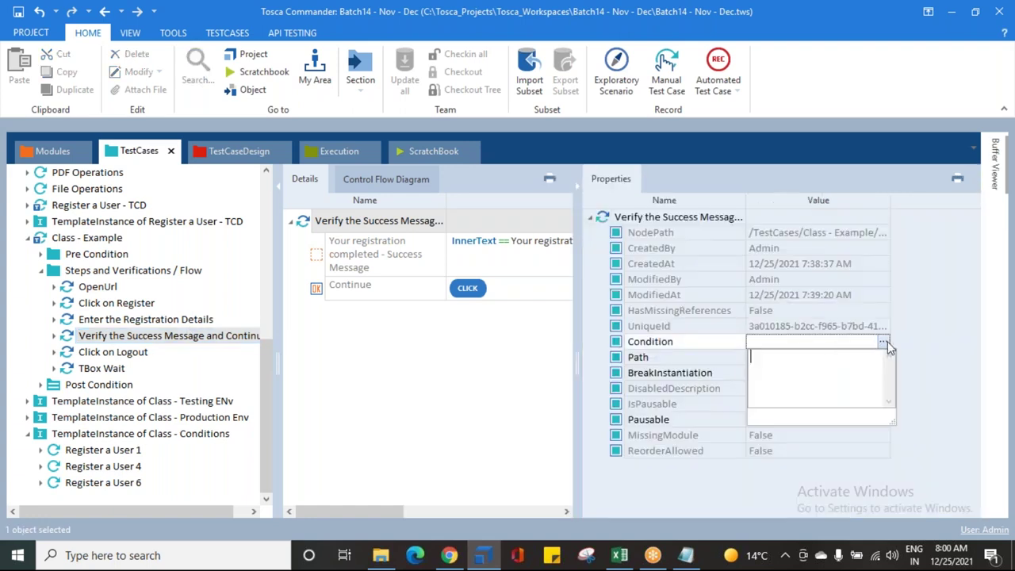
type("Condition == \"6 \"\"")
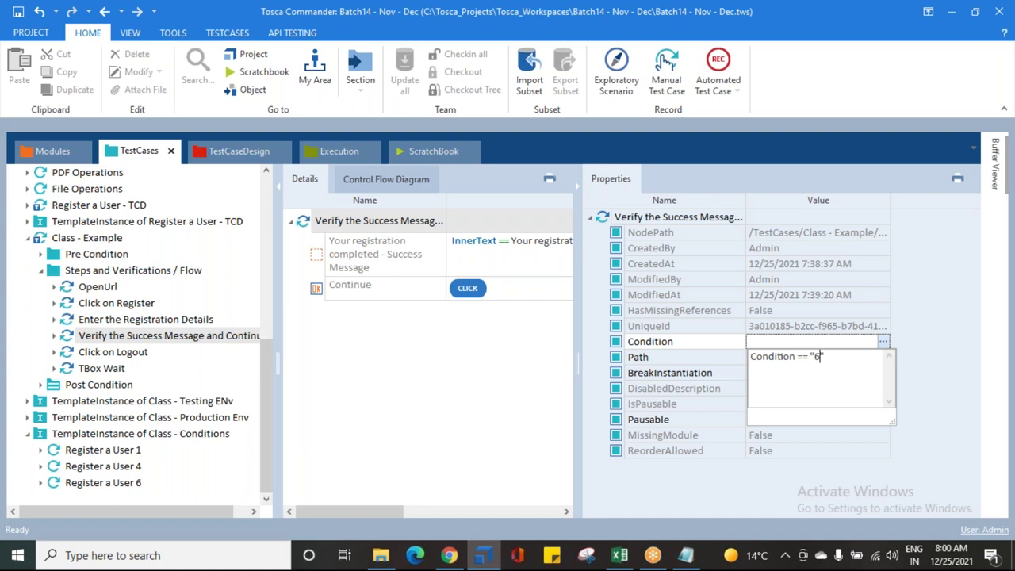
left_click(457, 459)
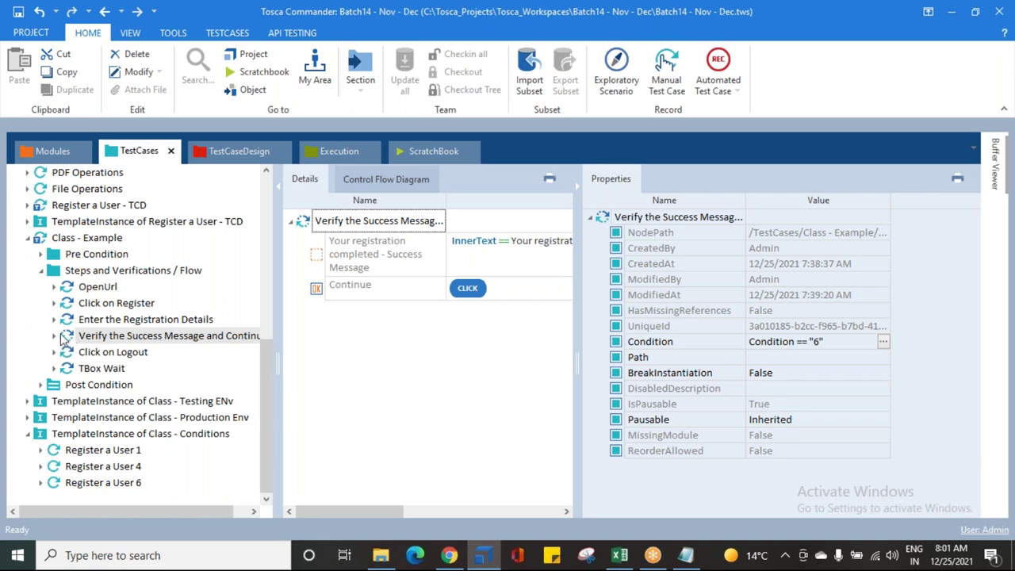
Step: Review the neighbouring steps and select the TemplateInstance of Class - Conditions
left_click(70, 321)
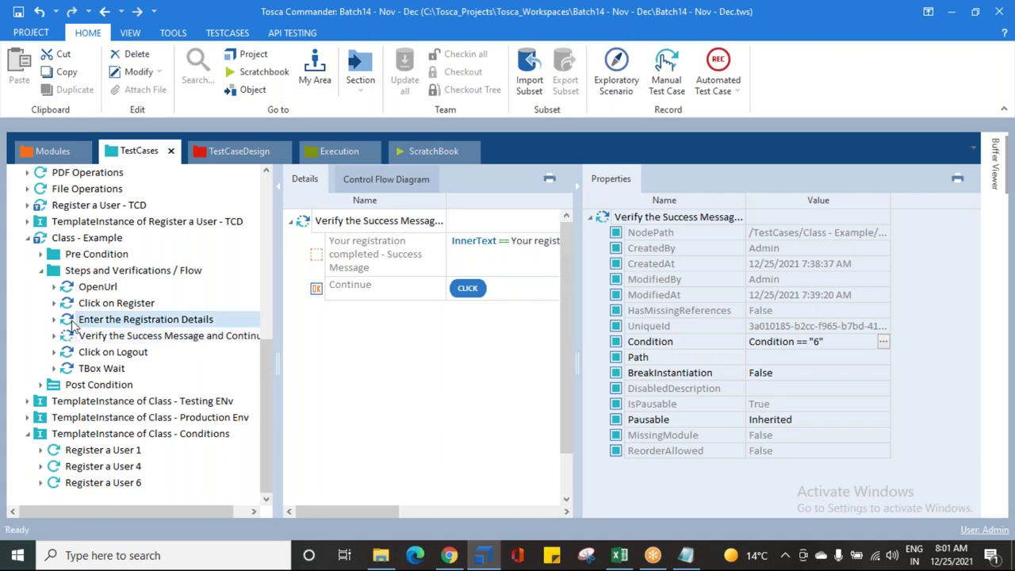
left_click(70, 337)
left_click(71, 433)
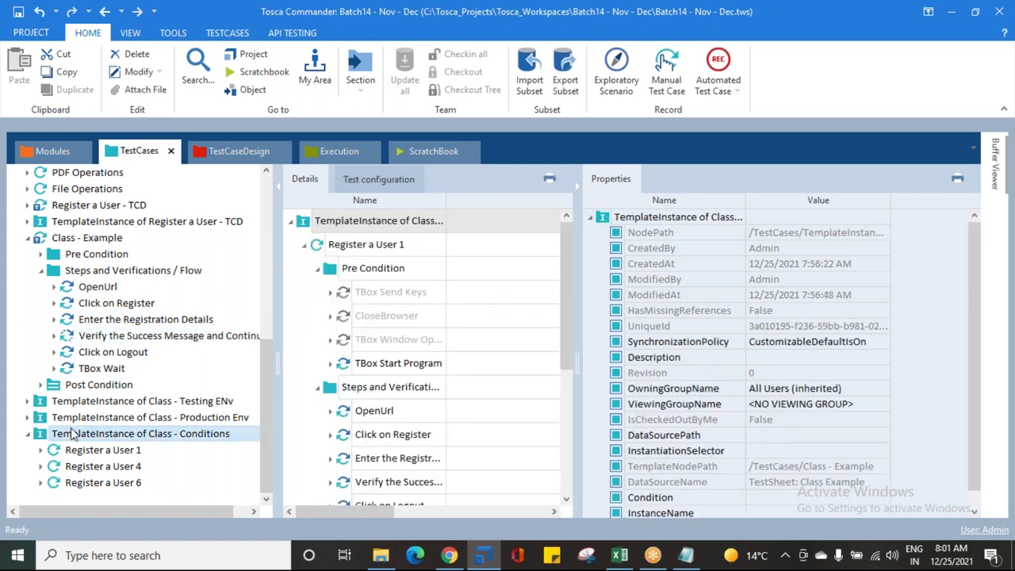
Step: Reinstantiate the Class - Conditions template instance and collapse the template's flow folder
right_click(72, 434)
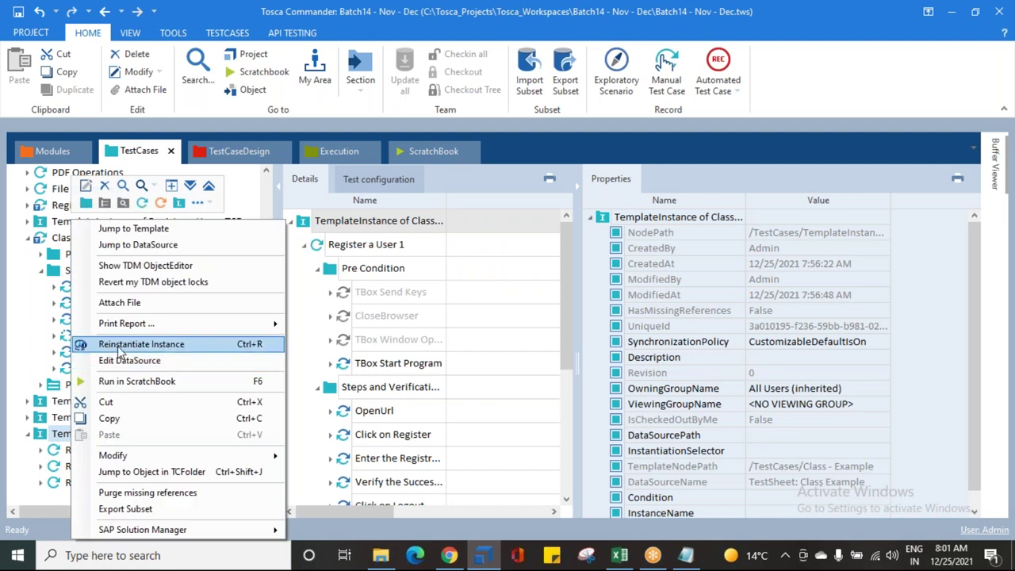
left_click(119, 347)
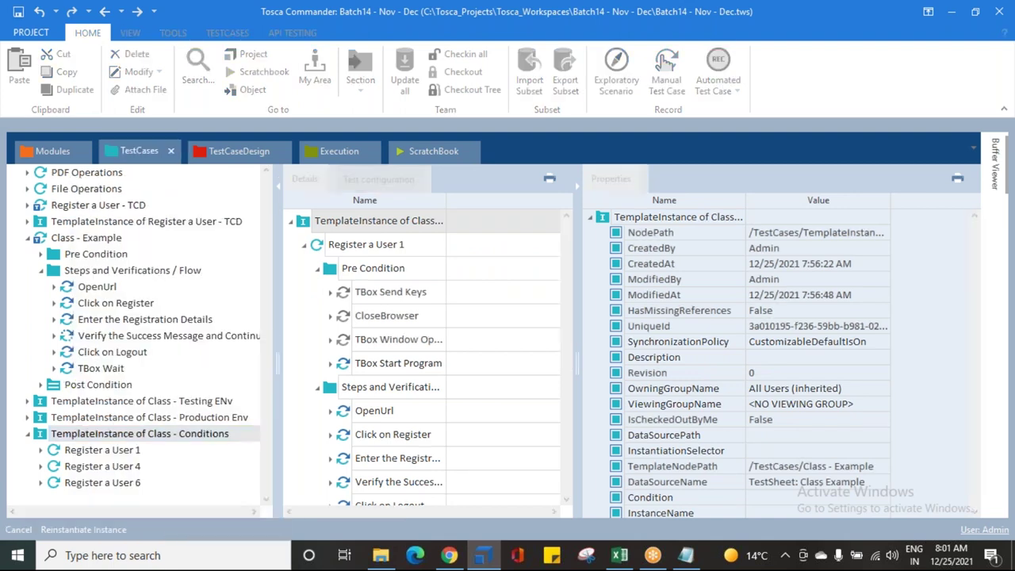
left_click(43, 271)
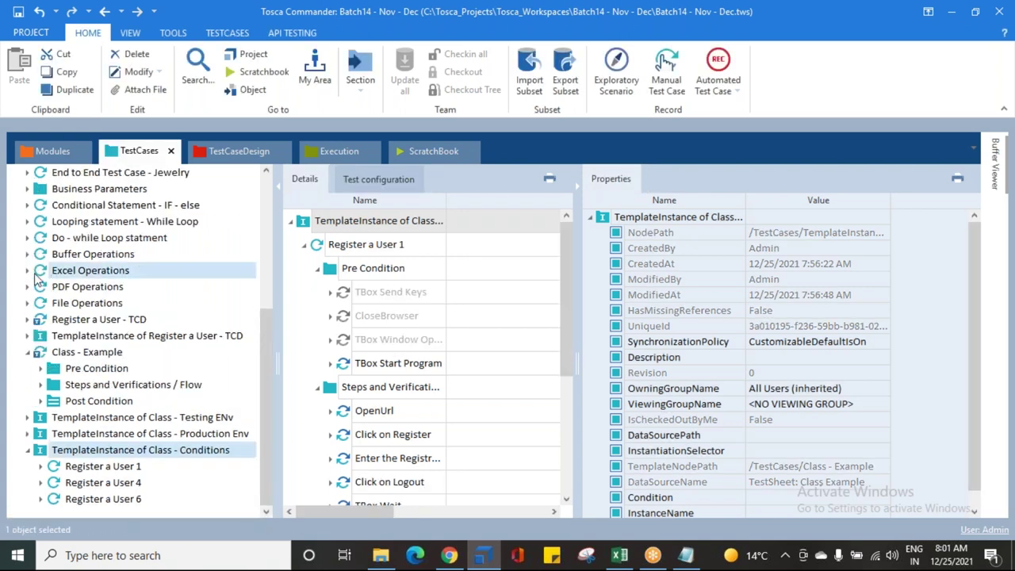
Step: Confirm Register a User 6's flow still contains the success-message verification step
left_click(28, 353)
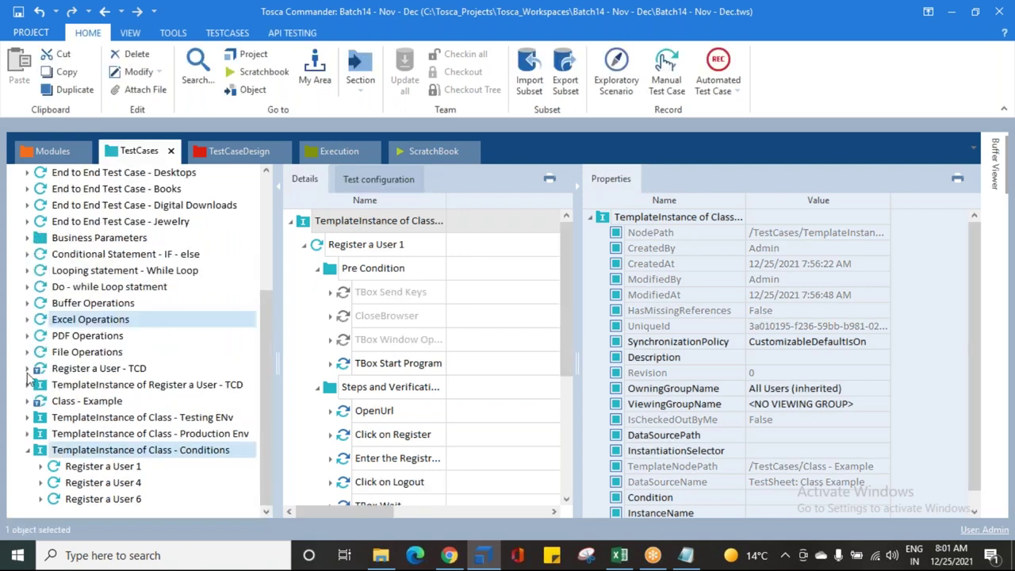
left_click(40, 500)
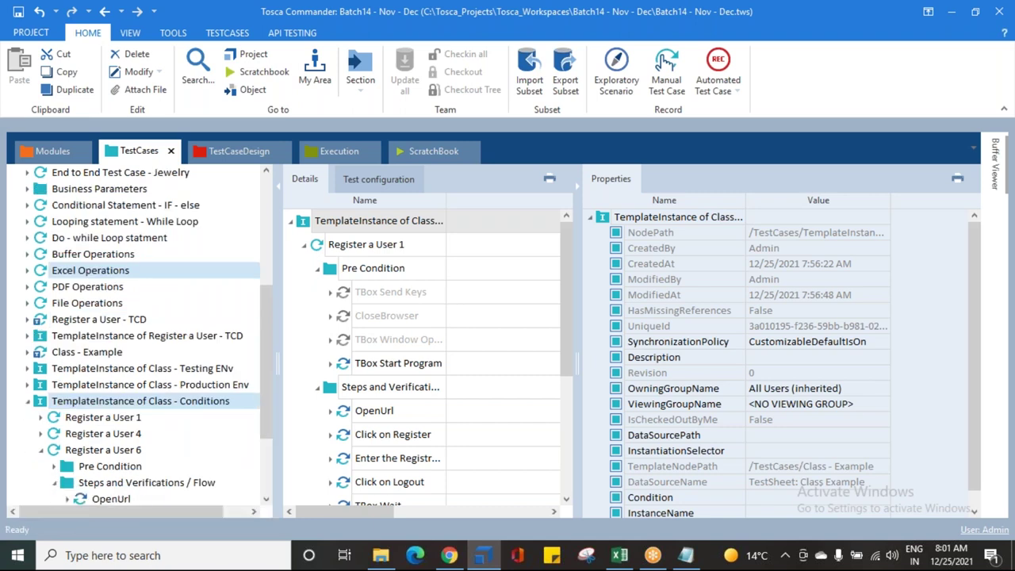
left_click(54, 481)
left_click(158, 434)
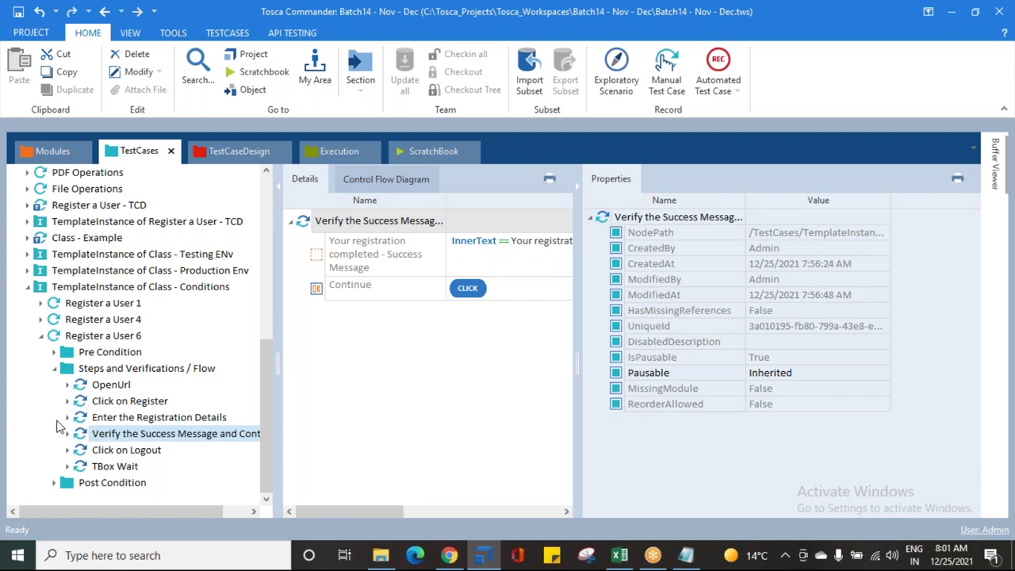
left_click(52, 368)
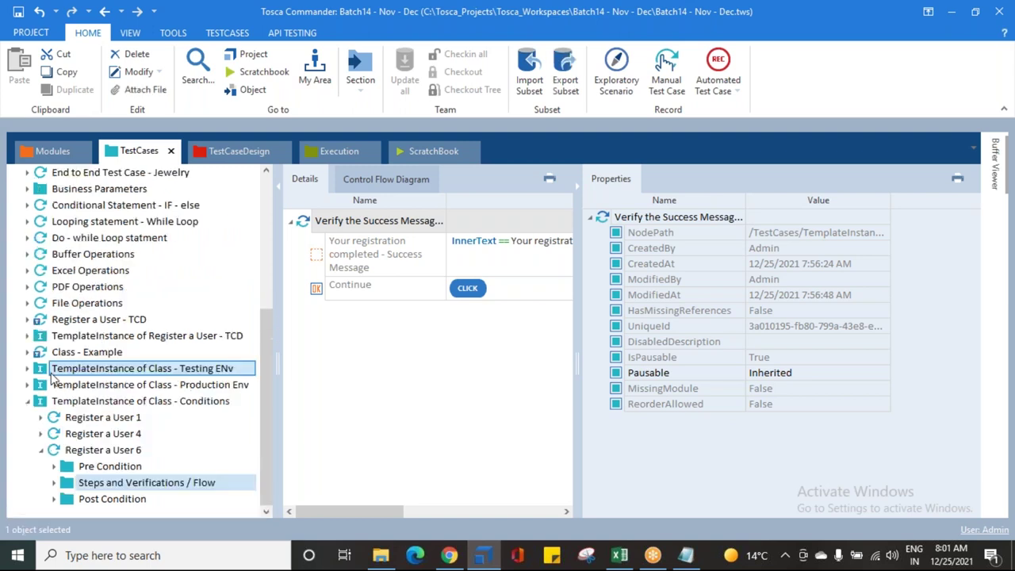
left_click(41, 453)
Step: Confirm Register a User 1's flow goes from Enter the Registration Details straight to Click on Logout
left_click(41, 468)
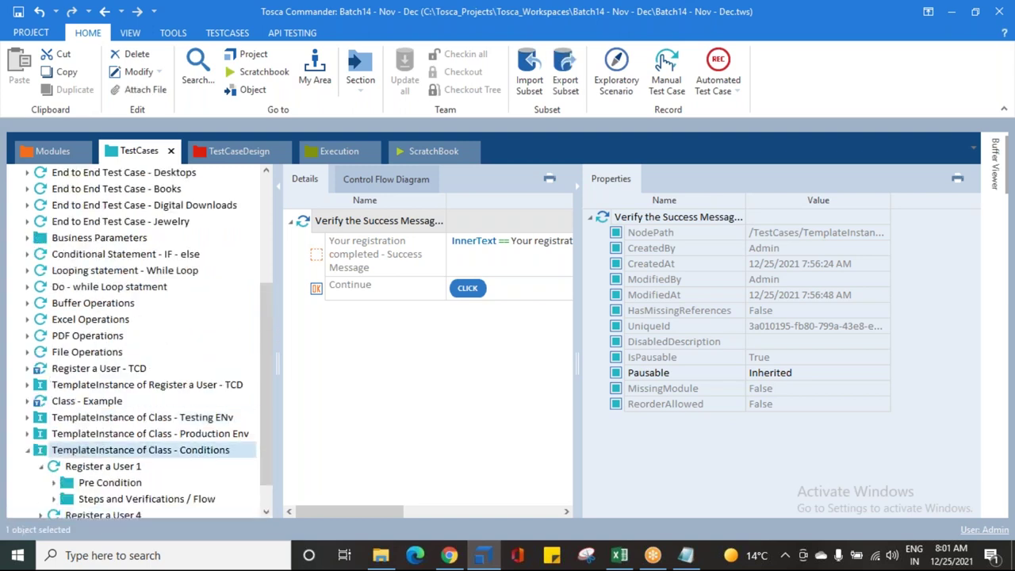
left_click(54, 457)
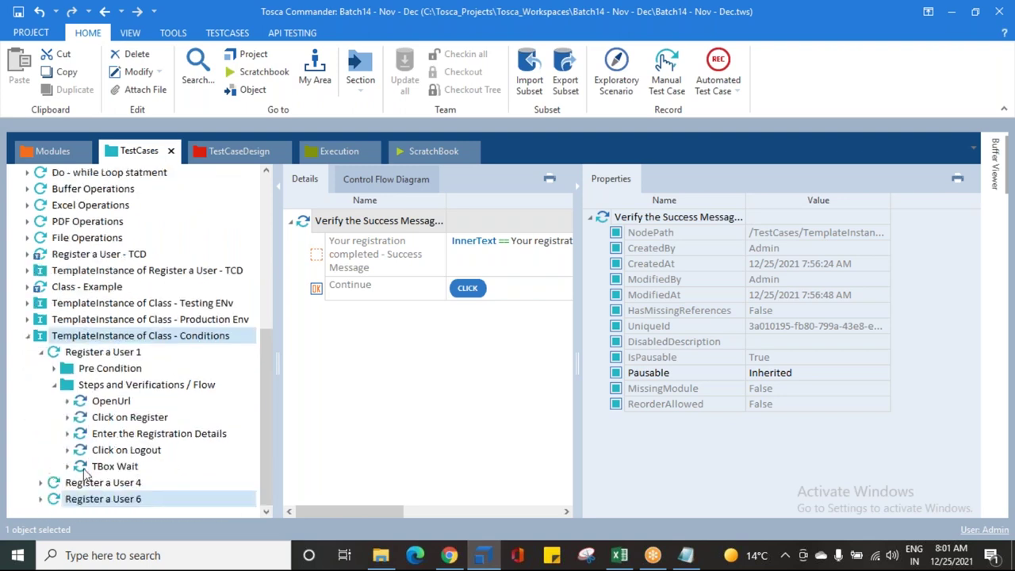
left_click(132, 434)
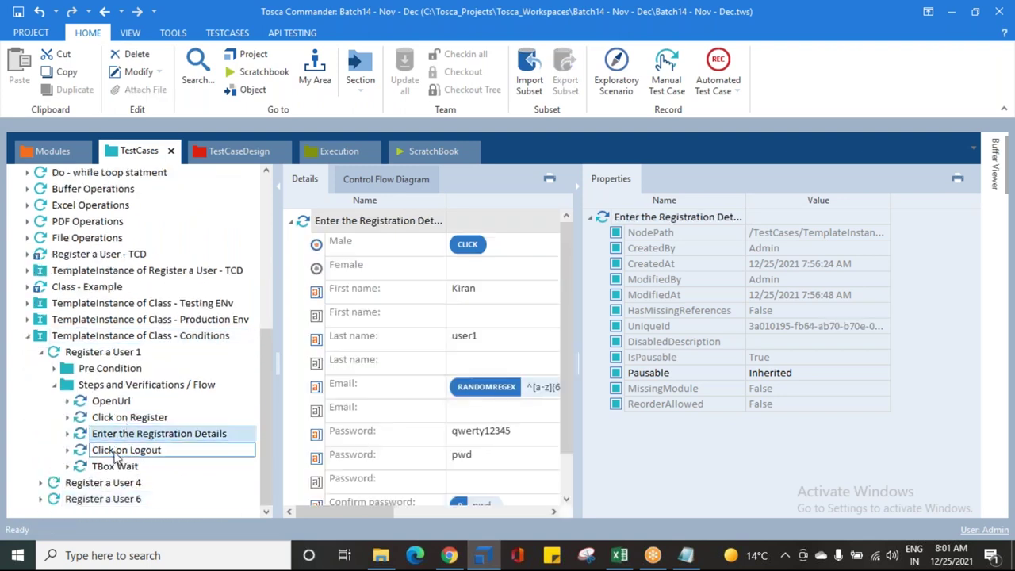
left_click(119, 452)
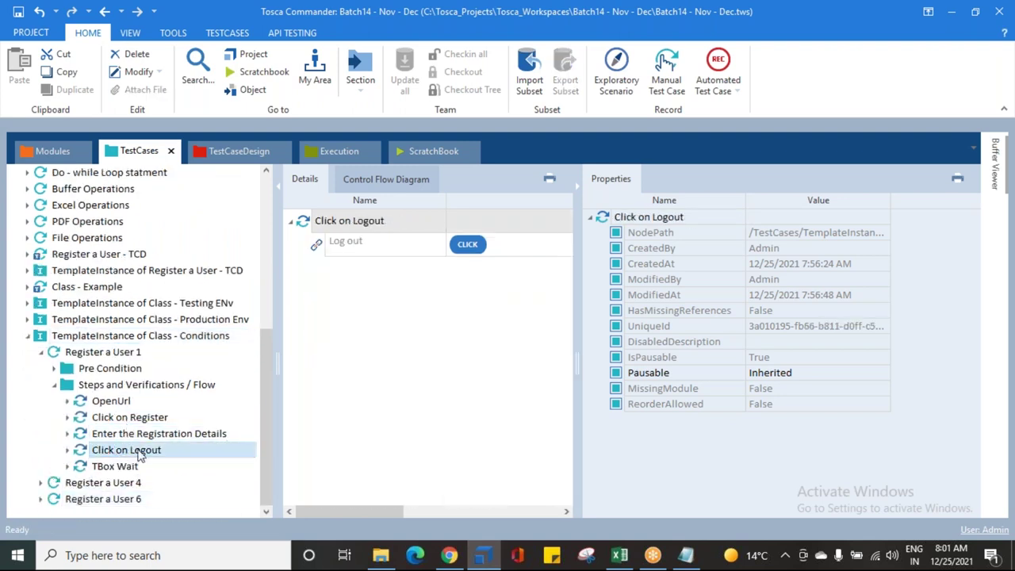
left_click(56, 387)
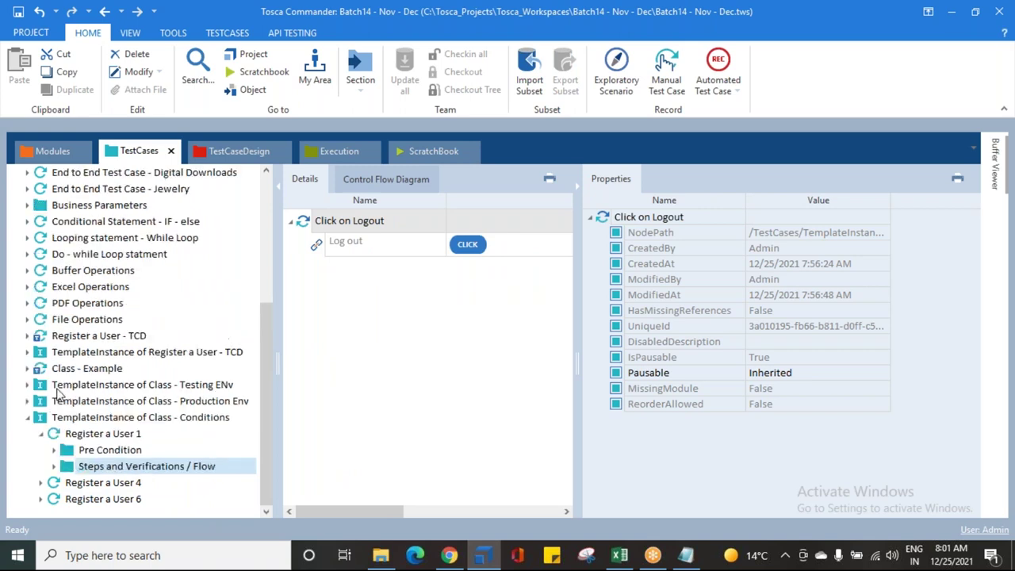
Step: Confirm Register a User 4 lacks the verification, then save the workspace and close Properties
left_click(40, 484)
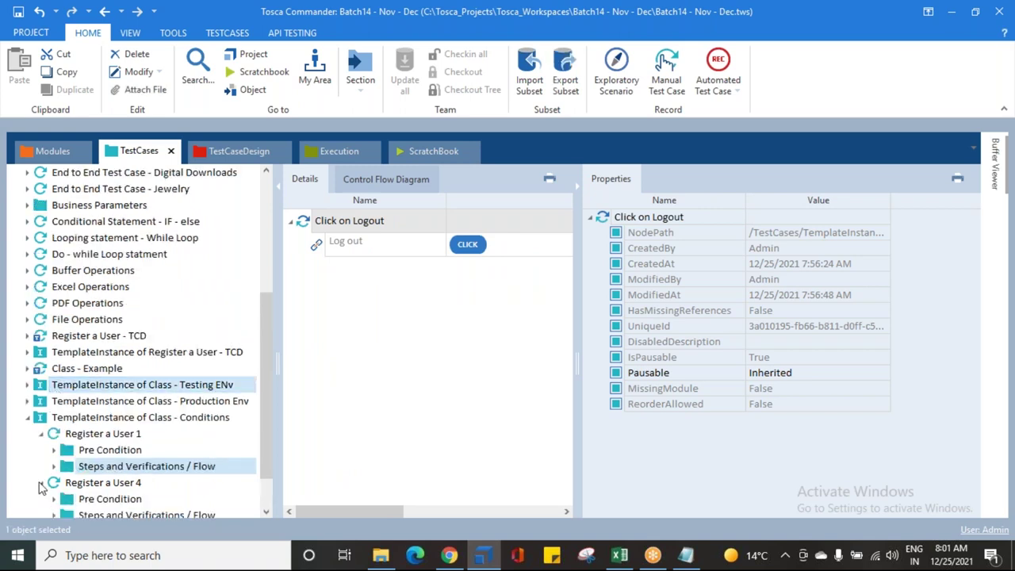
left_click(54, 467)
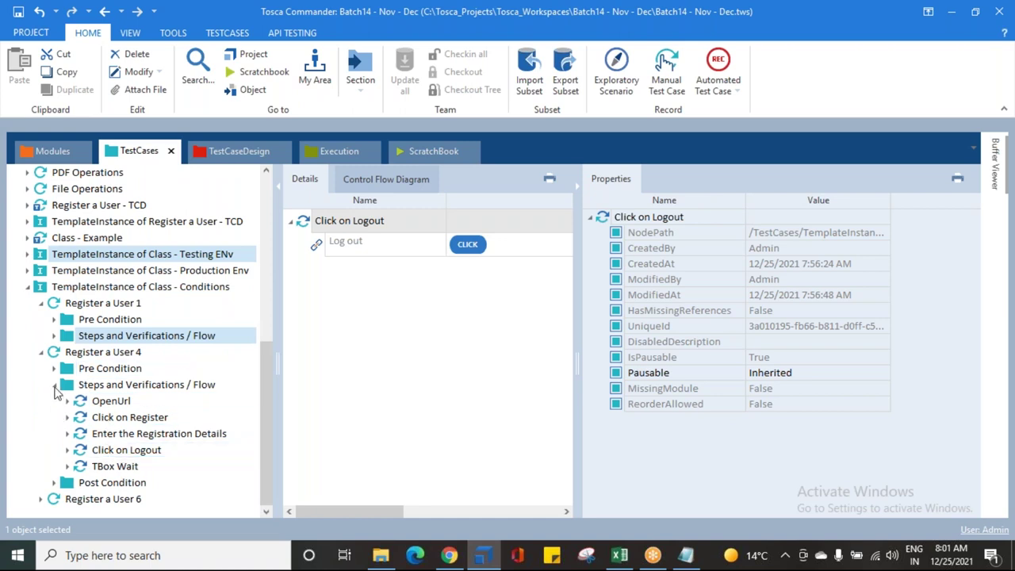
left_click(55, 392)
left_click(40, 386)
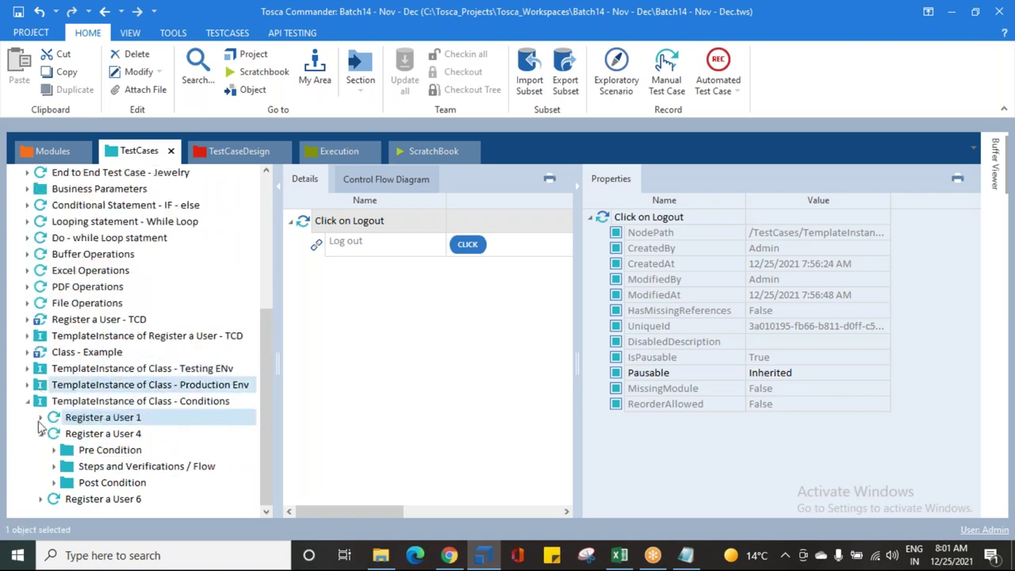
left_click(41, 432)
left_click(18, 13)
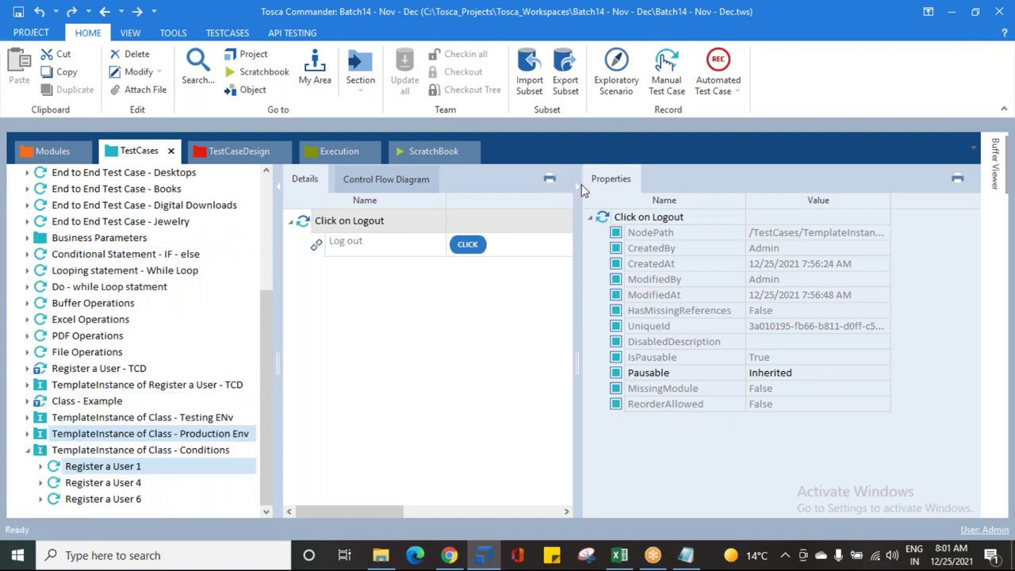
left_click(581, 187)
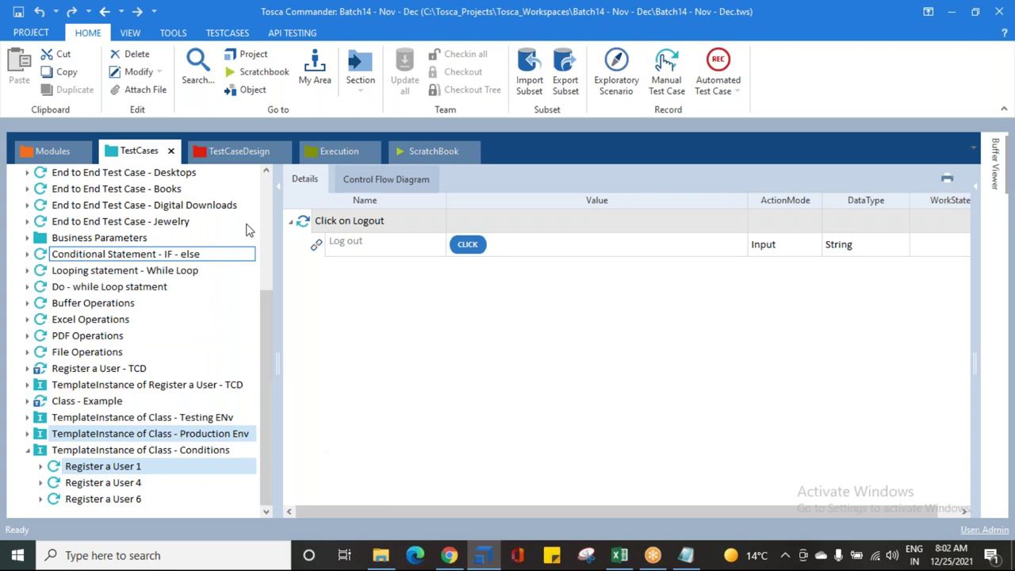
left_click(255, 149)
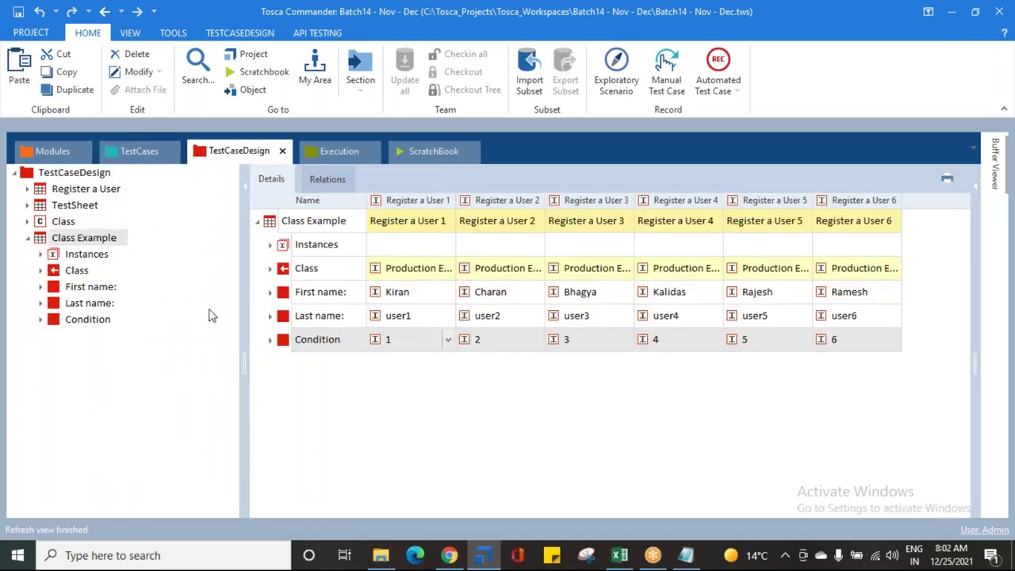
left_click(71, 320)
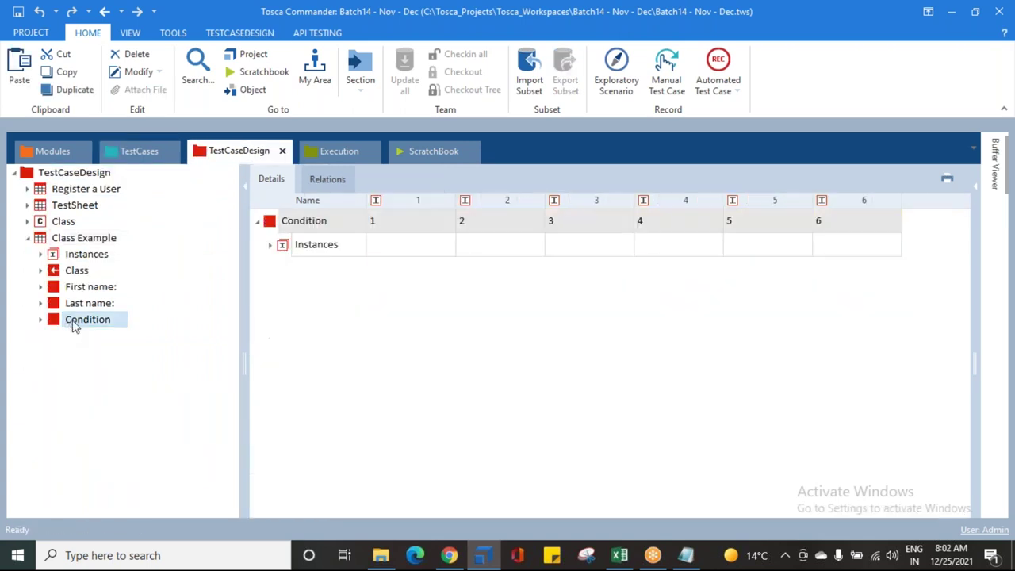
left_click(67, 238)
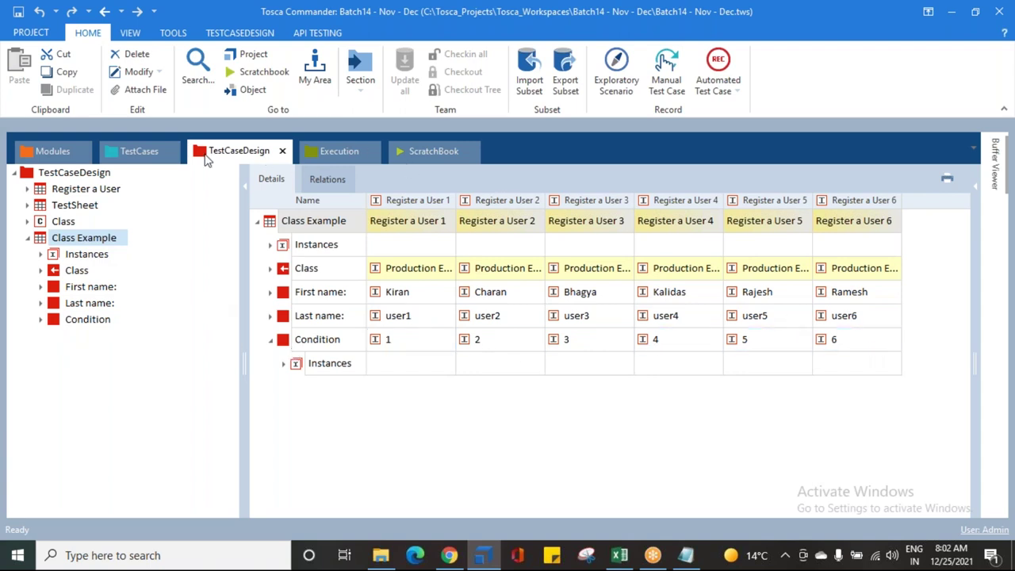
left_click(133, 151)
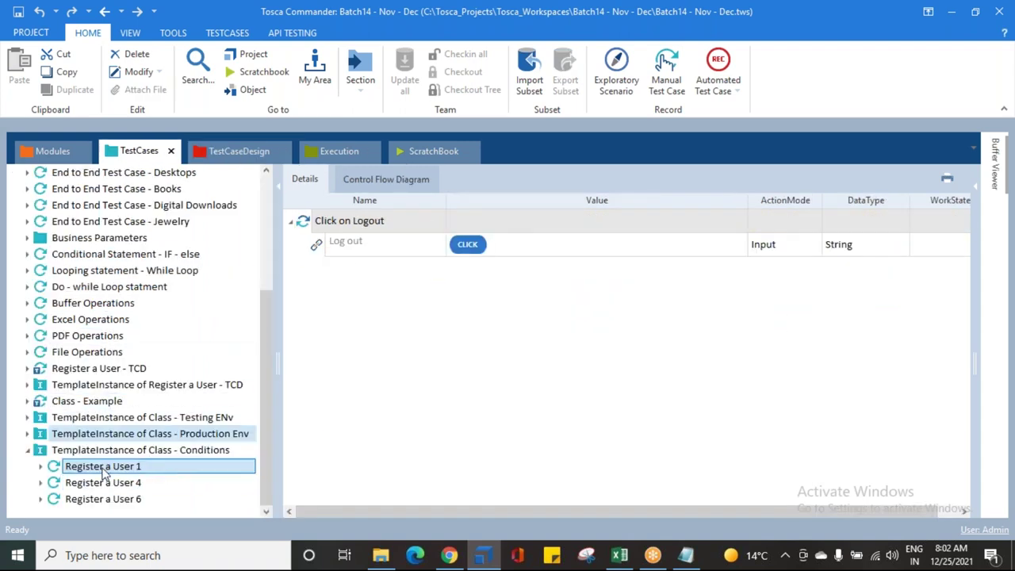